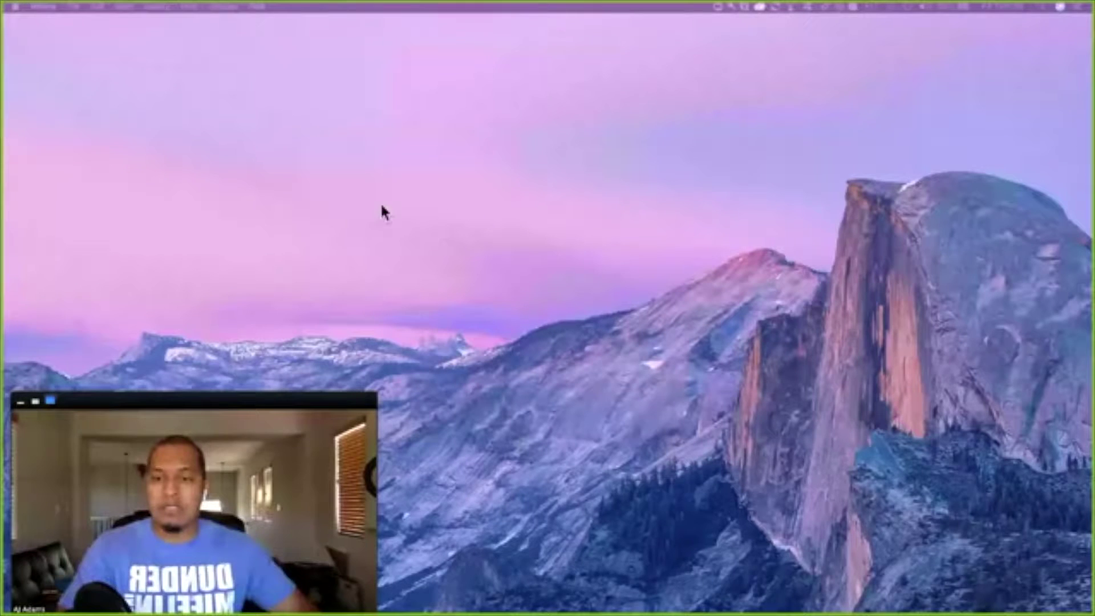
Shrink the webcam preview and switch to PowerPoint with the YT Thumbnails presentation
{"action": "left_click", "coordinate": [38, 401]}
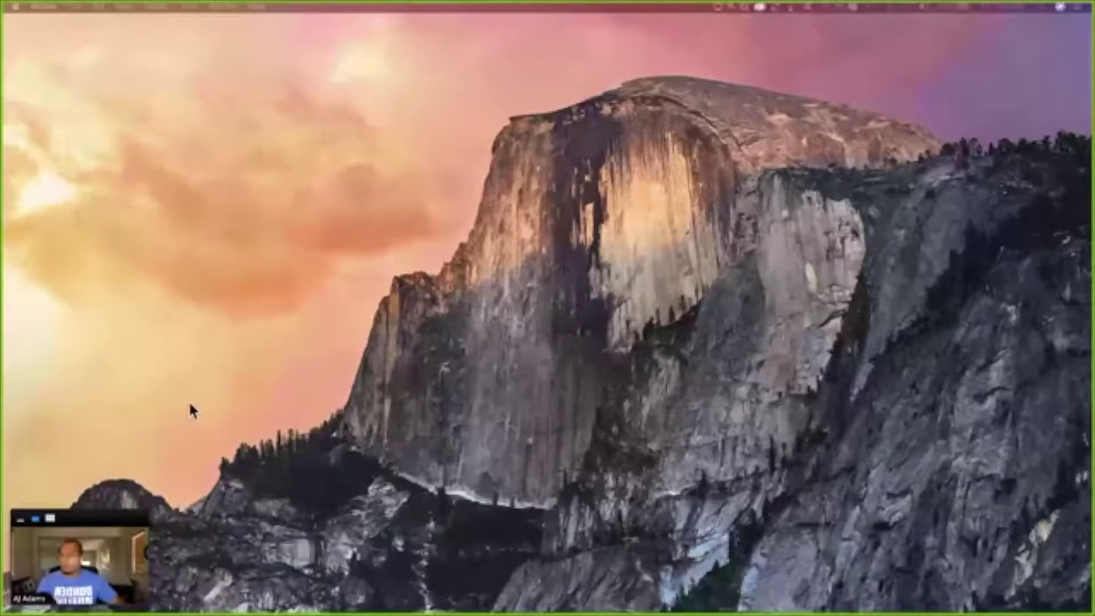
{"action": "mouse_move", "coordinate": [185, 614]}
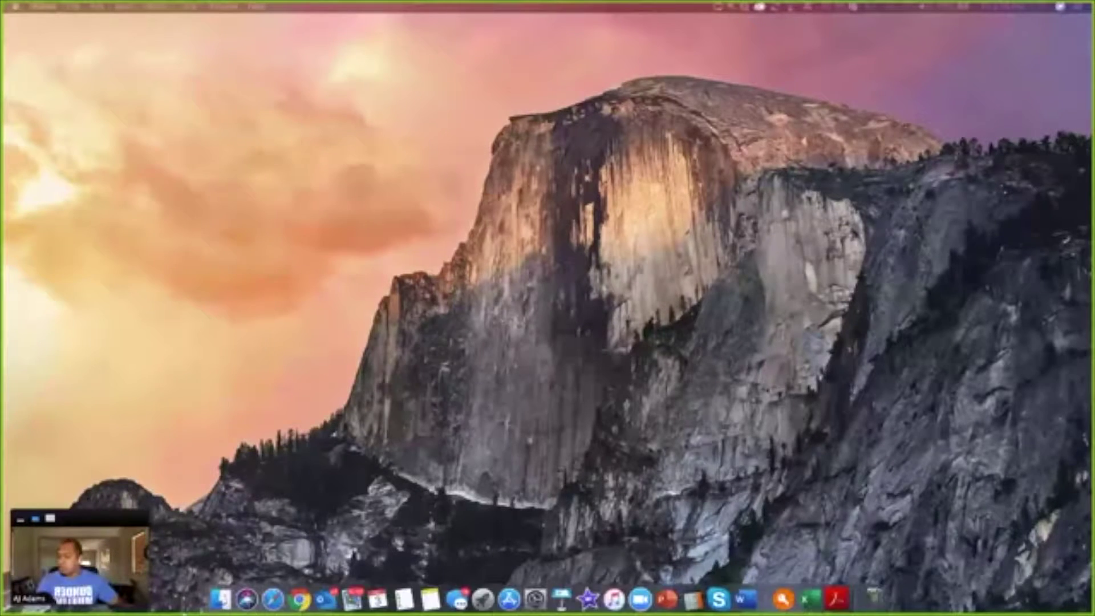
{"action": "left_click", "coordinate": [667, 593]}
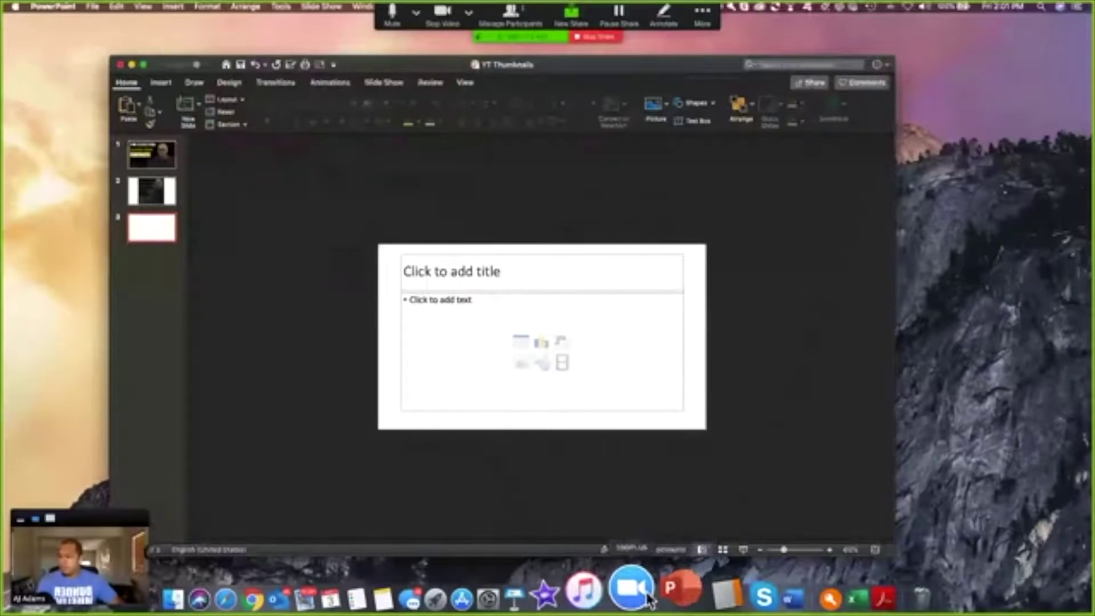
Open Keynote with a blank presentation and minimise its window
{"action": "left_click", "coordinate": [560, 594]}
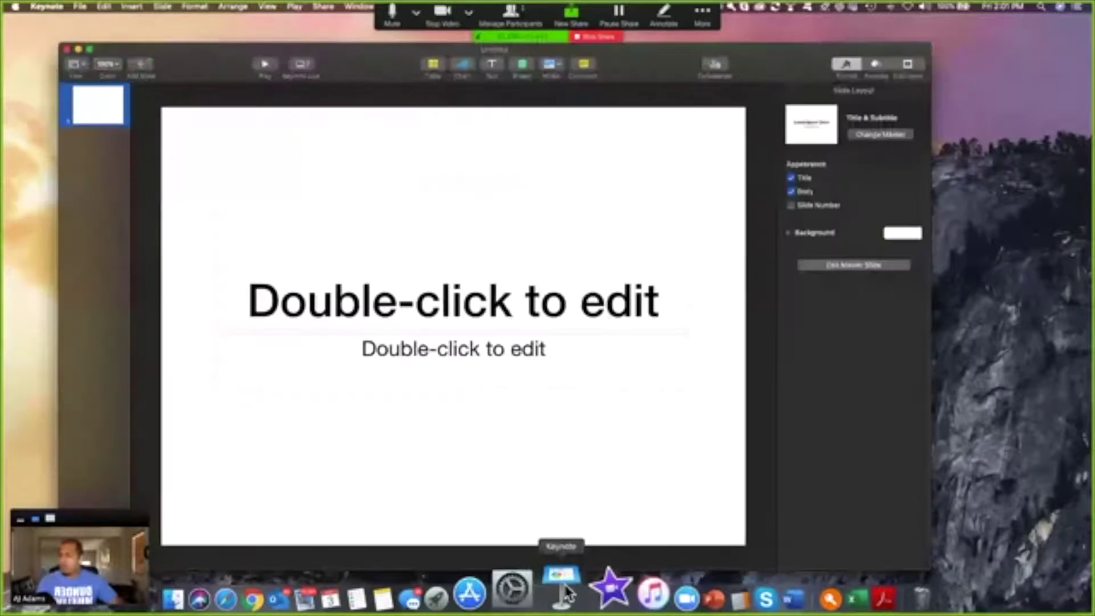
{"action": "left_click_drag", "start_coordinate": [643, 71], "coordinate": [679, 56]}
{"action": "left_click", "coordinate": [879, 99]}
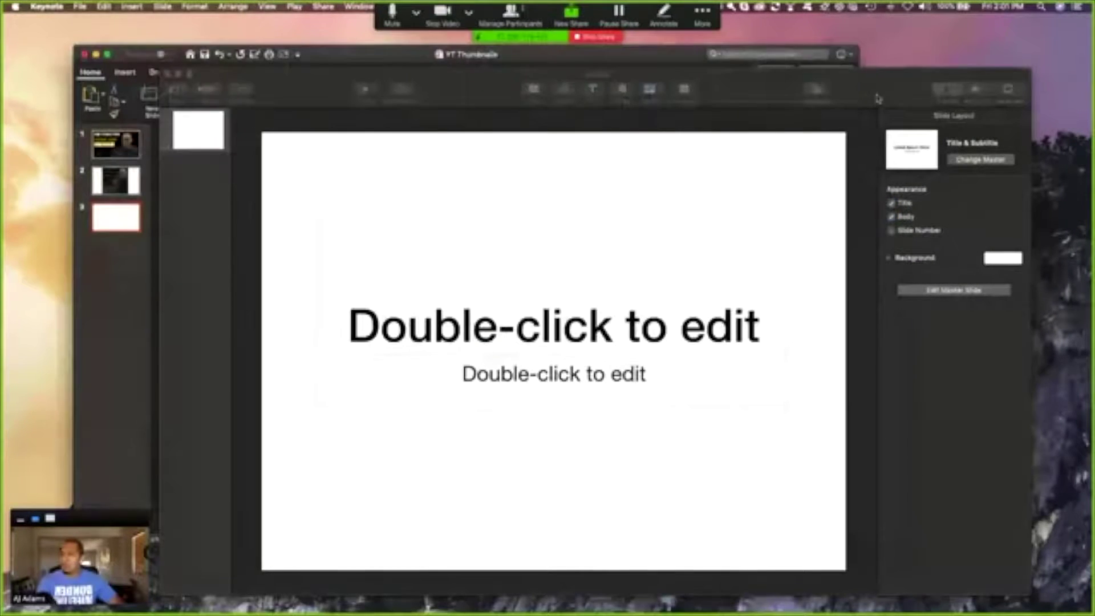
{"action": "left_click_drag", "start_coordinate": [160, 71], "coordinate": [245, 93]}
{"action": "left_click", "coordinate": [264, 98]}
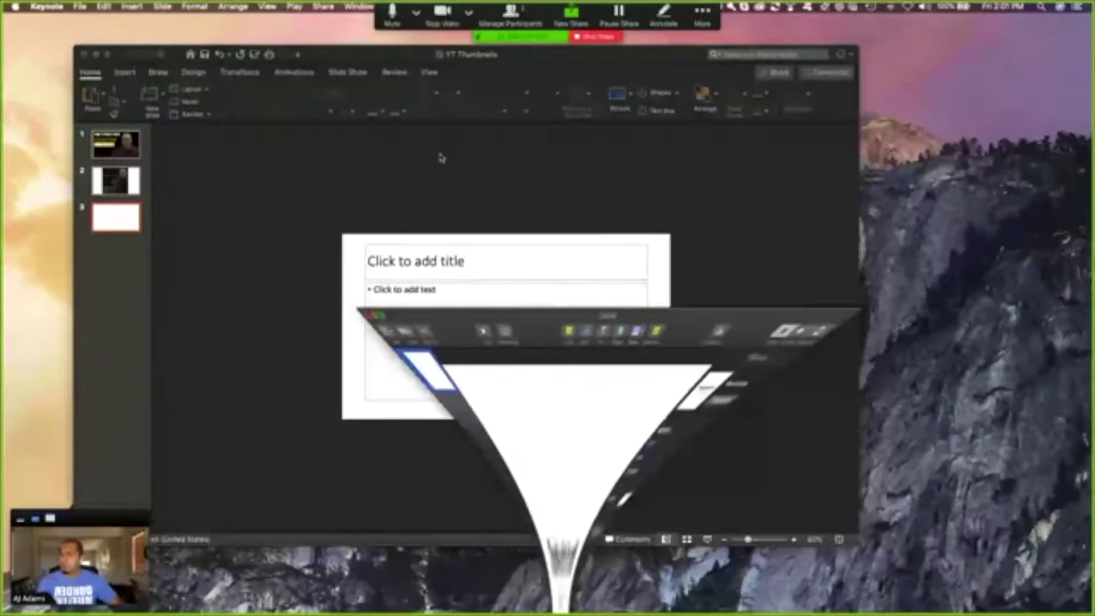
Switch to YouTube in Chrome, beside the PowerPoint window, and search for "personal branding"
{"action": "left_click_drag", "start_coordinate": [651, 59], "coordinate": [582, 67]}
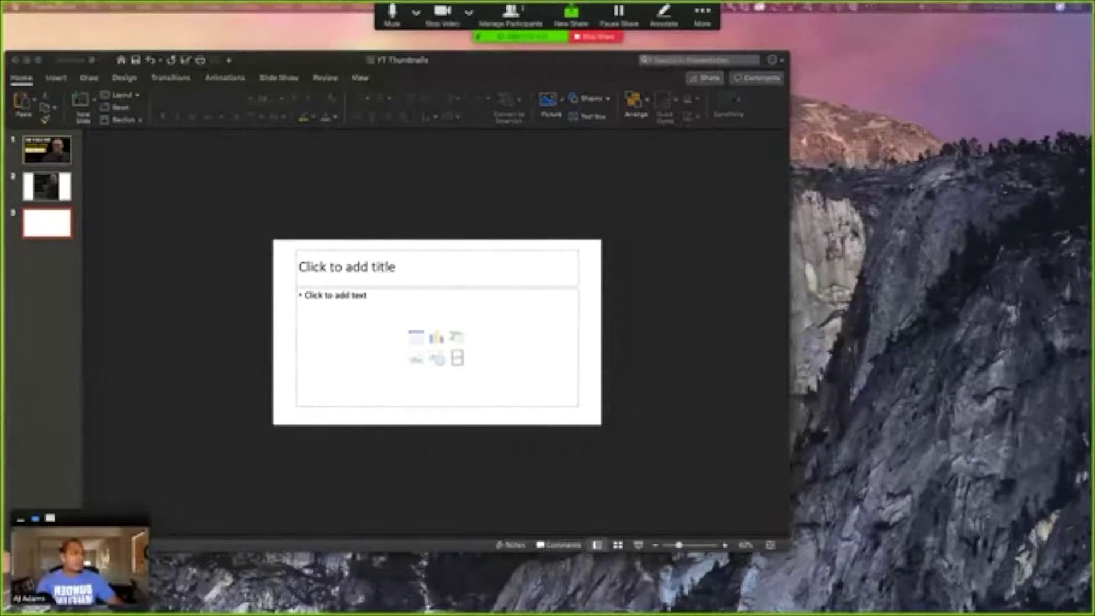
{"action": "left_click_drag", "start_coordinate": [704, 151], "coordinate": [368, 62]}
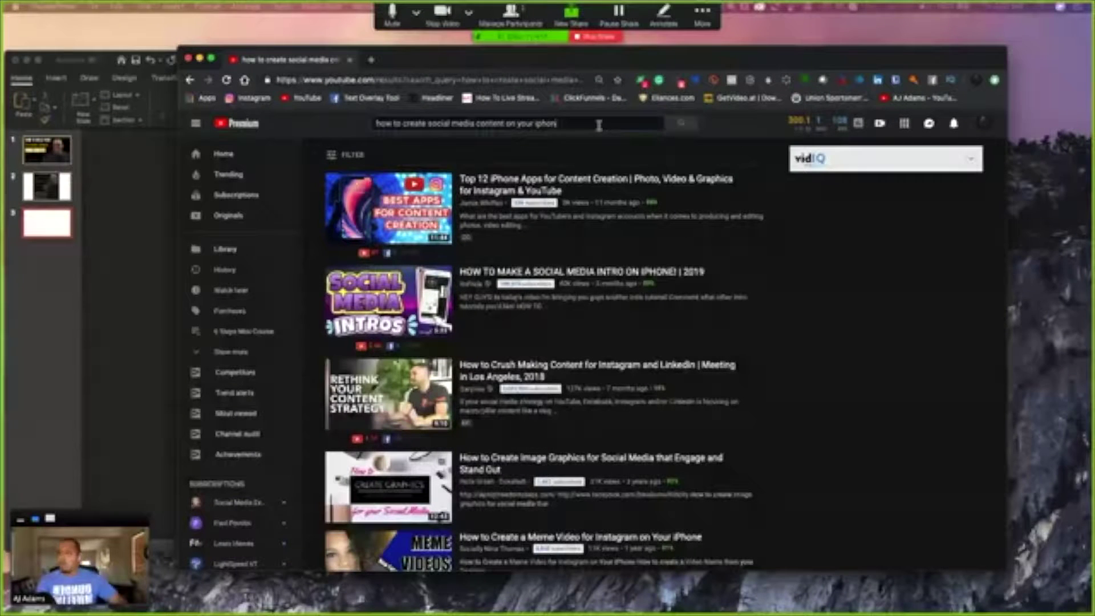
{"action": "left_click", "coordinate": [983, 124]}
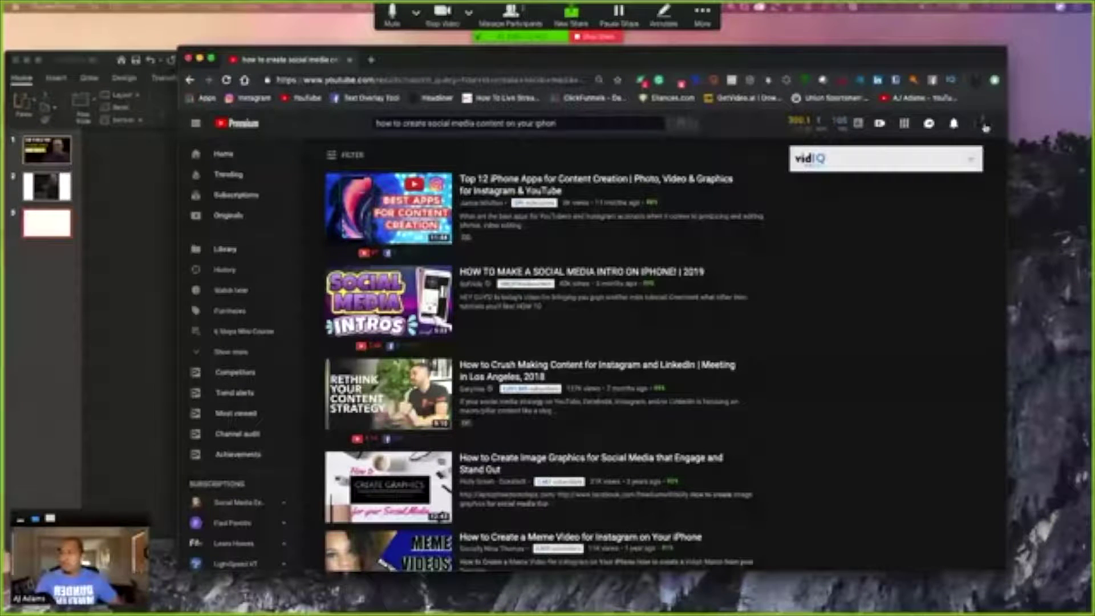
{"action": "triple_click", "coordinate": [551, 124]}
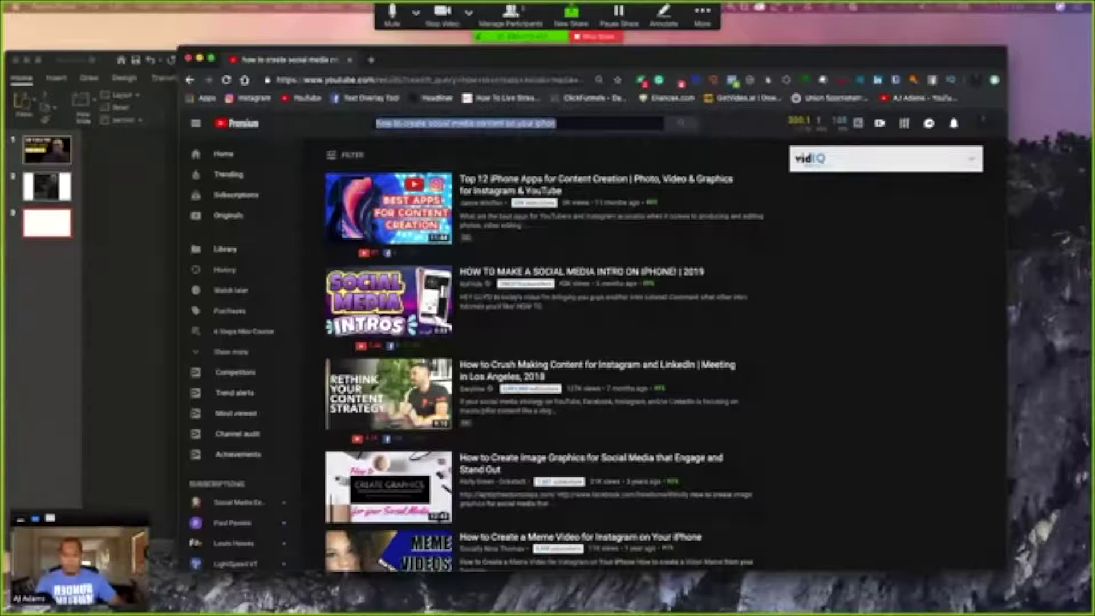
{"action": "type", "text": "personal"}
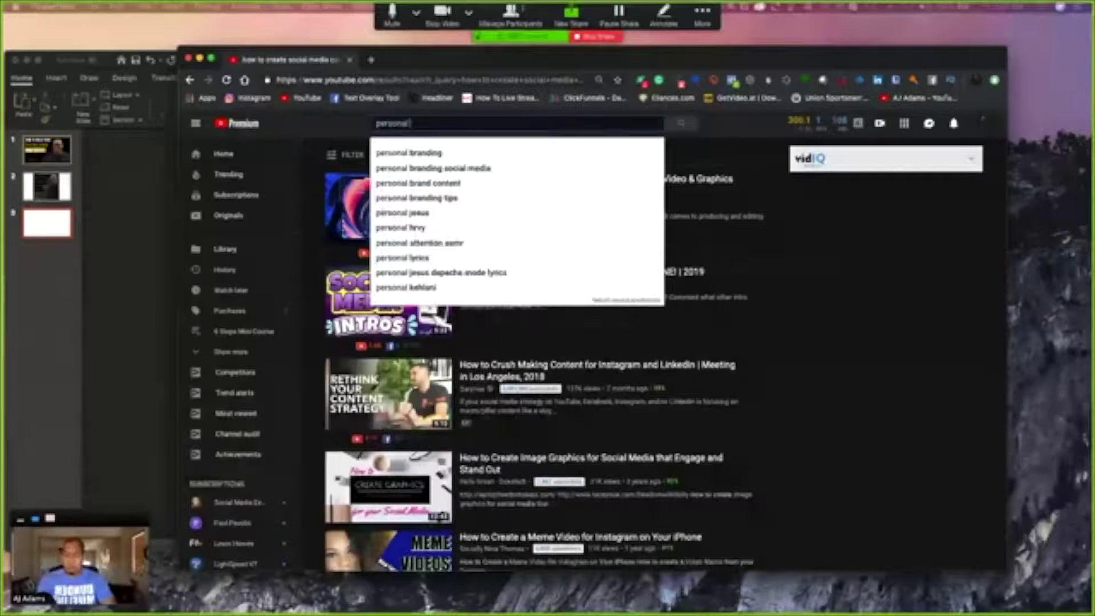
{"action": "type", "text": " branding"}
{"action": "key", "text": "Return"}
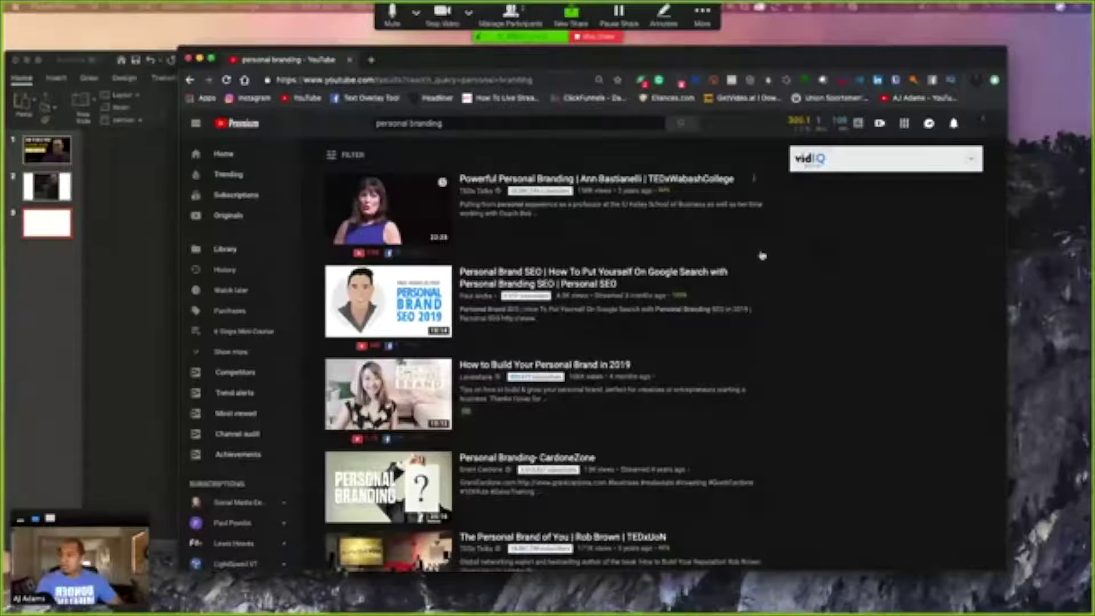
Examine the thumbnails, titles and view counts of the personal branding search results
{"action": "scroll", "coordinate": [754, 259], "scroll_direction": "down", "scroll_amount": 2}
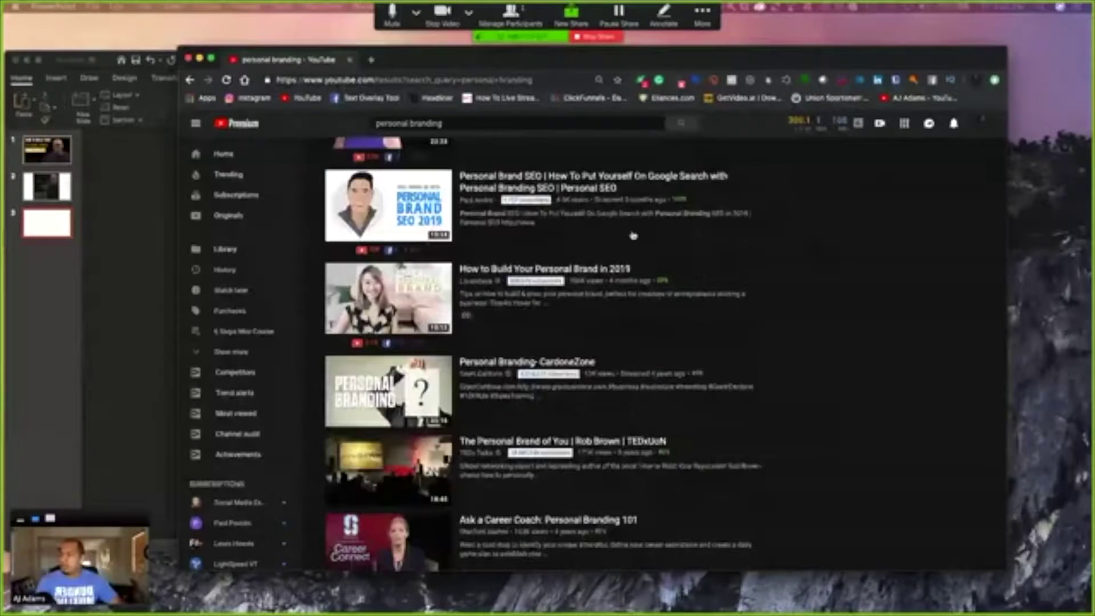
{"action": "scroll", "coordinate": [682, 276], "scroll_direction": "up", "scroll_amount": 2}
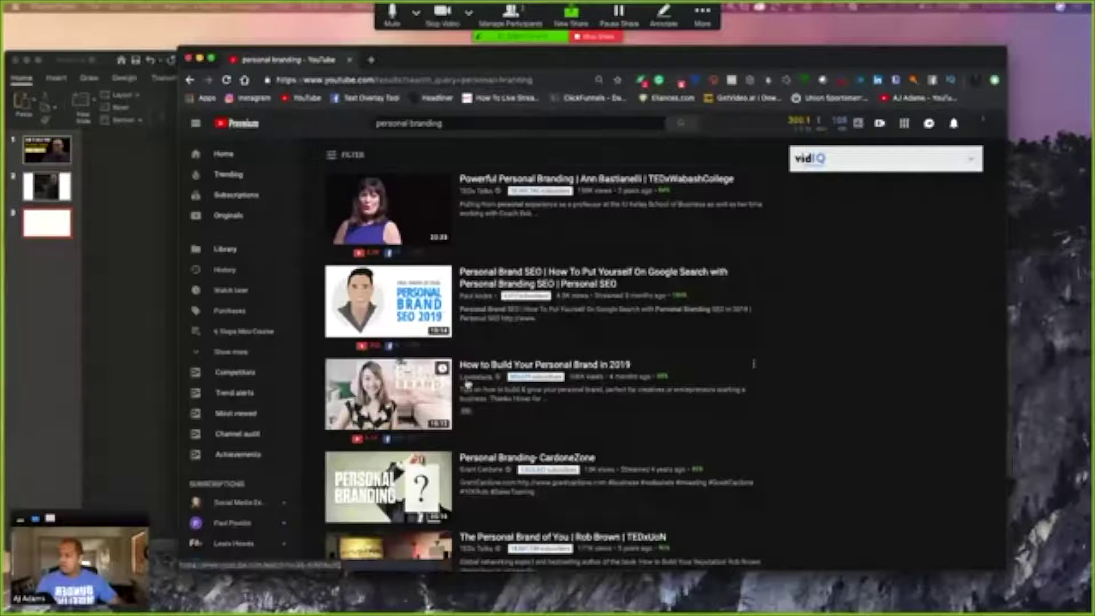
{"action": "scroll", "coordinate": [687, 408], "scroll_direction": "down", "scroll_amount": 3}
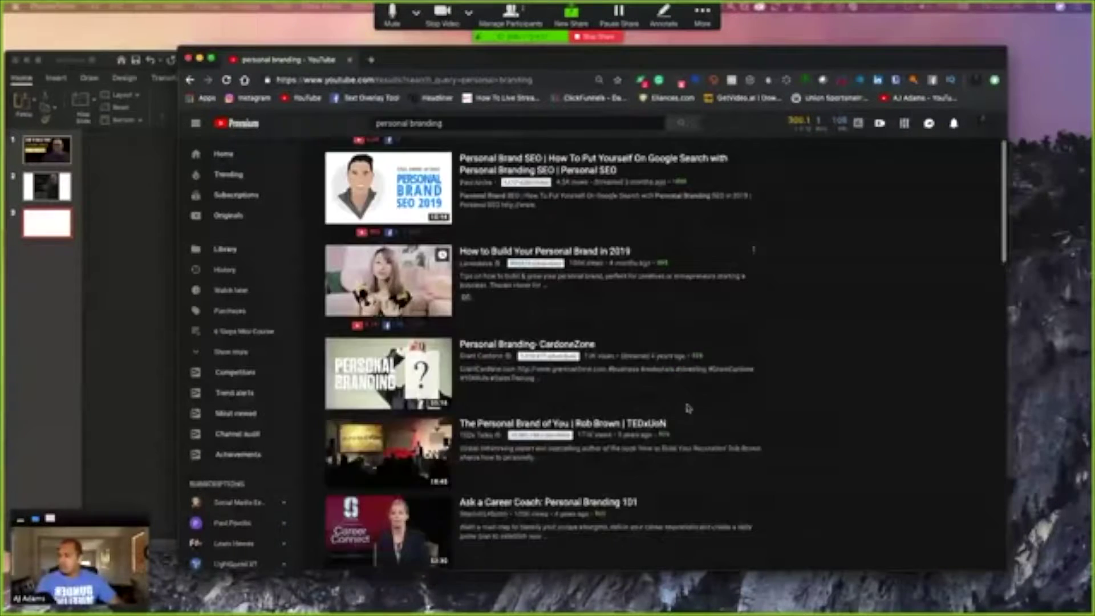
{"action": "scroll", "coordinate": [656, 399], "scroll_direction": "down", "scroll_amount": 3}
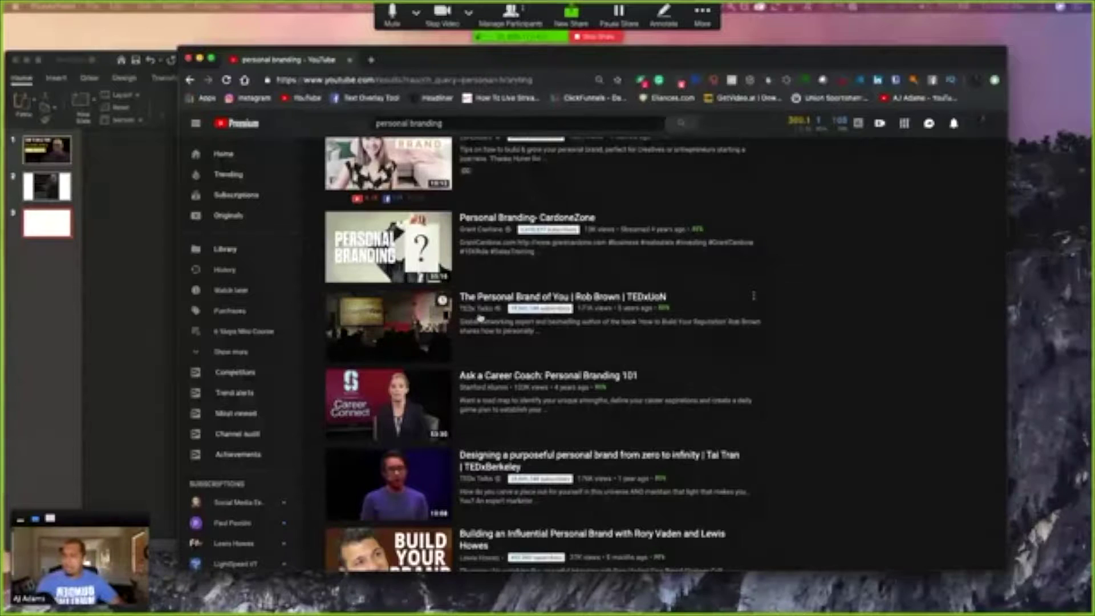
{"action": "scroll", "coordinate": [620, 360], "scroll_direction": "down", "scroll_amount": 3}
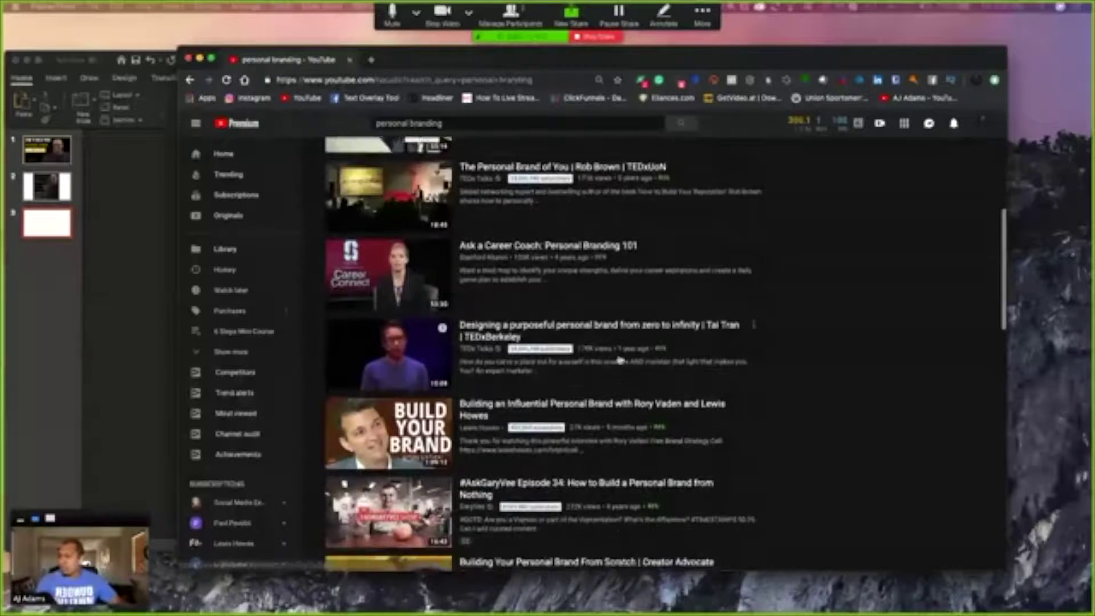
{"action": "scroll", "coordinate": [620, 360], "scroll_direction": "down", "scroll_amount": 2}
{"action": "scroll", "coordinate": [656, 357], "scroll_direction": "down", "scroll_amount": 3}
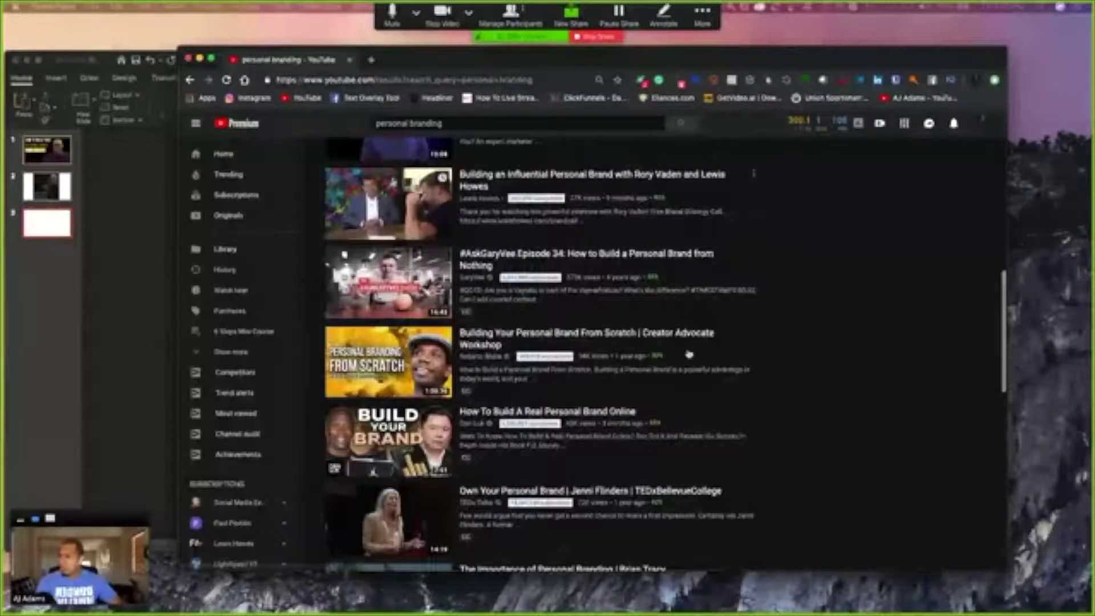
{"action": "scroll", "coordinate": [574, 291], "scroll_direction": "down", "scroll_amount": 1}
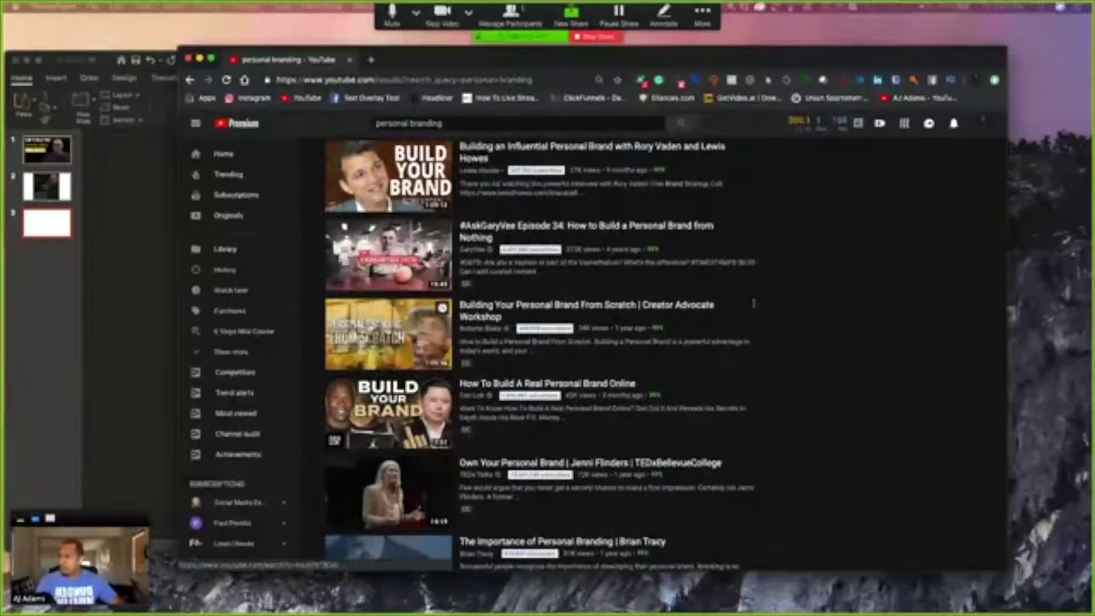
{"action": "scroll", "coordinate": [532, 326], "scroll_direction": "down", "scroll_amount": 1}
{"action": "scroll", "coordinate": [533, 325], "scroll_direction": "down", "scroll_amount": 3}
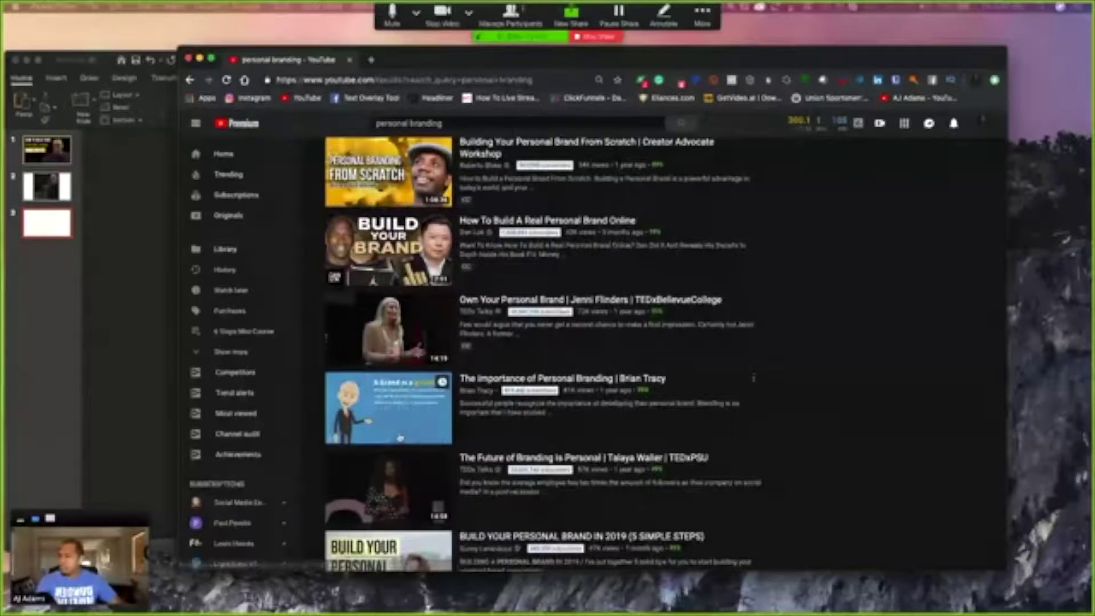
{"action": "scroll", "coordinate": [360, 210], "scroll_direction": "down", "scroll_amount": 4}
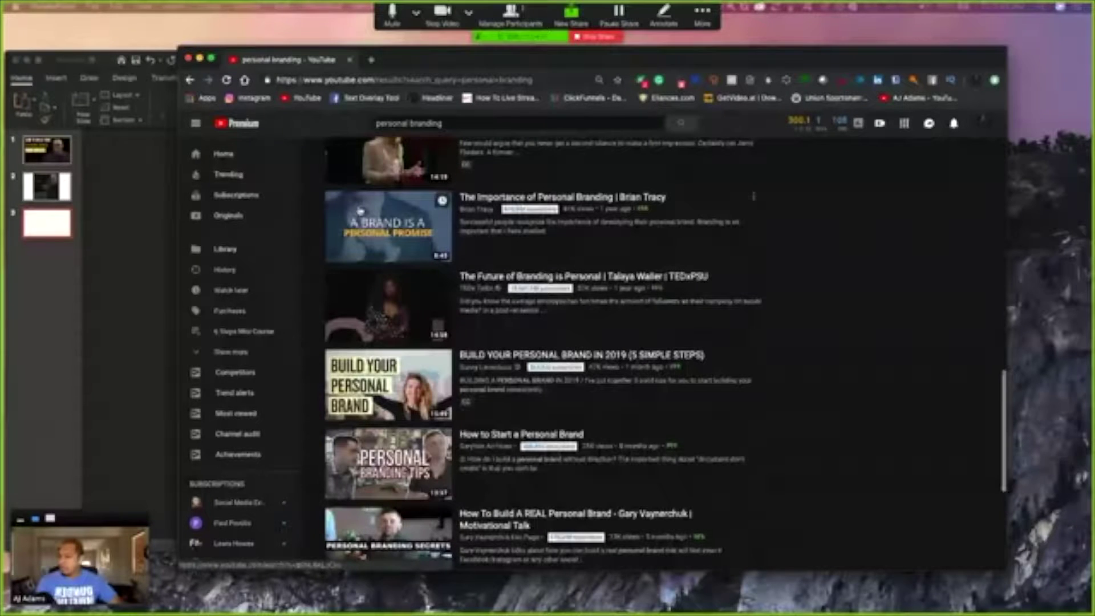
{"action": "scroll", "coordinate": [595, 458], "scroll_direction": "down", "scroll_amount": 1}
{"action": "scroll", "coordinate": [430, 304], "scroll_direction": "down", "scroll_amount": 1}
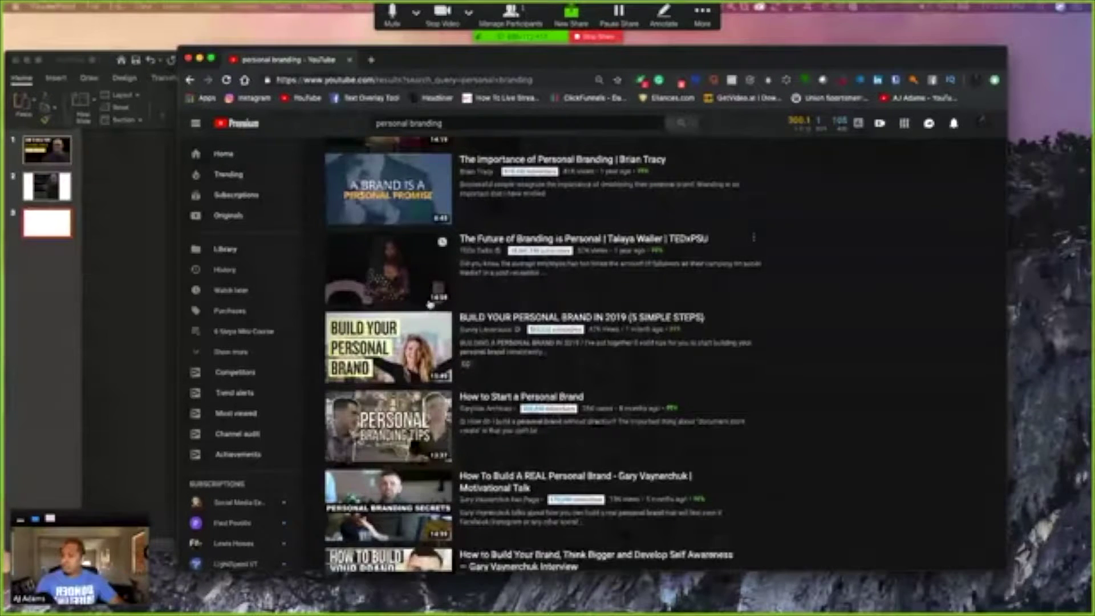
{"action": "scroll", "coordinate": [431, 304], "scroll_direction": "down", "scroll_amount": 5}
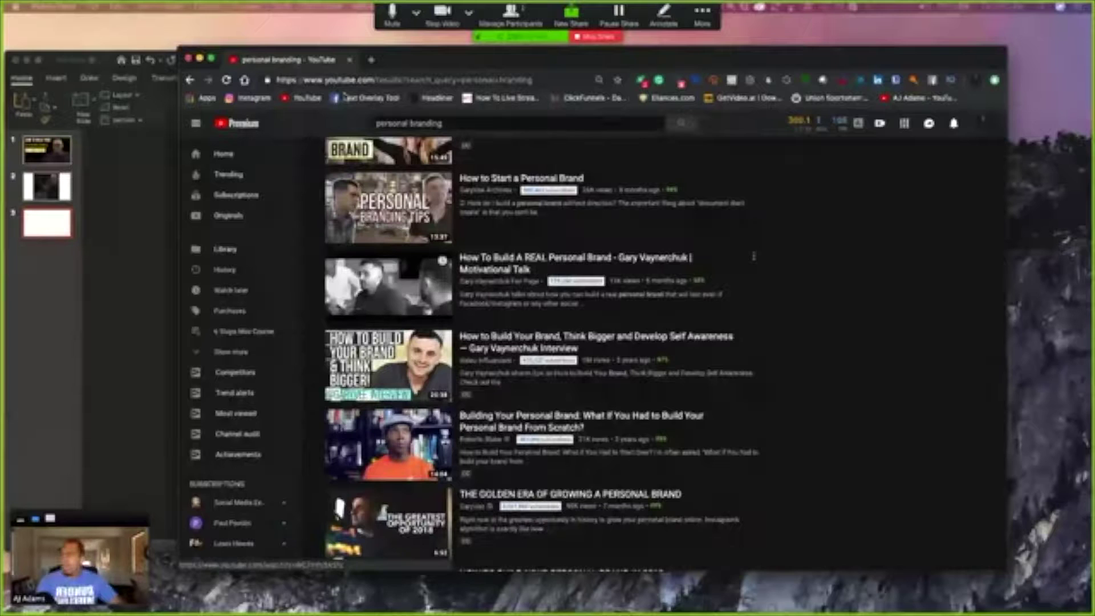
Show the browser in full screen and filter the personal branding results to videos uploaded this week
{"action": "left_click", "coordinate": [211, 59]}
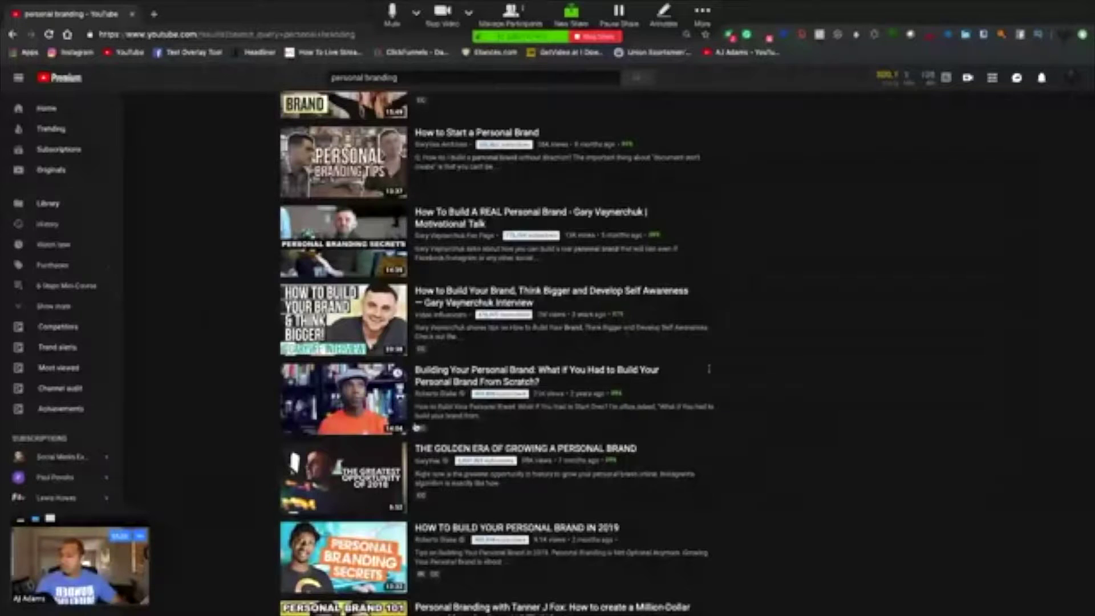
{"action": "scroll", "coordinate": [505, 416], "scroll_direction": "up", "scroll_amount": 15}
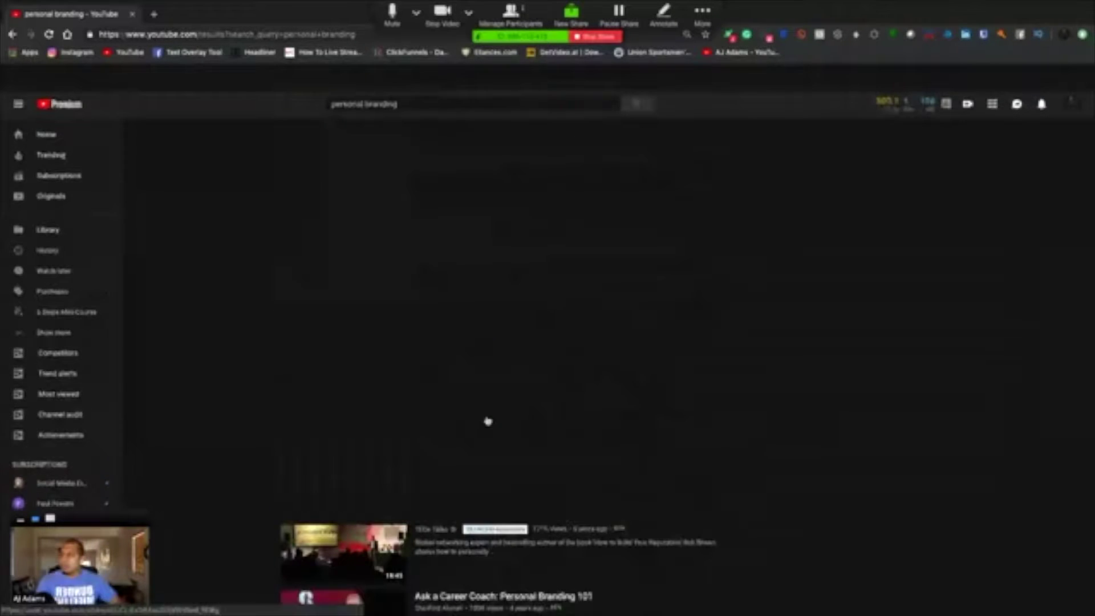
{"action": "left_click", "coordinate": [307, 111]}
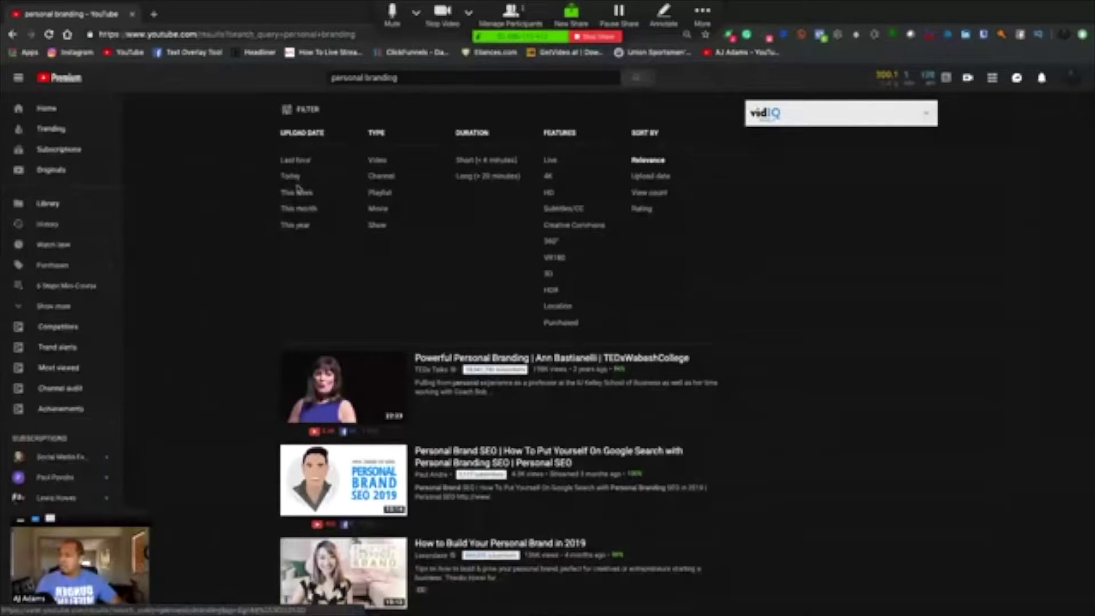
{"action": "left_click", "coordinate": [301, 193]}
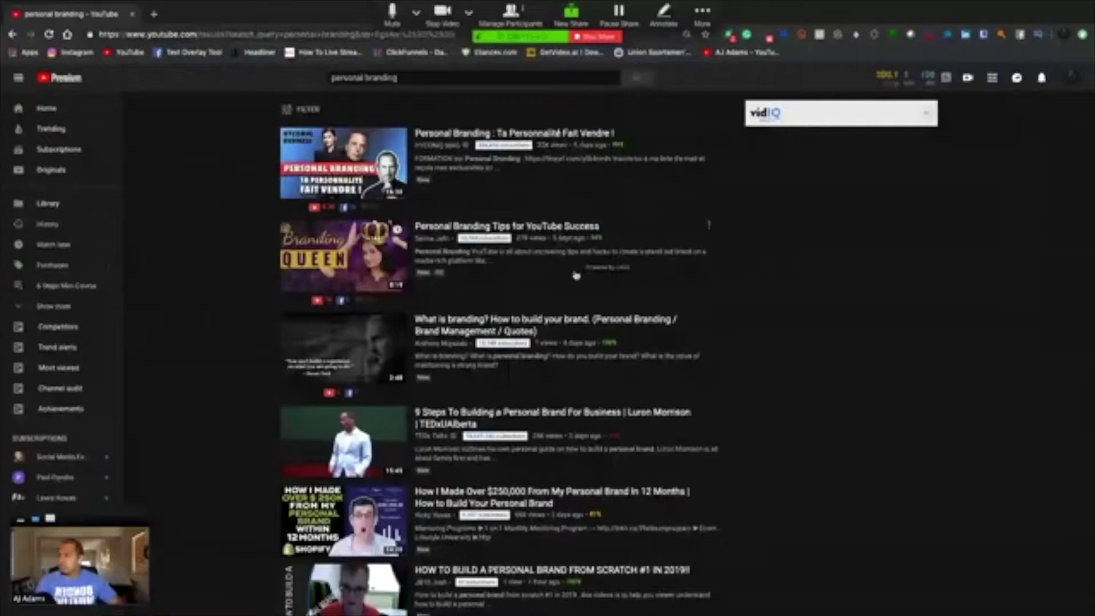
Compare the thumbnails of this week's personal branding videos and return the browser from full screen to a window
{"action": "scroll", "coordinate": [887, 243], "scroll_direction": "down", "scroll_amount": 2}
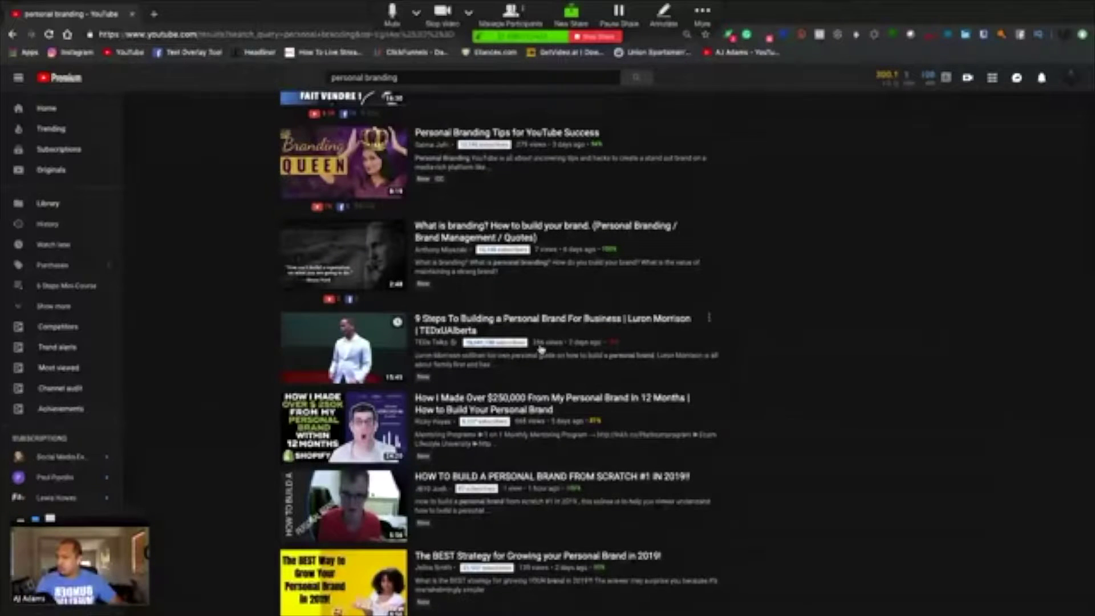
{"action": "scroll", "coordinate": [567, 390], "scroll_direction": "down", "scroll_amount": 3}
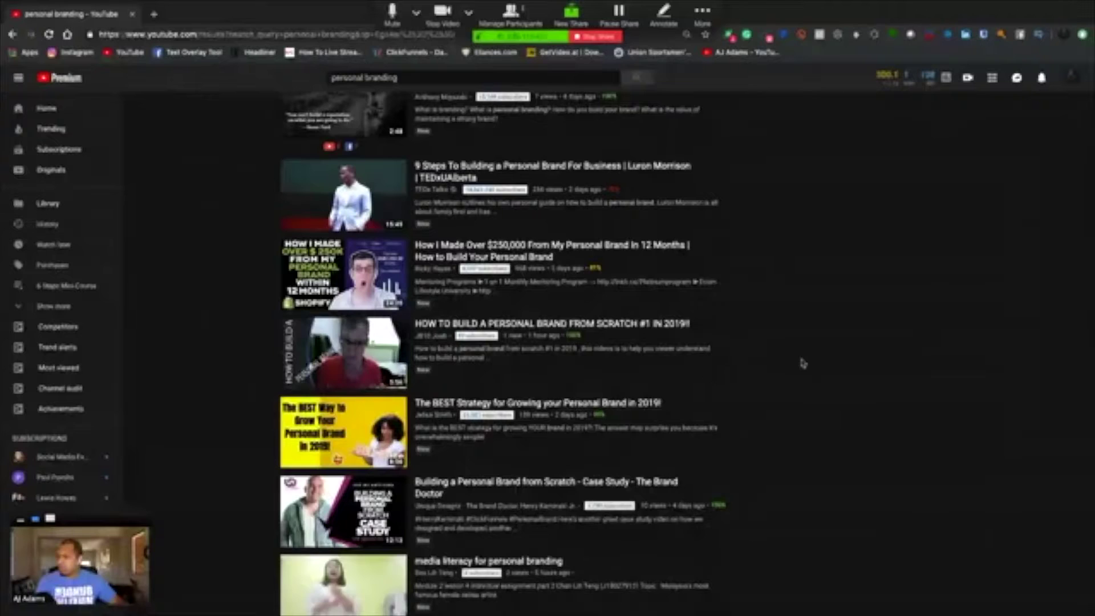
{"action": "scroll", "coordinate": [803, 364], "scroll_direction": "down", "scroll_amount": 4}
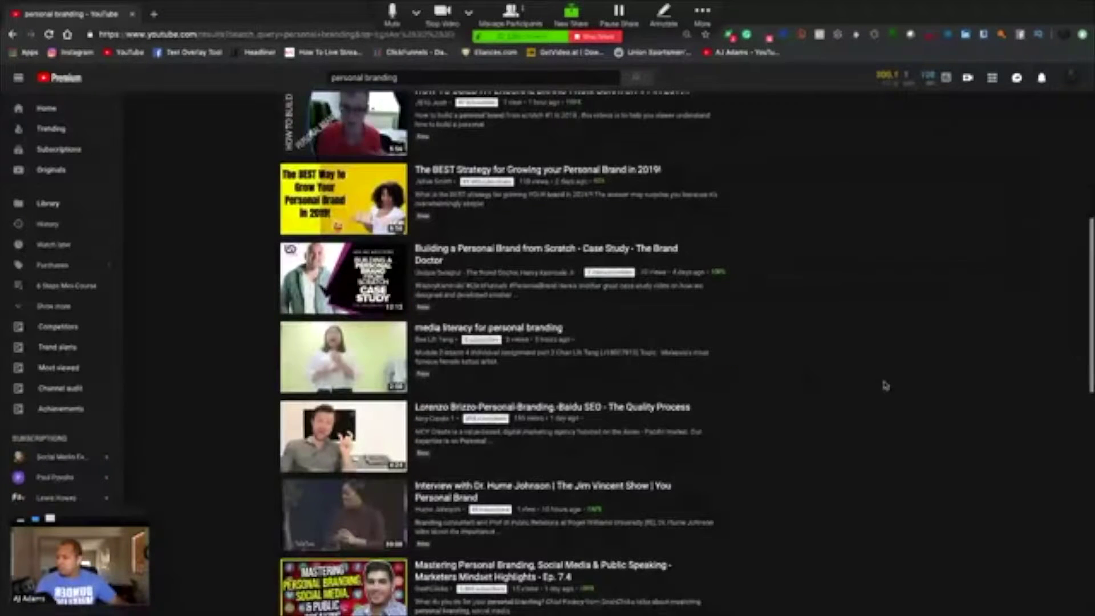
{"action": "scroll", "coordinate": [580, 300], "scroll_direction": "down", "scroll_amount": 3}
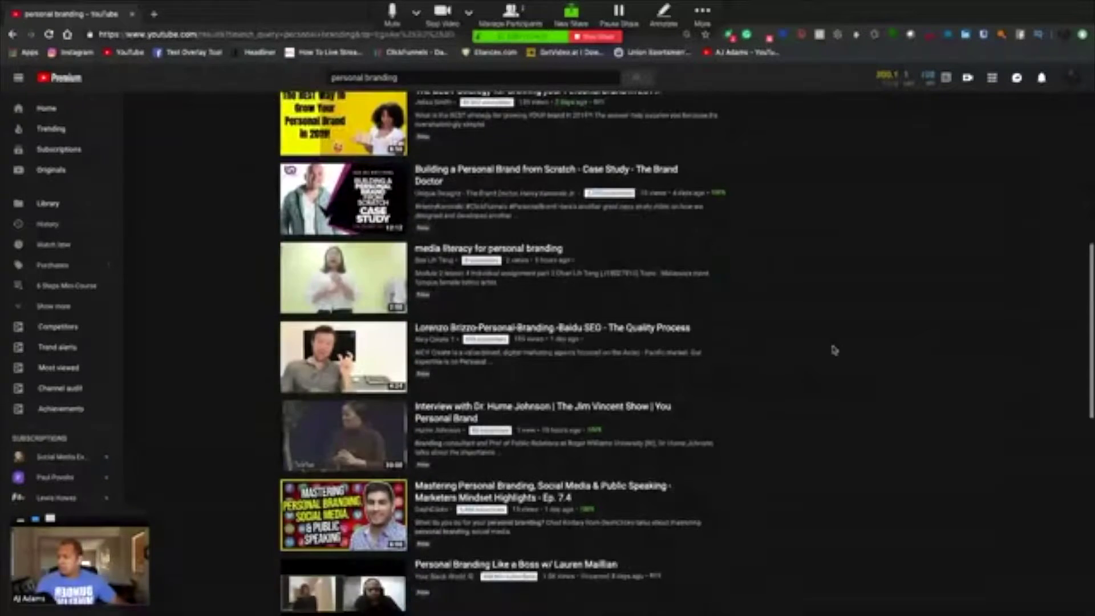
{"action": "scroll", "coordinate": [834, 351], "scroll_direction": "down", "scroll_amount": 4}
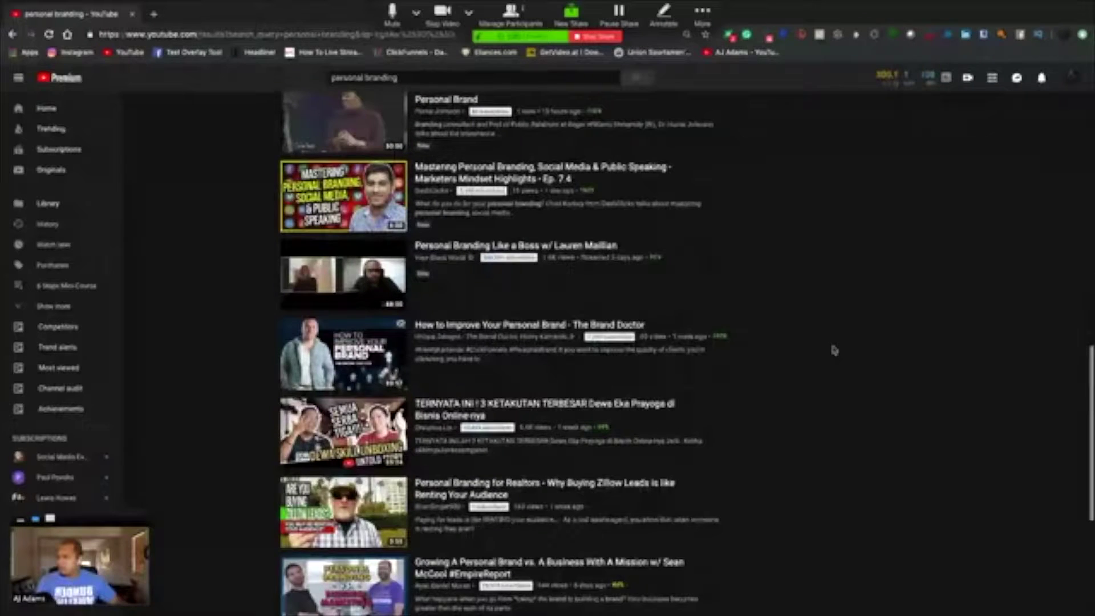
{"action": "scroll", "coordinate": [834, 350], "scroll_direction": "down", "scroll_amount": 5}
{"action": "scroll", "coordinate": [834, 351], "scroll_direction": "up", "scroll_amount": 20}
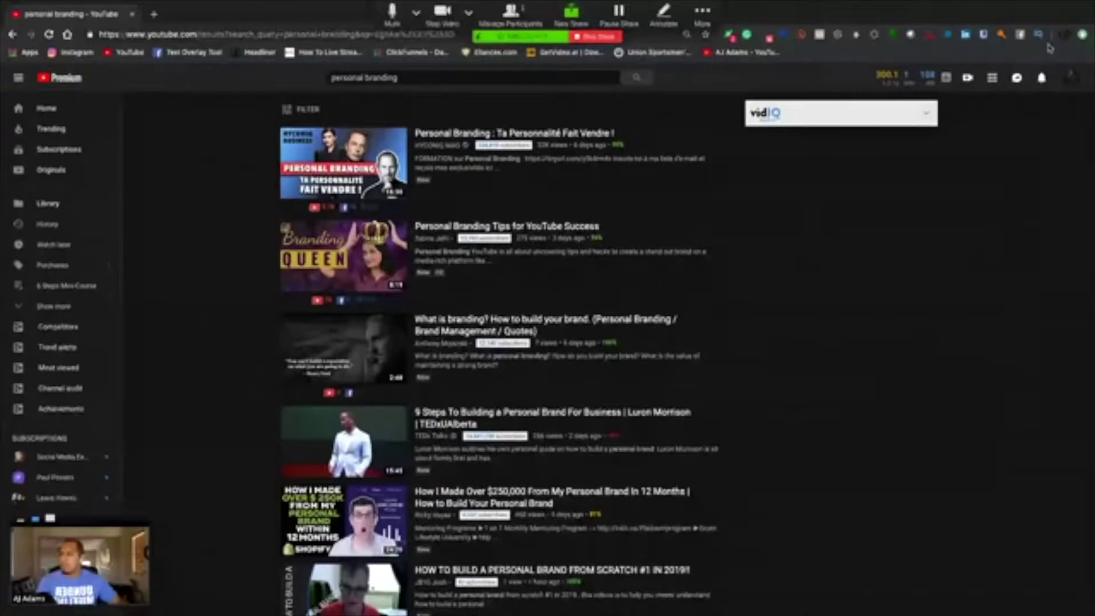
{"action": "mouse_move", "coordinate": [25, 4]}
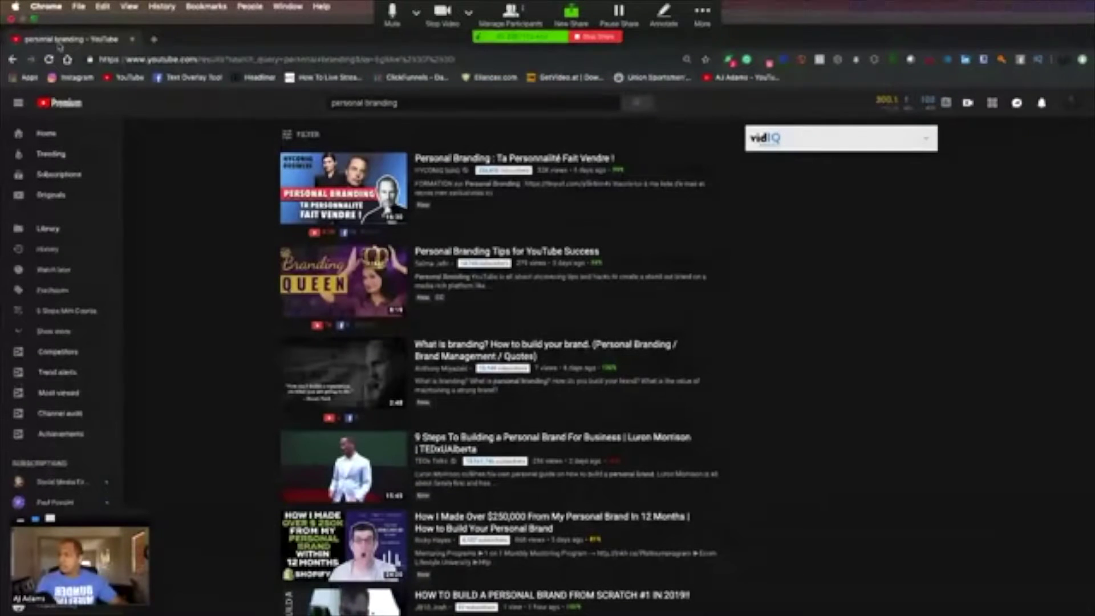
{"action": "left_click", "coordinate": [33, 19]}
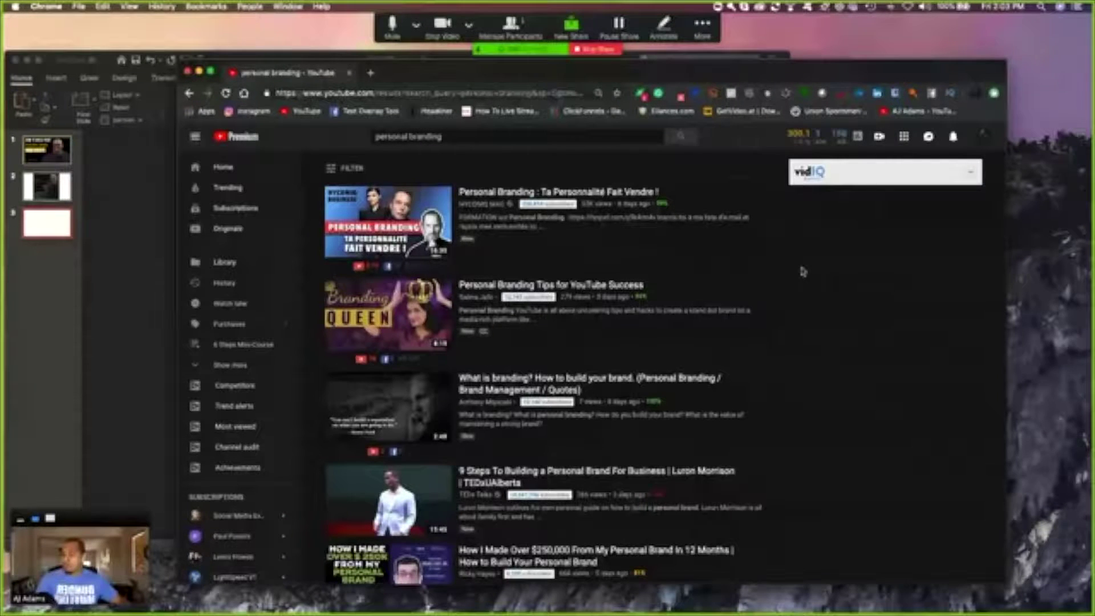
Open the signed-in account's own YouTube channel and show its full list of uploaded videos
{"action": "left_click", "coordinate": [981, 136]}
{"action": "left_click", "coordinate": [890, 199]}
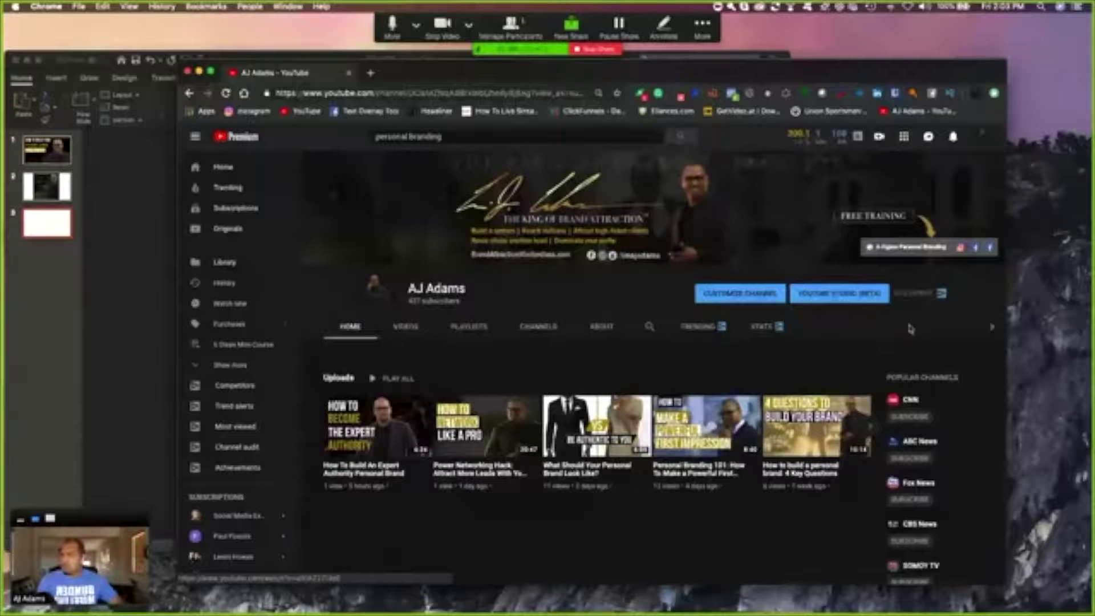
{"action": "scroll", "coordinate": [833, 348], "scroll_direction": "down", "scroll_amount": 2}
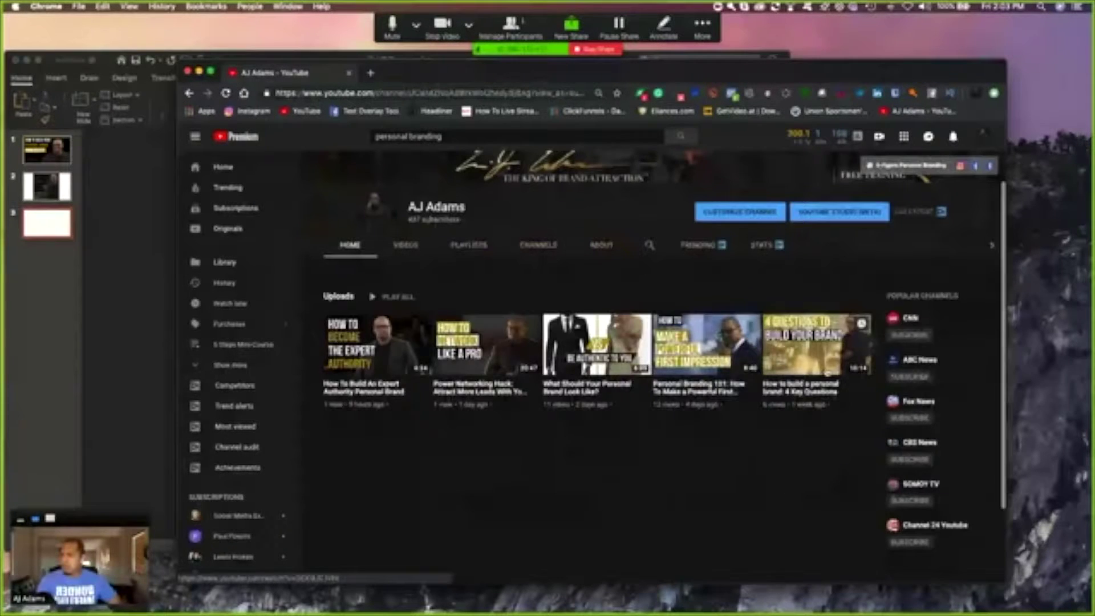
{"action": "scroll", "coordinate": [754, 332], "scroll_direction": "down", "scroll_amount": 3}
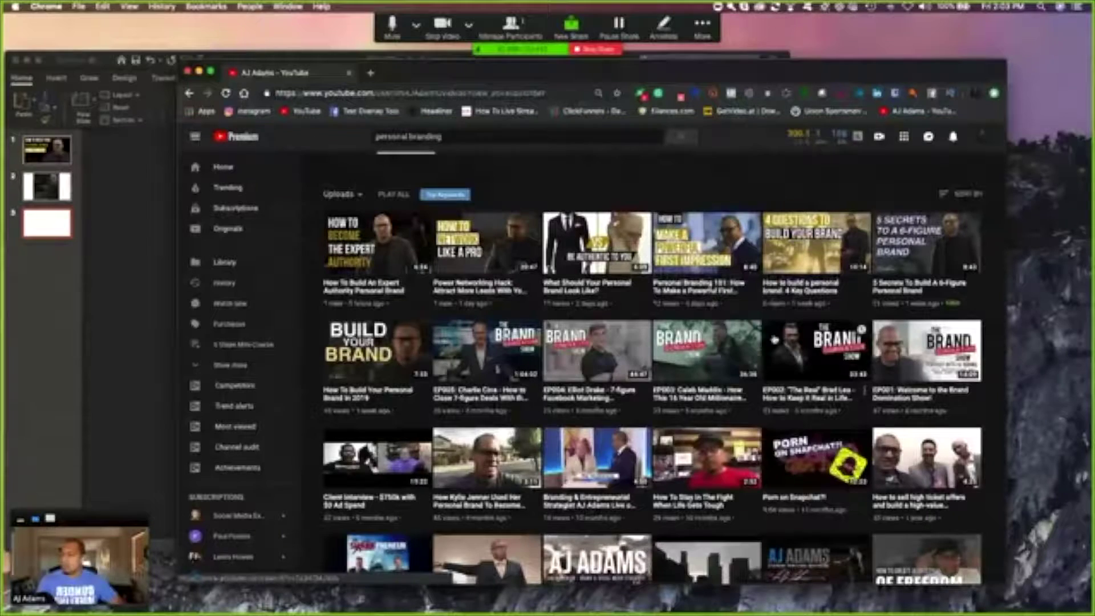
Examine the thumbnail designs of the channel's uploads, from the newest videos back to those three years old
{"action": "scroll", "coordinate": [774, 340], "scroll_direction": "down", "scroll_amount": 1}
{"action": "scroll", "coordinate": [869, 419], "scroll_direction": "down", "scroll_amount": 3}
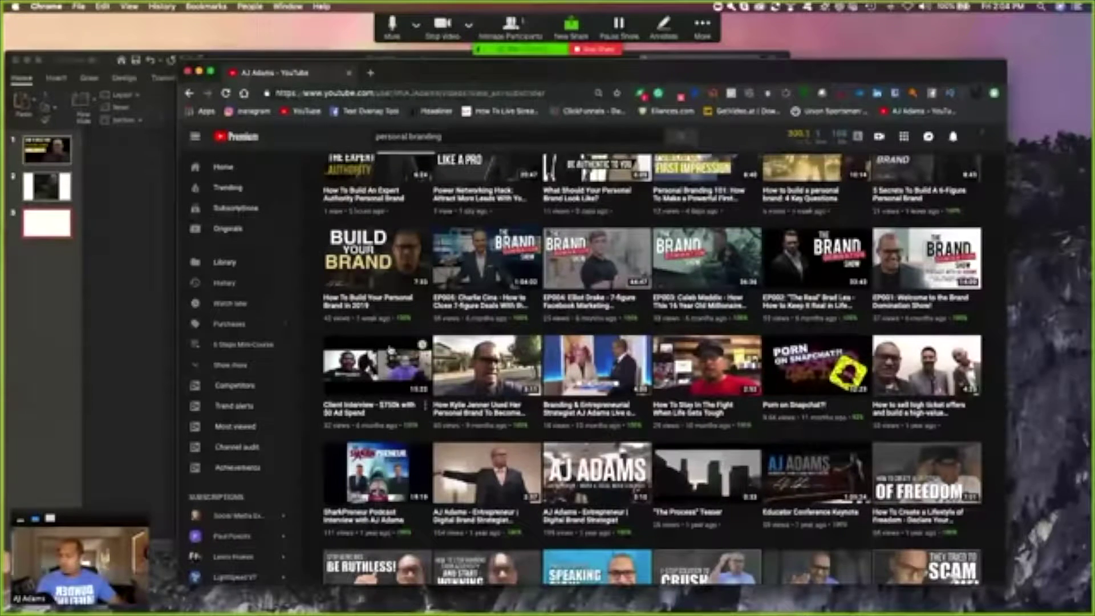
{"action": "scroll", "coordinate": [390, 349], "scroll_direction": "down", "scroll_amount": 3}
{"action": "scroll", "coordinate": [435, 357], "scroll_direction": "down", "scroll_amount": 2}
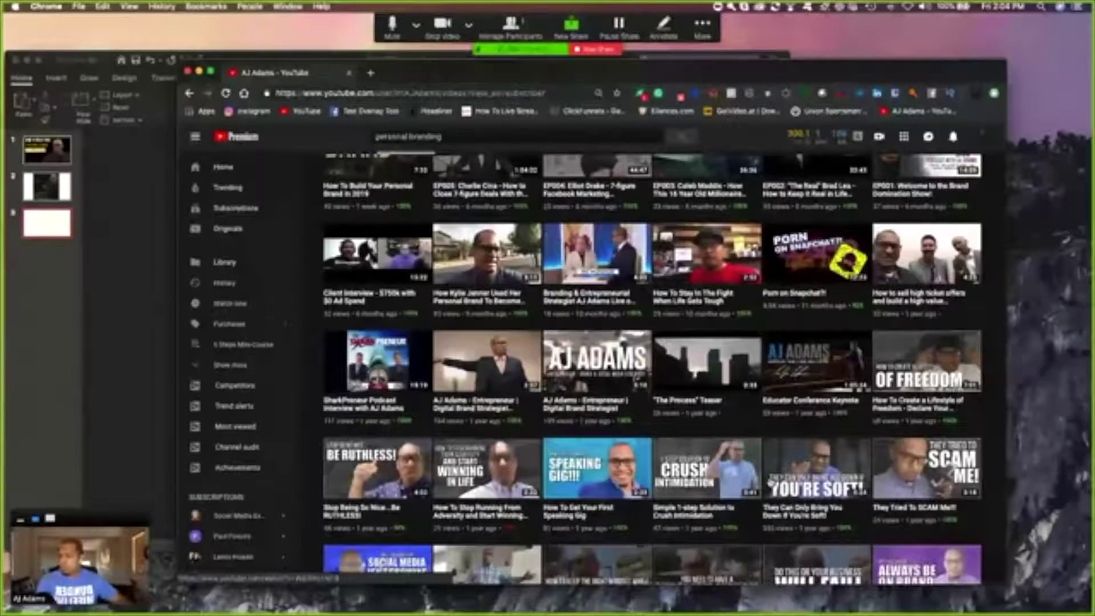
{"action": "scroll", "coordinate": [485, 348], "scroll_direction": "down", "scroll_amount": 1}
{"action": "scroll", "coordinate": [428, 366], "scroll_direction": "down", "scroll_amount": 4}
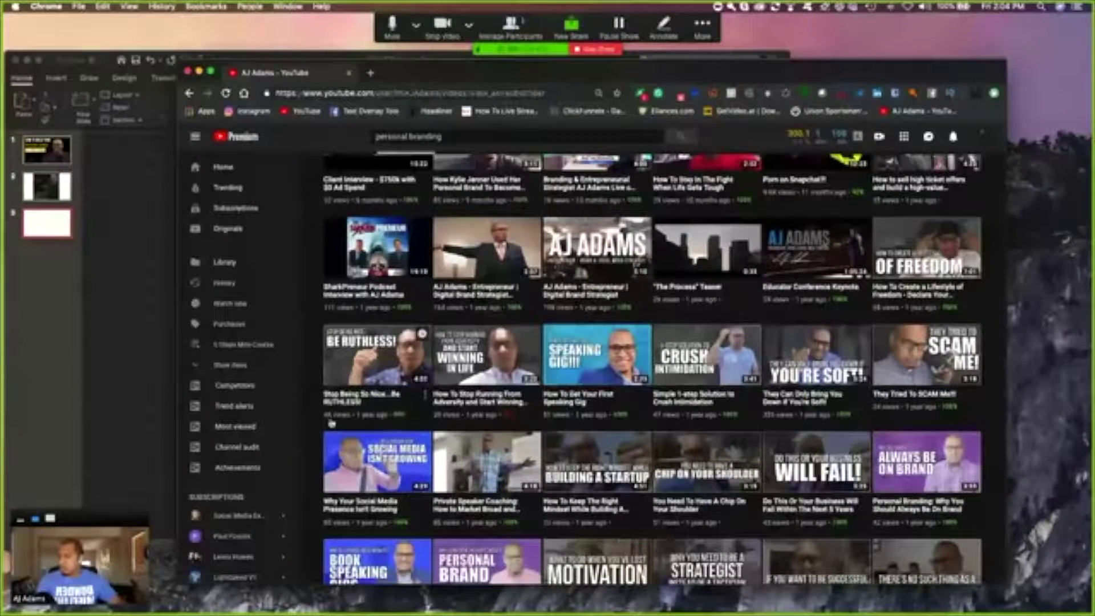
{"action": "scroll", "coordinate": [883, 420], "scroll_direction": "down", "scroll_amount": 3}
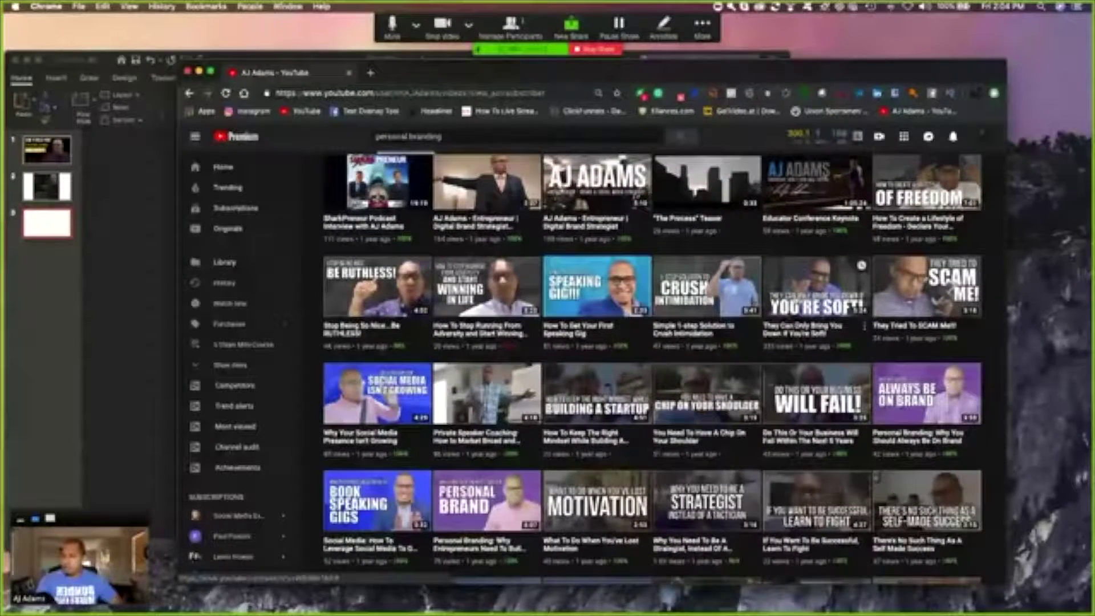
{"action": "scroll", "coordinate": [927, 274], "scroll_direction": "down", "scroll_amount": 1}
{"action": "scroll", "coordinate": [963, 365], "scroll_direction": "down", "scroll_amount": 2}
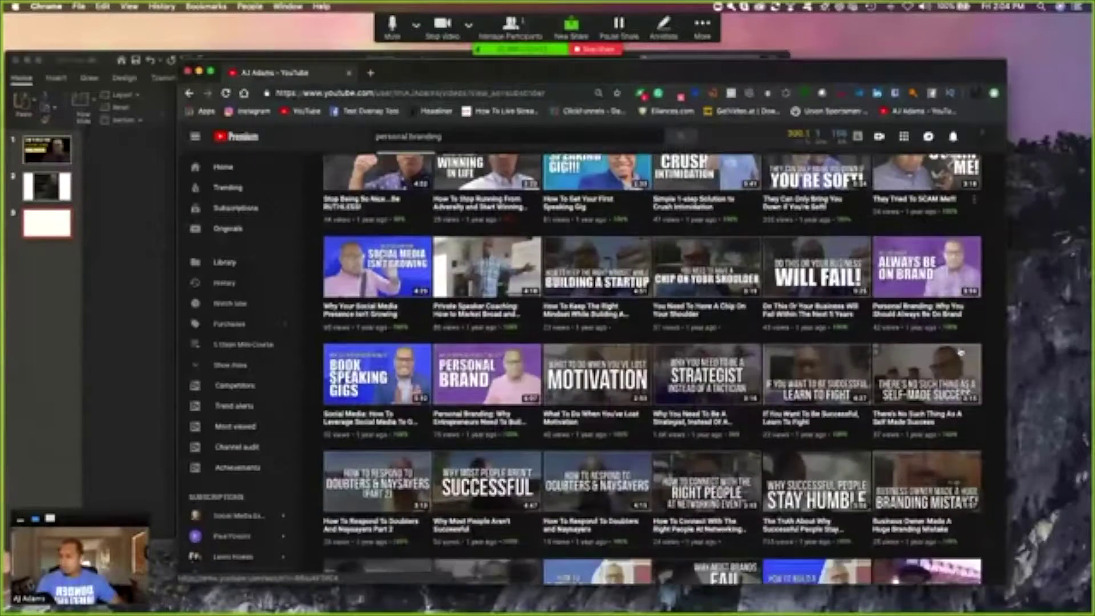
{"action": "scroll", "coordinate": [961, 353], "scroll_direction": "down", "scroll_amount": 2}
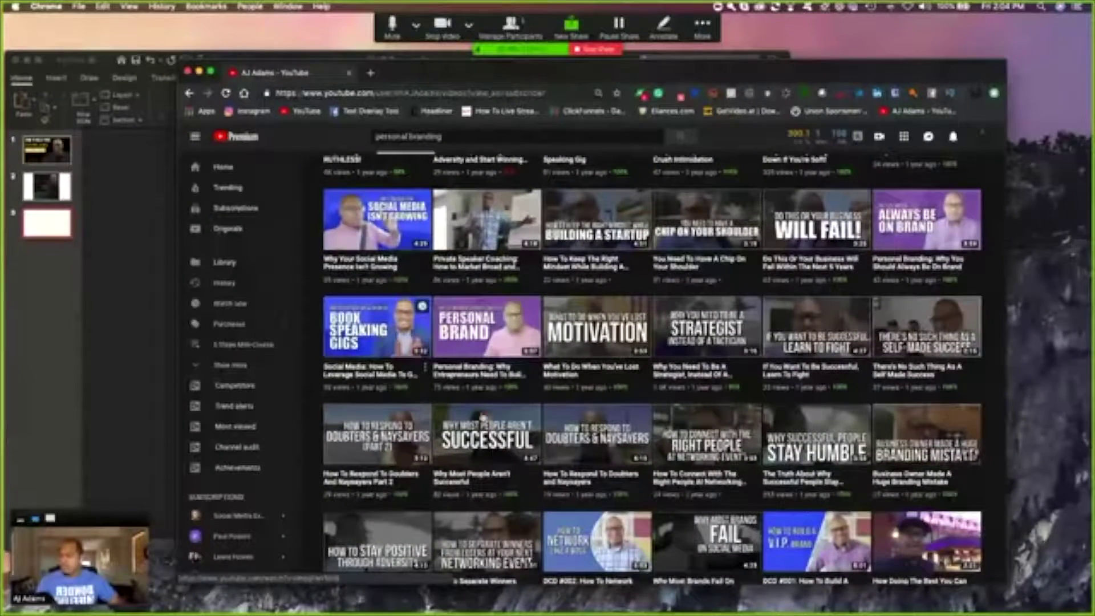
{"action": "scroll", "coordinate": [870, 459], "scroll_direction": "down", "scroll_amount": 2}
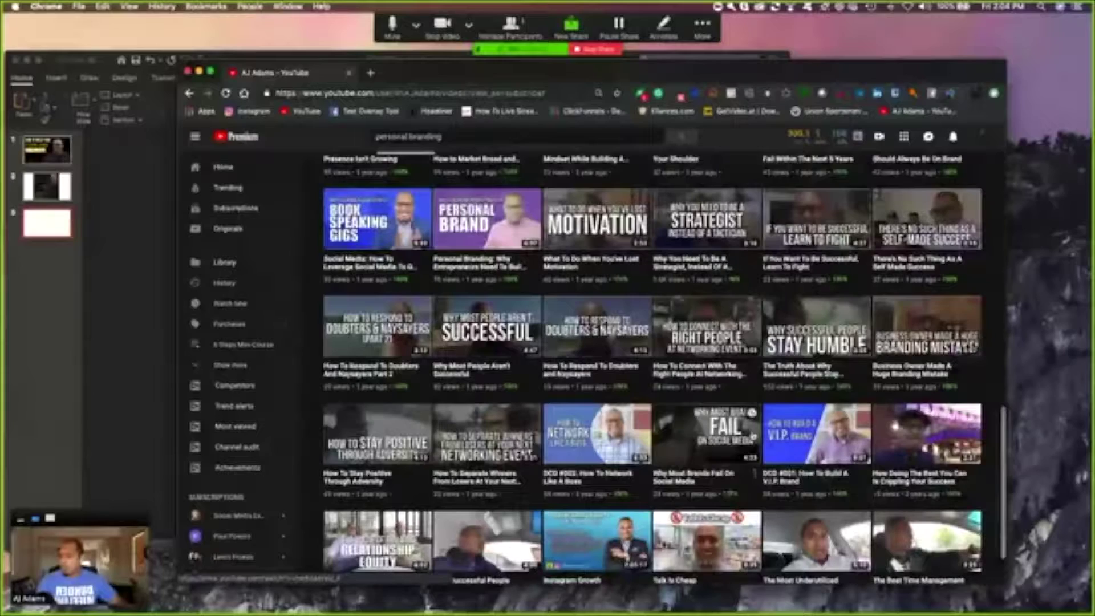
{"action": "scroll", "coordinate": [872, 434], "scroll_direction": "down", "scroll_amount": 2}
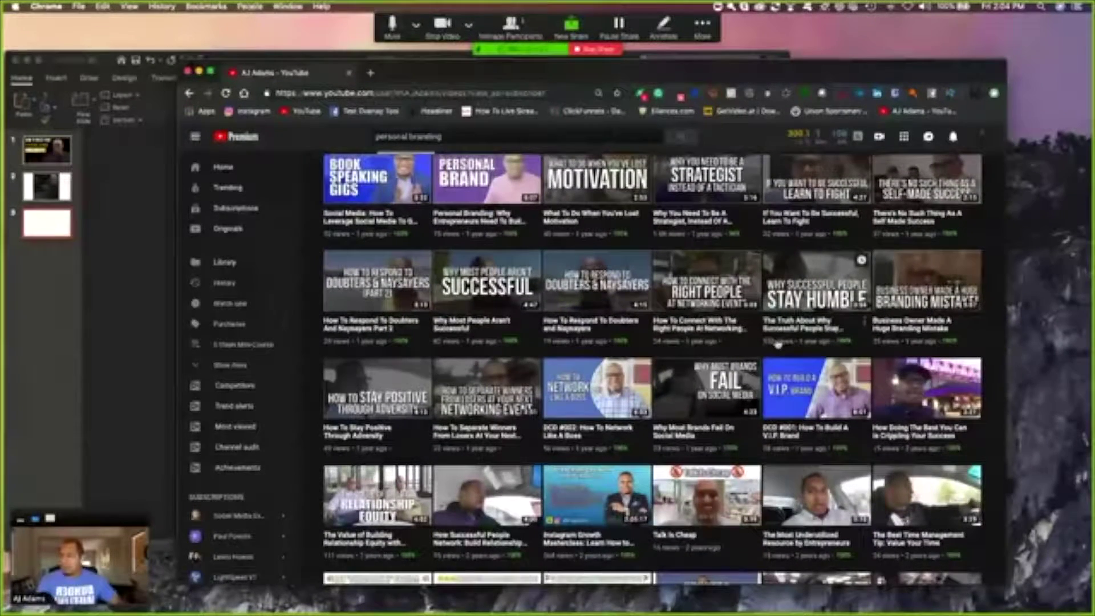
{"action": "scroll", "coordinate": [736, 377], "scroll_direction": "down", "scroll_amount": 2}
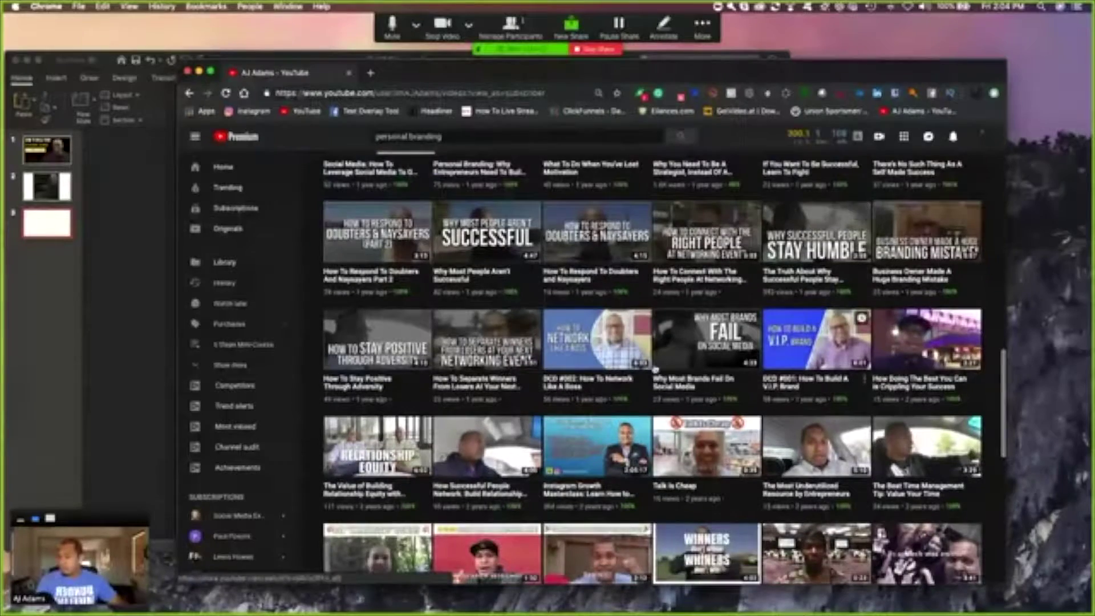
{"action": "scroll", "coordinate": [716, 391], "scroll_direction": "down", "scroll_amount": 3}
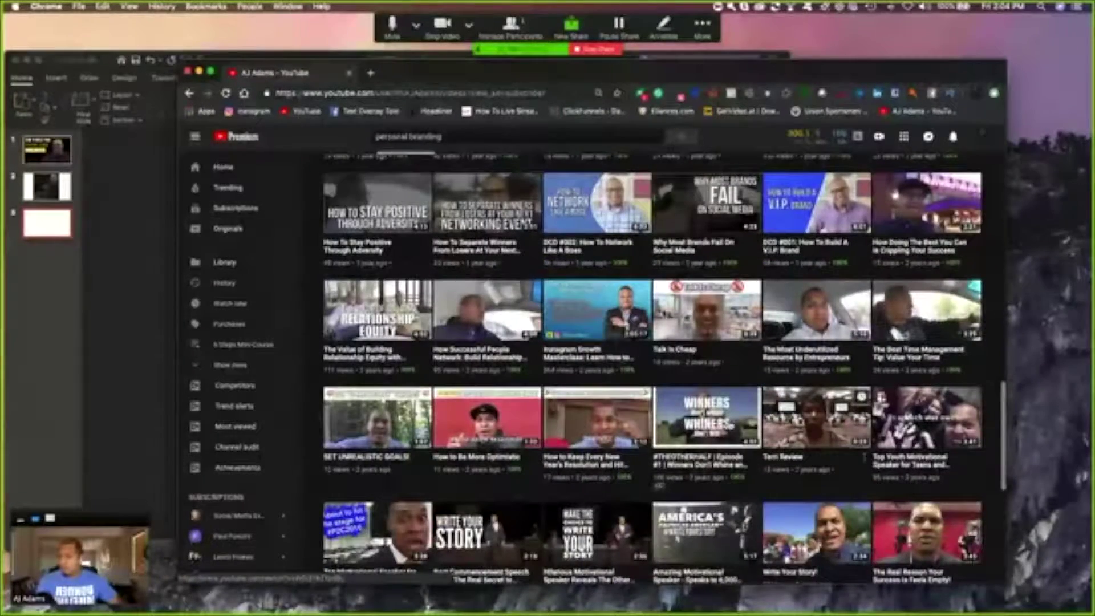
{"action": "scroll", "coordinate": [384, 458], "scroll_direction": "down", "scroll_amount": 3}
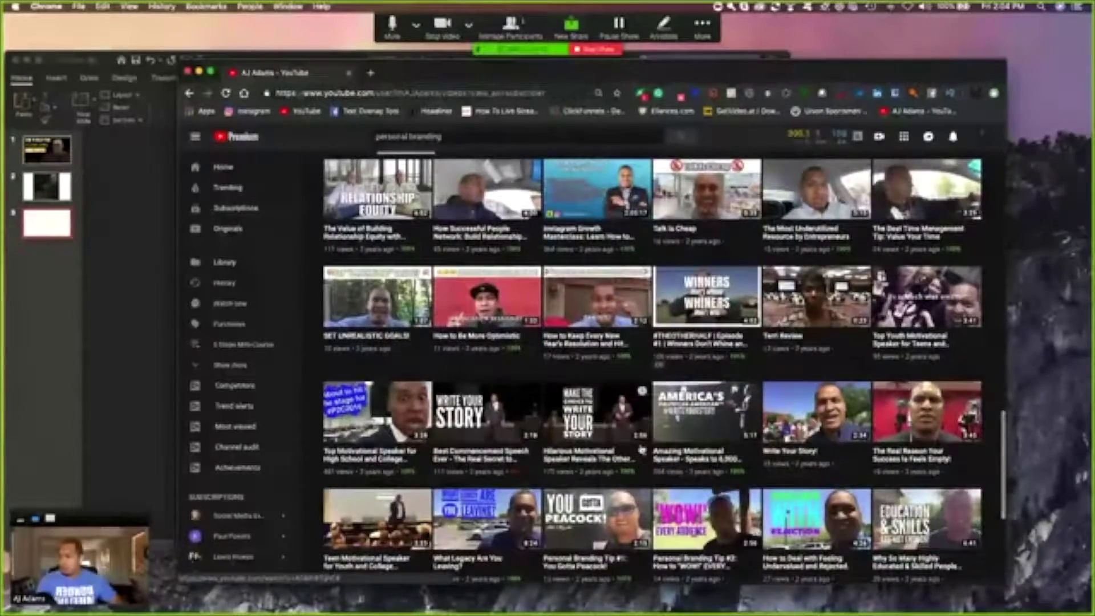
{"action": "scroll", "coordinate": [906, 373], "scroll_direction": "down", "scroll_amount": 3}
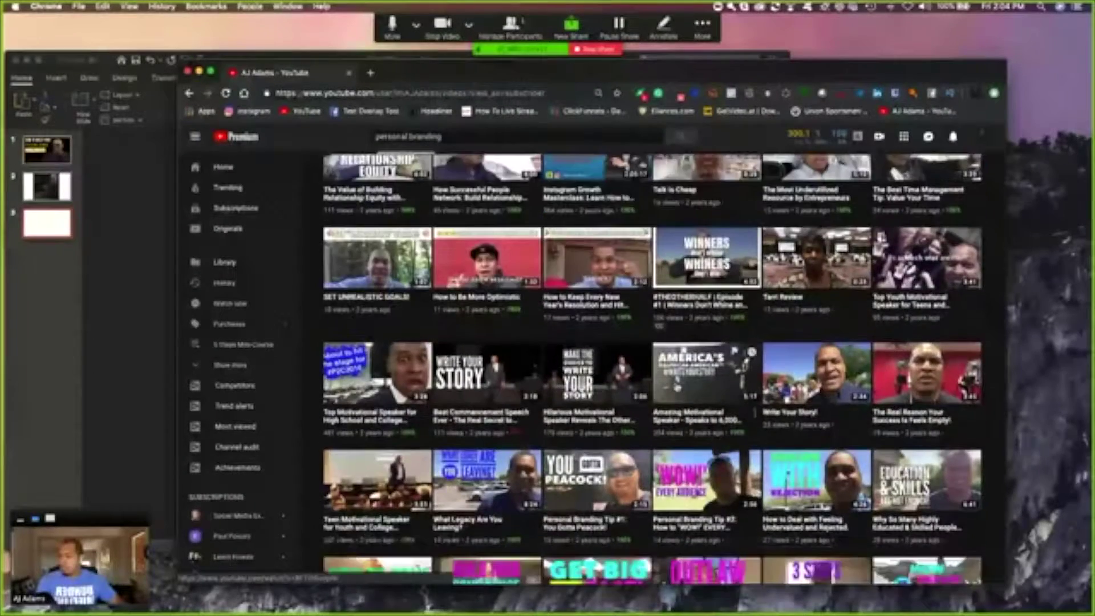
{"action": "scroll", "coordinate": [906, 373], "scroll_direction": "down", "scroll_amount": 5}
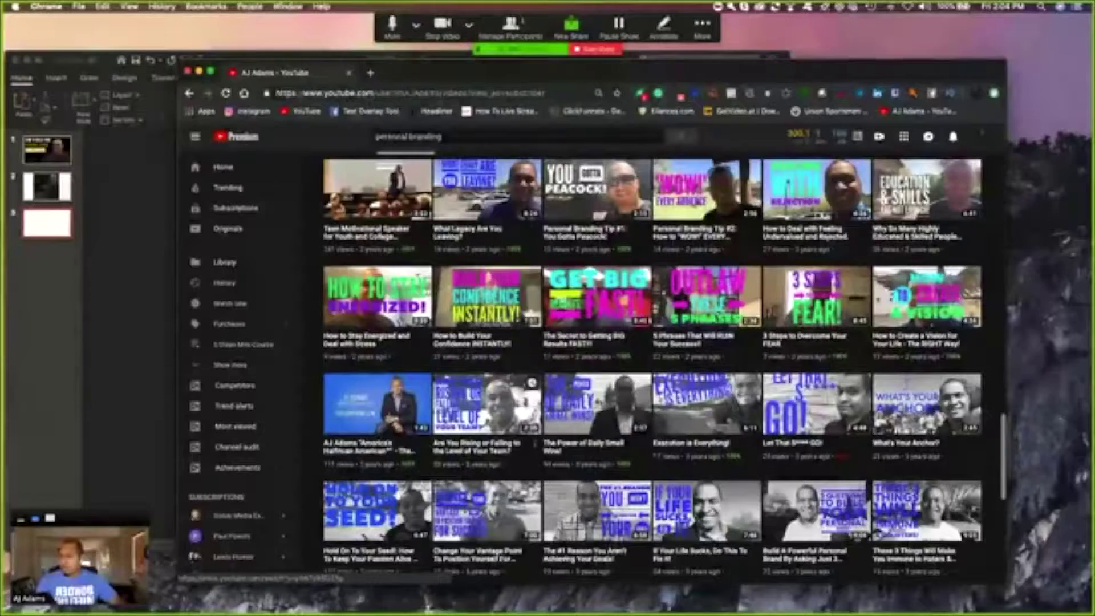
{"action": "scroll", "coordinate": [836, 342], "scroll_direction": "down", "scroll_amount": 3}
{"action": "scroll", "coordinate": [848, 398], "scroll_direction": "down", "scroll_amount": 5}
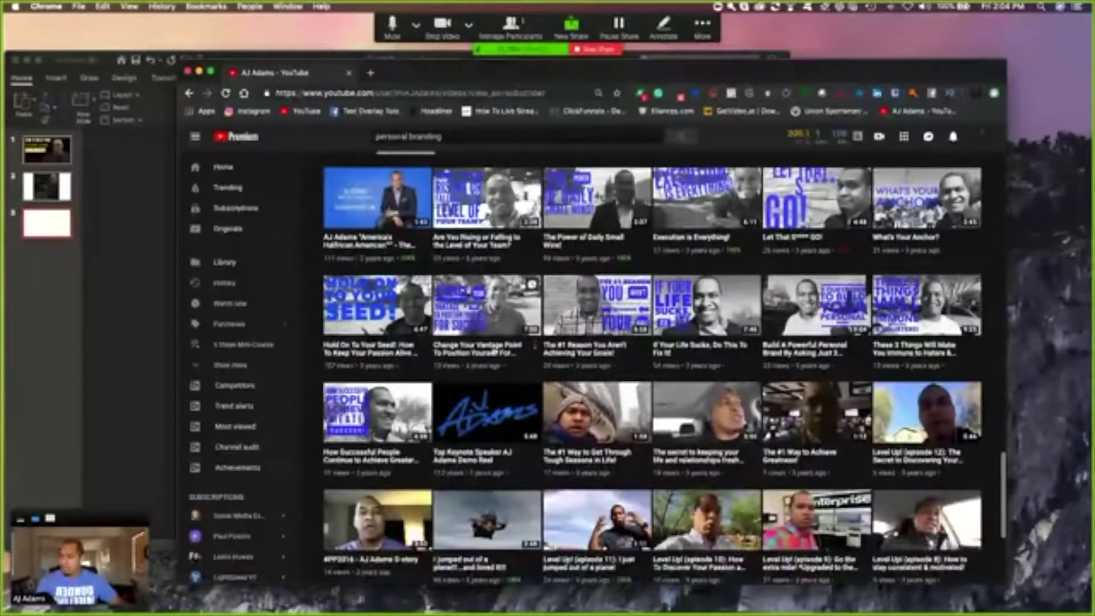
Return to the channel's newest uploads and review their thumbnails together with the channel banner
{"action": "scroll", "coordinate": [708, 378], "scroll_direction": "up", "scroll_amount": 15}
{"action": "scroll", "coordinate": [790, 442], "scroll_direction": "down", "scroll_amount": 3}
{"action": "scroll", "coordinate": [790, 442], "scroll_direction": "up", "scroll_amount": 2}
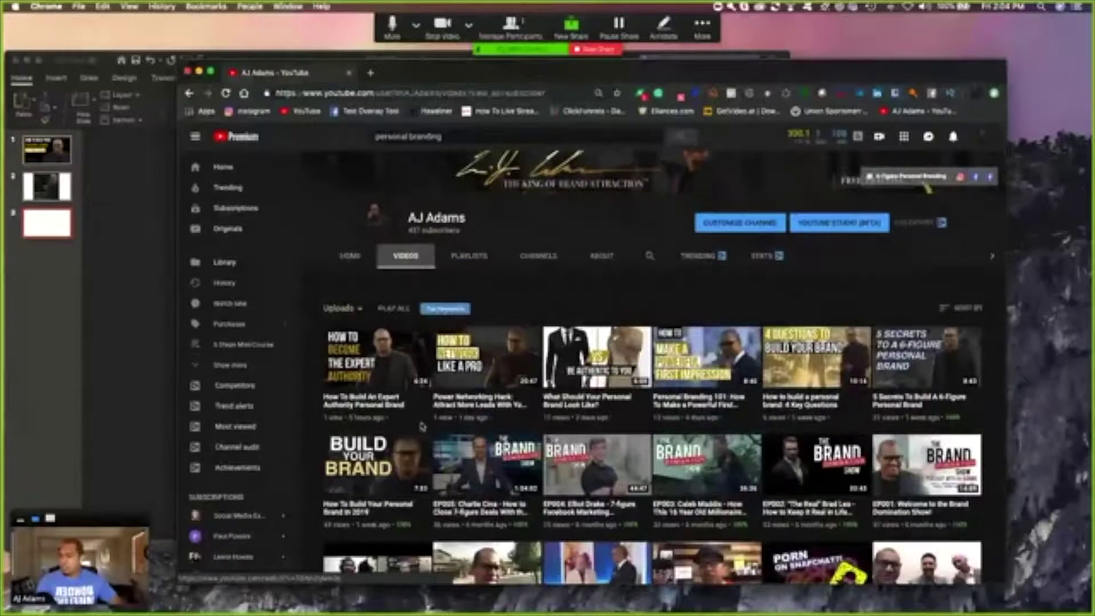
{"action": "scroll", "coordinate": [926, 397], "scroll_direction": "up", "scroll_amount": 1}
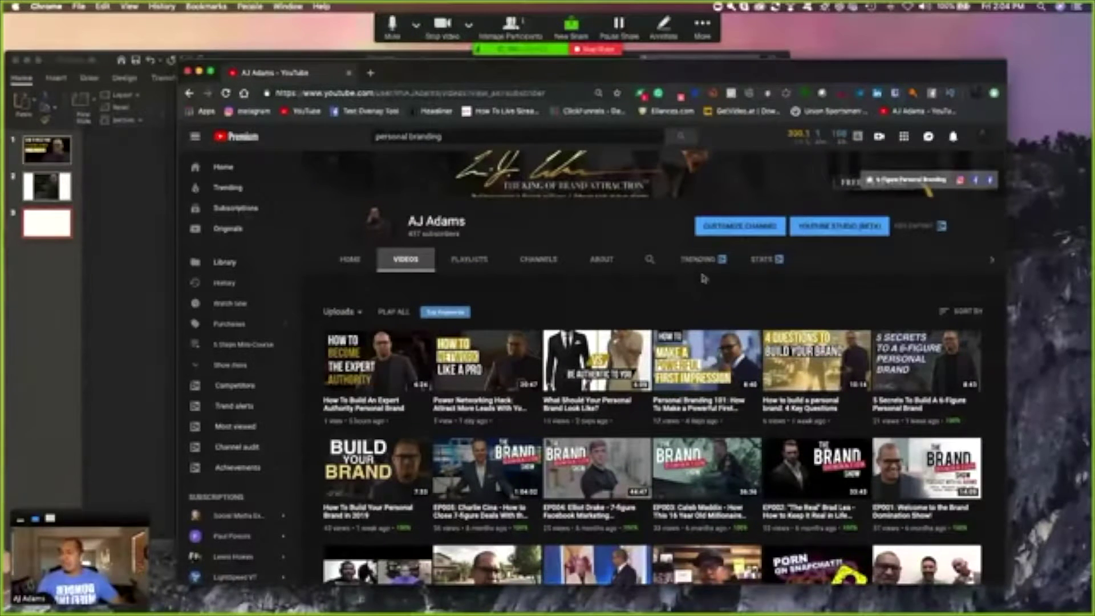
{"action": "scroll", "coordinate": [754, 288], "scroll_direction": "up", "scroll_amount": 3}
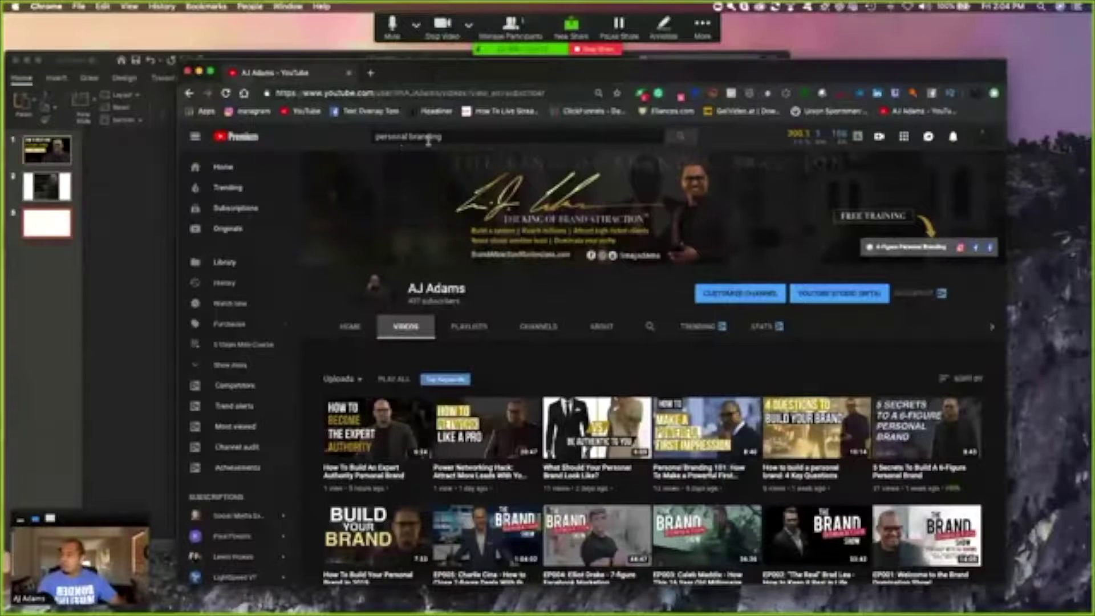
Search YouTube for "dan lok" and open the Dan Lok channel
{"action": "left_click", "coordinate": [451, 135]}
{"action": "triple_click", "coordinate": [451, 136]}
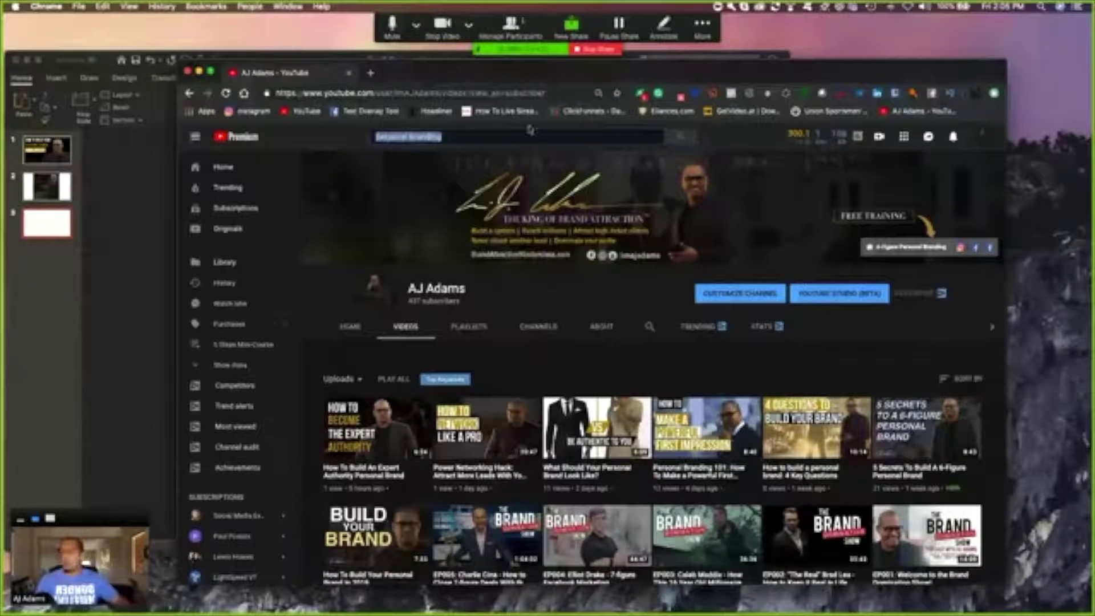
{"action": "scroll", "coordinate": [653, 400], "scroll_direction": "down", "scroll_amount": 1}
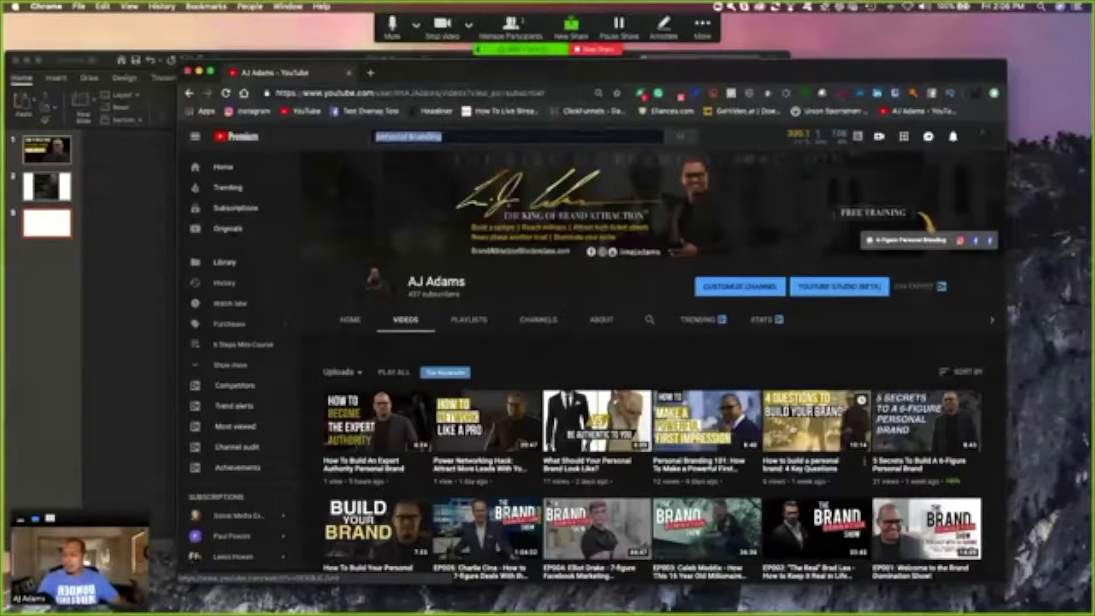
{"action": "scroll", "coordinate": [695, 351], "scroll_direction": "down", "scroll_amount": 1}
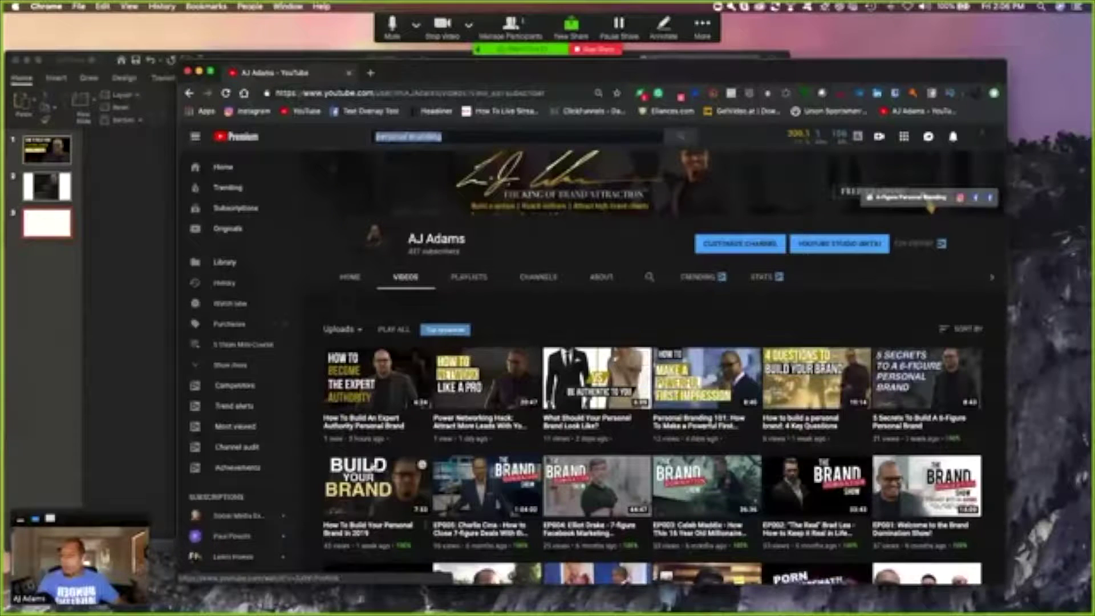
{"action": "scroll", "coordinate": [799, 385], "scroll_direction": "up", "scroll_amount": 1}
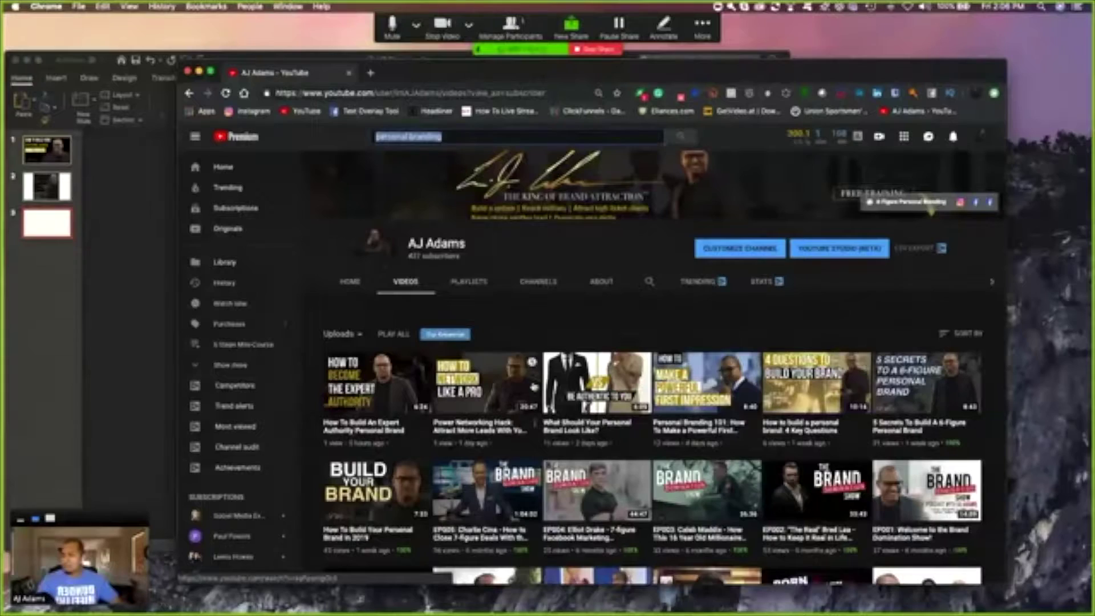
{"action": "scroll", "coordinate": [528, 376], "scroll_direction": "up", "scroll_amount": 2}
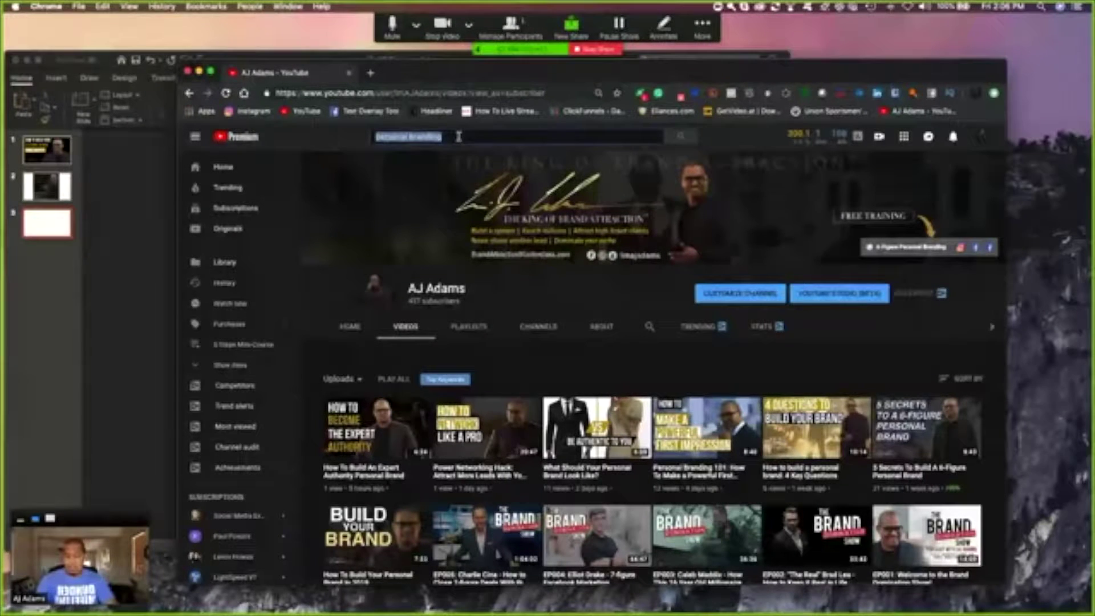
{"action": "type", "text": "dan lo"}
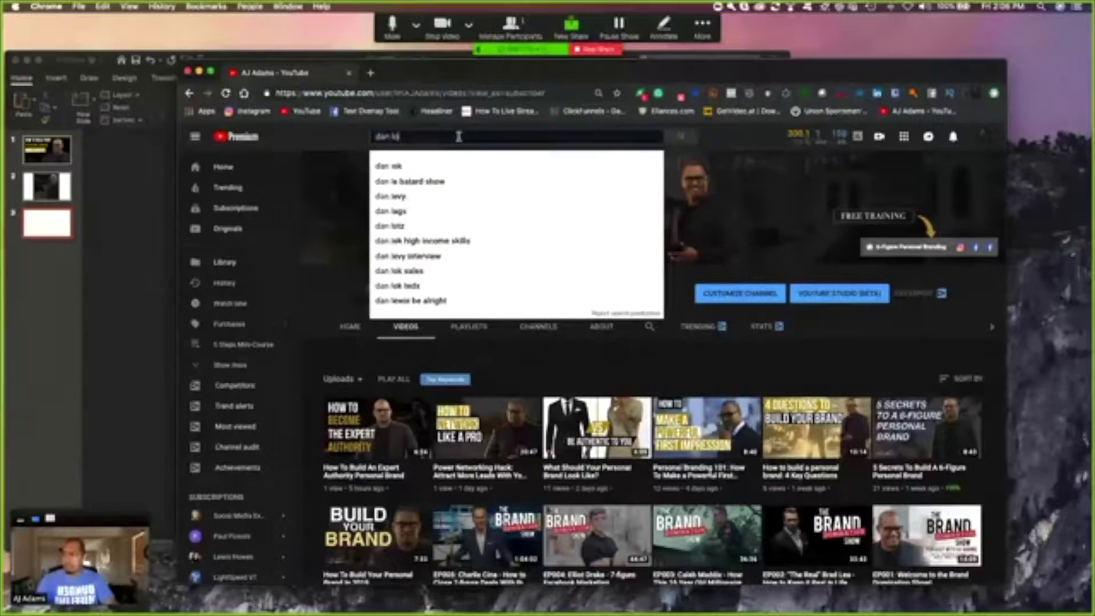
{"action": "type", "text": "k"}
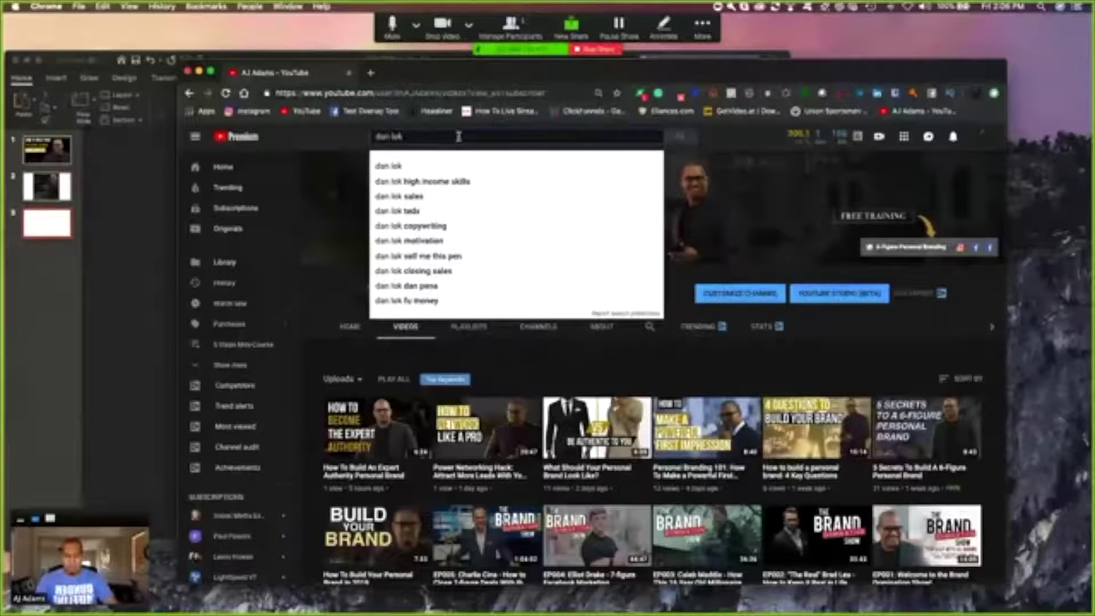
{"action": "key", "text": "Return"}
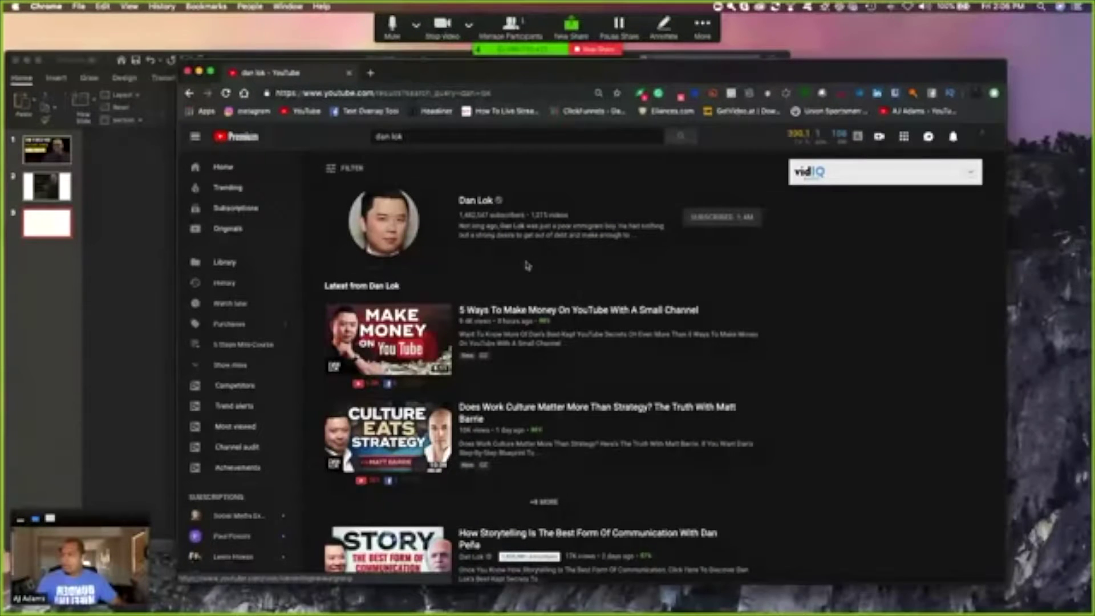
{"action": "left_click", "coordinate": [408, 224]}
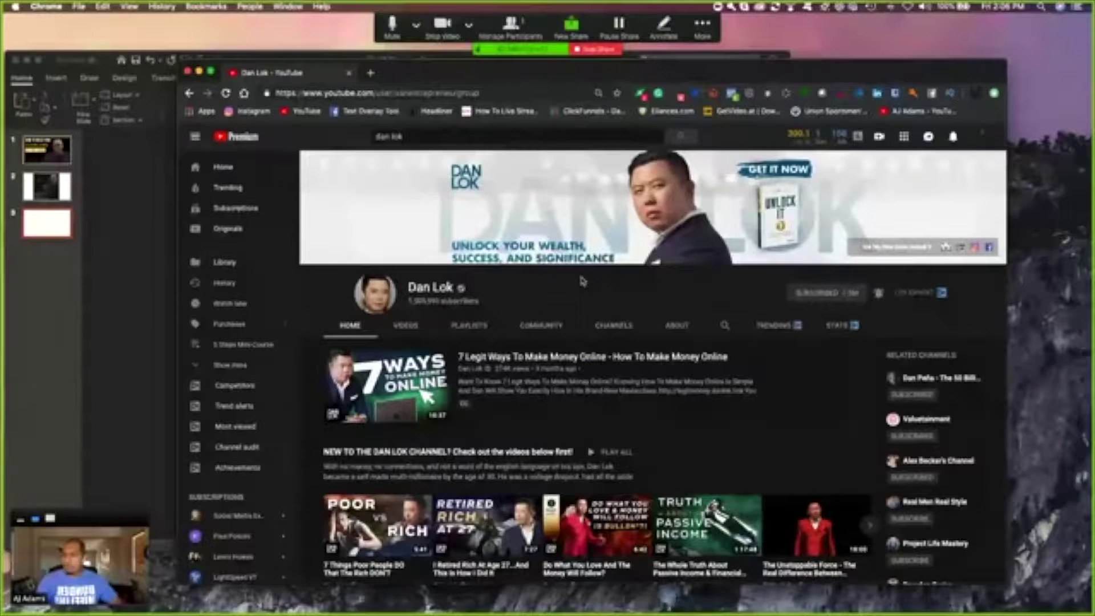
Examine the video thumbnails in the sections of the Dan Lok channel's home page, down to Millionaire Mindset
{"action": "scroll", "coordinate": [590, 267], "scroll_direction": "down", "scroll_amount": 8}
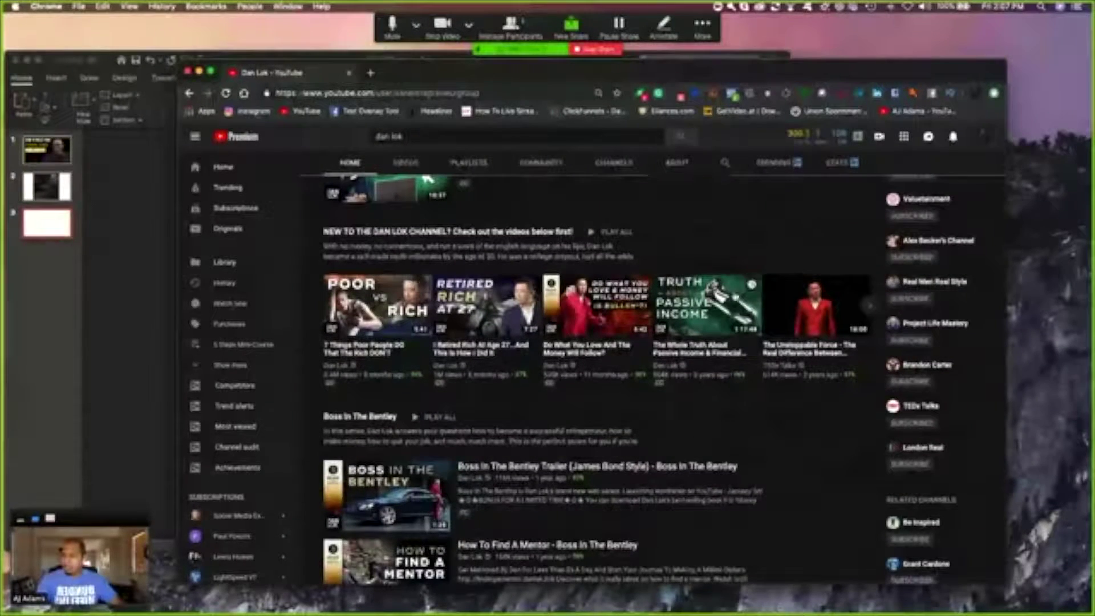
{"action": "scroll", "coordinate": [708, 296], "scroll_direction": "down", "scroll_amount": 3}
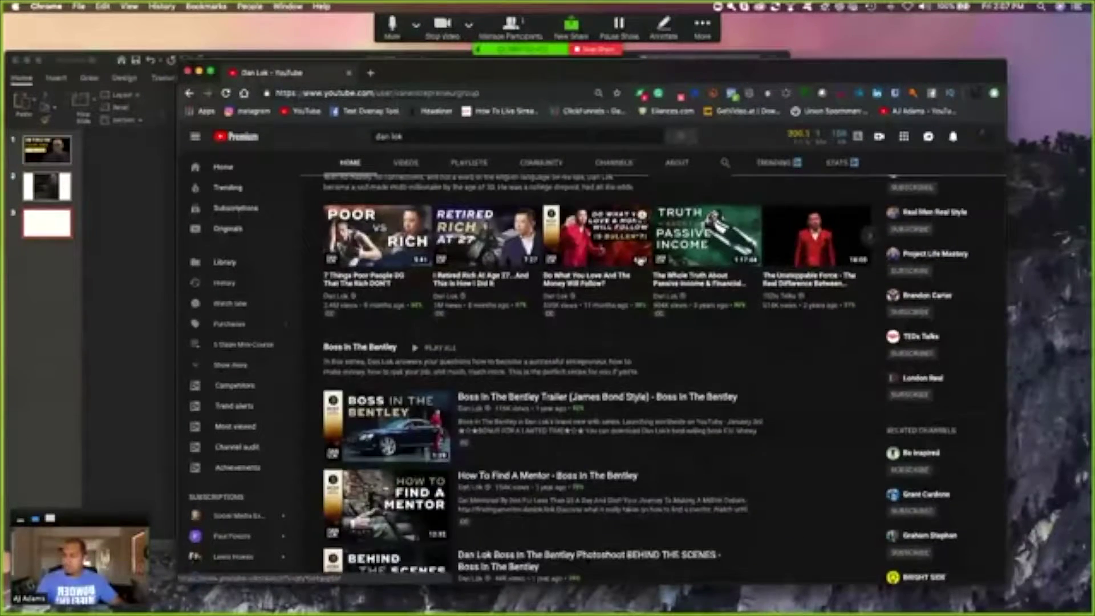
{"action": "scroll", "coordinate": [409, 297], "scroll_direction": "down", "scroll_amount": 8}
{"action": "scroll", "coordinate": [410, 297], "scroll_direction": "down", "scroll_amount": 9}
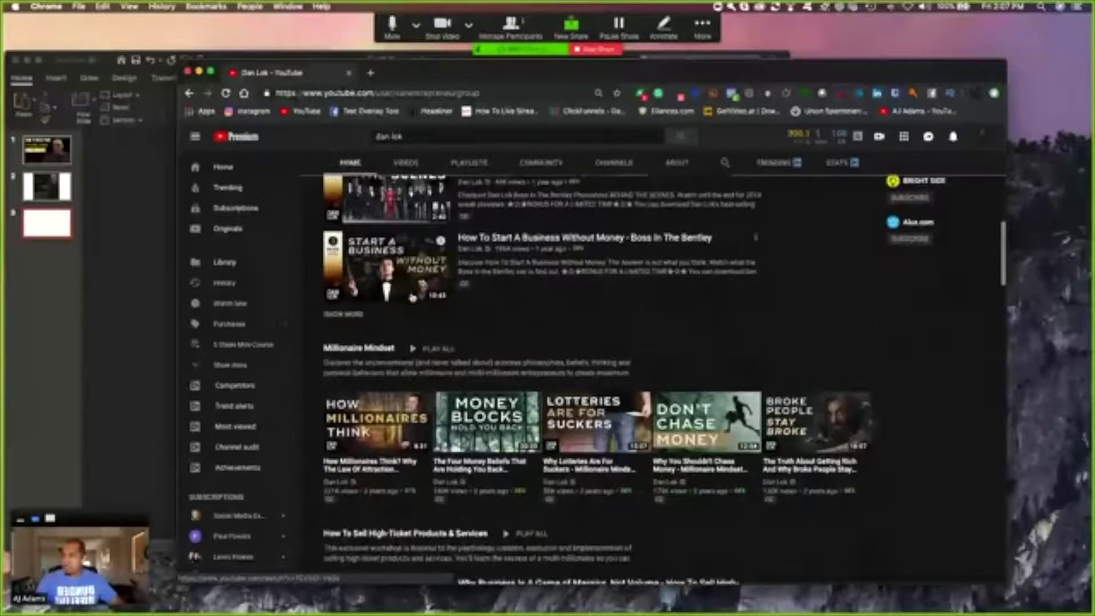
Search YouTube for "garyvee"
{"action": "triple_click", "coordinate": [439, 139]}
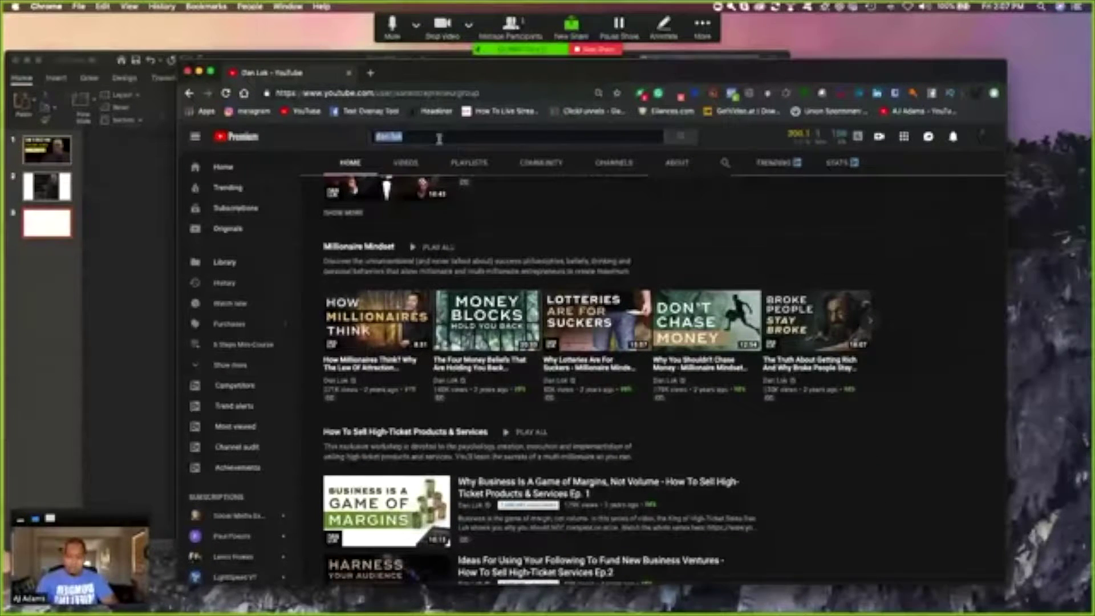
{"action": "type", "text": "garyvee"}
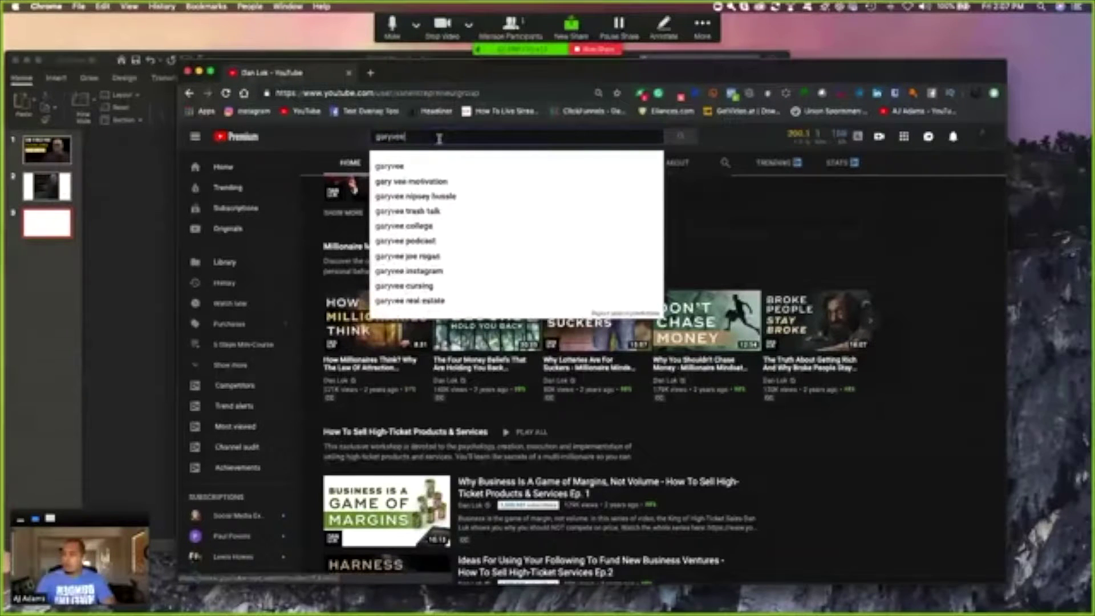
{"action": "key", "text": "Return"}
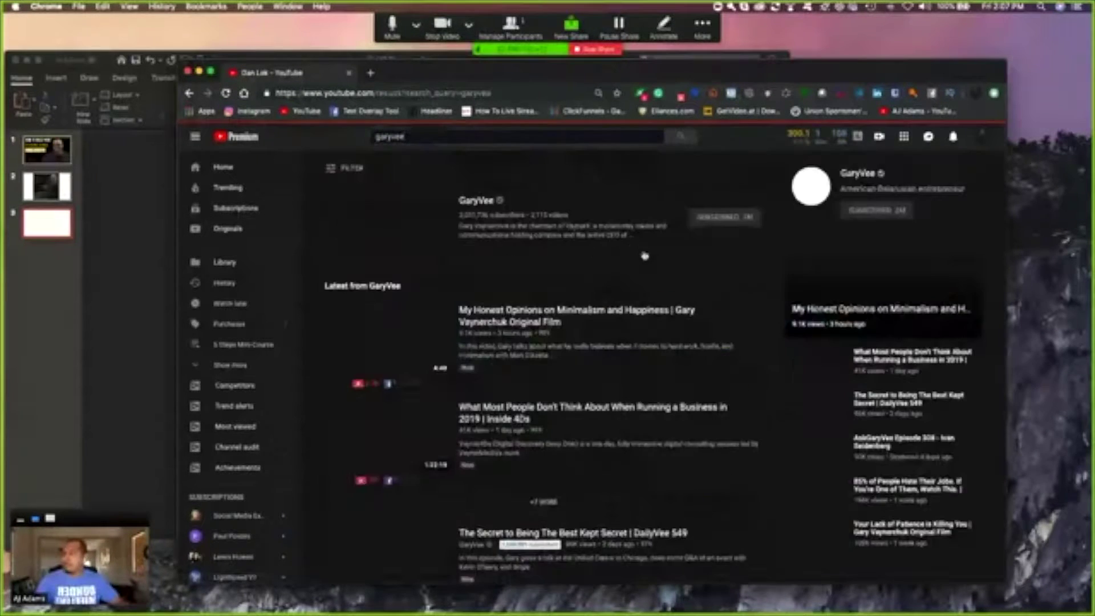
Review the video thumbnails in the GaryVee search results, down to the older uploads
{"action": "scroll", "coordinate": [515, 289], "scroll_direction": "down", "scroll_amount": 6}
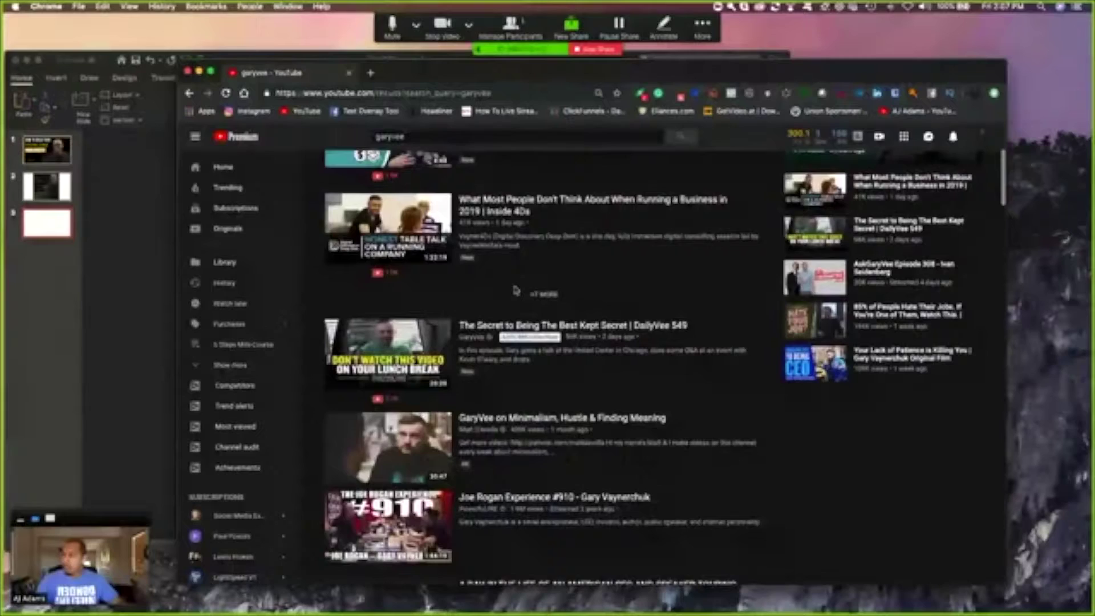
{"action": "scroll", "coordinate": [466, 319], "scroll_direction": "down", "scroll_amount": 4}
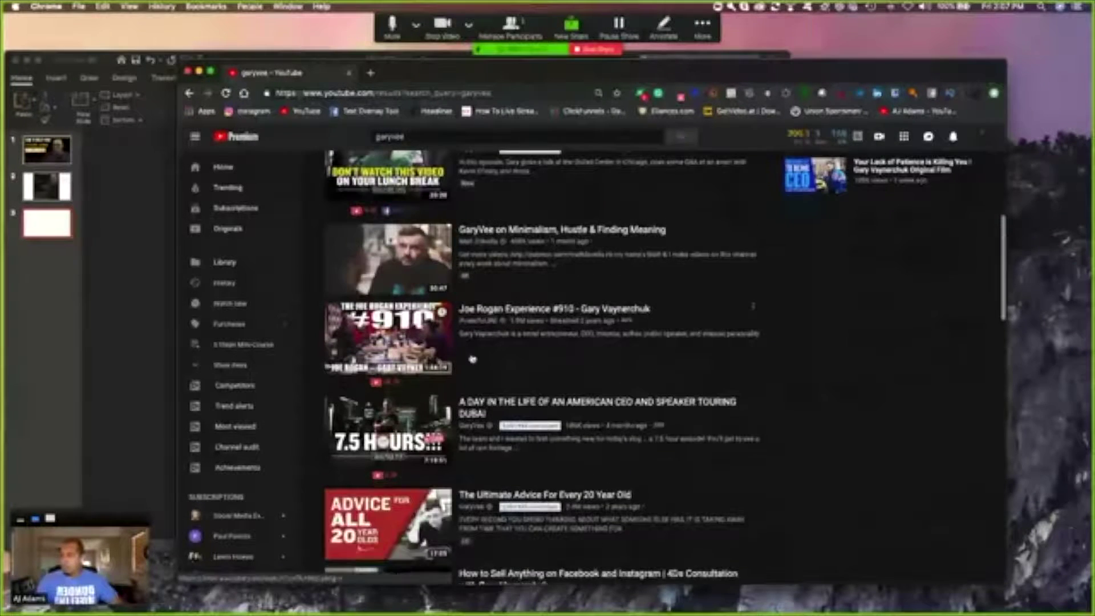
{"action": "scroll", "coordinate": [575, 349], "scroll_direction": "up", "scroll_amount": 10}
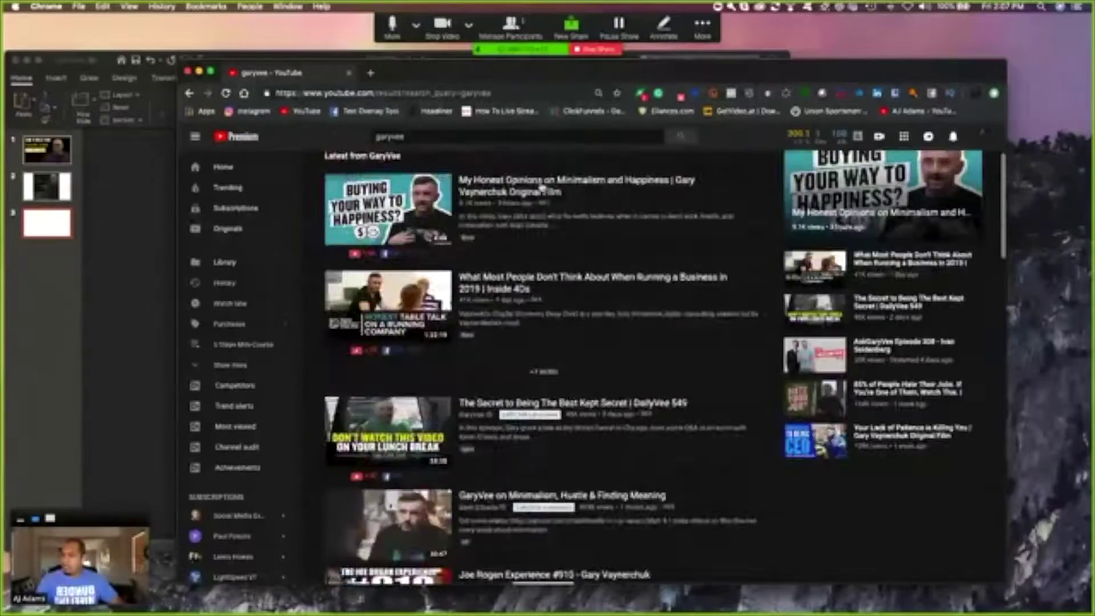
Search YouTube for "grant cardone" and open the Grant Cardone channel
{"action": "double_click", "coordinate": [441, 137]}
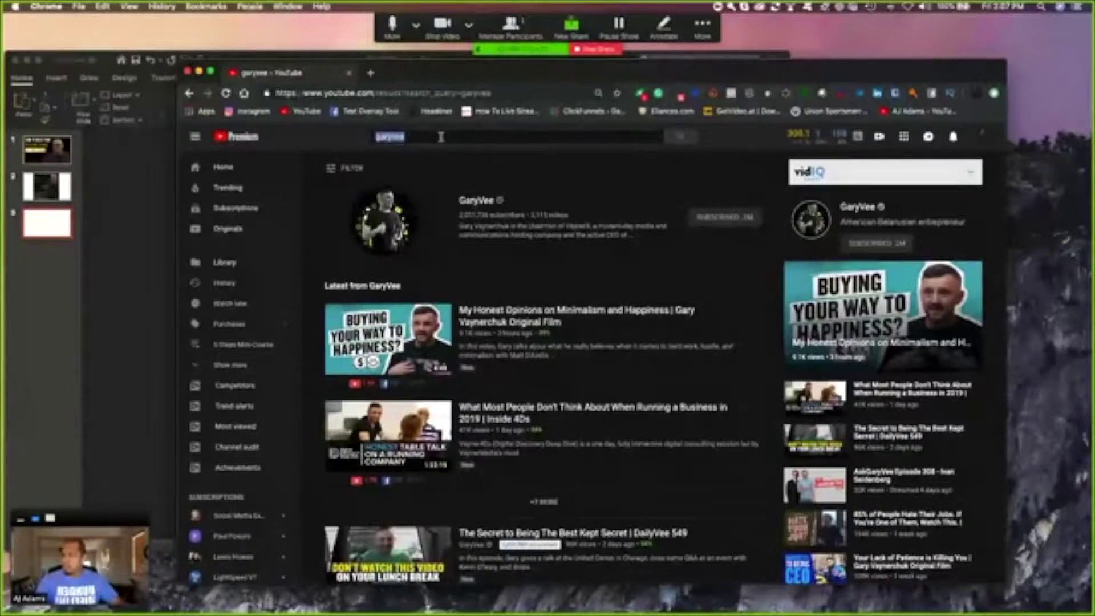
{"action": "type", "text": "grant"}
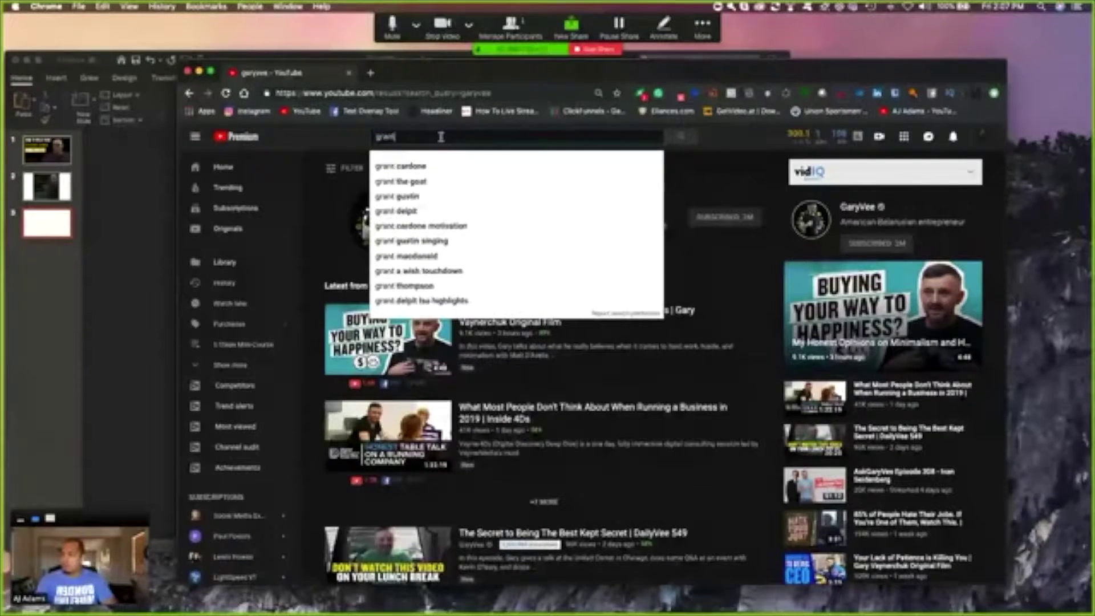
{"action": "key", "text": "Down"}
{"action": "key", "text": "Return"}
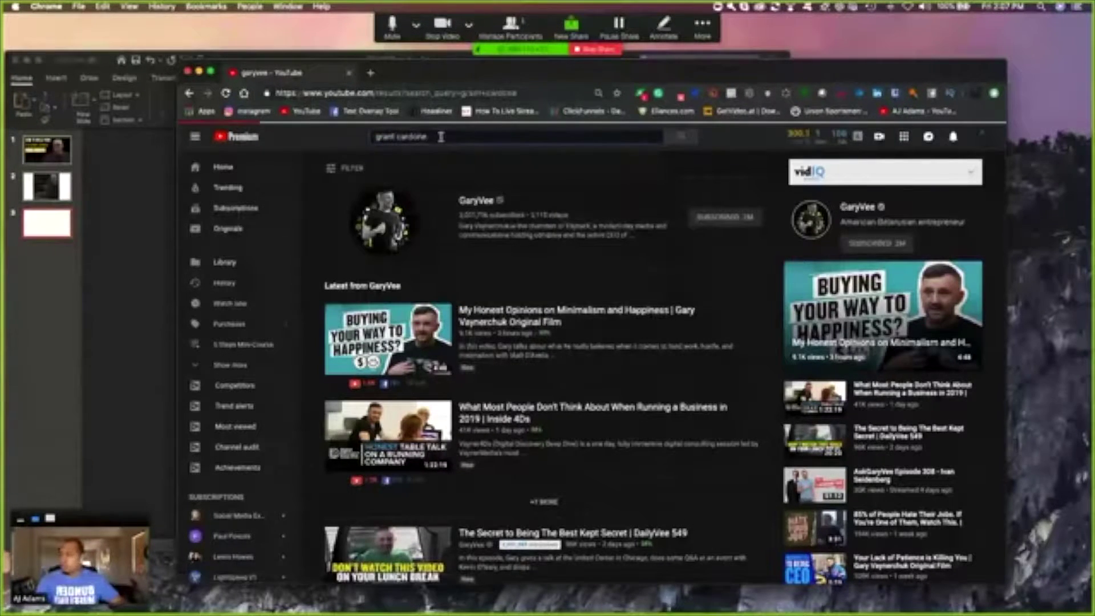
{"action": "left_click", "coordinate": [485, 212]}
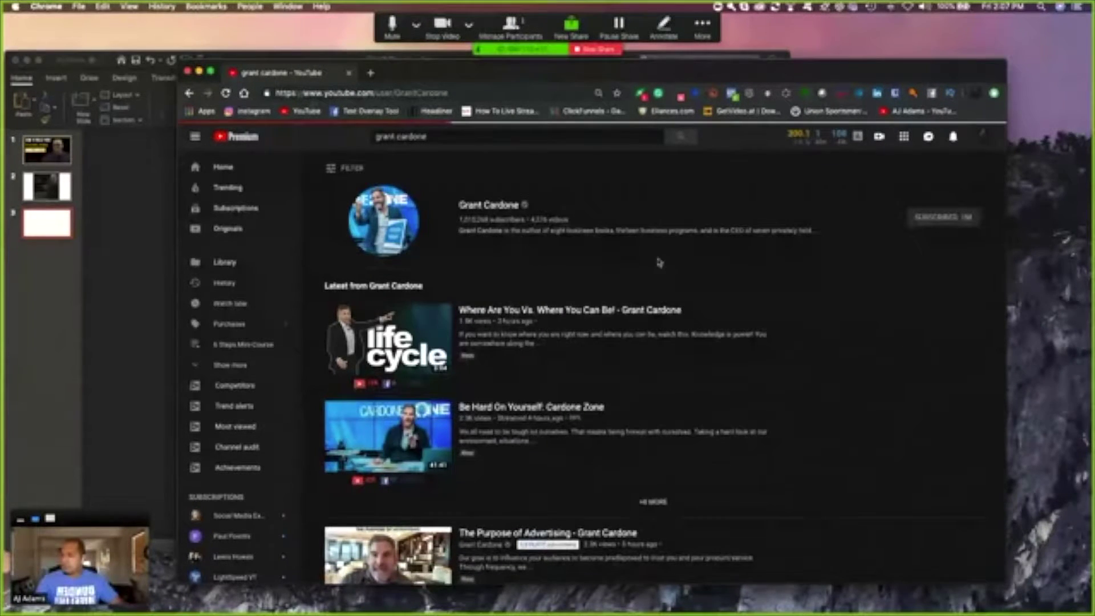
Examine the thumbnails on the Grant Cardone channel's home page and in its full list of uploaded videos
{"action": "scroll", "coordinate": [647, 255], "scroll_direction": "down", "scroll_amount": 5}
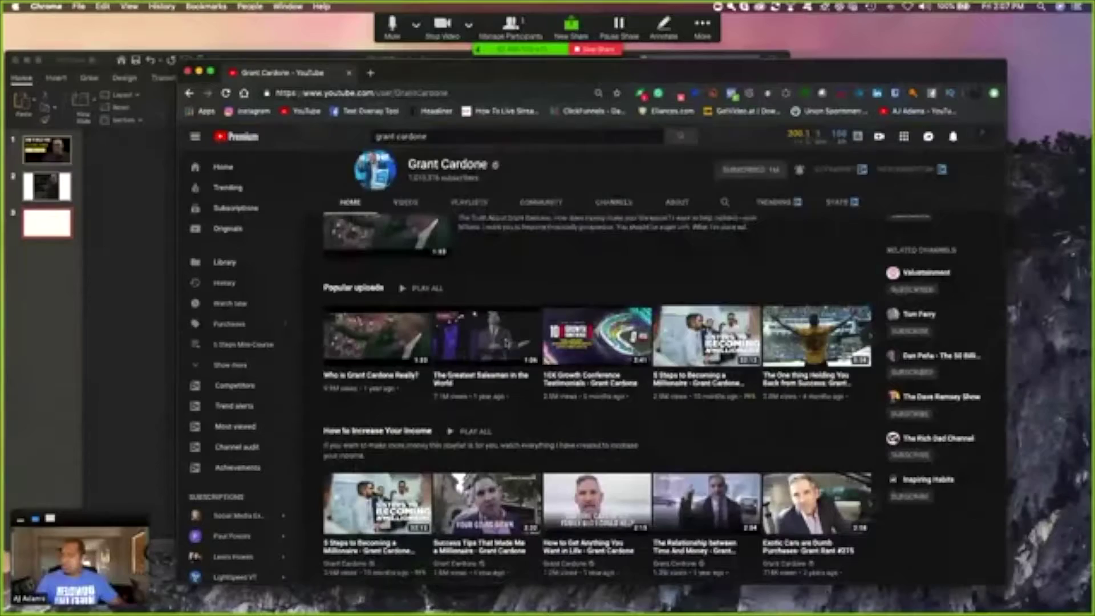
{"action": "scroll", "coordinate": [428, 286], "scroll_direction": "up", "scroll_amount": 5}
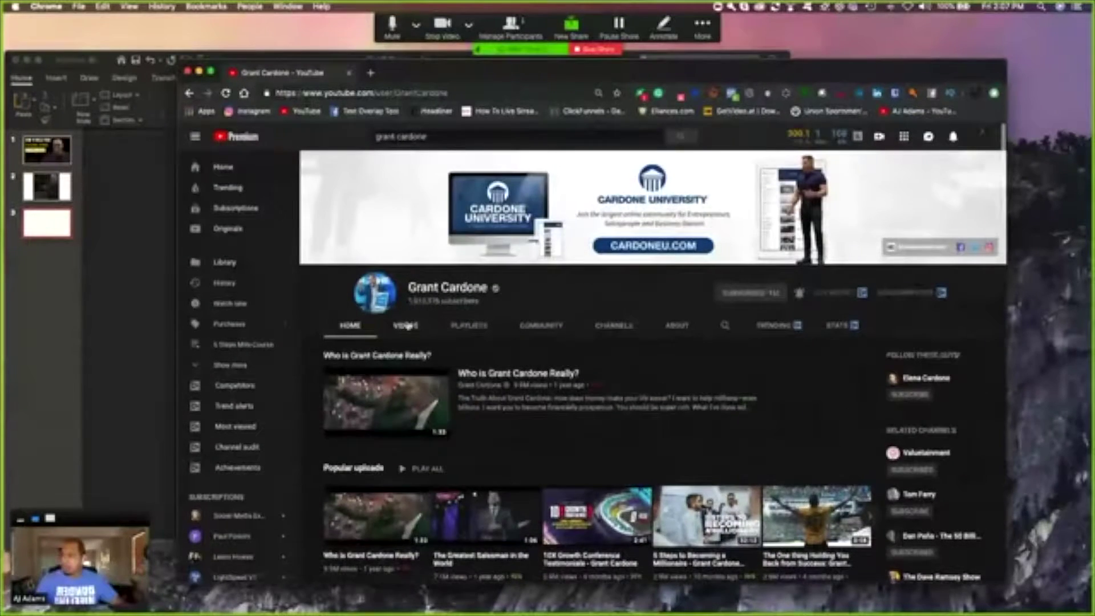
{"action": "left_click", "coordinate": [405, 324]}
{"action": "scroll", "coordinate": [709, 354], "scroll_direction": "down", "scroll_amount": 5}
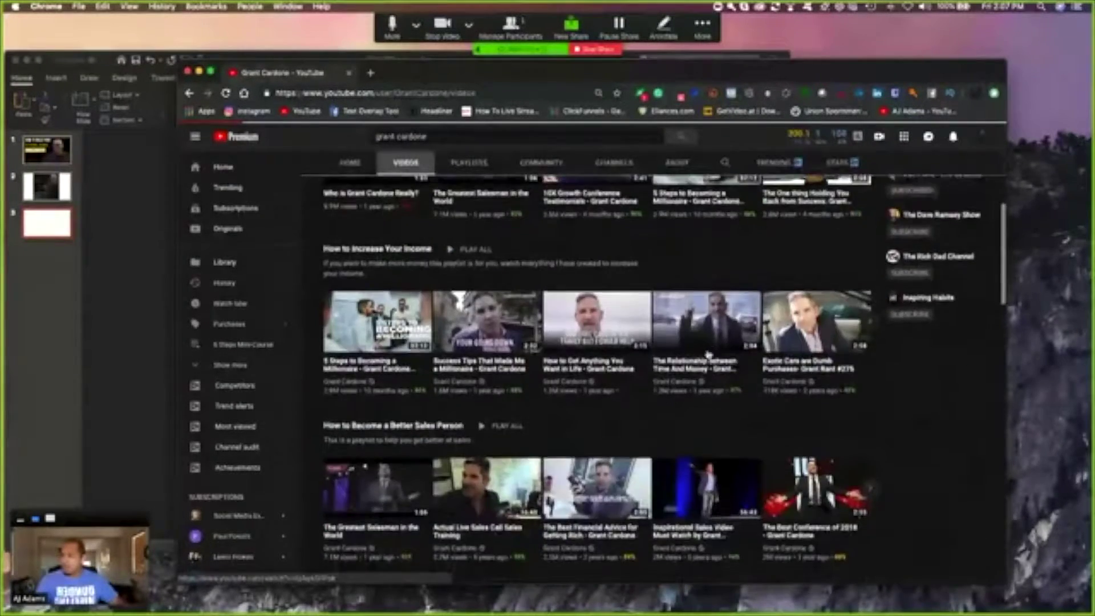
{"action": "scroll", "coordinate": [708, 354], "scroll_direction": "up", "scroll_amount": 3}
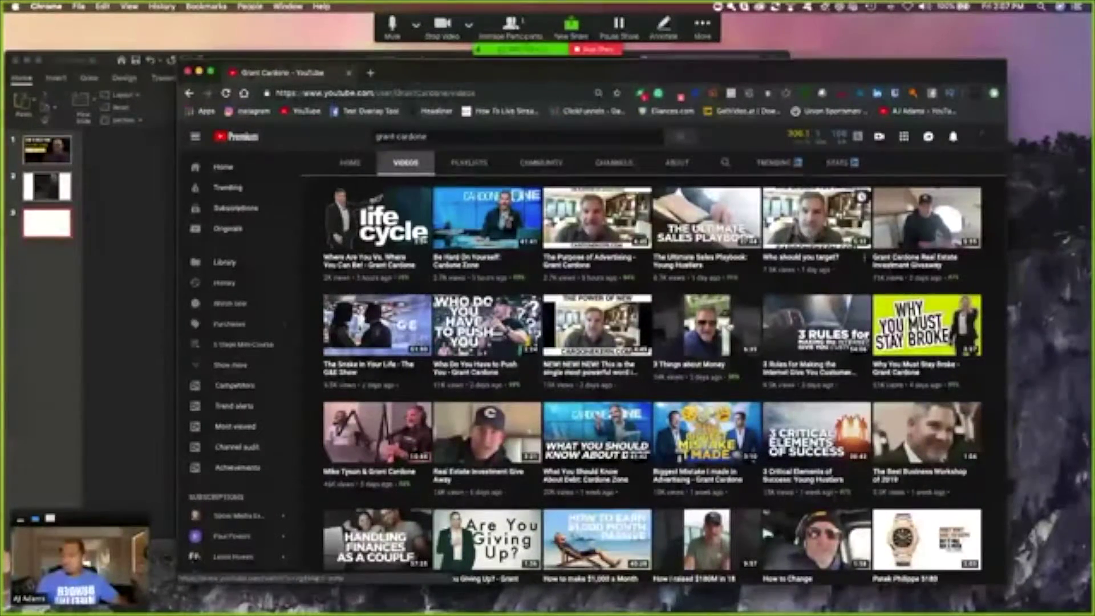
{"action": "scroll", "coordinate": [816, 399], "scroll_direction": "down", "scroll_amount": 3}
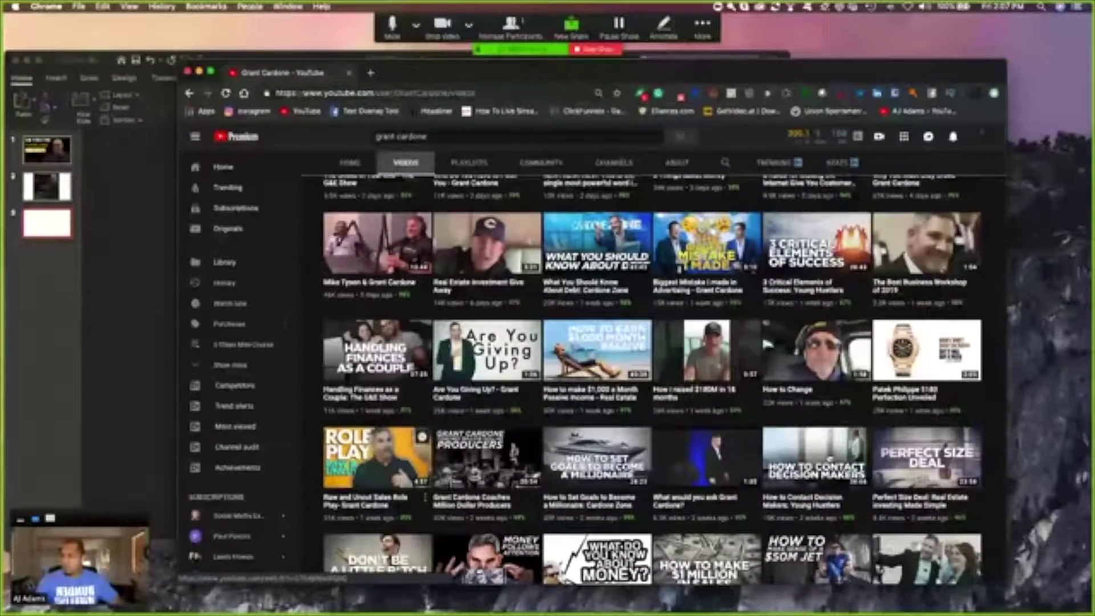
{"action": "scroll", "coordinate": [816, 434], "scroll_direction": "down", "scroll_amount": 1}
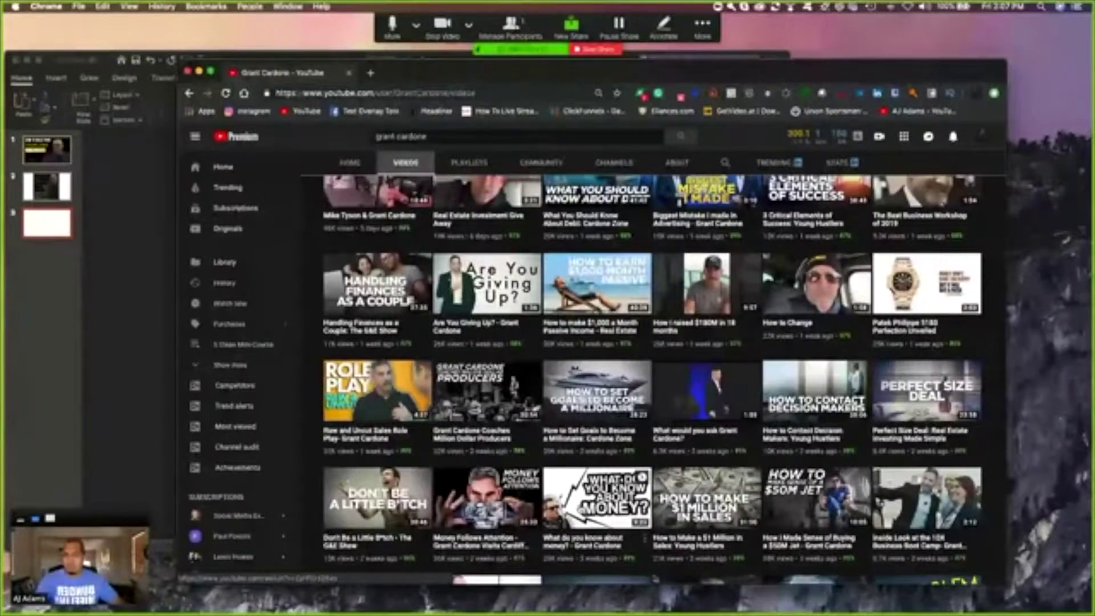
{"action": "scroll", "coordinate": [650, 376], "scroll_direction": "up", "scroll_amount": 2}
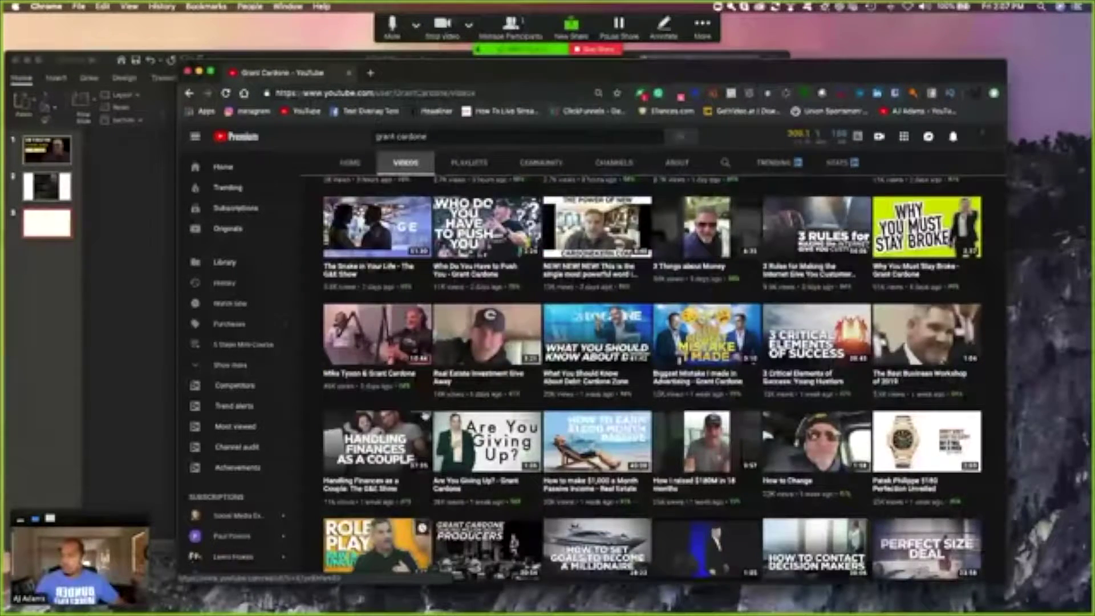
{"action": "scroll", "coordinate": [425, 417], "scroll_direction": "up", "scroll_amount": 5}
Switch to the YT Thumbnails presentation in PowerPoint and show the first slide with its surrounding text elements at 50% zoom
{"action": "left_click", "coordinate": [142, 189]}
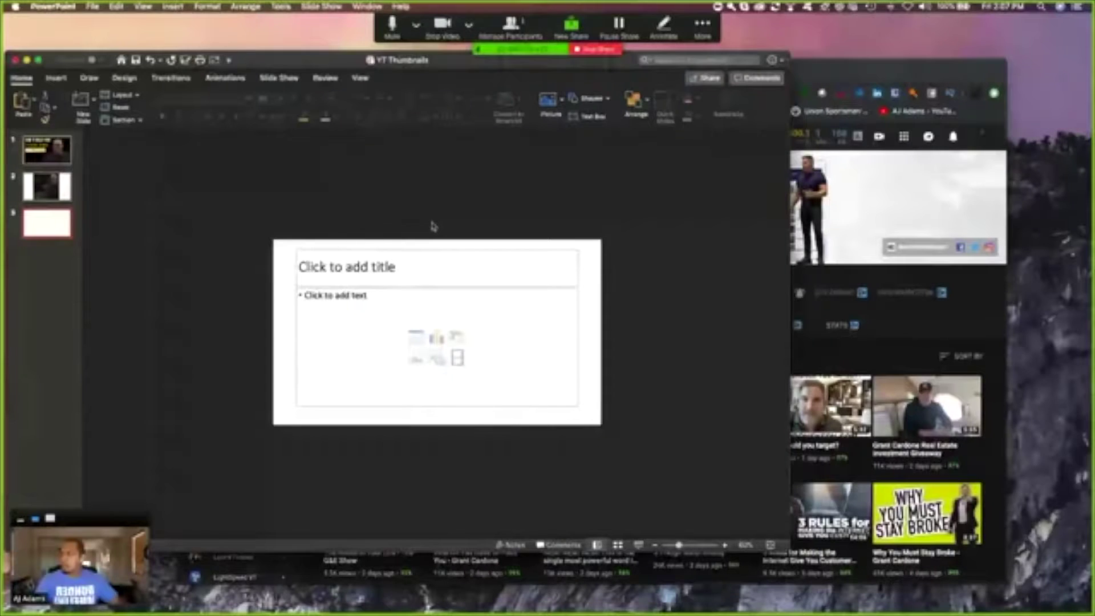
{"action": "left_click", "coordinate": [47, 157]}
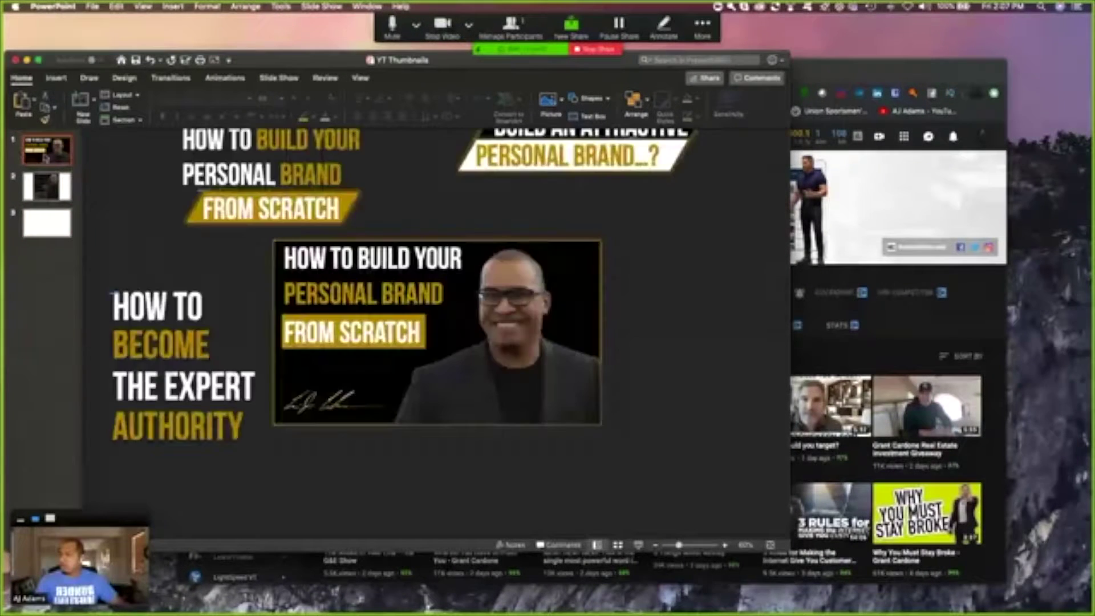
{"action": "left_click", "coordinate": [656, 546]}
{"action": "left_click", "coordinate": [657, 546]}
{"action": "left_click", "coordinate": [657, 546]}
{"action": "left_click", "coordinate": [657, 546]}
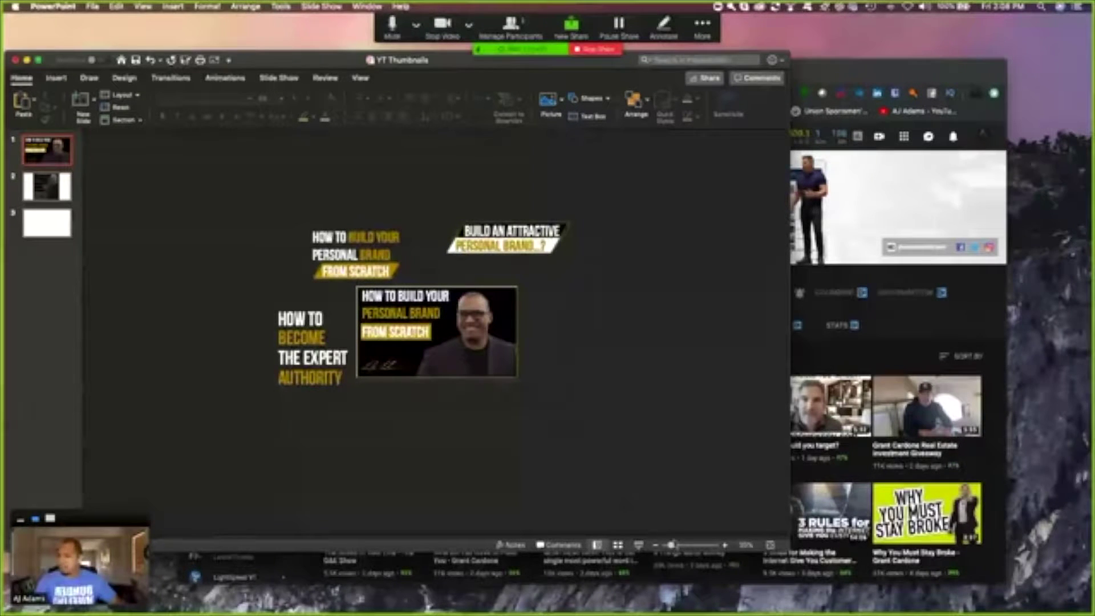
{"action": "left_click", "coordinate": [725, 546]}
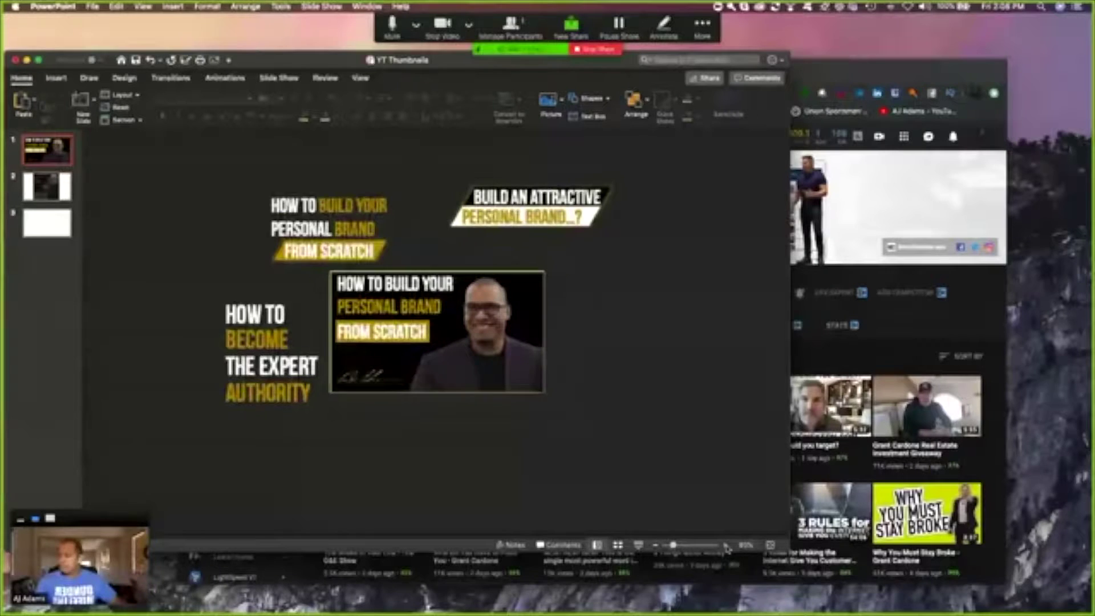
{"action": "left_click", "coordinate": [725, 546]}
{"action": "left_click", "coordinate": [725, 546]}
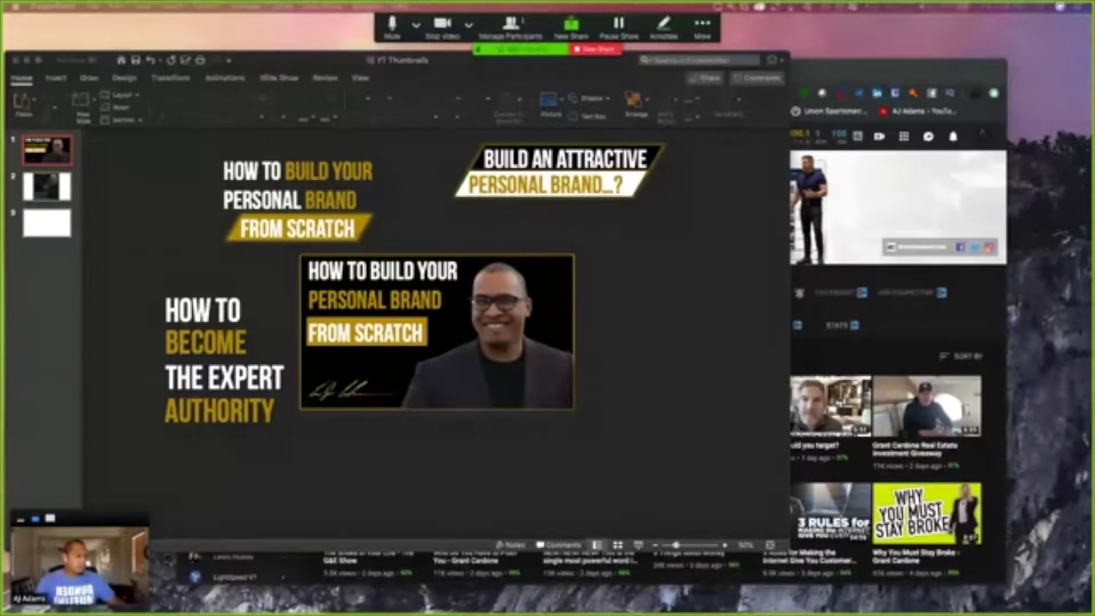
Bring the Finder window of the Thumbnails folder into view, and enlarge the window and its image previews
{"action": "left_click_drag", "start_coordinate": [1092, 353], "coordinate": [174, 57]}
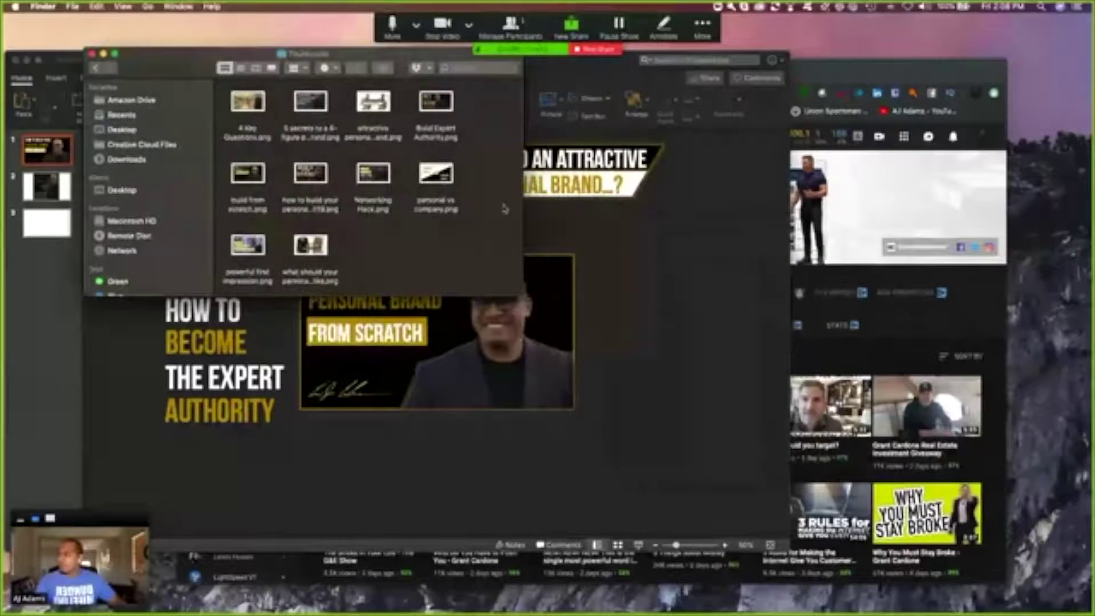
{"action": "left_click_drag", "start_coordinate": [523, 296], "coordinate": [991, 576]}
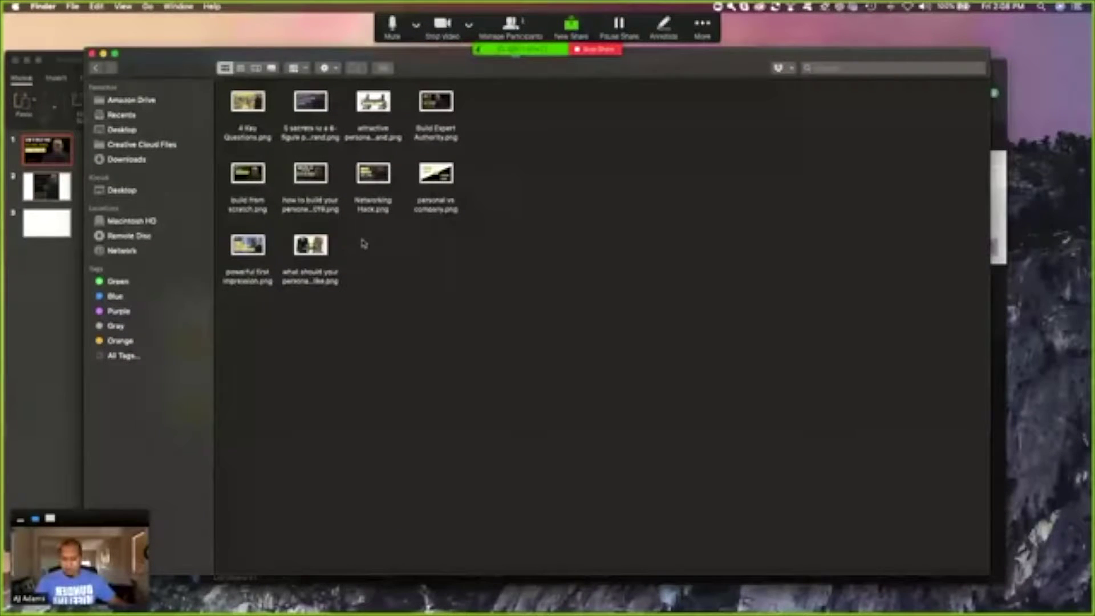
{"action": "key", "text": "super+plus"}
{"action": "key", "text": "super+plus"}
{"action": "key", "text": "super+plus"}
{"action": "key", "text": "super+plus"}
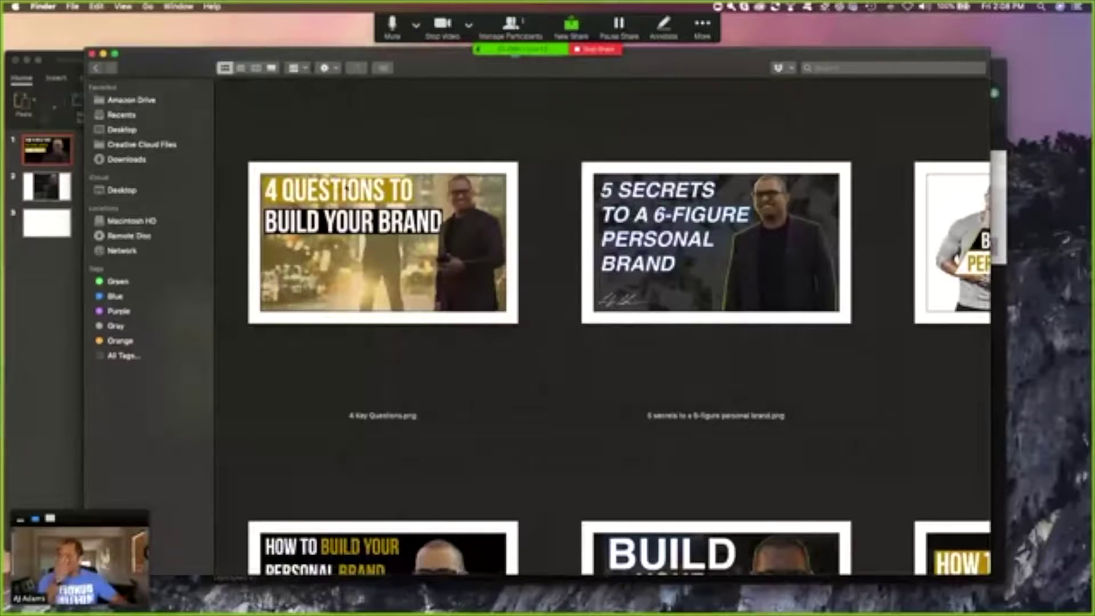
Examine the first row of saved thumbnails, from 4 Key Questions.png to Build Expert Authority.png
{"action": "scroll", "coordinate": [398, 191], "scroll_direction": "down", "scroll_amount": 2}
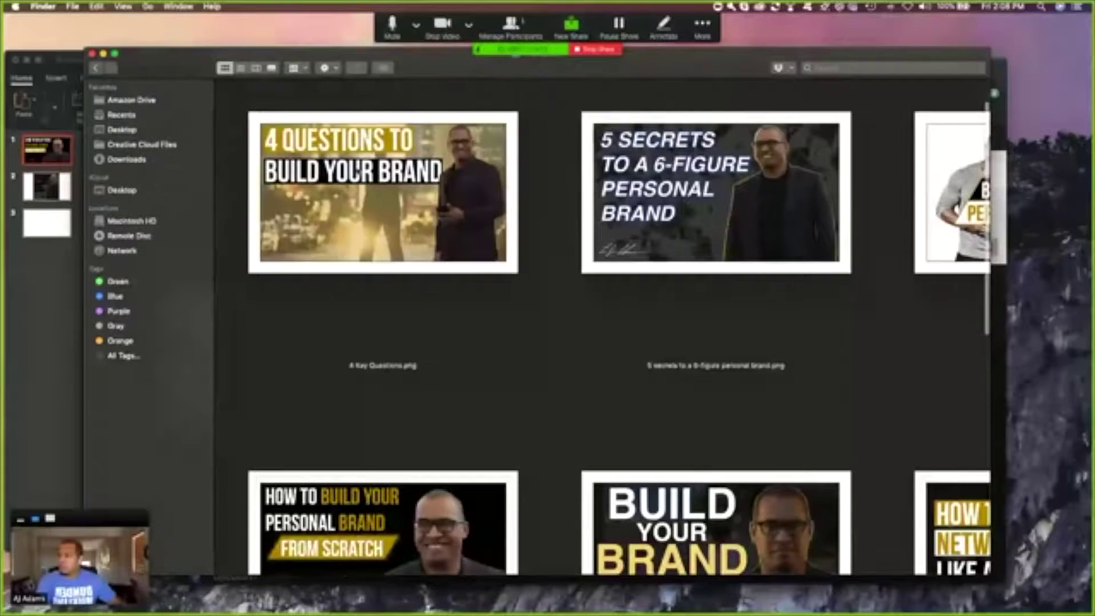
{"action": "scroll", "coordinate": [603, 336], "scroll_direction": "right", "scroll_amount": 10}
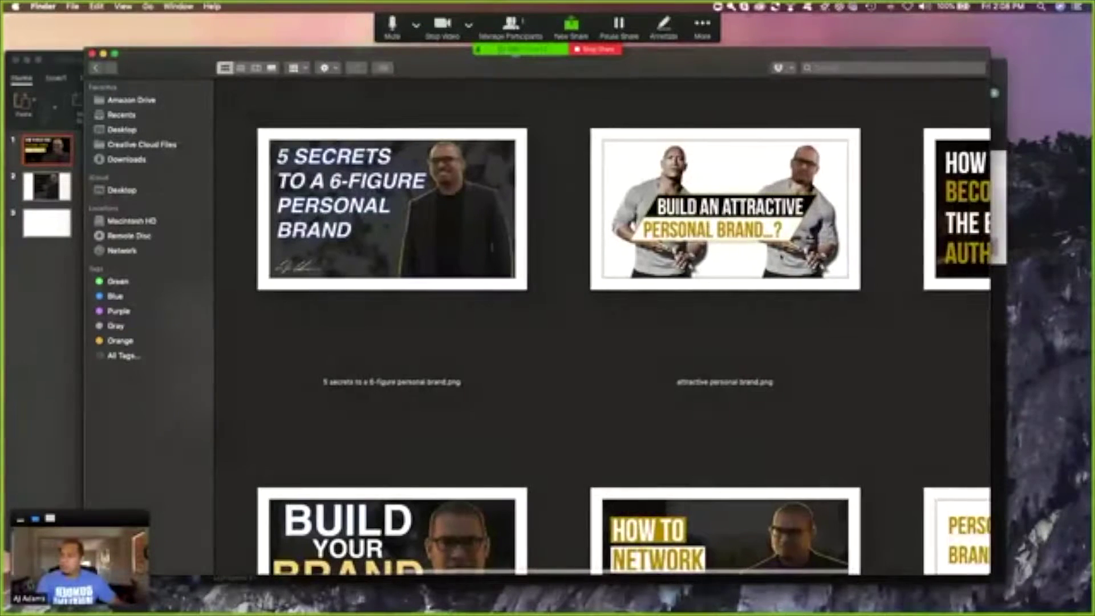
{"action": "scroll", "coordinate": [603, 336], "scroll_direction": "right", "scroll_amount": 3}
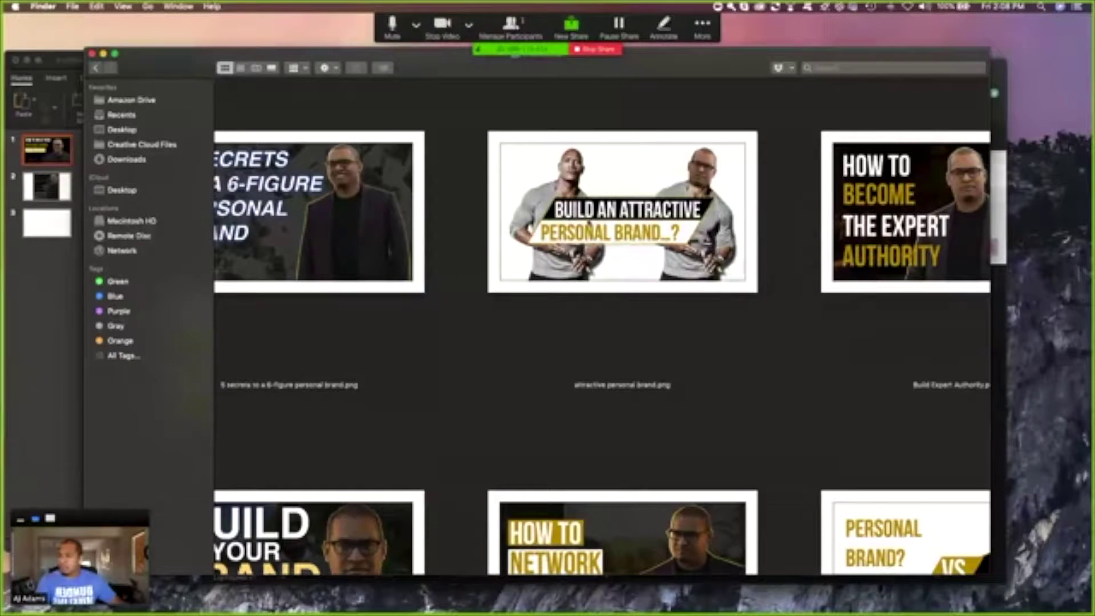
{"action": "scroll", "coordinate": [665, 245], "scroll_direction": "right", "scroll_amount": 3}
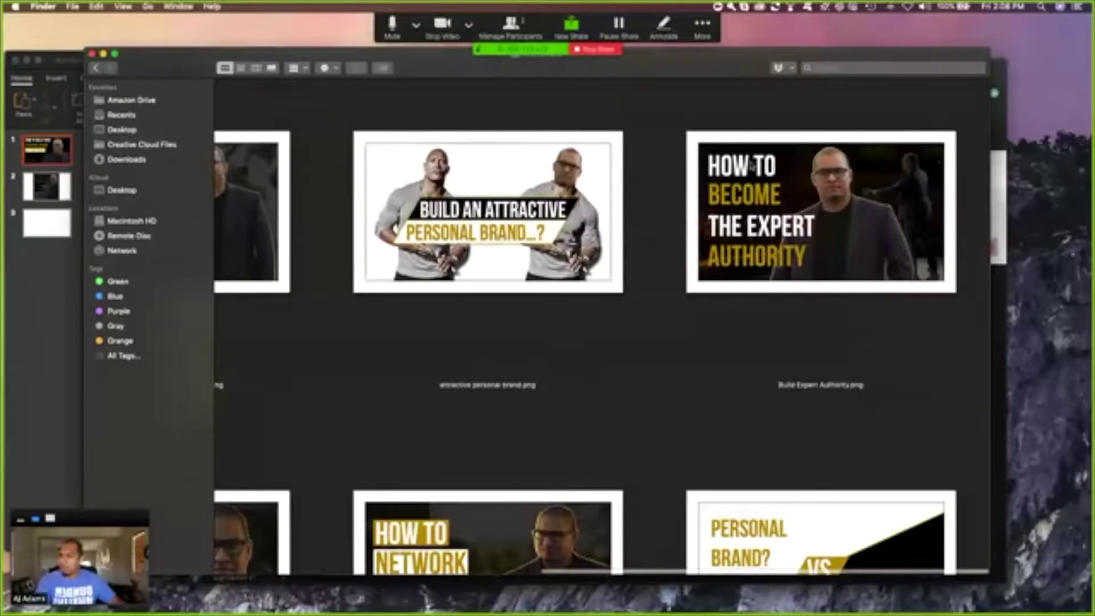
{"action": "scroll", "coordinate": [843, 262], "scroll_direction": "down", "scroll_amount": 2}
{"action": "scroll", "coordinate": [840, 261], "scroll_direction": "up", "scroll_amount": 3}
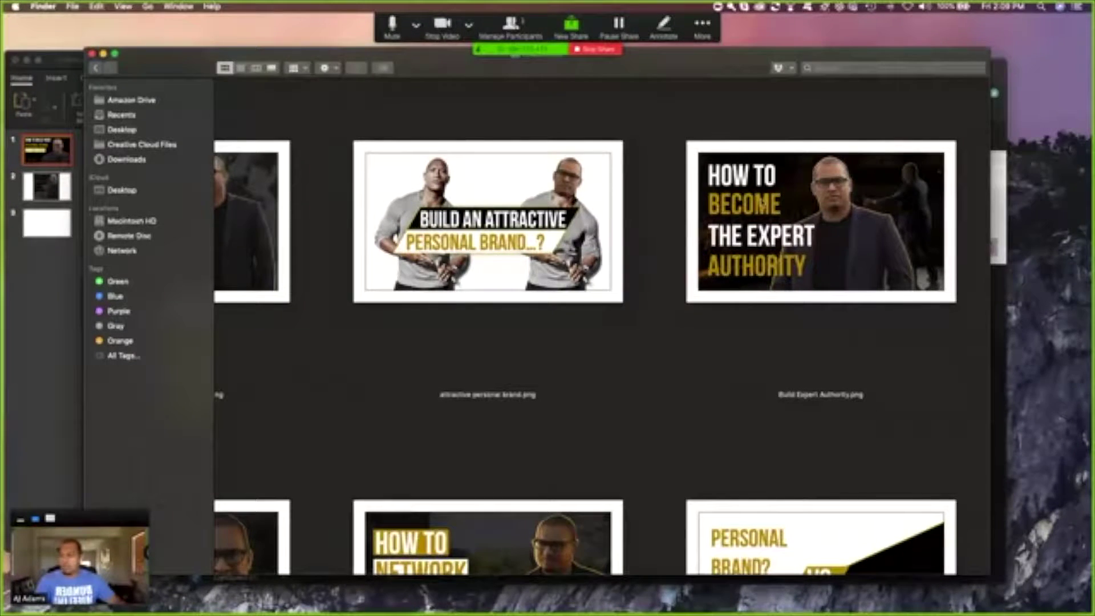
{"action": "scroll", "coordinate": [684, 365], "scroll_direction": "down", "scroll_amount": 2}
{"action": "scroll", "coordinate": [711, 367], "scroll_direction": "up", "scroll_amount": 2}
{"action": "scroll", "coordinate": [689, 348], "scroll_direction": "left", "scroll_amount": 5}
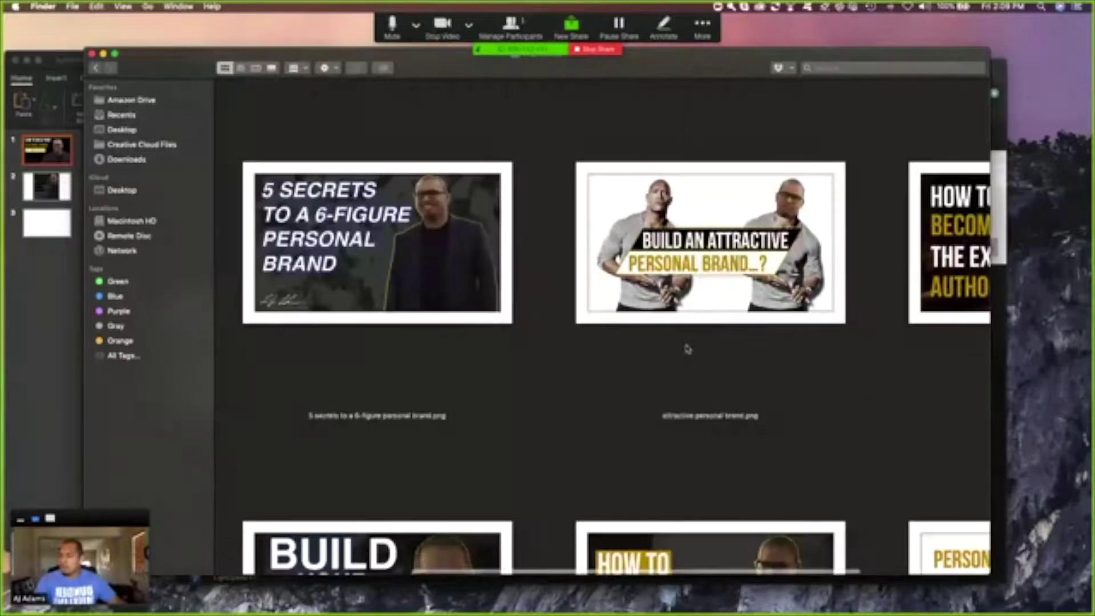
Examine the saved thumbnails in the lower rows, including Networking Hack.png, personal vs company.png and powerful first impression.png
{"action": "scroll", "coordinate": [595, 346], "scroll_direction": "down", "scroll_amount": 6}
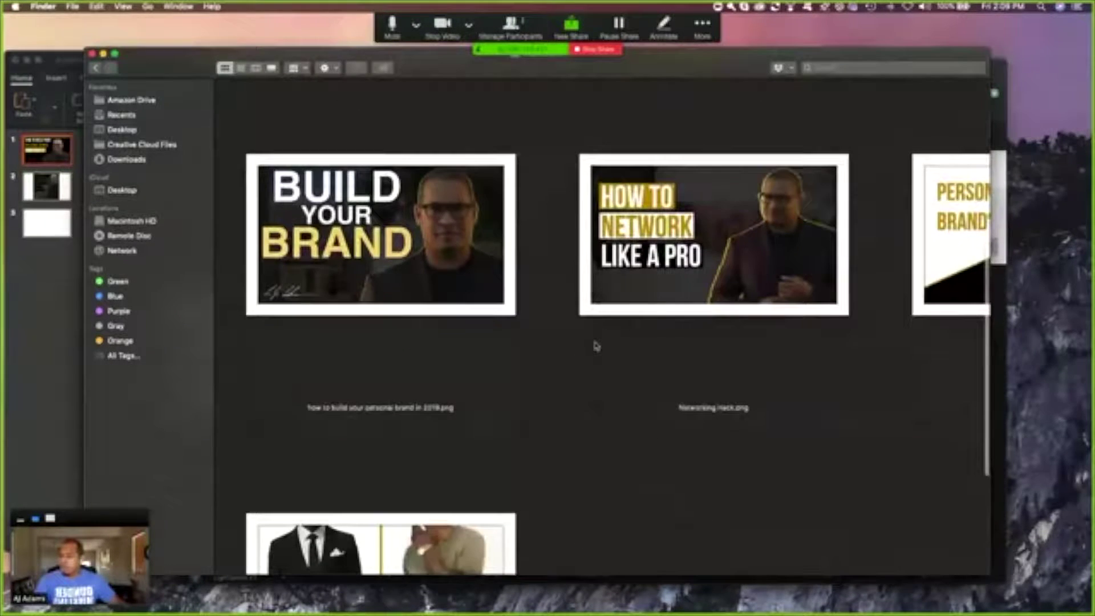
{"action": "scroll", "coordinate": [594, 345], "scroll_direction": "right", "scroll_amount": 4}
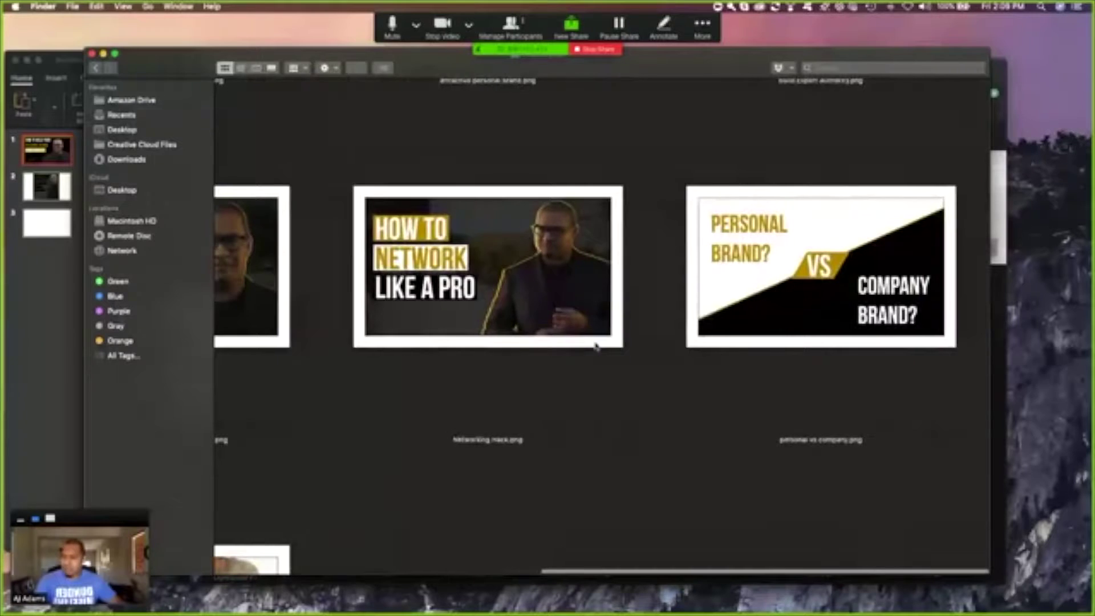
{"action": "scroll", "coordinate": [596, 346], "scroll_direction": "down", "scroll_amount": 3}
{"action": "scroll", "coordinate": [597, 346], "scroll_direction": "left", "scroll_amount": 5}
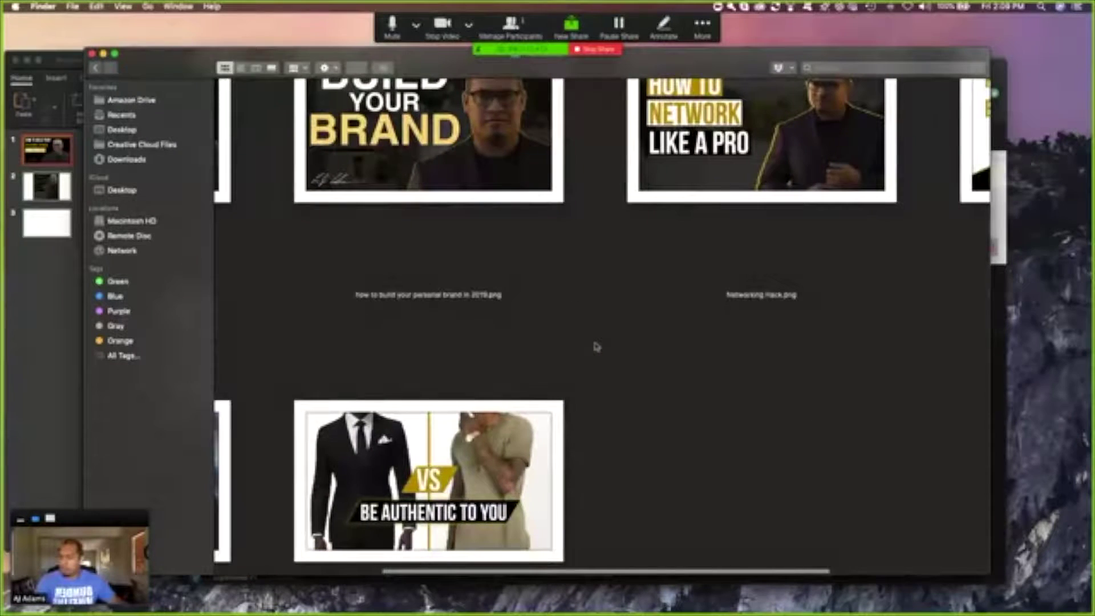
{"action": "scroll", "coordinate": [597, 347], "scroll_direction": "down", "scroll_amount": 2}
{"action": "scroll", "coordinate": [597, 346], "scroll_direction": "left", "scroll_amount": 5}
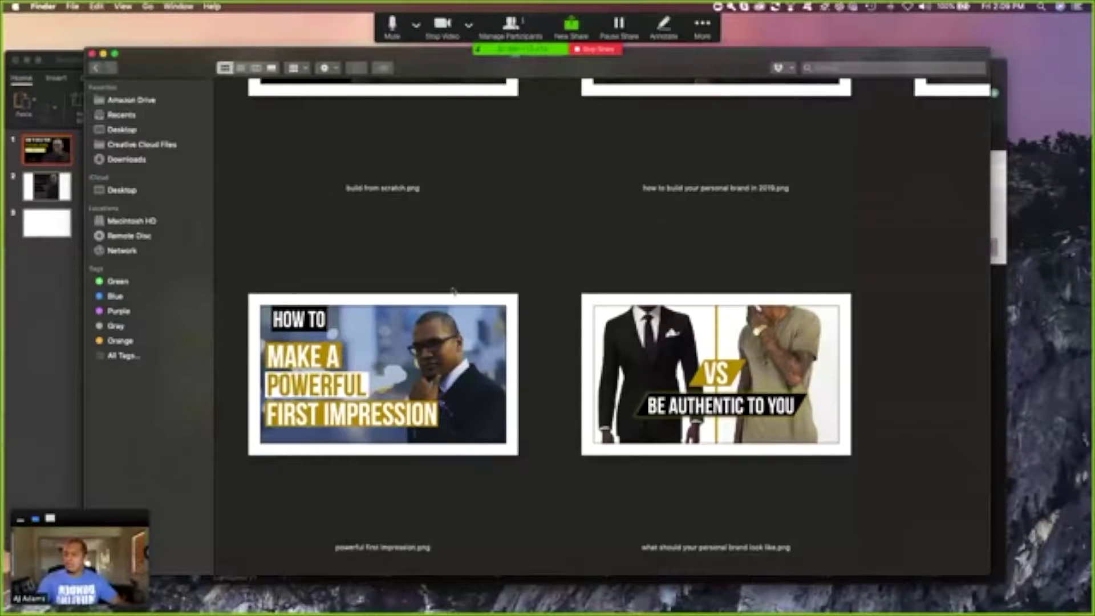
Shrink the image previews to view all the saved thumbnails together, and close the Thumbnails folder window
{"action": "key", "text": "super+minus"}
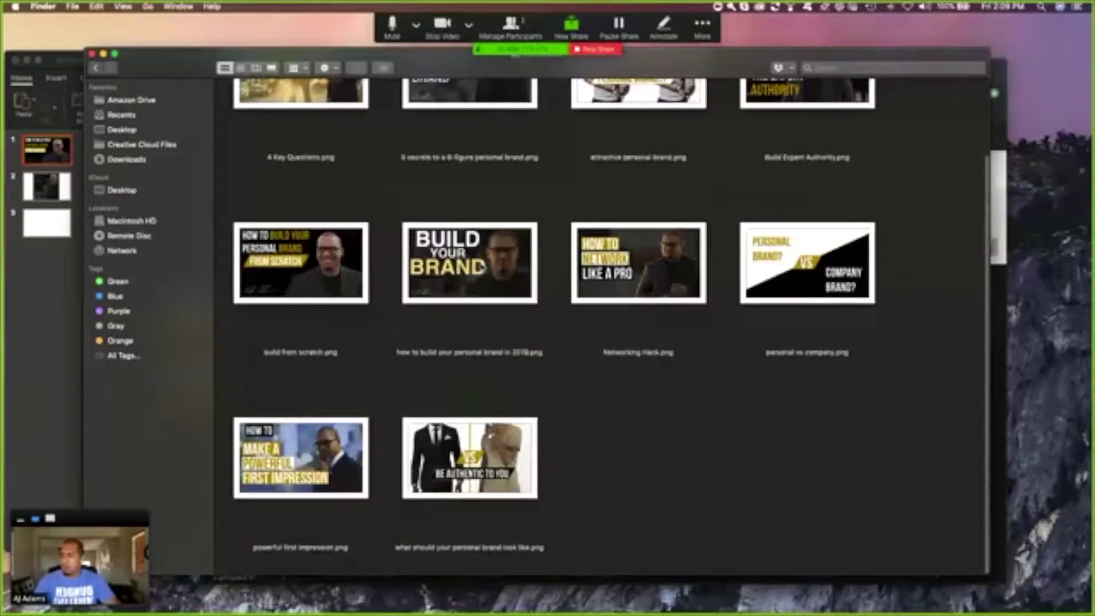
{"action": "key", "text": "super+minus"}
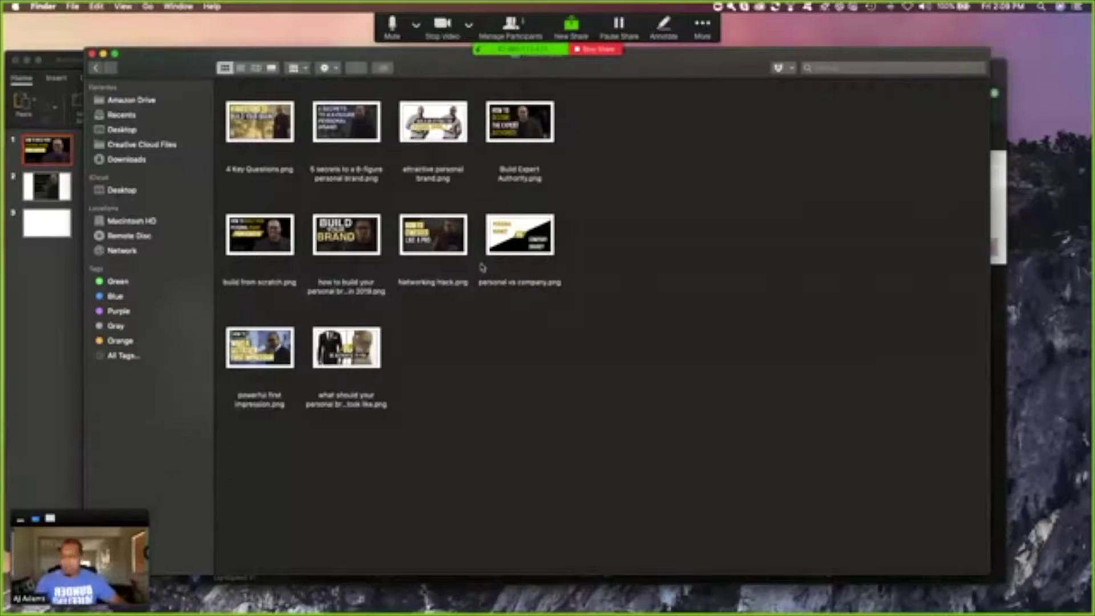
{"action": "left_click", "coordinate": [92, 53]}
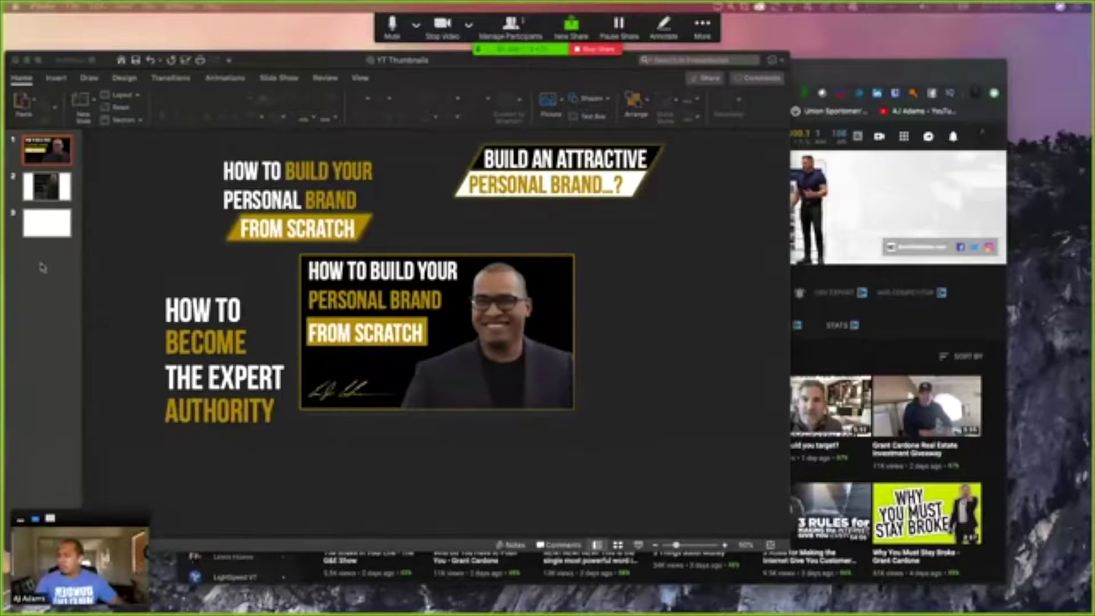
Delete the title and content placeholders from the empty third slide, with the slide view enlarged to 100%
{"action": "left_click", "coordinate": [48, 231]}
{"action": "left_click", "coordinate": [48, 225]}
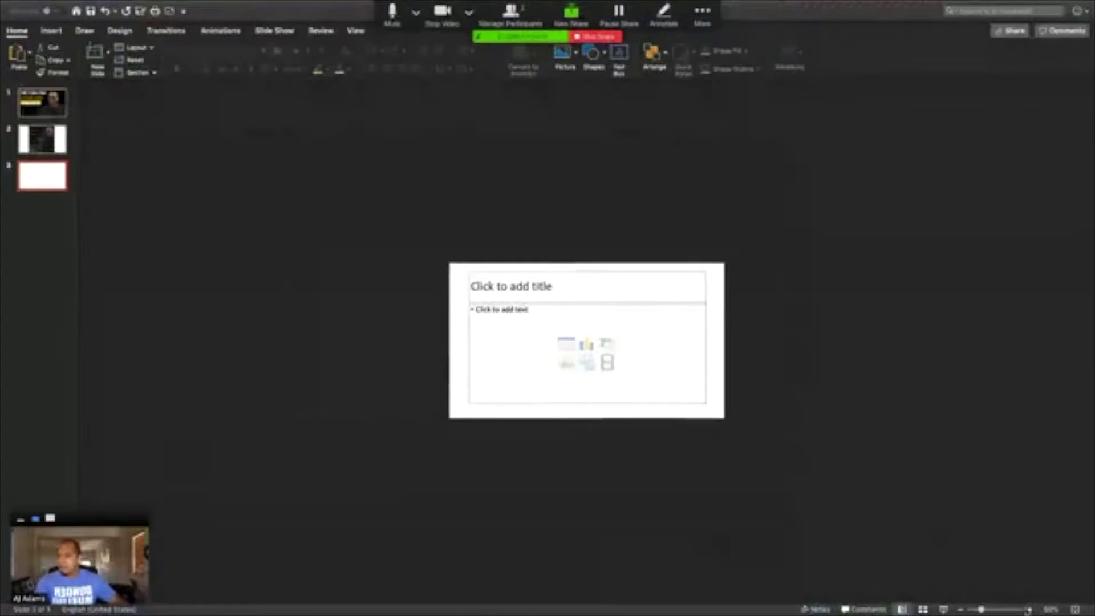
{"action": "left_click", "coordinate": [1029, 610]}
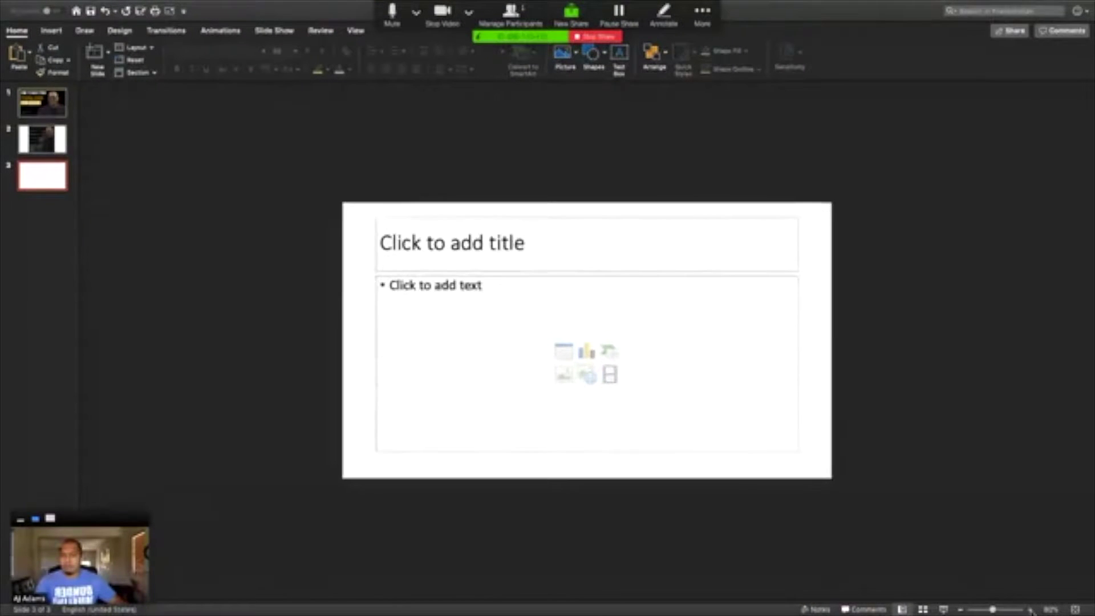
{"action": "left_click", "coordinate": [1030, 611]}
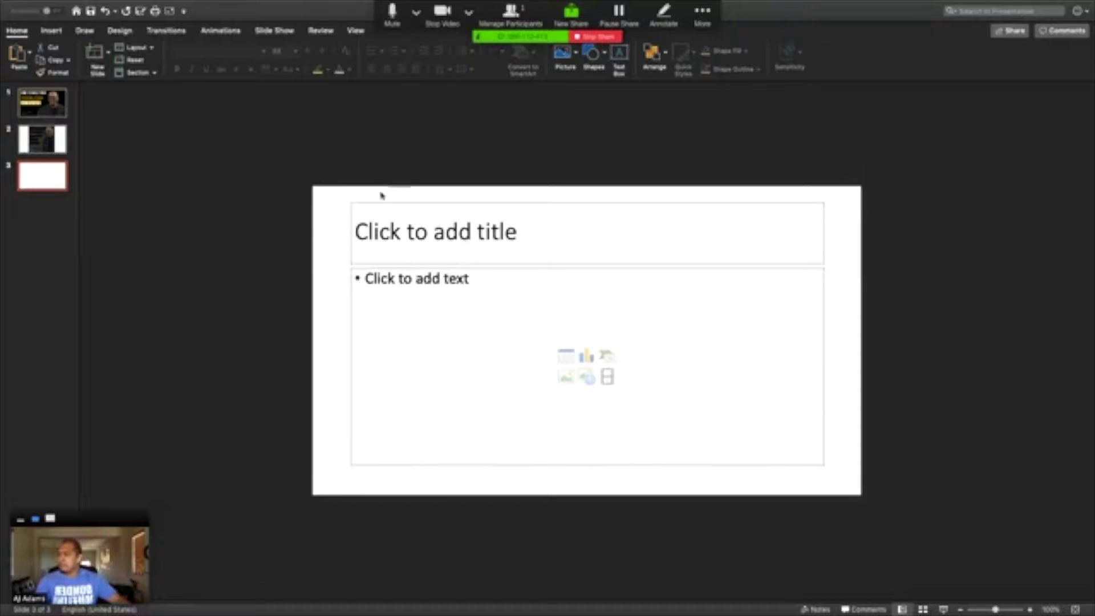
{"action": "left_click_drag", "start_coordinate": [291, 154], "coordinate": [1019, 531]}
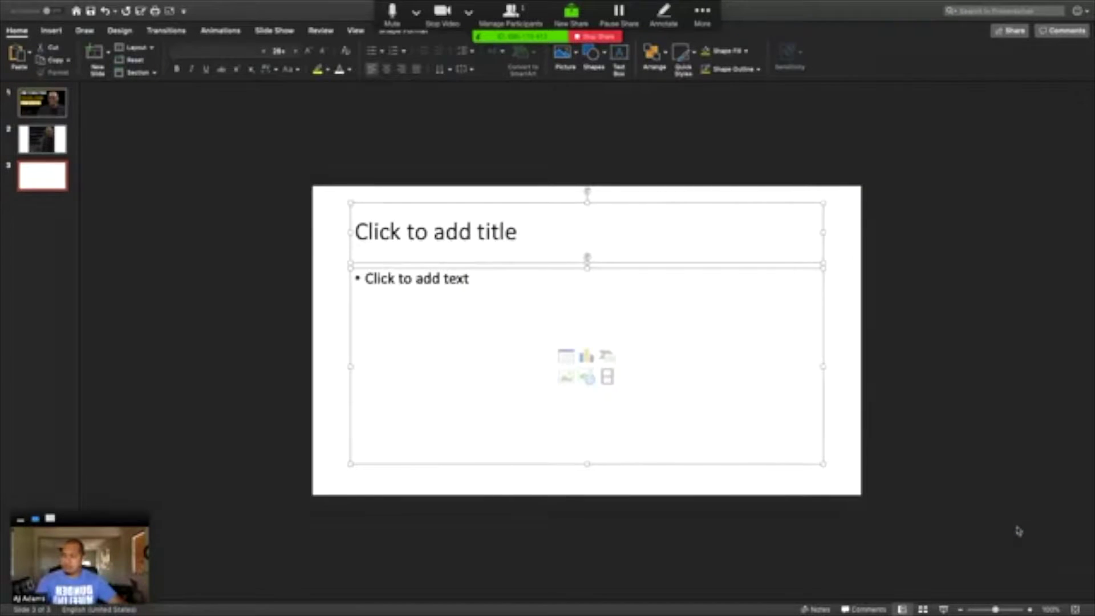
{"action": "key", "text": "Delete"}
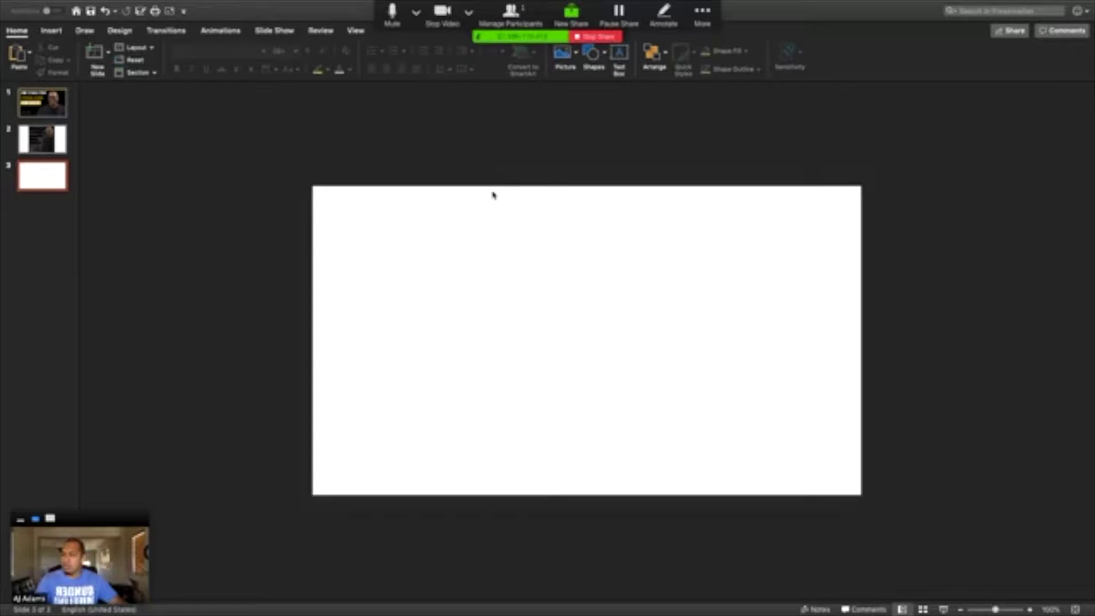
Take the presentation out of full screen, and bring the Chrome window with YouTube to the front
{"action": "mouse_move", "coordinate": [71, 2]}
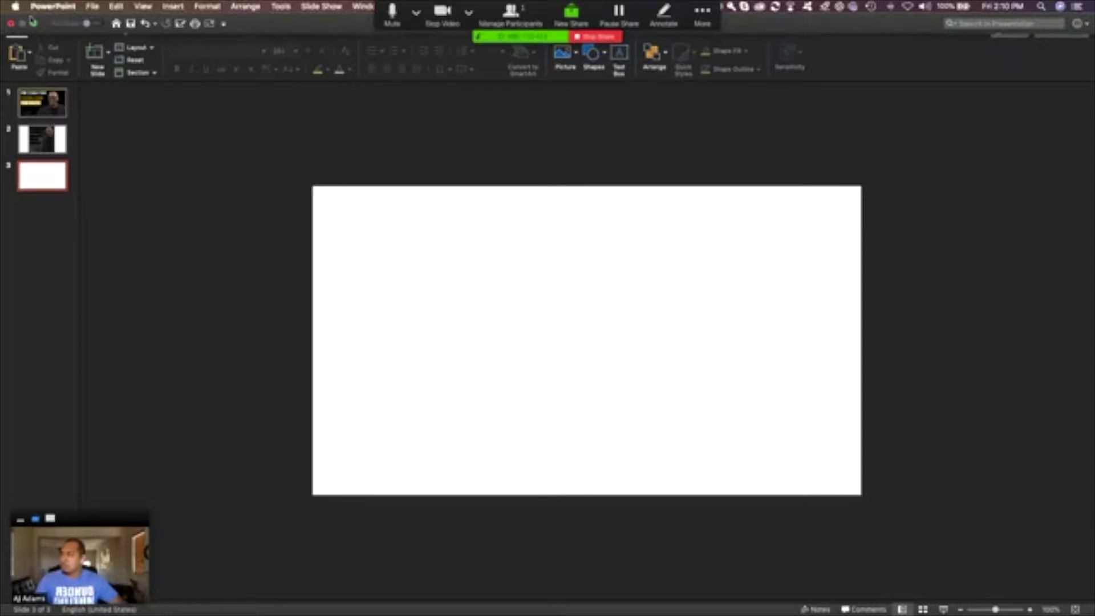
{"action": "left_click", "coordinate": [34, 26]}
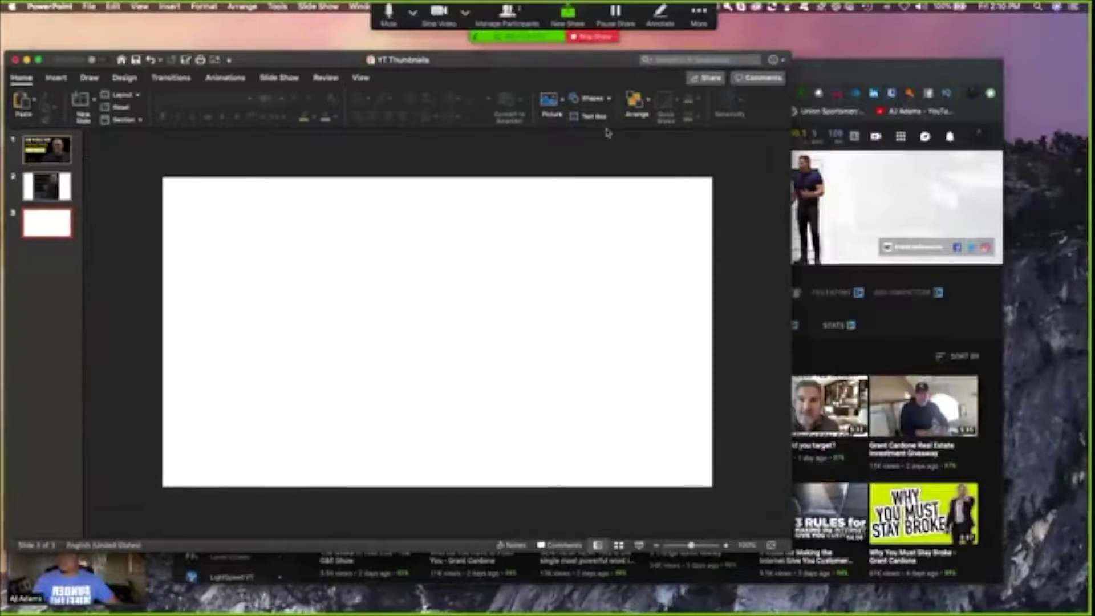
{"action": "left_click", "coordinate": [871, 72]}
Search YouTube for "how to make a youtube thumbnail without photoshop" using the suggested query
{"action": "triple_click", "coordinate": [490, 135]}
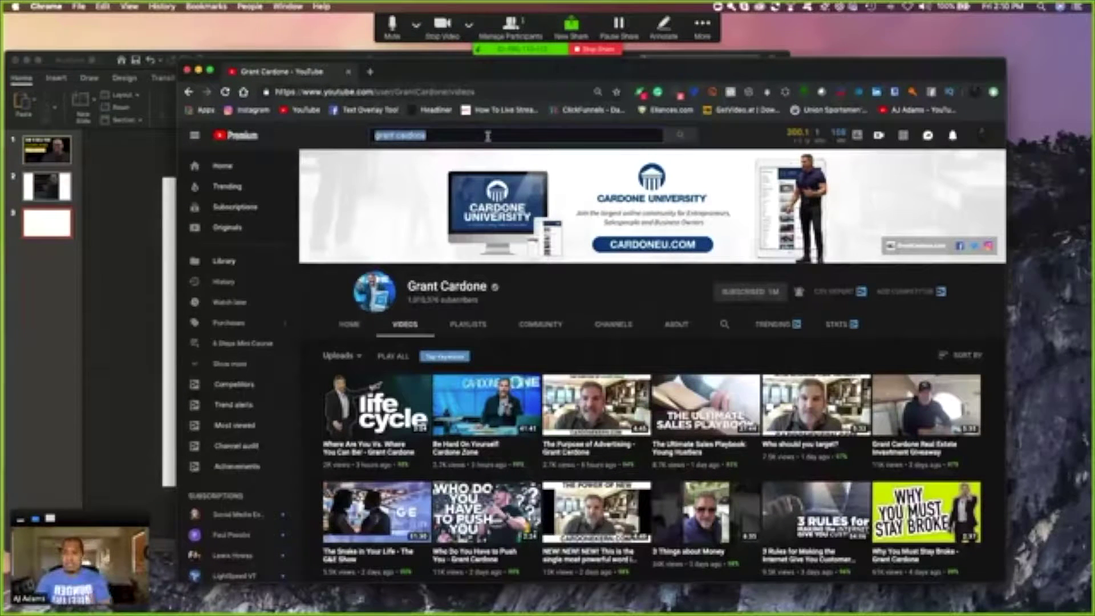
{"action": "type", "text": "how to"}
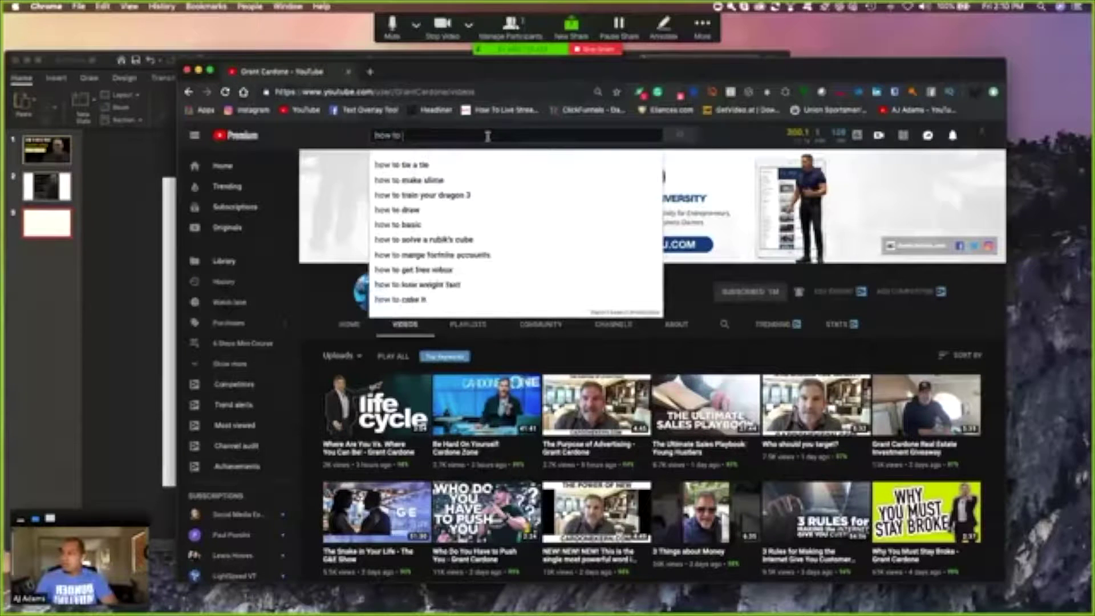
{"action": "type", "text": " create"}
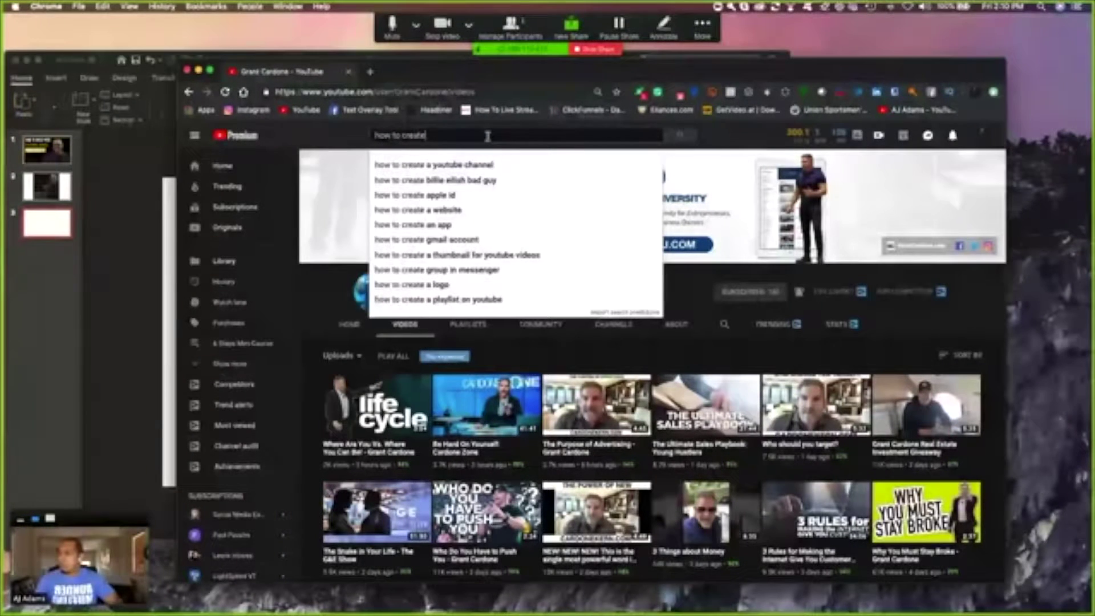
{"action": "type", "text": " a youtube t"}
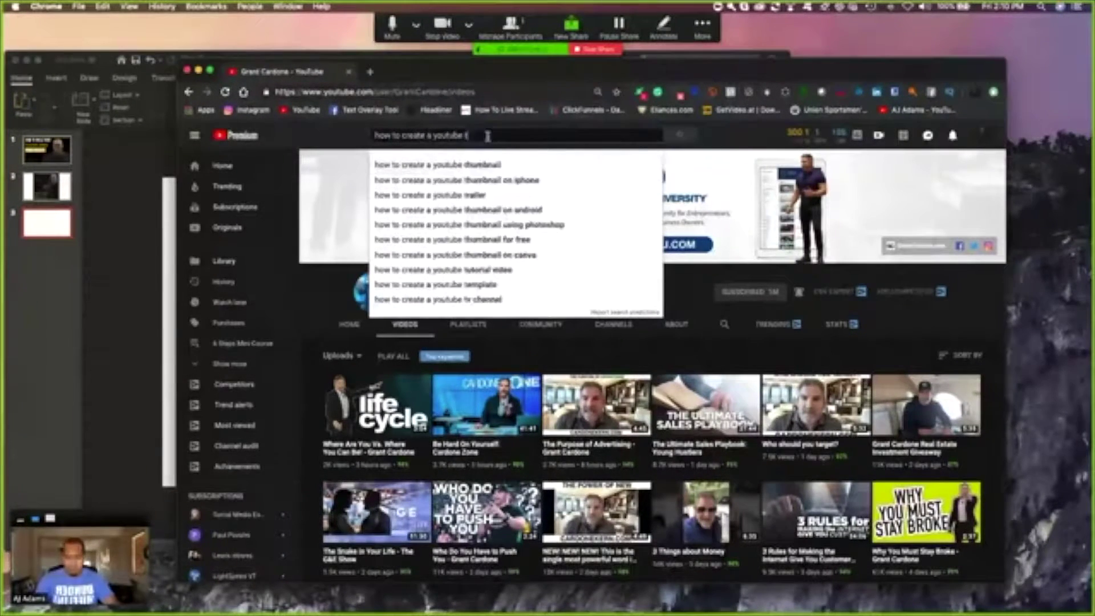
{"action": "type", "text": "humbnail"}
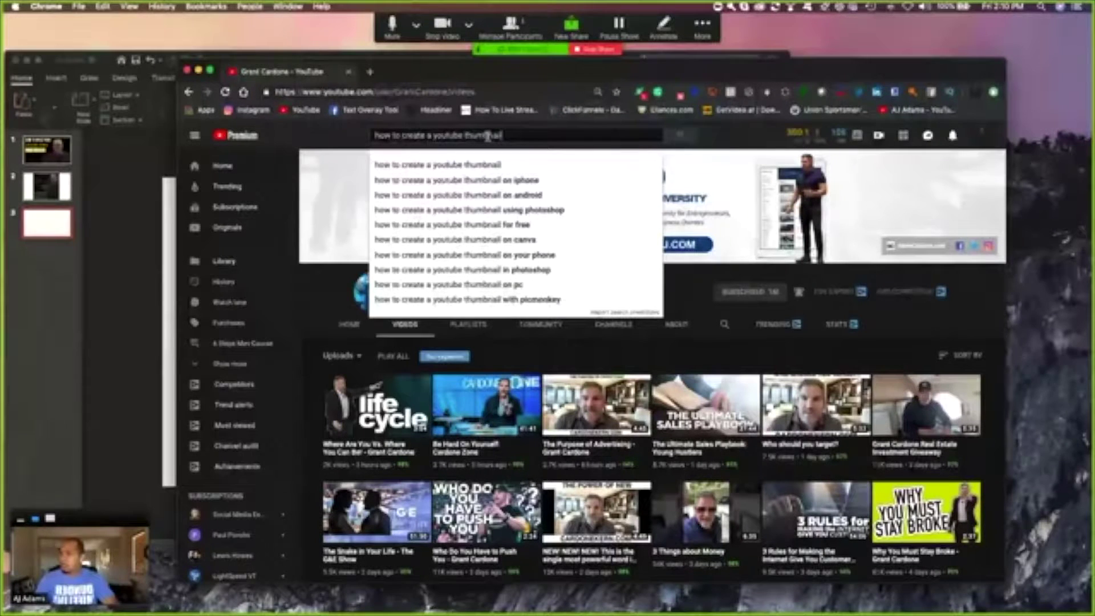
{"action": "type", "text": "s wi"}
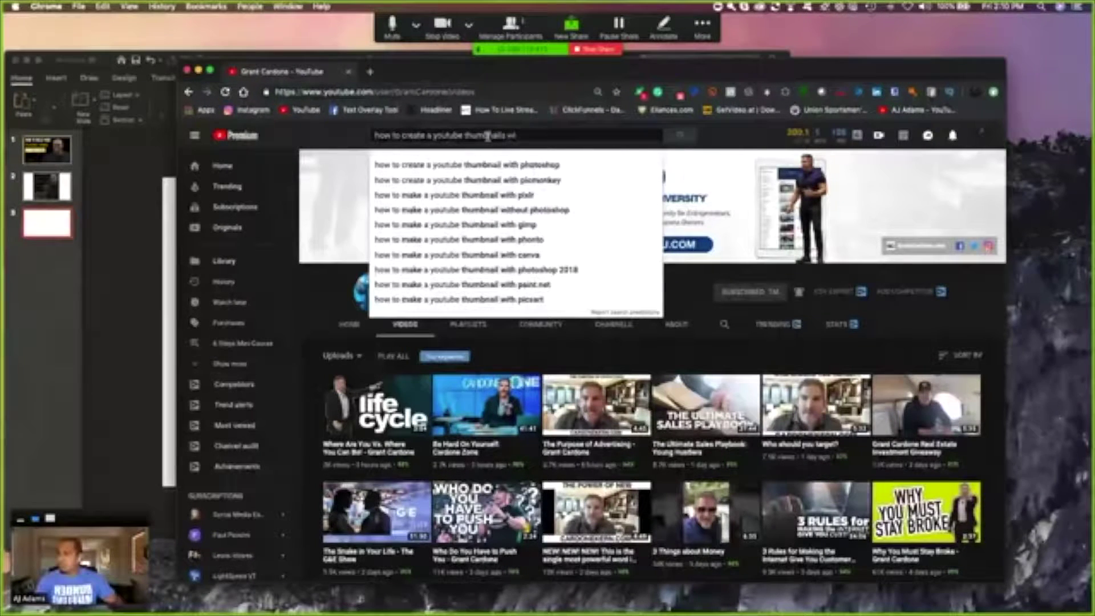
{"action": "key", "text": "Down"}
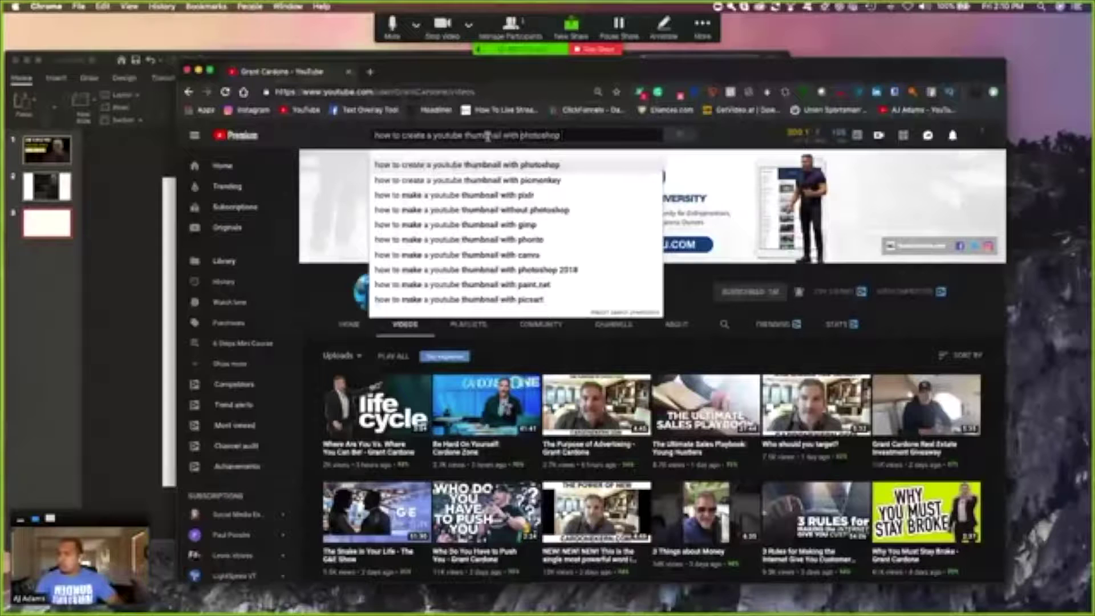
{"action": "key", "text": "Down"}
{"action": "key", "text": "Down"}
{"action": "key", "text": "Down"}
{"action": "key", "text": "Return"}
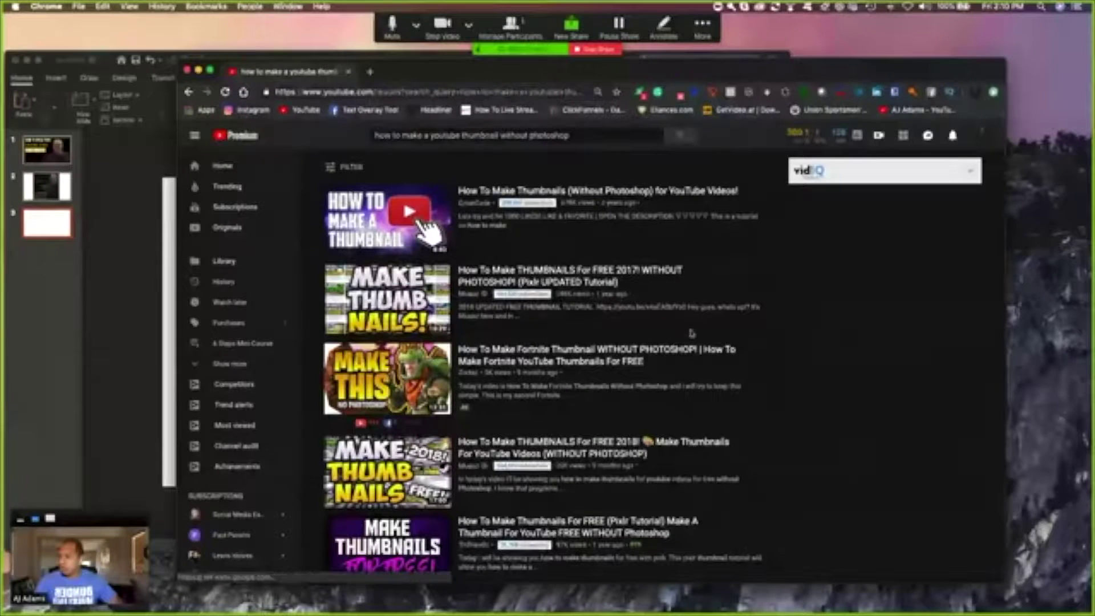
Examine the thumbnail designs throughout the search results, including the videos further down the list
{"action": "scroll", "coordinate": [611, 352], "scroll_direction": "down", "scroll_amount": 5}
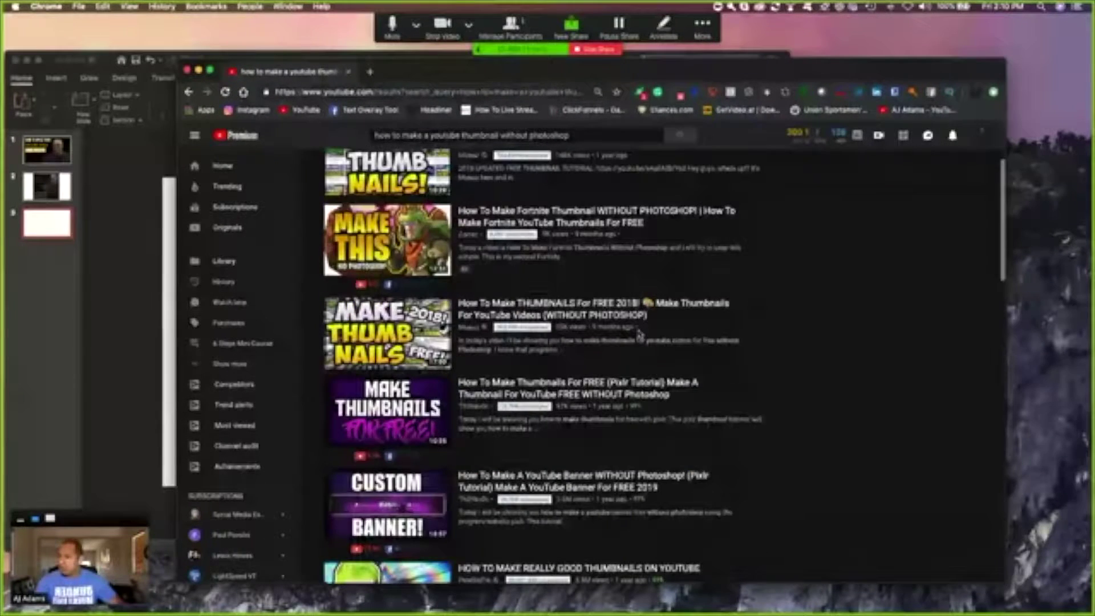
{"action": "scroll", "coordinate": [639, 335], "scroll_direction": "up", "scroll_amount": 5}
{"action": "scroll", "coordinate": [412, 243], "scroll_direction": "down", "scroll_amount": 1}
{"action": "scroll", "coordinate": [412, 244], "scroll_direction": "down", "scroll_amount": 6}
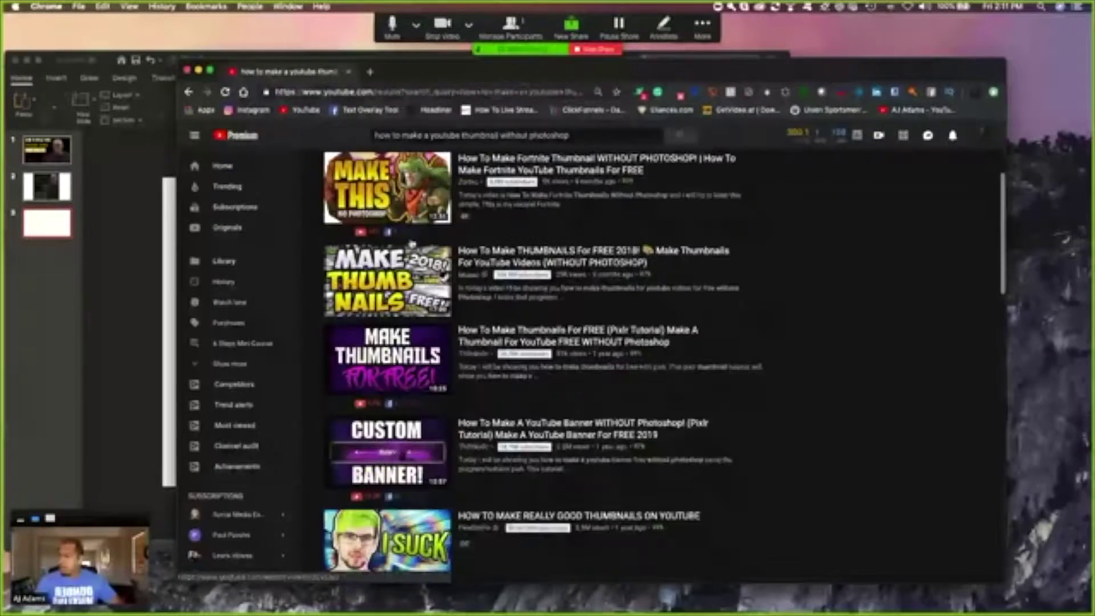
{"action": "scroll", "coordinate": [412, 244], "scroll_direction": "down", "scroll_amount": 2}
{"action": "scroll", "coordinate": [481, 251], "scroll_direction": "up", "scroll_amount": 2}
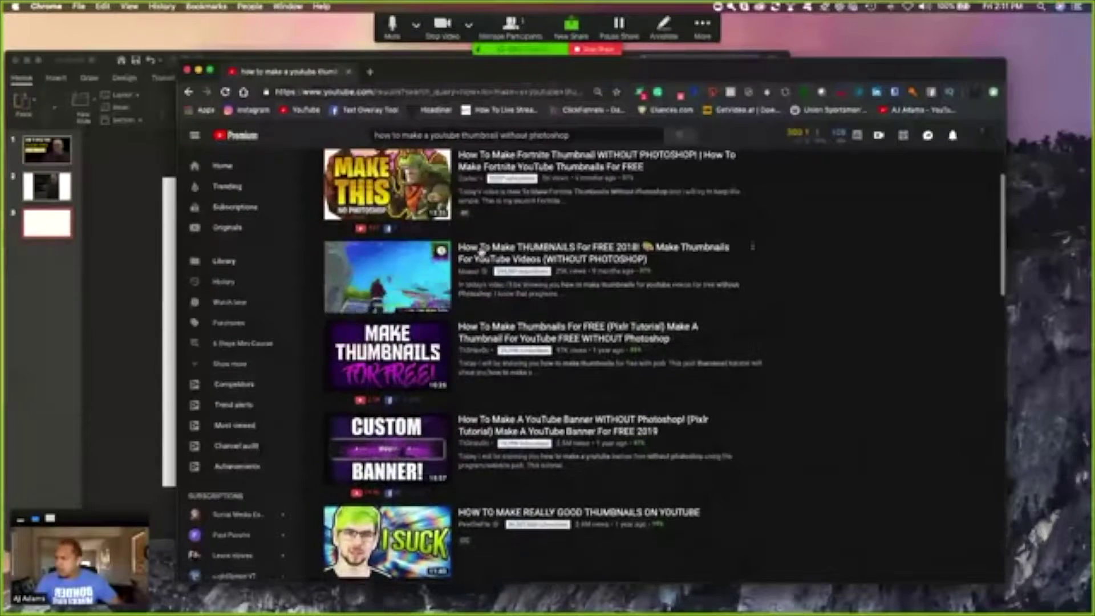
{"action": "scroll", "coordinate": [423, 244], "scroll_direction": "down", "scroll_amount": 6}
{"action": "scroll", "coordinate": [423, 245], "scroll_direction": "down", "scroll_amount": 7}
{"action": "scroll", "coordinate": [422, 244], "scroll_direction": "down", "scroll_amount": 5}
{"action": "scroll", "coordinate": [423, 244], "scroll_direction": "down", "scroll_amount": 14}
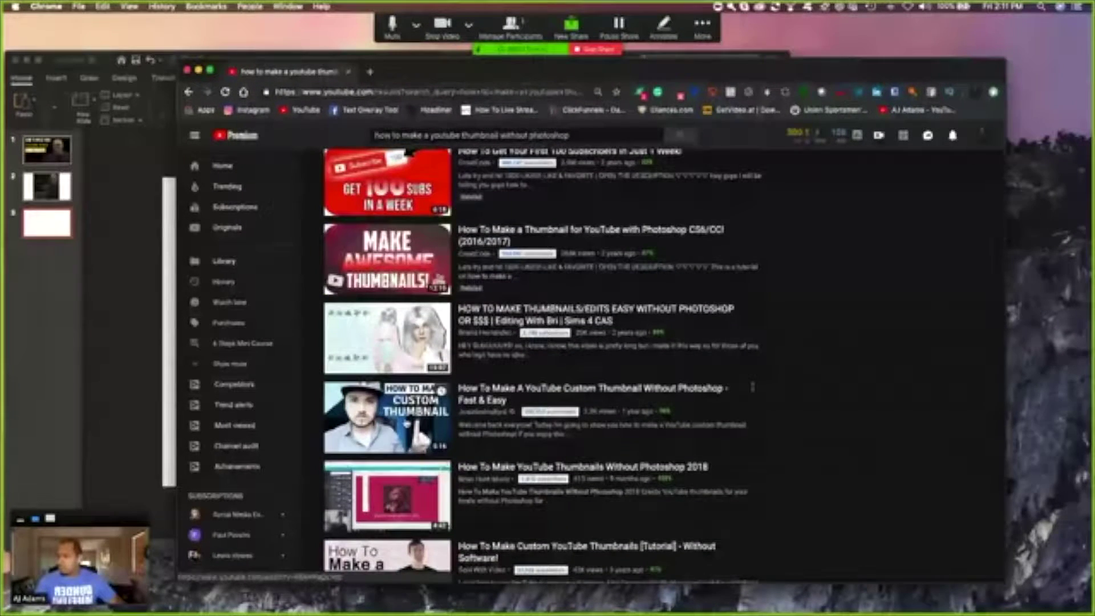
{"action": "scroll", "coordinate": [427, 415], "scroll_direction": "down", "scroll_amount": 3}
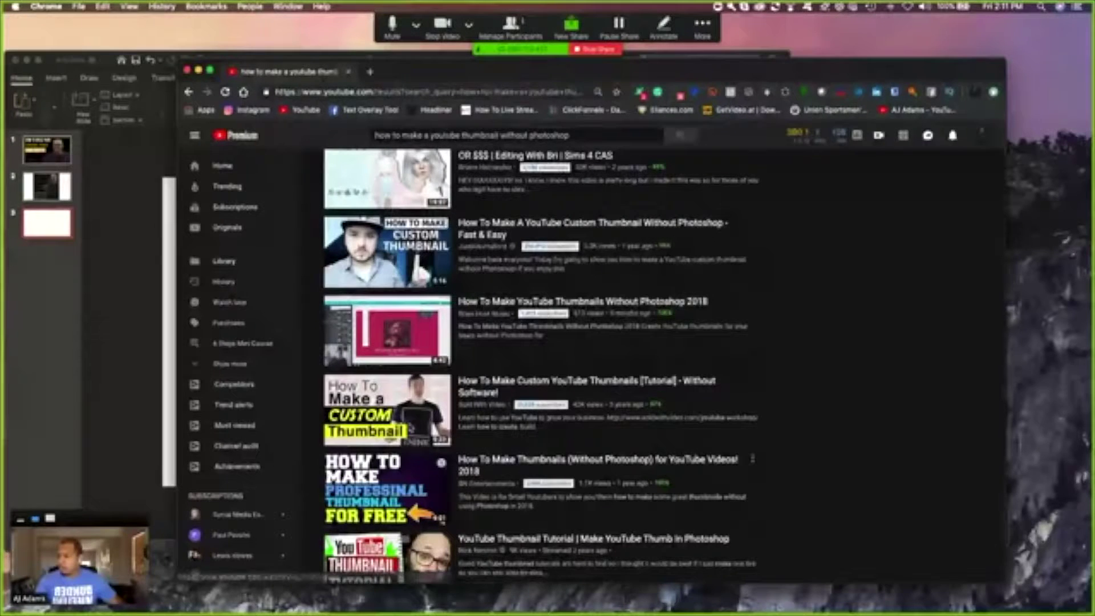
{"action": "scroll", "coordinate": [377, 244], "scroll_direction": "up", "scroll_amount": 20}
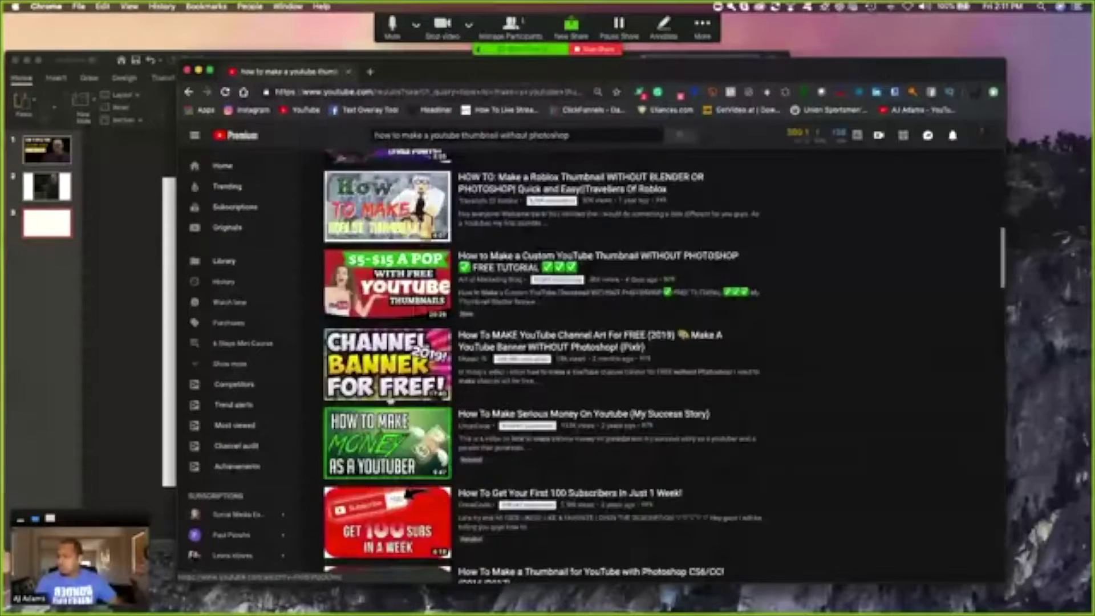
{"action": "scroll", "coordinate": [377, 244], "scroll_direction": "up", "scroll_amount": 10}
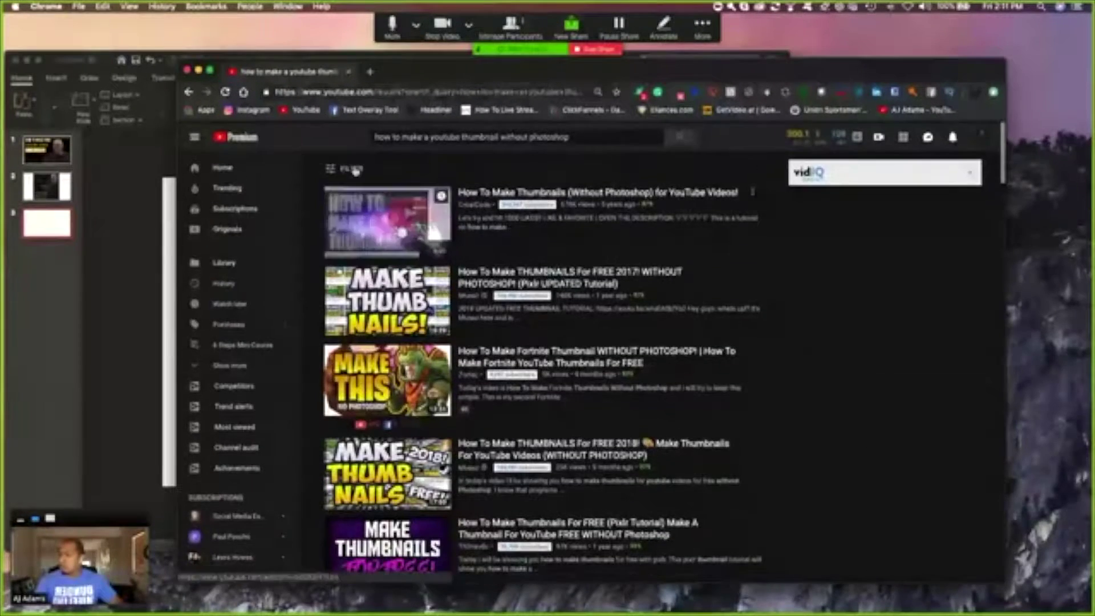
Filter the search results to videos uploaded this month, and look through their thumbnails
{"action": "left_click", "coordinate": [349, 167]}
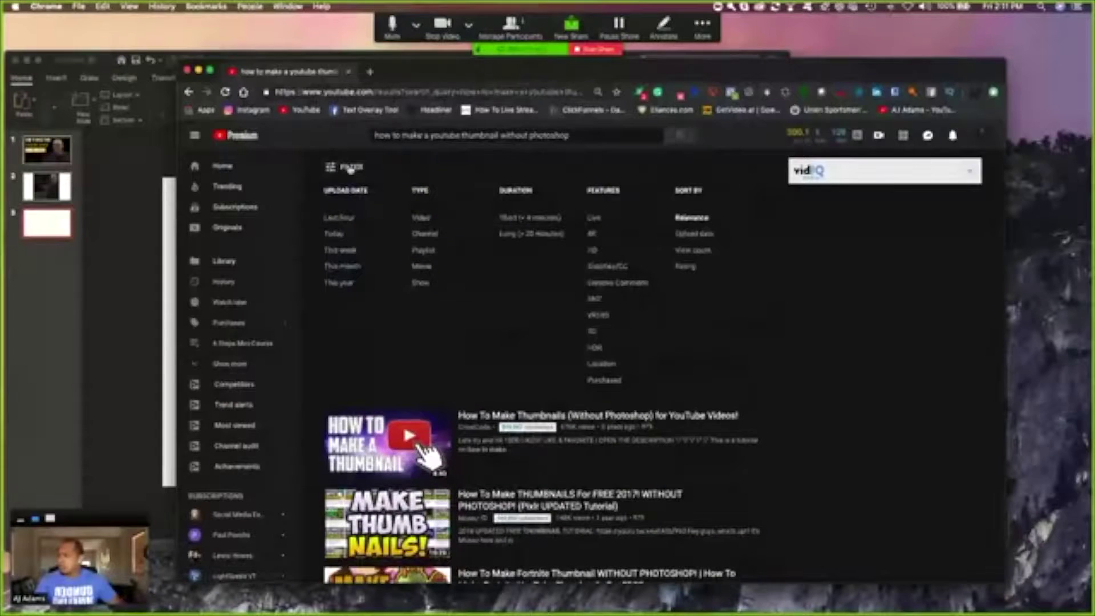
{"action": "left_click", "coordinate": [349, 267]}
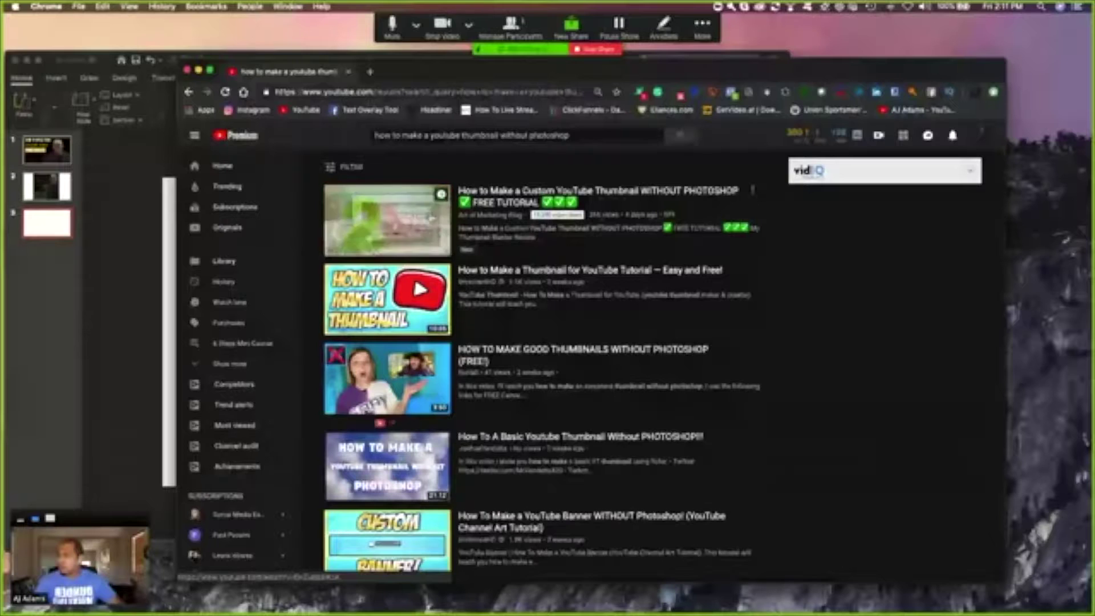
{"action": "scroll", "coordinate": [587, 229], "scroll_direction": "down", "scroll_amount": 1}
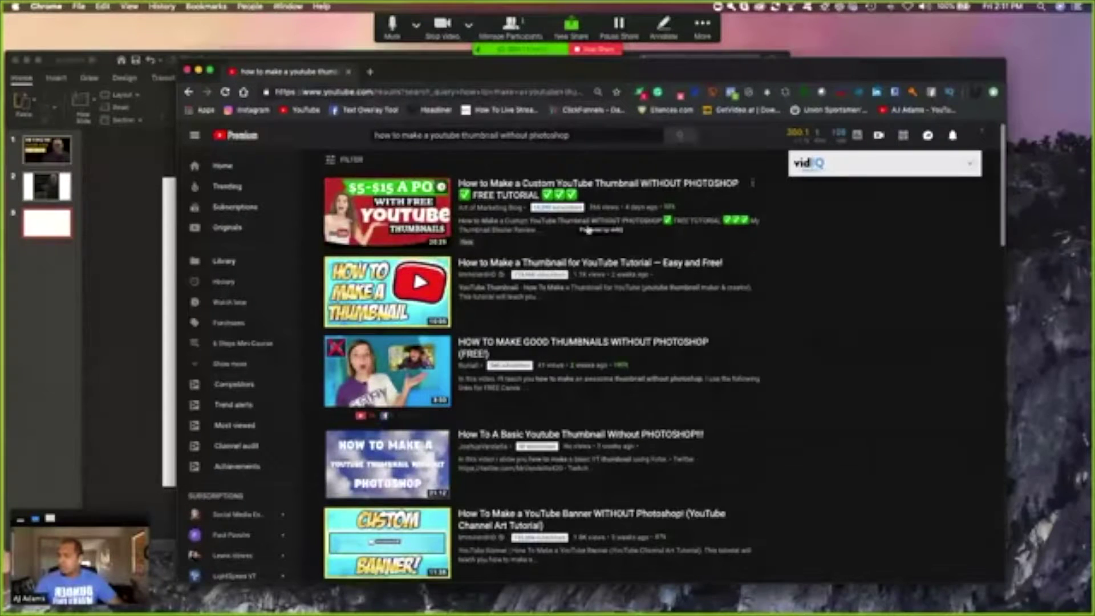
{"action": "scroll", "coordinate": [587, 230], "scroll_direction": "down", "scroll_amount": 5}
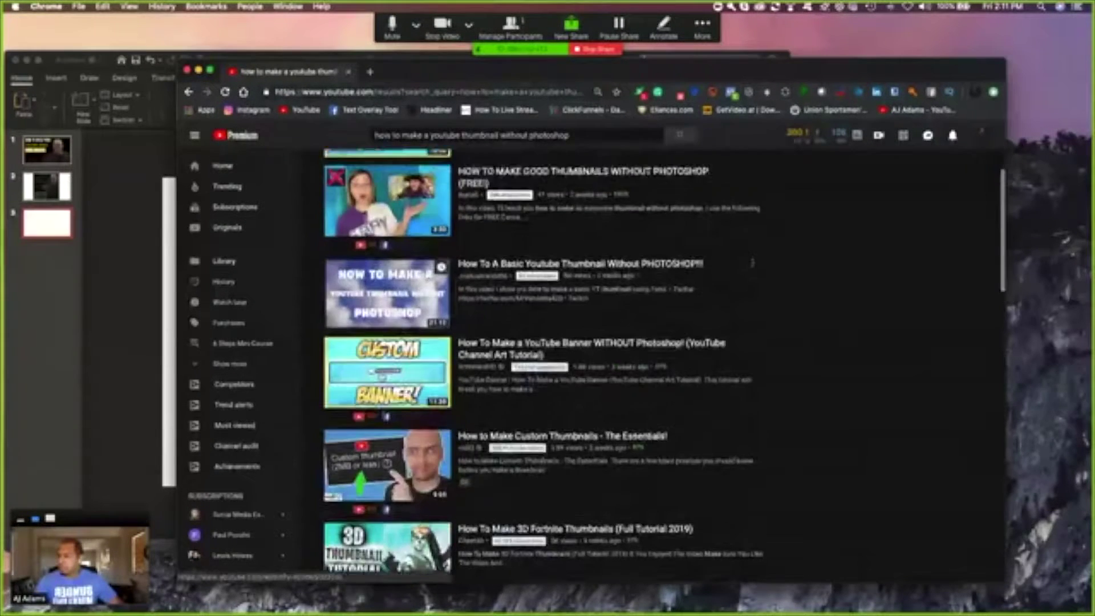
{"action": "scroll", "coordinate": [587, 285], "scroll_direction": "up", "scroll_amount": 6}
Change the upload date filter to this year, and examine the thumbnails of the listed videos
{"action": "left_click", "coordinate": [341, 167]}
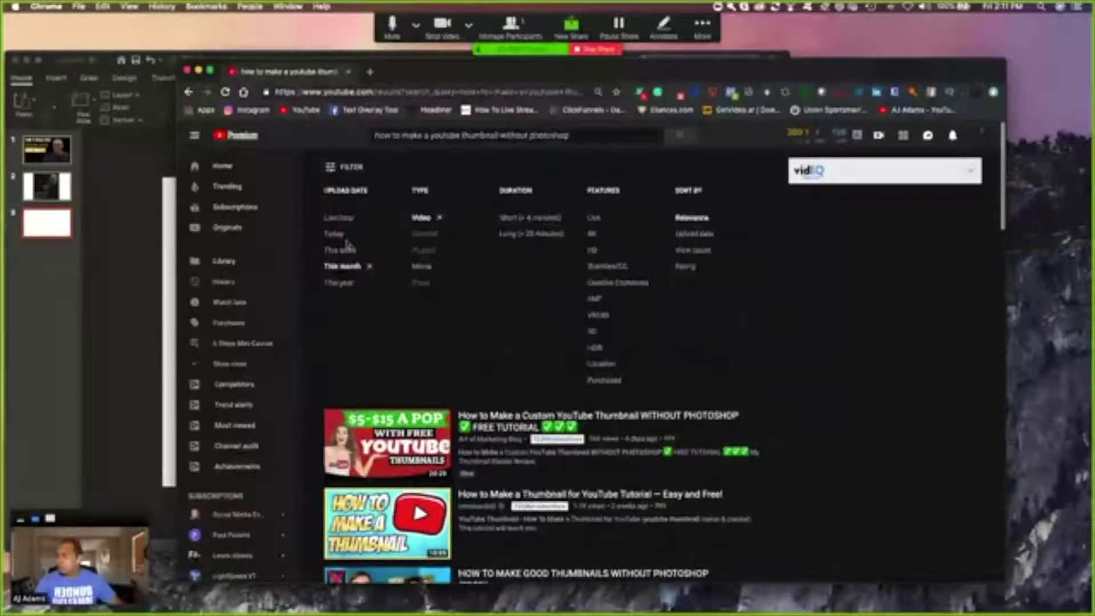
{"action": "left_click", "coordinate": [342, 284]}
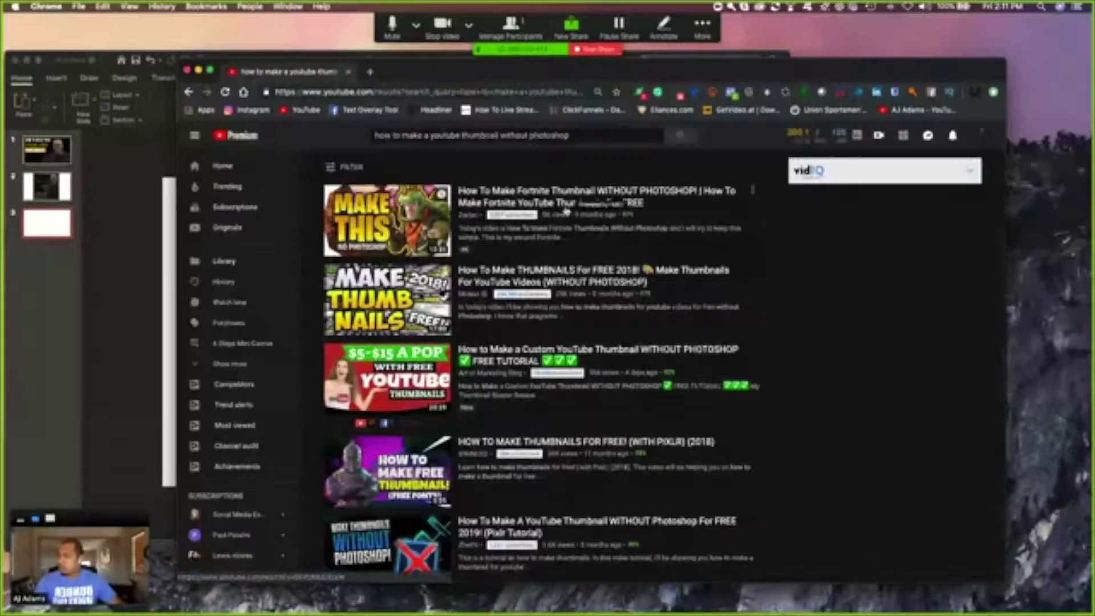
{"action": "scroll", "coordinate": [423, 293], "scroll_direction": "down", "scroll_amount": 4}
{"action": "scroll", "coordinate": [422, 293], "scroll_direction": "down", "scroll_amount": 8}
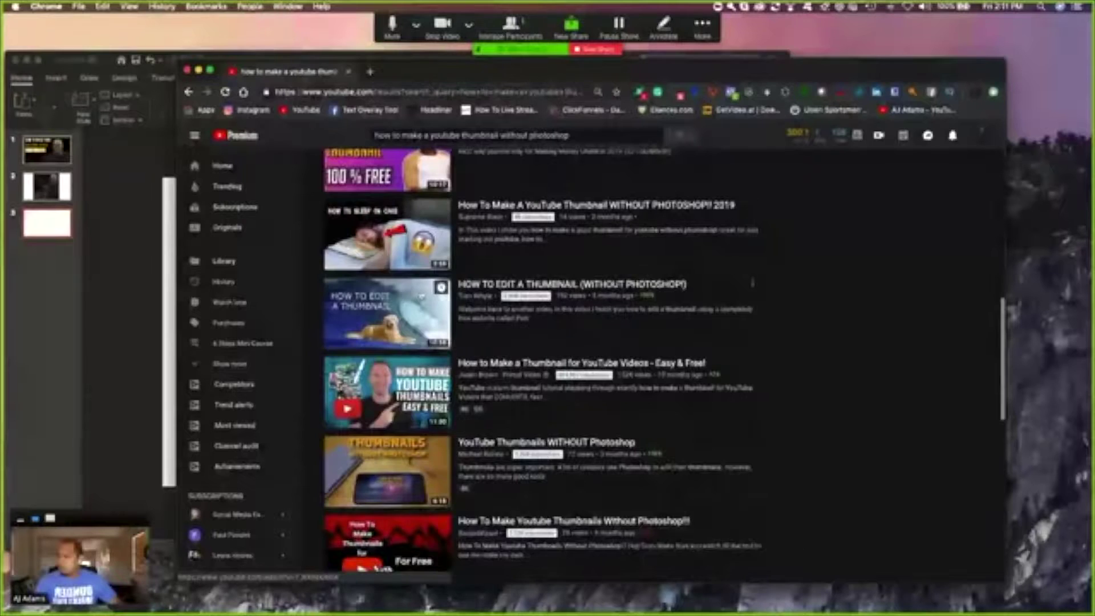
{"action": "scroll", "coordinate": [423, 293], "scroll_direction": "down", "scroll_amount": 1}
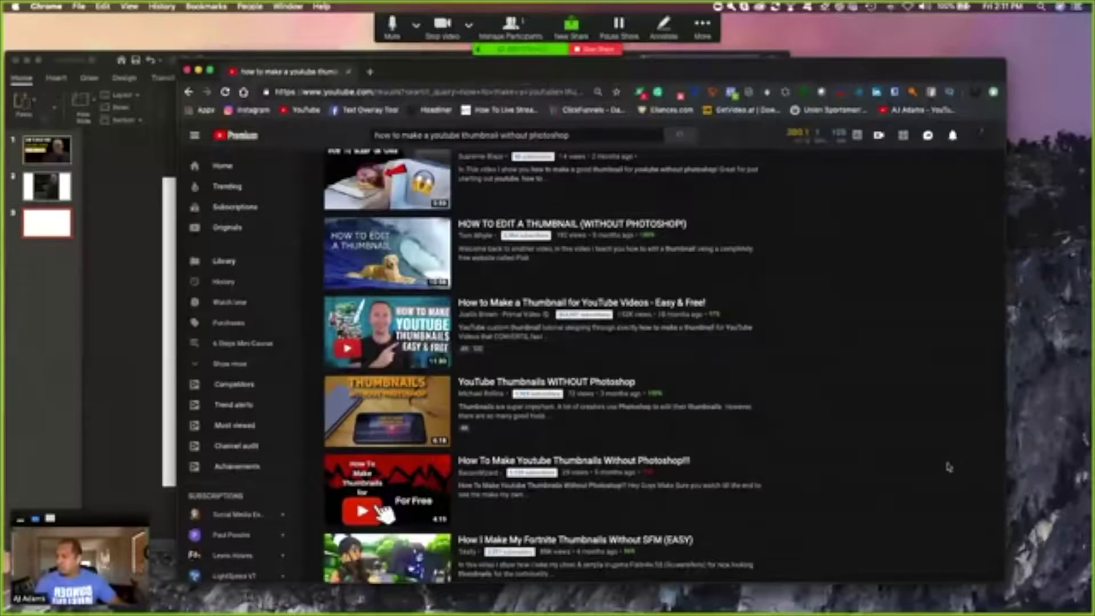
{"action": "scroll", "coordinate": [842, 392], "scroll_direction": "down", "scroll_amount": 5}
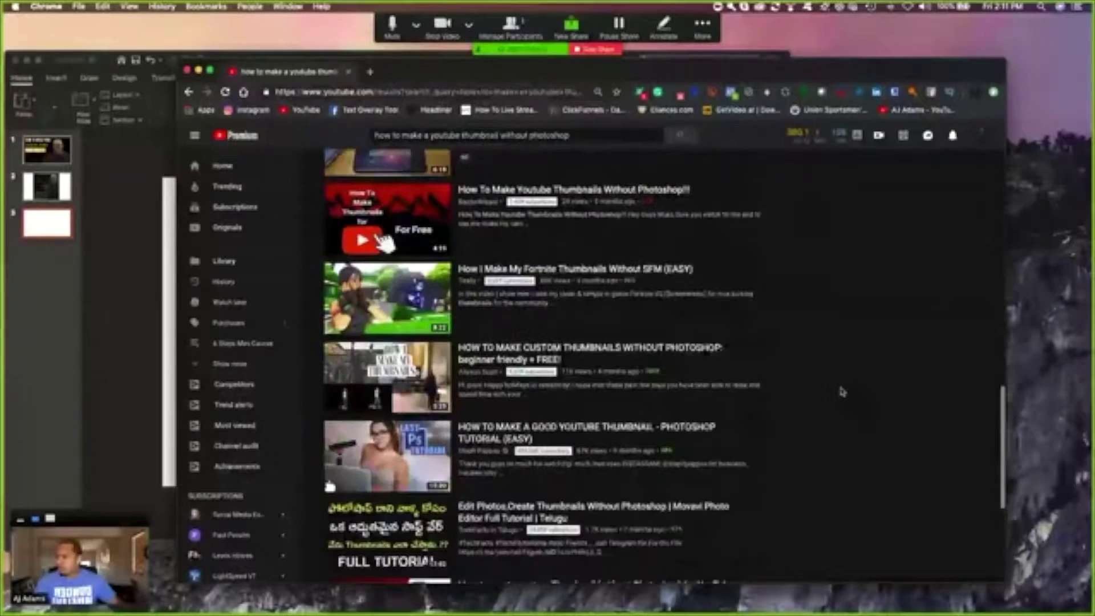
{"action": "scroll", "coordinate": [582, 290], "scroll_direction": "up", "scroll_amount": 10}
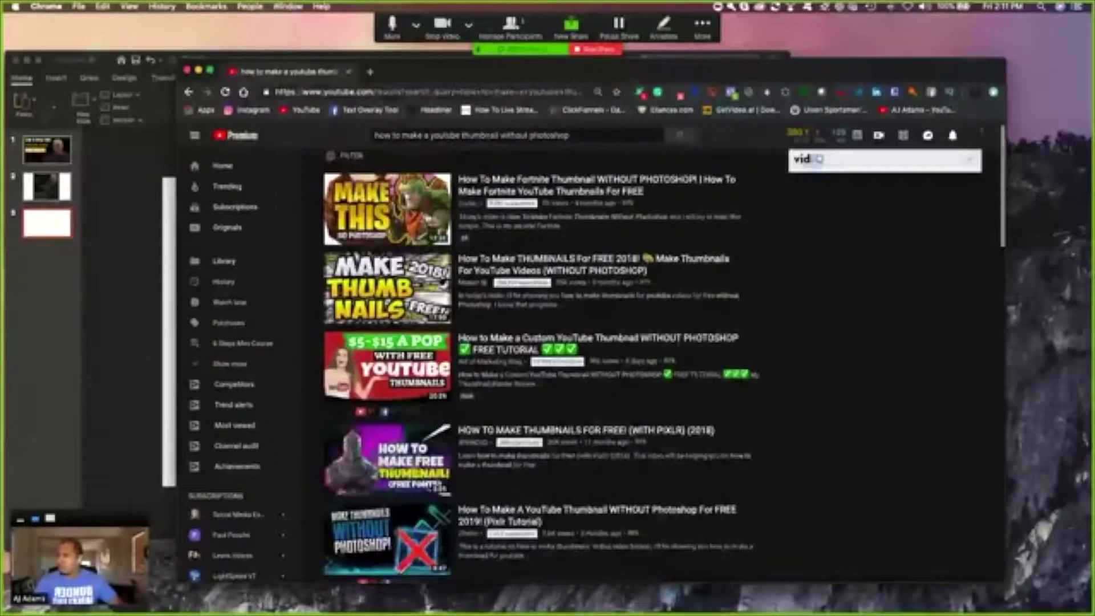
Clear the upload date filter, shift the browser window slightly, and look through the thumbnails in the unfiltered results
{"action": "left_click", "coordinate": [347, 167]}
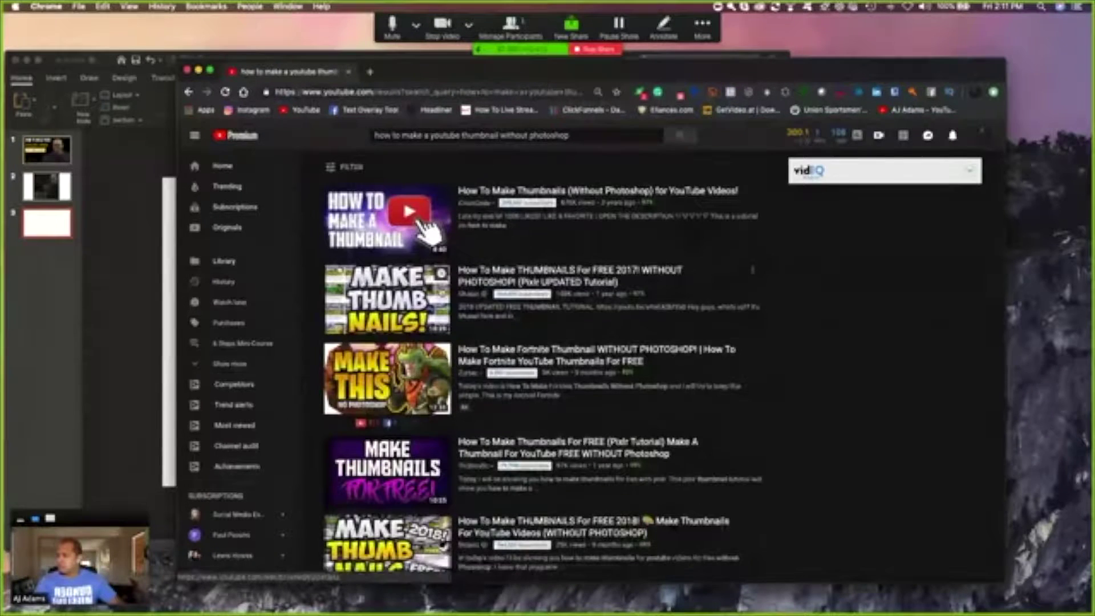
{"action": "left_click_drag", "start_coordinate": [446, 71], "coordinate": [465, 79]}
{"action": "left_click", "coordinate": [448, 63]}
{"action": "left_click", "coordinate": [839, 253]}
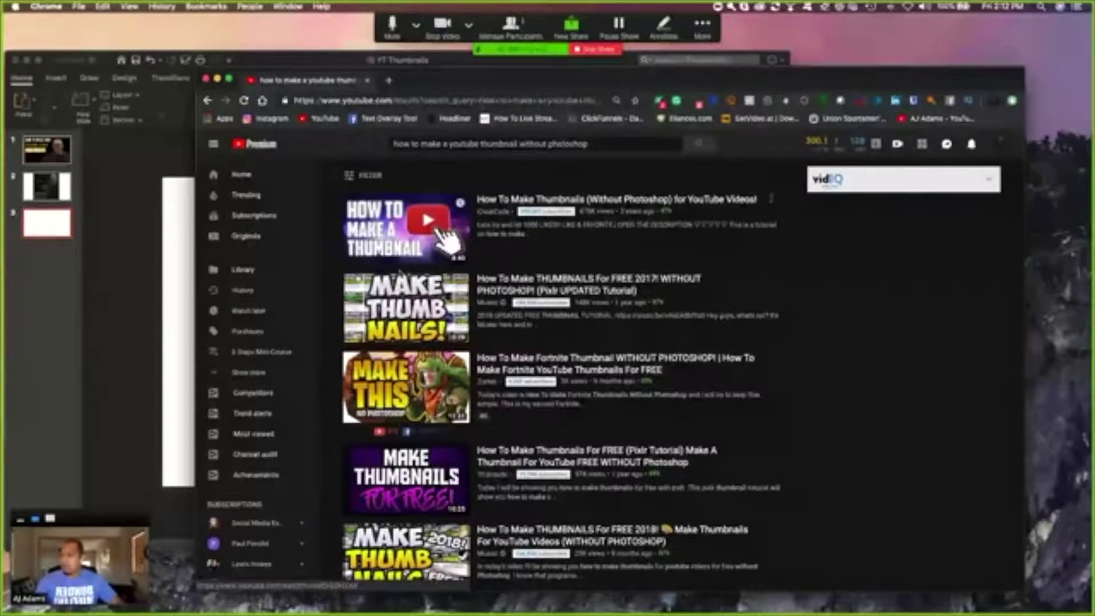
{"action": "scroll", "coordinate": [405, 421], "scroll_direction": "down", "scroll_amount": 1}
{"action": "scroll", "coordinate": [404, 421], "scroll_direction": "down", "scroll_amount": 5}
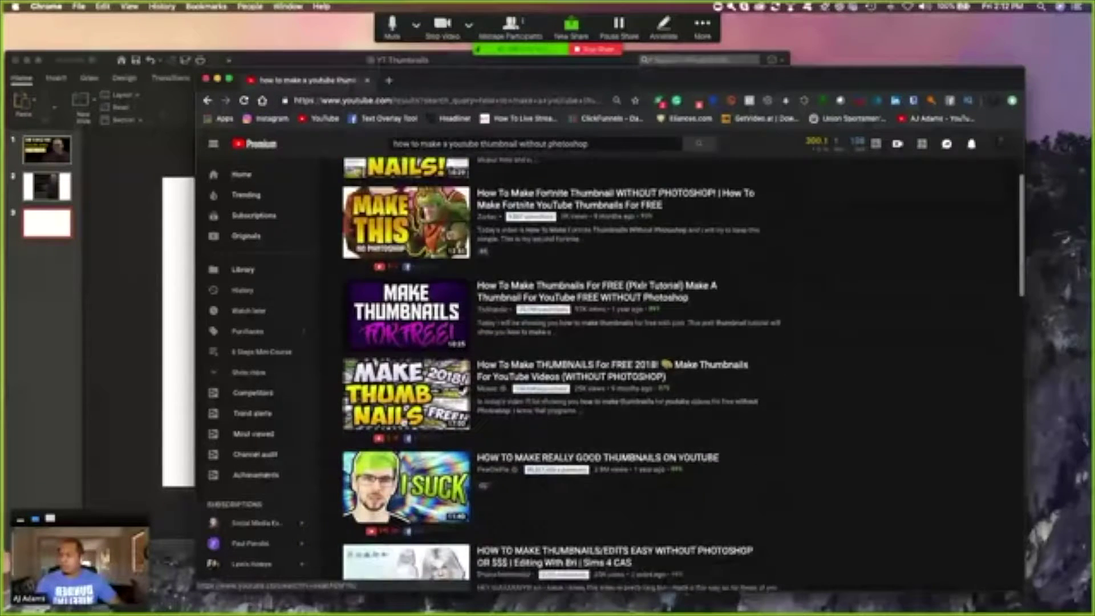
Switch to the PowerPoint presentation and add a wide text box reading "How To Create" near the top of the blank slide
{"action": "scroll", "coordinate": [405, 421], "scroll_direction": "up", "scroll_amount": 6}
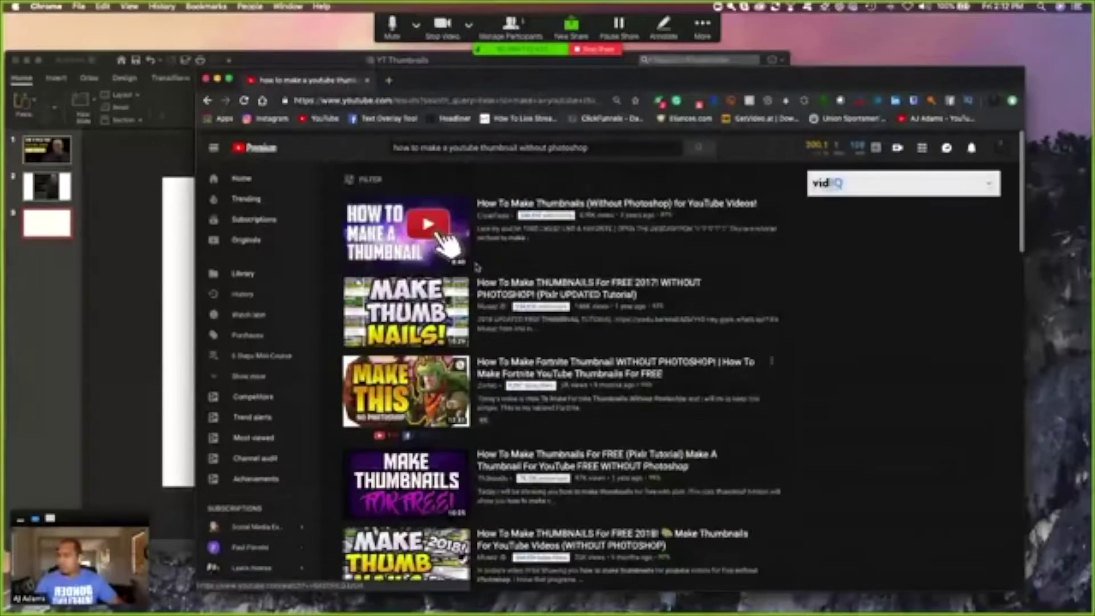
{"action": "left_click", "coordinate": [156, 167]}
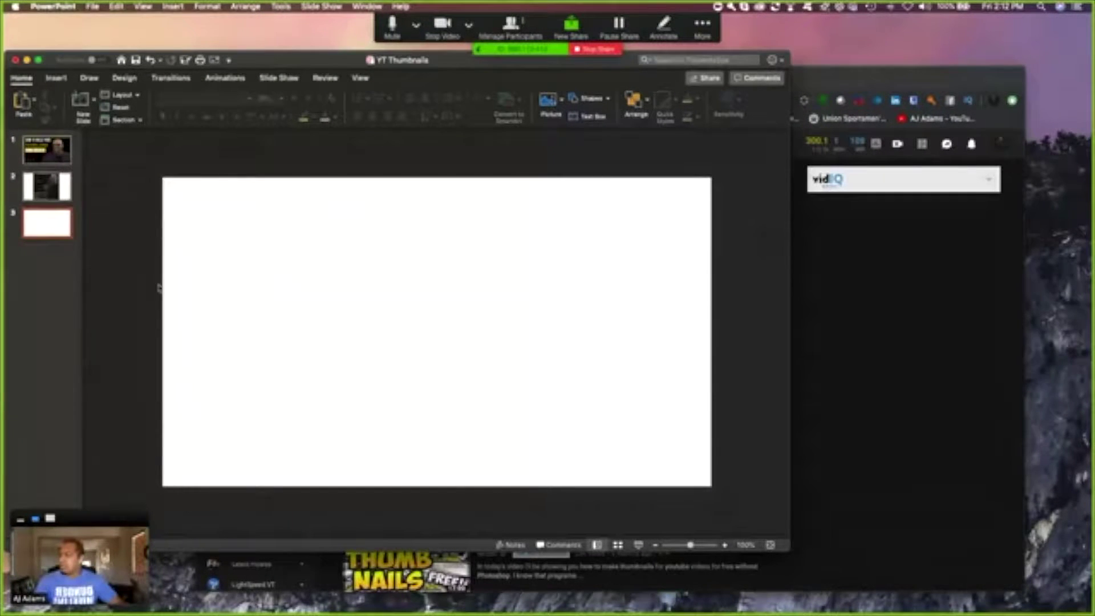
{"action": "left_click", "coordinate": [56, 78]}
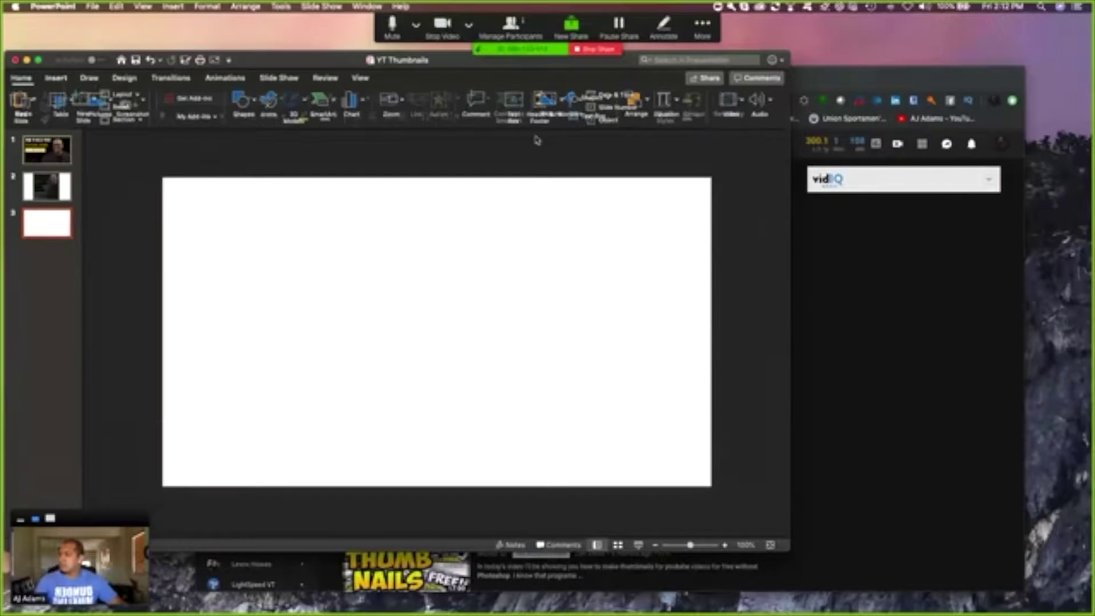
{"action": "left_click", "coordinate": [516, 103]}
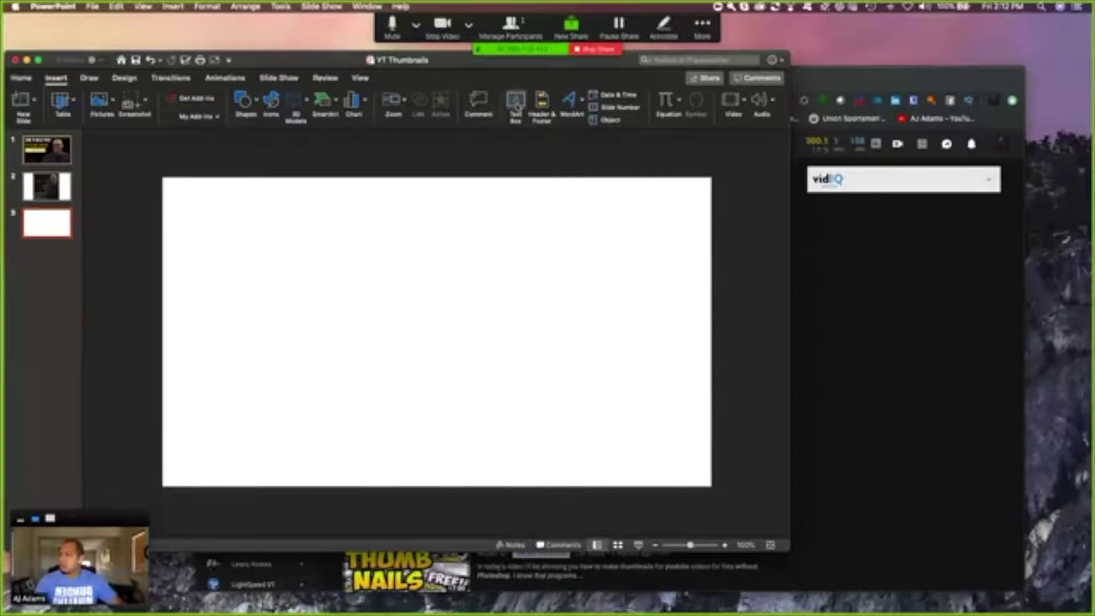
{"action": "mouse_move", "coordinate": [309, 294]}
{"action": "left_mouse_down"}
{"action": "mouse_move", "coordinate": [504, 357]}
{"action": "mouse_move", "coordinate": [542, 287]}
{"action": "left_mouse_up"}
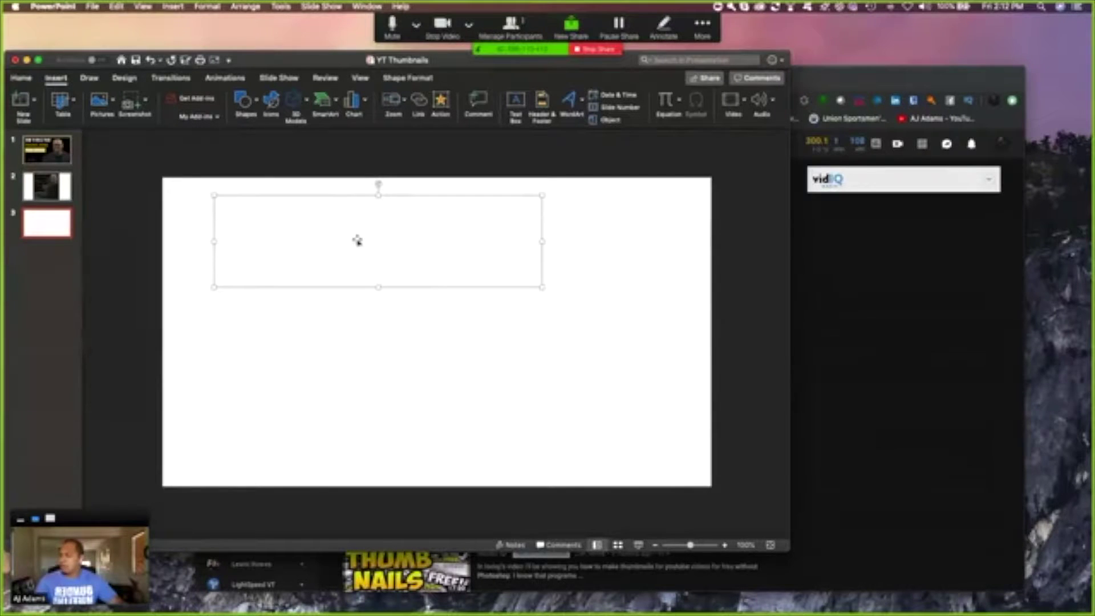
{"action": "type", "text": "How"}
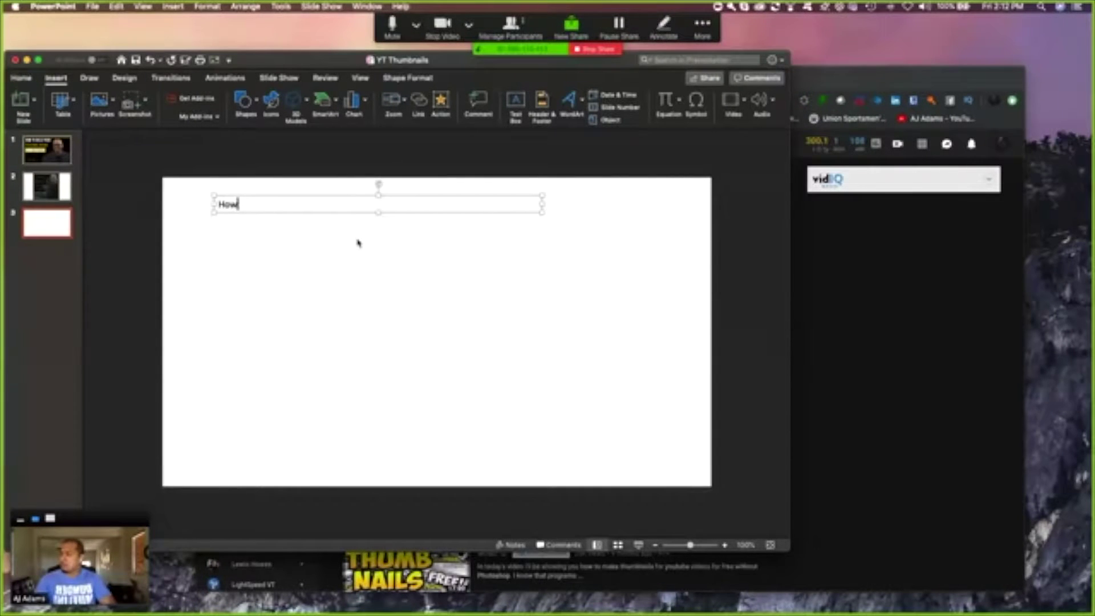
{"action": "type", "text": " To Create"}
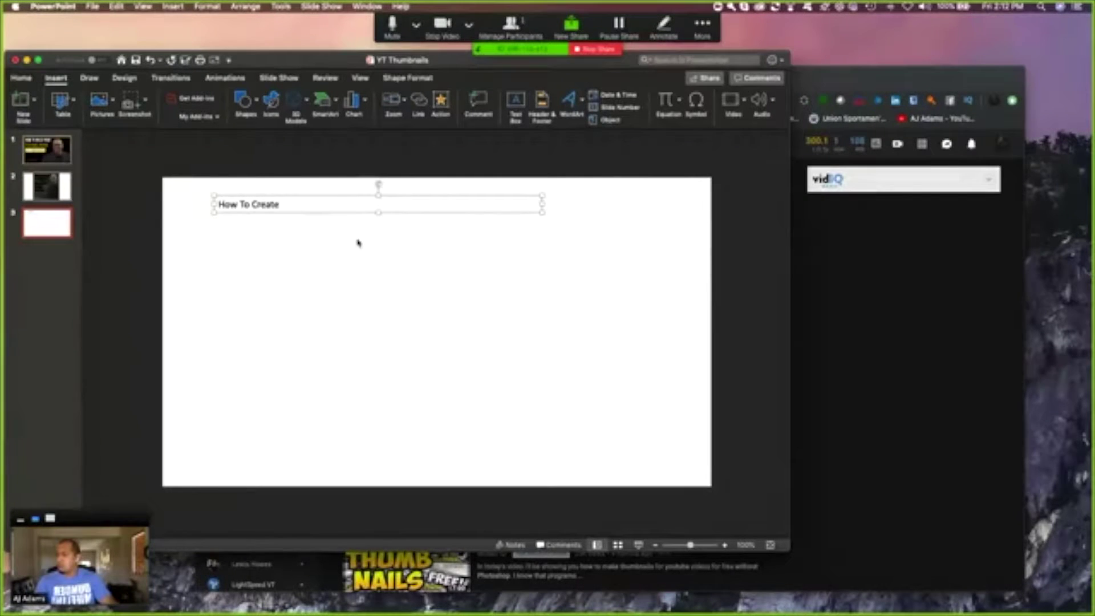
{"action": "left_click", "coordinate": [520, 213]}
{"action": "key", "text": "super+c"}
{"action": "key", "text": "super+v"}
{"action": "left_click_drag", "start_coordinate": [515, 222], "coordinate": [502, 242]}
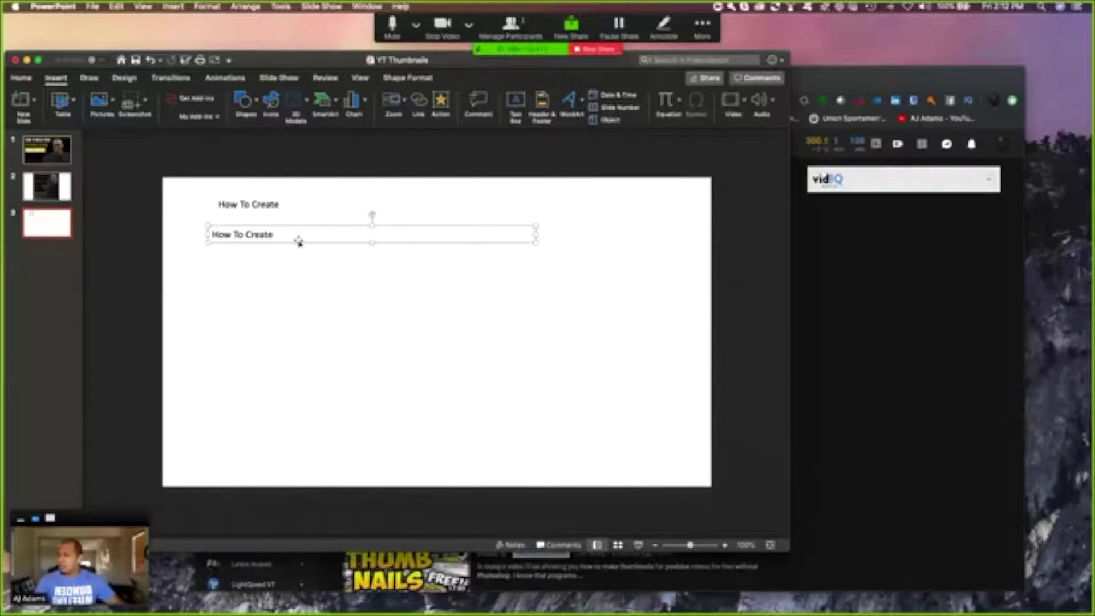
{"action": "key", "text": "Delete"}
Show the presentation window in full screen and enlarge the "How To Create" text to 40 pt, left-aligned
{"action": "left_click", "coordinate": [275, 203]}
{"action": "left_click", "coordinate": [286, 198]}
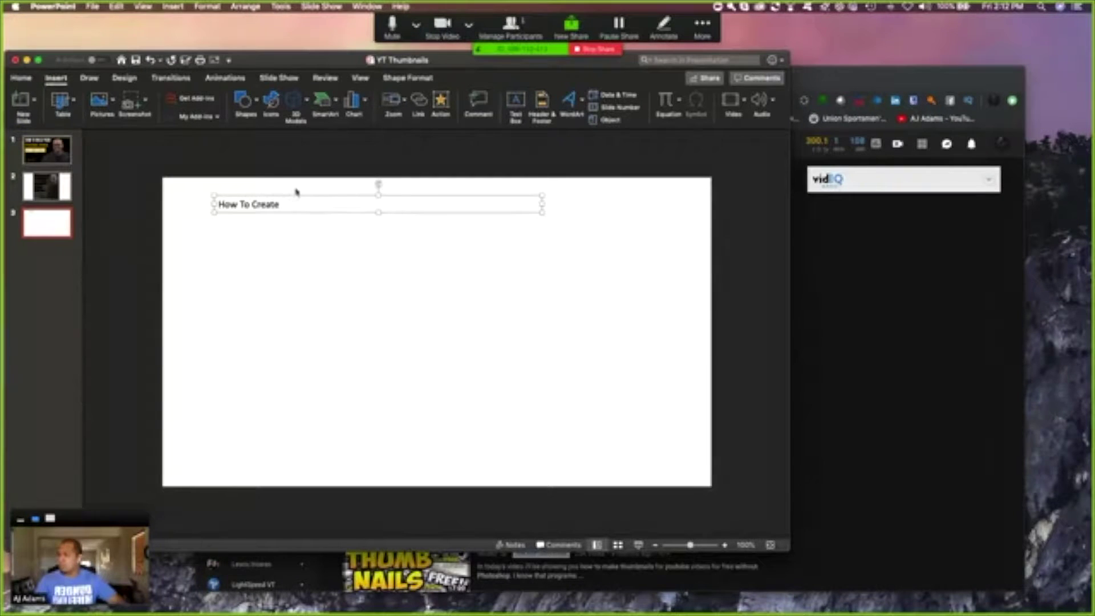
{"action": "left_click", "coordinate": [23, 78]}
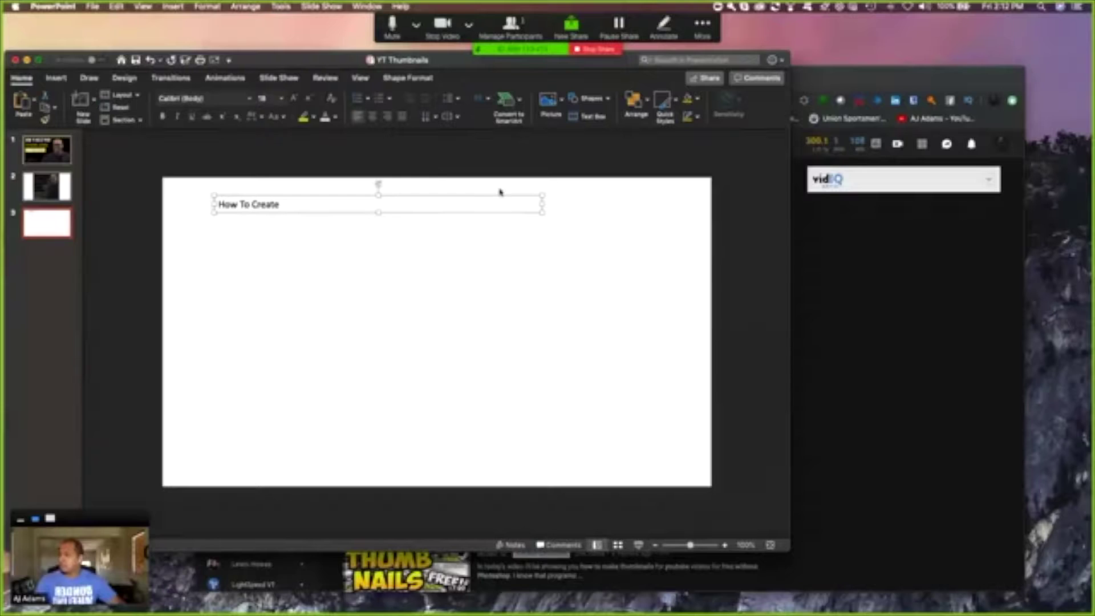
{"action": "key", "text": "ctrl+super+f"}
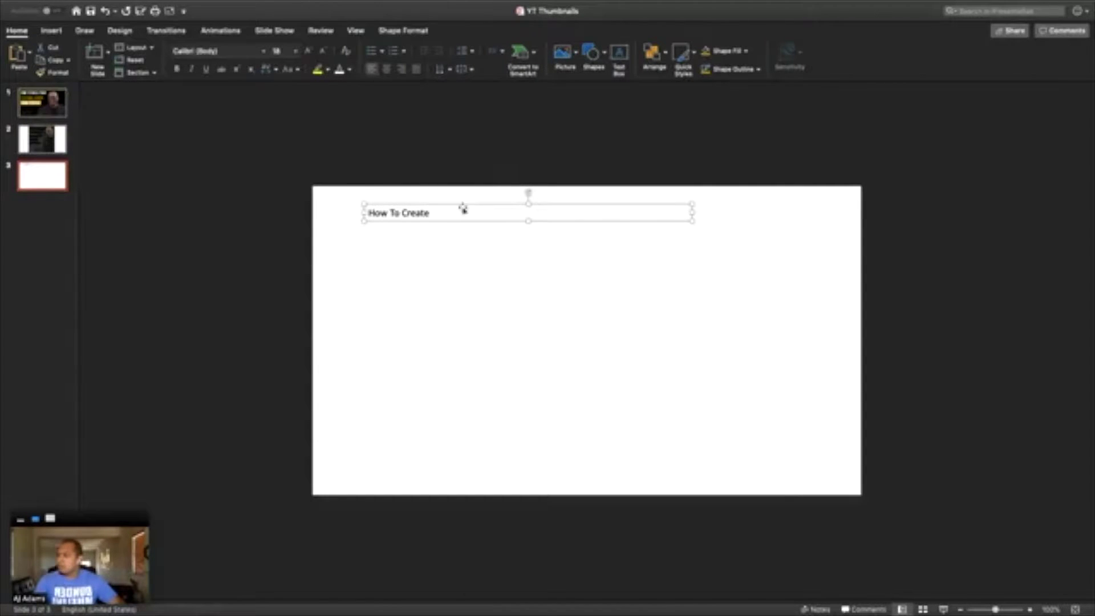
{"action": "left_click", "coordinate": [308, 52]}
{"action": "left_click", "coordinate": [308, 52]}
{"action": "left_click", "coordinate": [308, 52]}
{"action": "left_click", "coordinate": [308, 52]}
{"action": "left_click", "coordinate": [308, 52]}
{"action": "left_click", "coordinate": [308, 52]}
{"action": "left_click", "coordinate": [388, 69]}
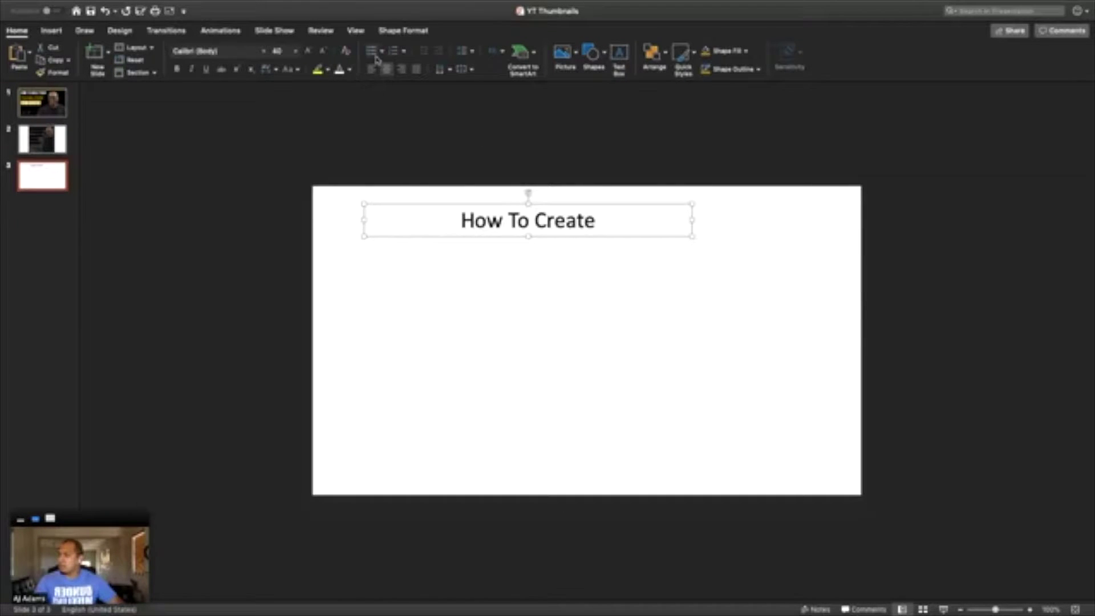
{"action": "left_click", "coordinate": [371, 69]}
Narrow the "How To Create" text box to about 4.29 inches, set its font size to 44, and place it near the slide's upper-left corner
{"action": "left_click_drag", "start_coordinate": [692, 220], "coordinate": [540, 220]}
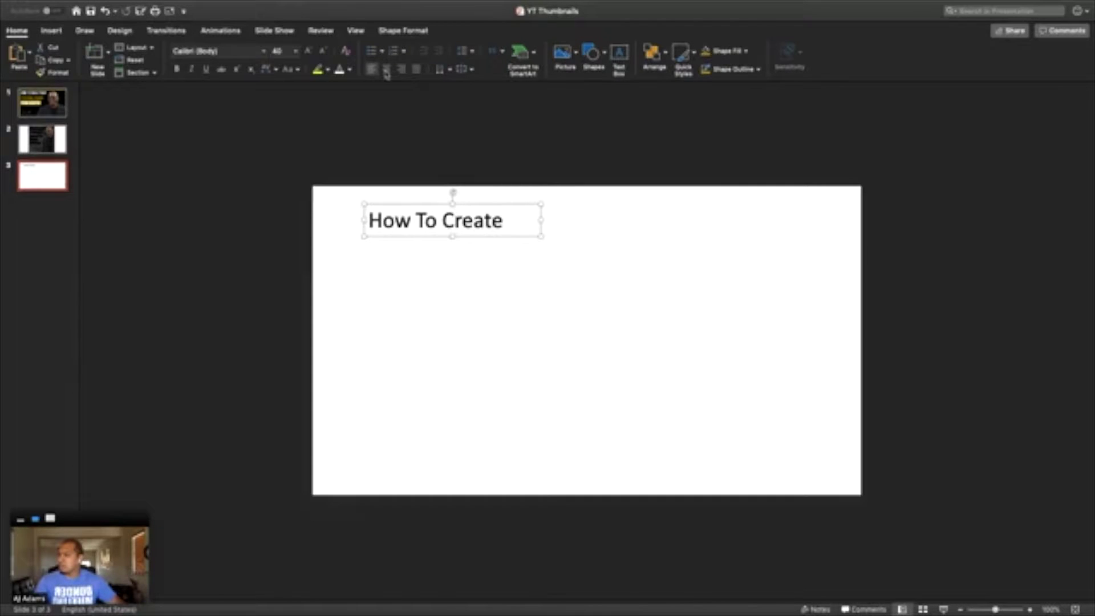
{"action": "left_click", "coordinate": [310, 54]}
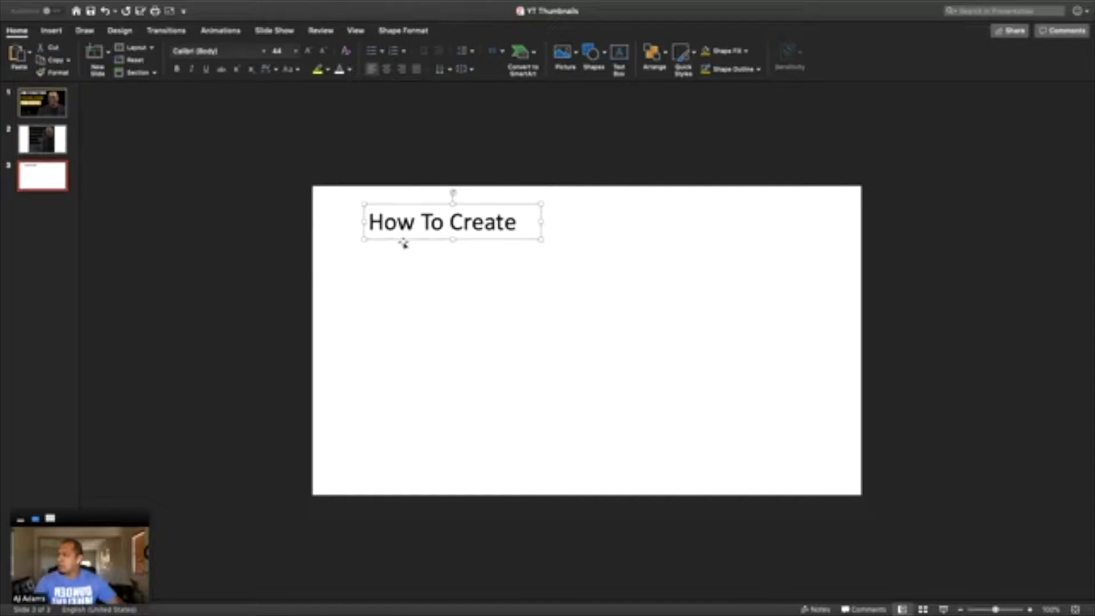
{"action": "left_click_drag", "start_coordinate": [403, 243], "coordinate": [370, 244]}
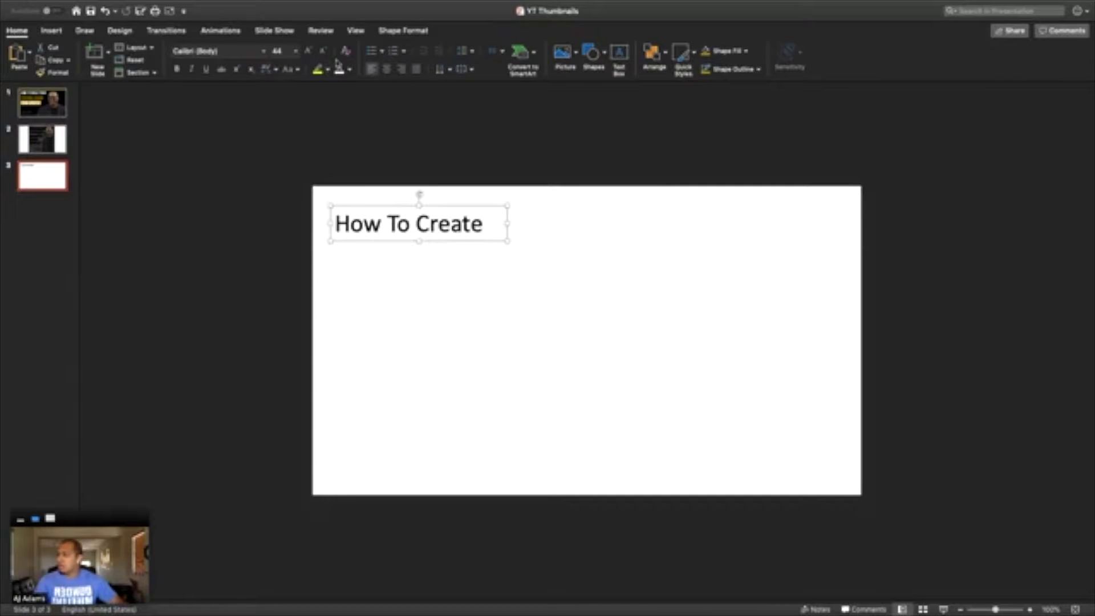
Apply the centered outer shadow preset to the "How To Create" text
{"action": "left_click", "coordinate": [403, 30]}
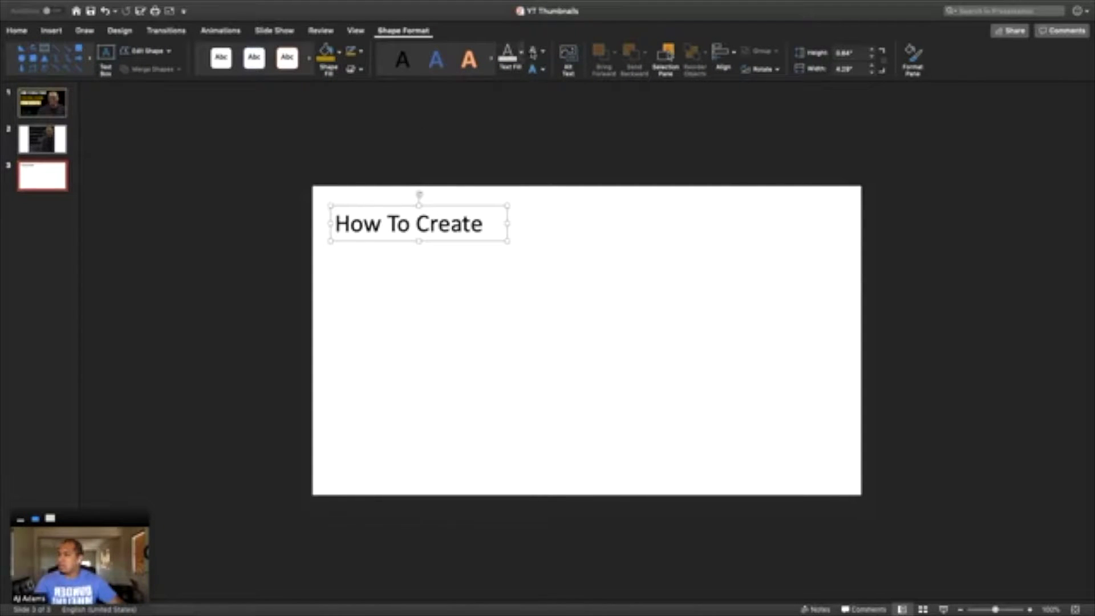
{"action": "left_click", "coordinate": [541, 69]}
{"action": "mouse_move", "coordinate": [565, 90]}
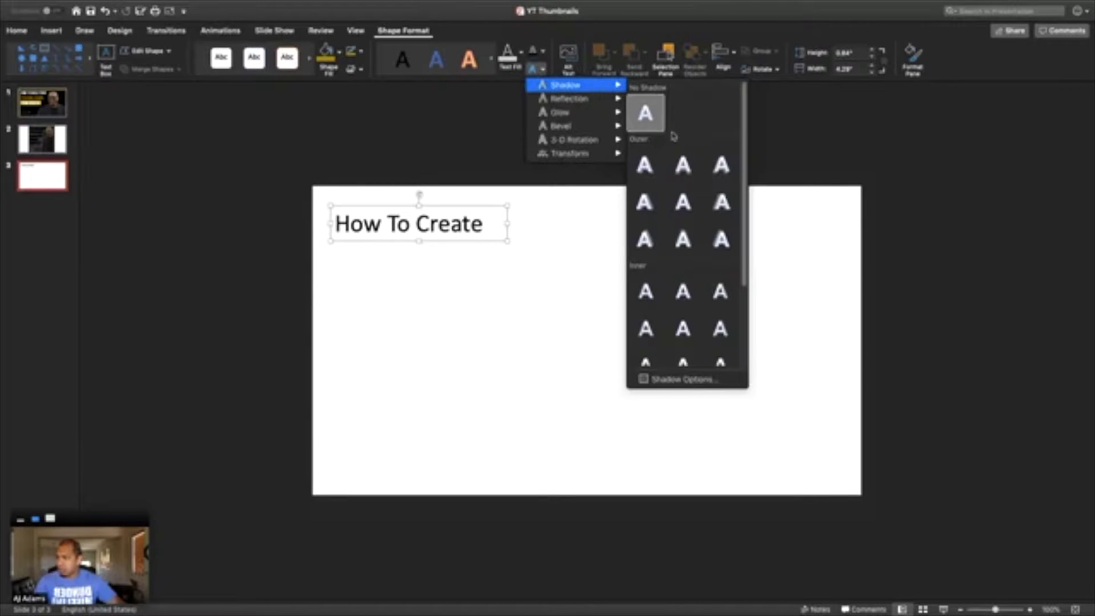
{"action": "left_click", "coordinate": [684, 207]}
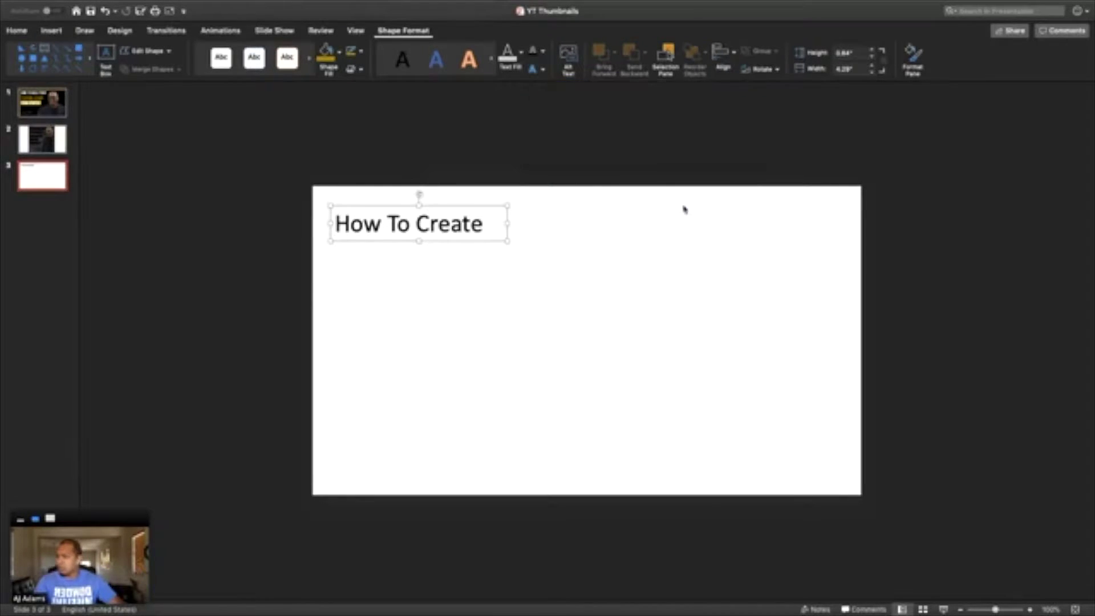
Try the first bevel preset on the "How To Create" text
{"action": "left_click", "coordinate": [544, 70]}
{"action": "mouse_move", "coordinate": [608, 125]}
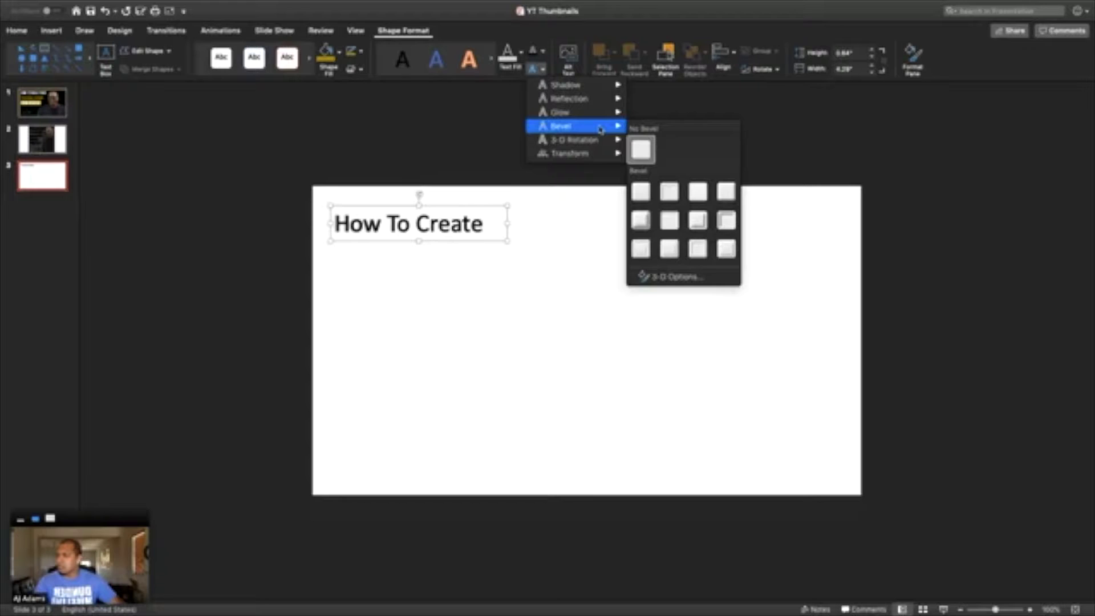
{"action": "left_click", "coordinate": [642, 194]}
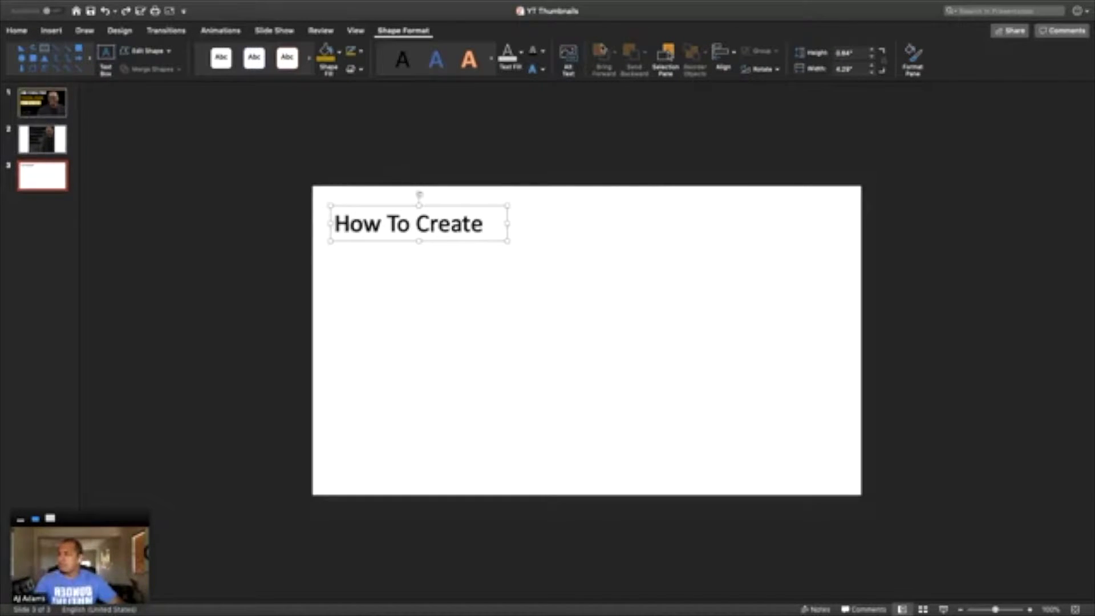
{"action": "left_click", "coordinate": [535, 68]}
{"action": "mouse_move", "coordinate": [581, 120]}
{"action": "left_click", "coordinate": [431, 144]}
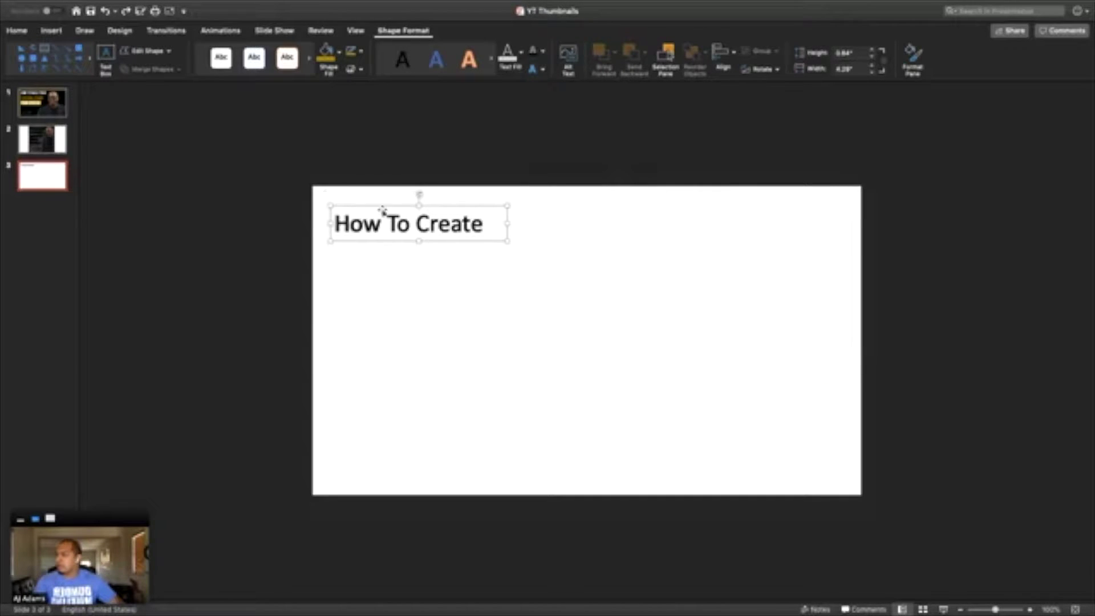
Move the "How To Create" text box off the slide, beyond its upper-left corner, and deselect it
{"action": "left_click_drag", "start_coordinate": [400, 241], "coordinate": [223, 169]}
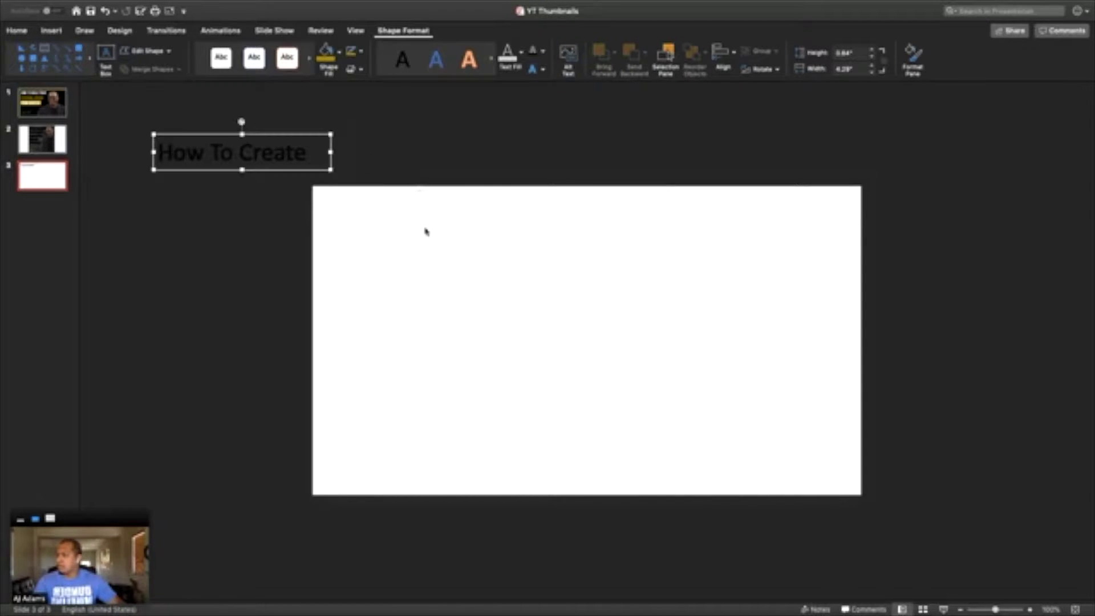
{"action": "left_click", "coordinate": [466, 278]}
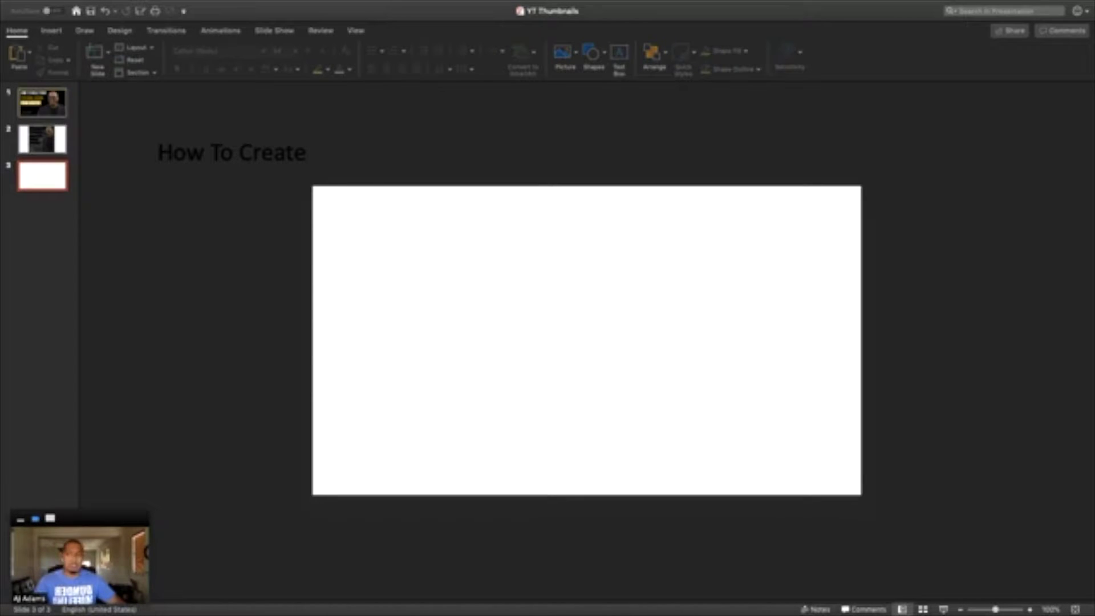
Exit full screen, switch to the browser in full screen, and open the signed-in account's own YouTube channel
{"action": "mouse_move", "coordinate": [28, 11]}
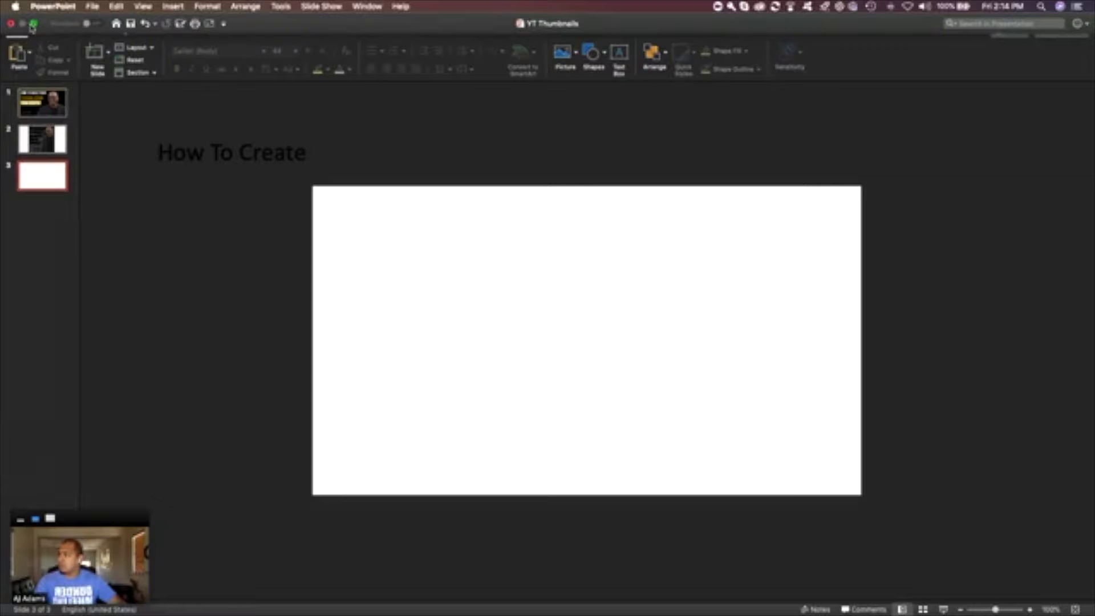
{"action": "left_click", "coordinate": [34, 25]}
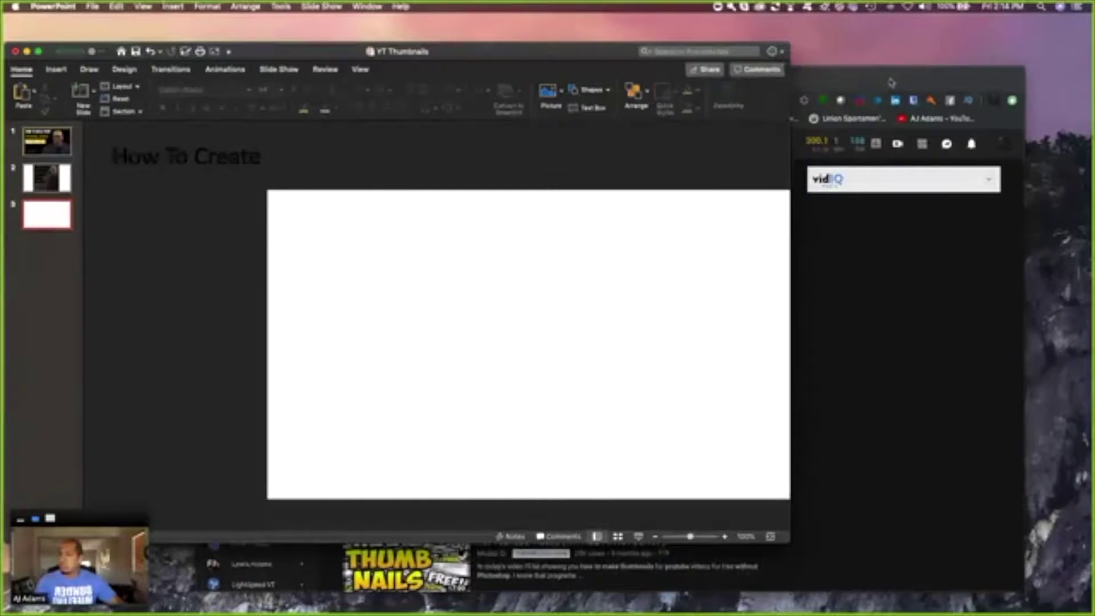
{"action": "left_click", "coordinate": [892, 81]}
{"action": "left_click", "coordinate": [231, 78]}
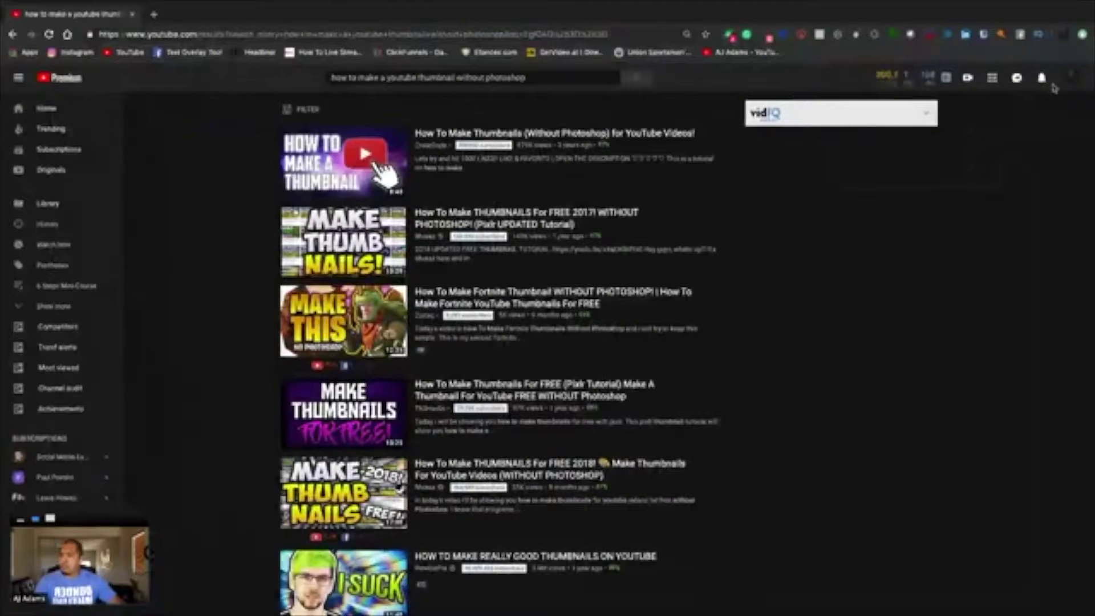
{"action": "left_click", "coordinate": [1073, 79]}
{"action": "left_click", "coordinate": [993, 143]}
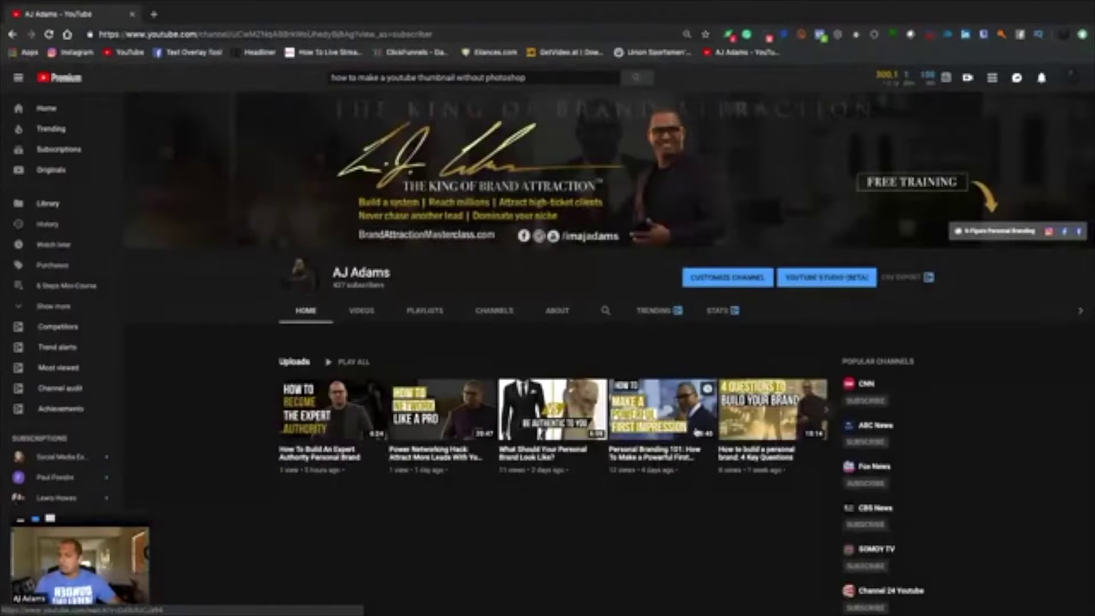
Open the channel's list of uploaded videos and examine the designs of its thumbnails
{"action": "scroll", "coordinate": [359, 290], "scroll_direction": "down", "scroll_amount": 1}
{"action": "left_click", "coordinate": [370, 294]}
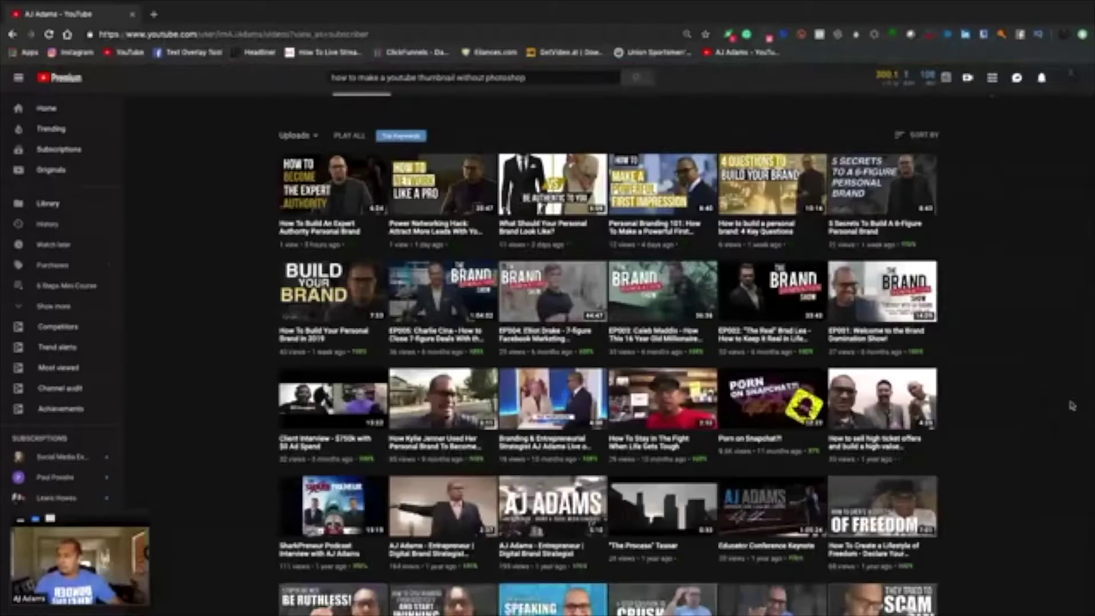
{"action": "scroll", "coordinate": [1074, 399], "scroll_direction": "down", "scroll_amount": 2}
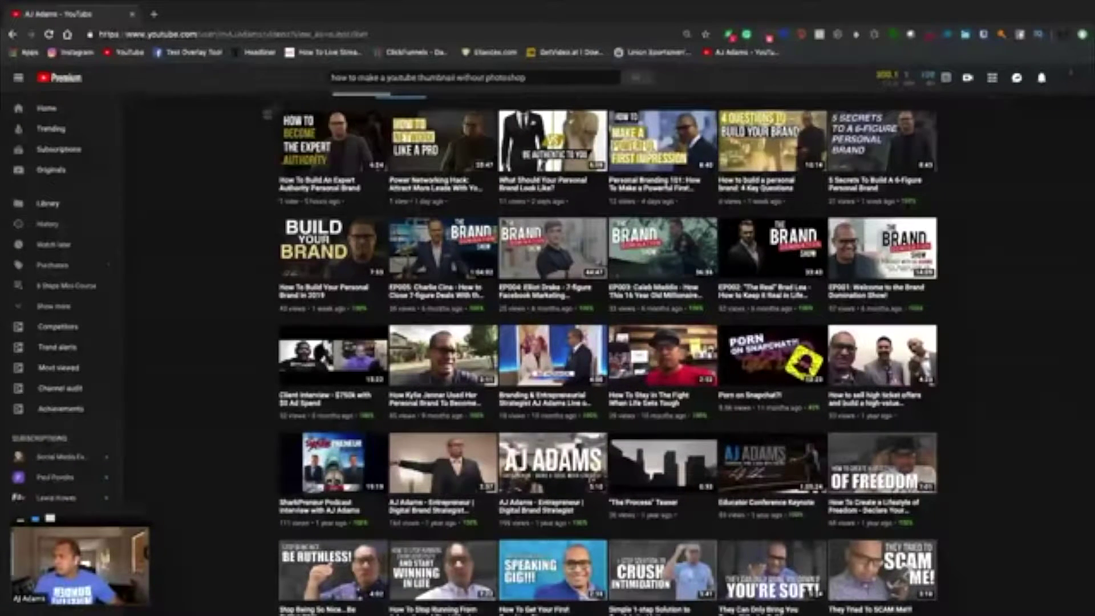
{"action": "left_click_drag", "start_coordinate": [274, 106], "coordinate": [943, 531]}
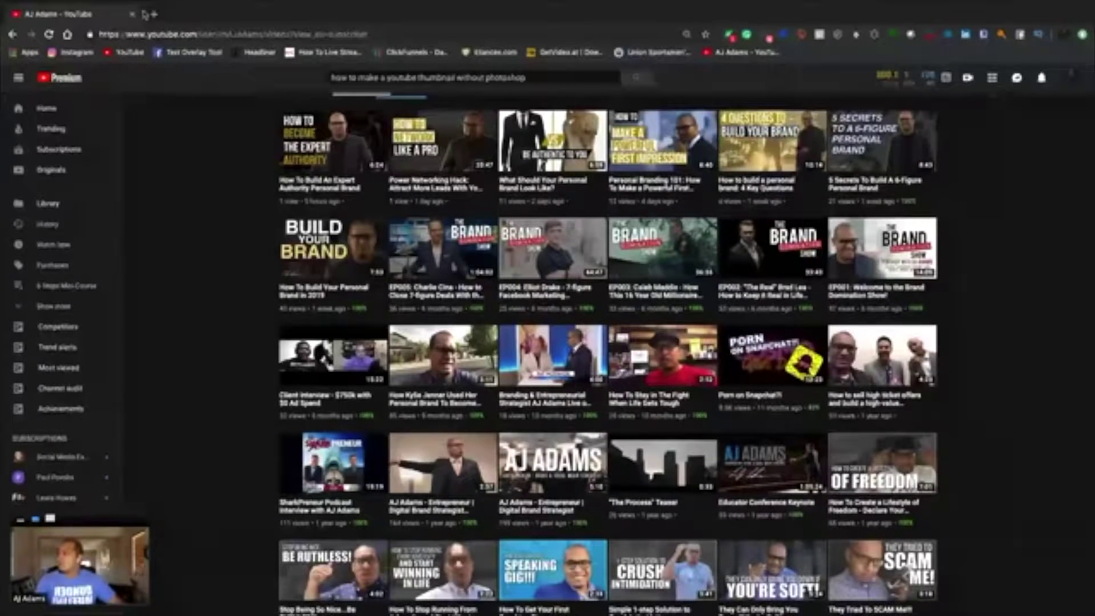
Switch back from the browser to the YT Thumbnails presentation in PowerPoint and show it in full screen
{"action": "left_click", "coordinate": [32, 19]}
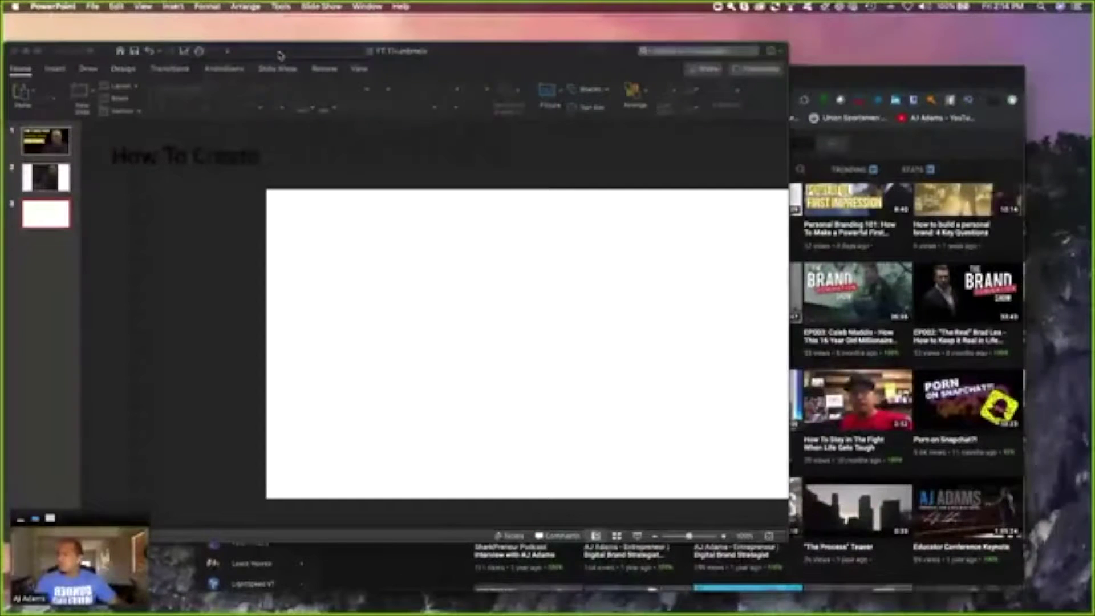
{"action": "left_click", "coordinate": [36, 56]}
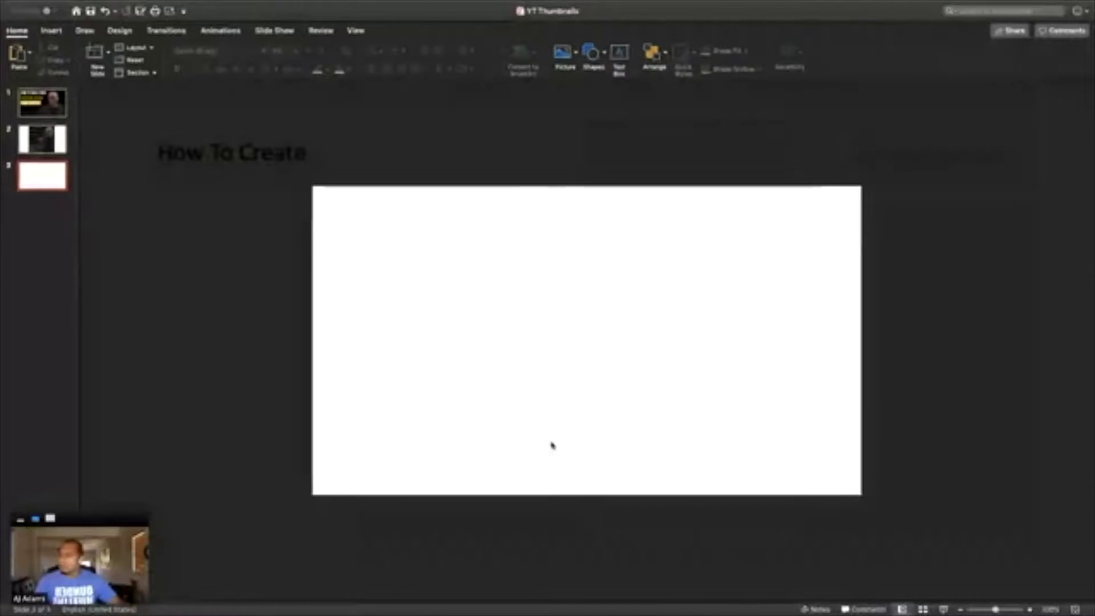
{"action": "type", "text": "How To Create"}
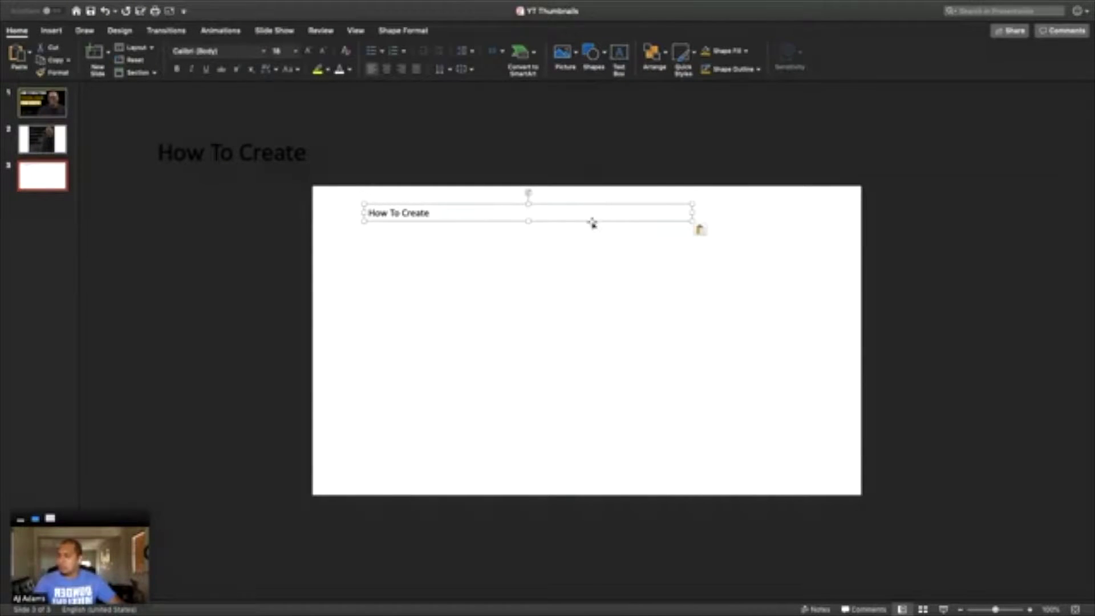
{"action": "key", "text": "BackSpace"}
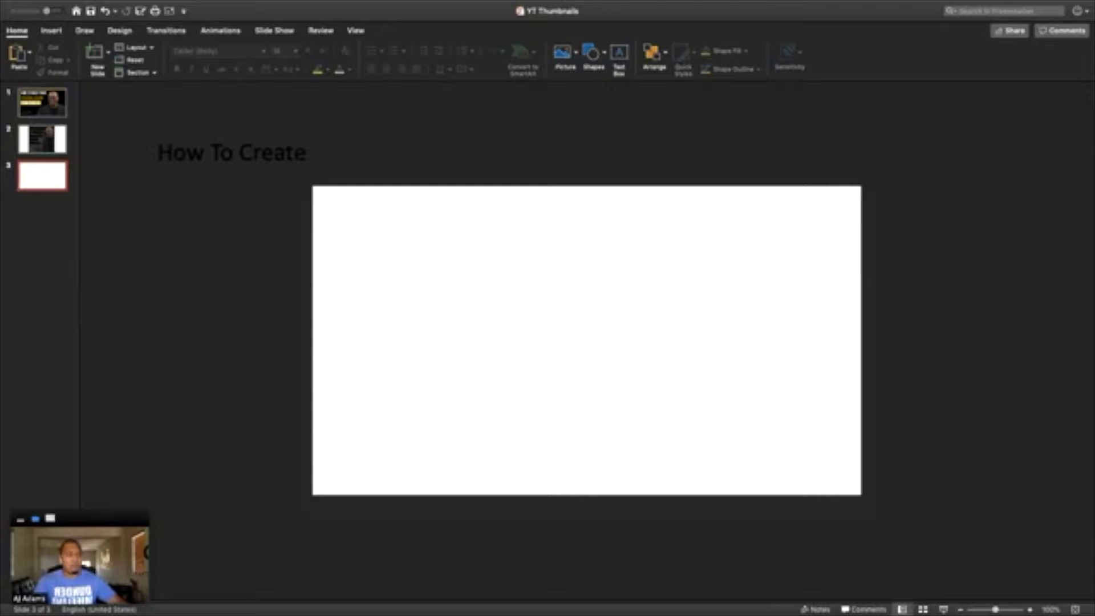
{"action": "key", "text": "super+Tab"}
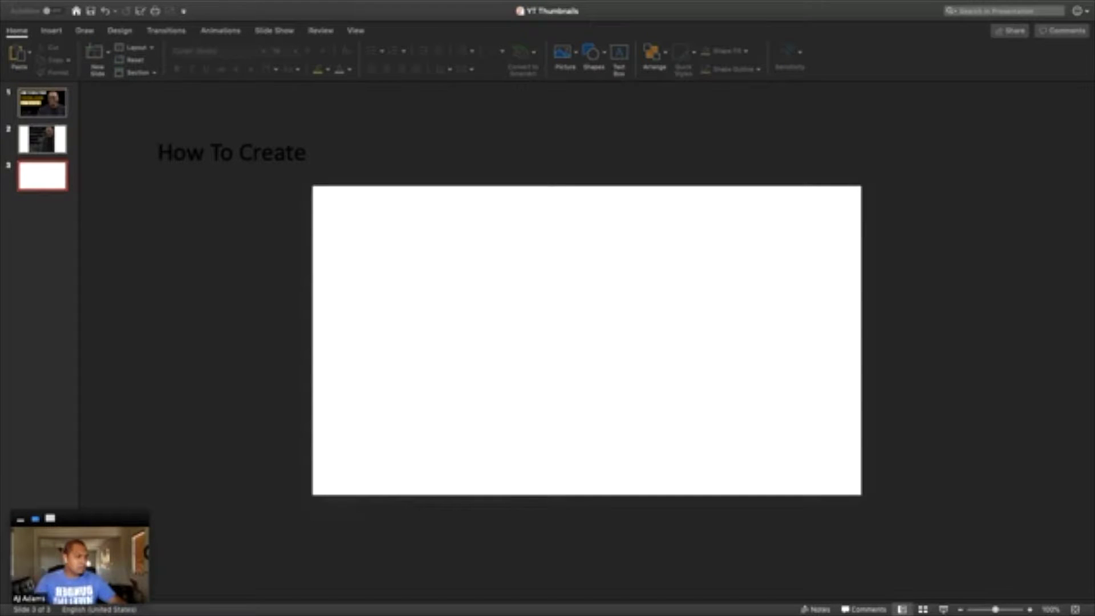
Insert the screenshot of the channel's video thumbnails on slide 3 and enlarge and position it to cover the whole slide
{"action": "left_click_drag", "start_coordinate": [764, 280], "coordinate": [571, 283]}
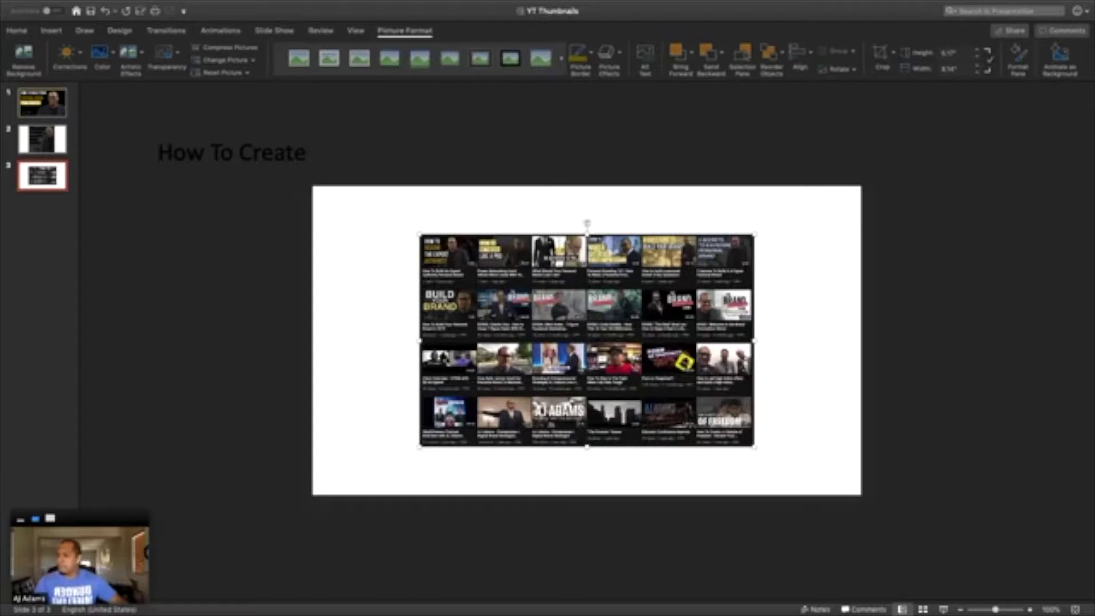
{"action": "left_click_drag", "start_coordinate": [565, 334], "coordinate": [456, 283]}
{"action": "left_click_drag", "start_coordinate": [648, 397], "coordinate": [862, 486]}
{"action": "left_click_drag", "start_coordinate": [581, 324], "coordinate": [712, 467]}
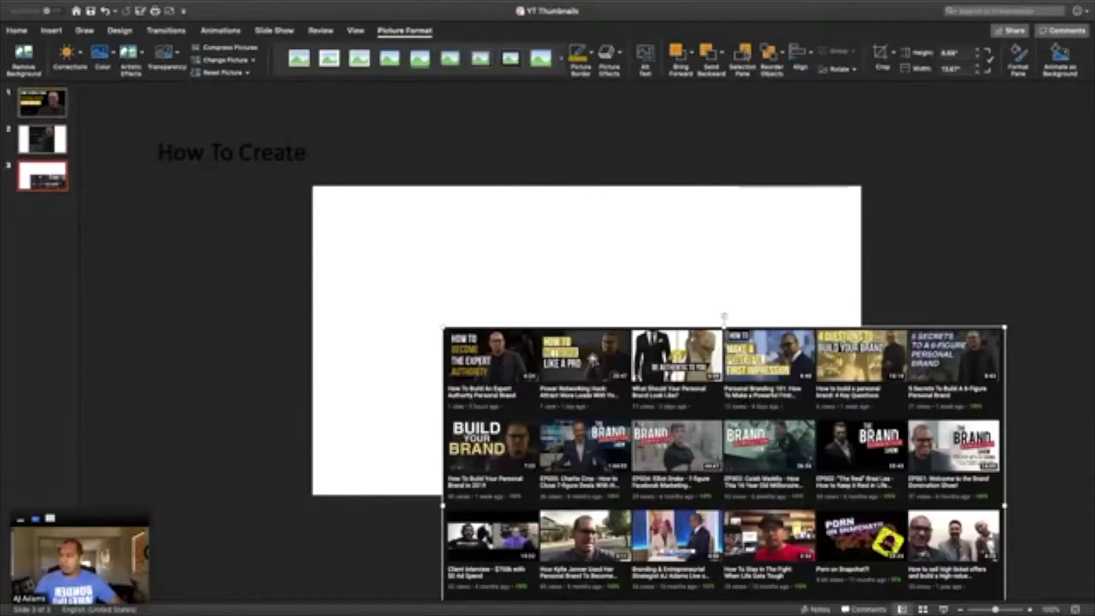
{"action": "left_click_drag", "start_coordinate": [734, 323], "coordinate": [694, 246]}
{"action": "left_click_drag", "start_coordinate": [695, 429], "coordinate": [606, 359]}
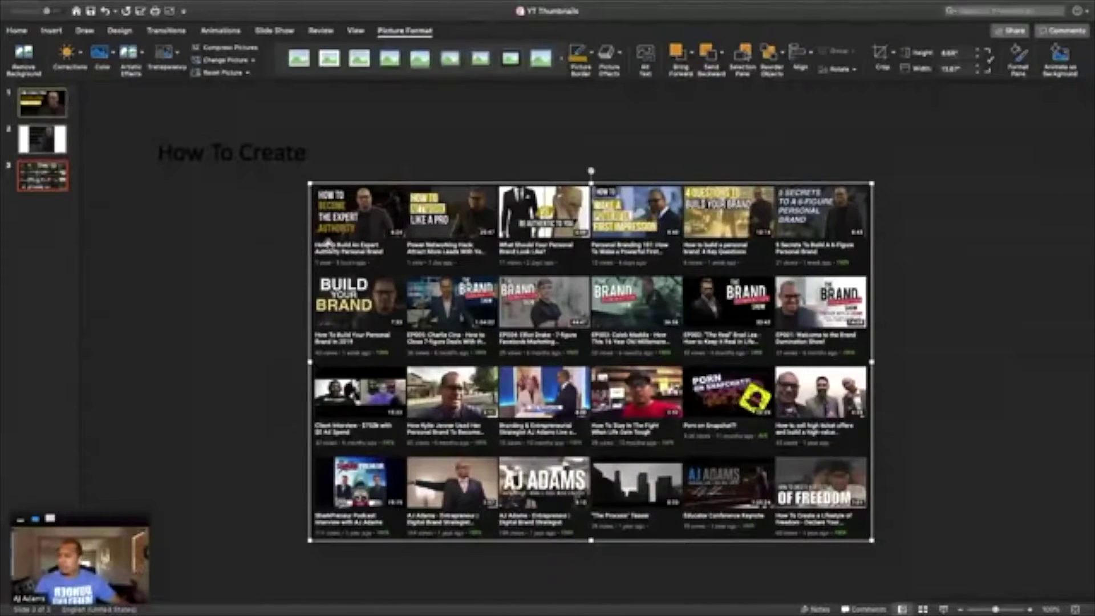
Enlarge the slide previews to view the designs on slides 1 and 2, shrink them again and deselect the screenshot
{"action": "left_click_drag", "start_coordinate": [77, 239], "coordinate": [283, 244]}
{"action": "left_click_drag", "start_coordinate": [120, 529], "coordinate": [565, 6]}
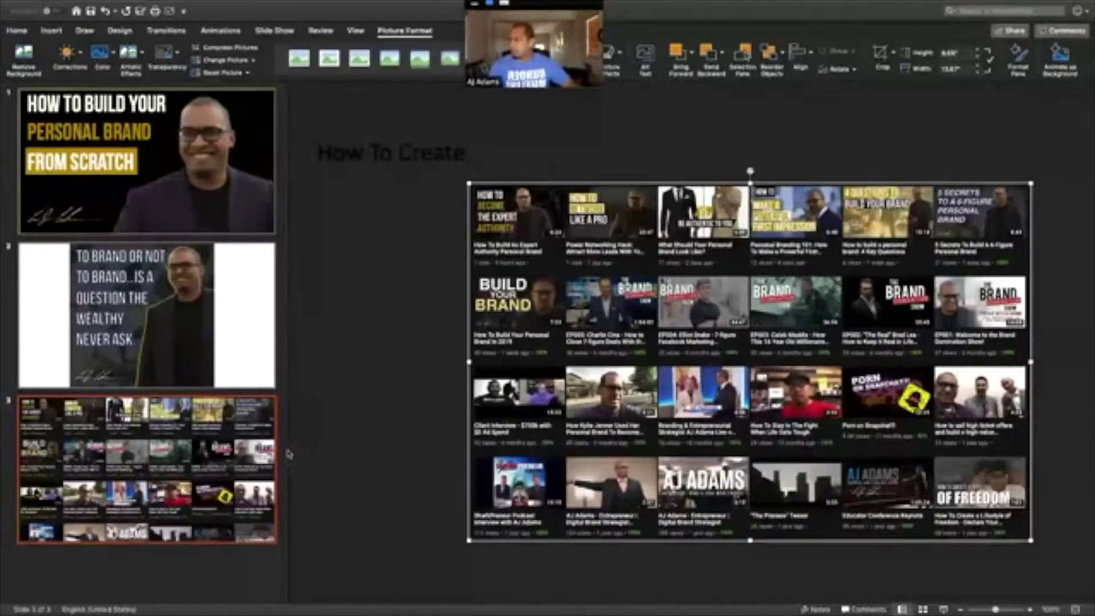
{"action": "left_click_drag", "start_coordinate": [289, 452], "coordinate": [91, 468]}
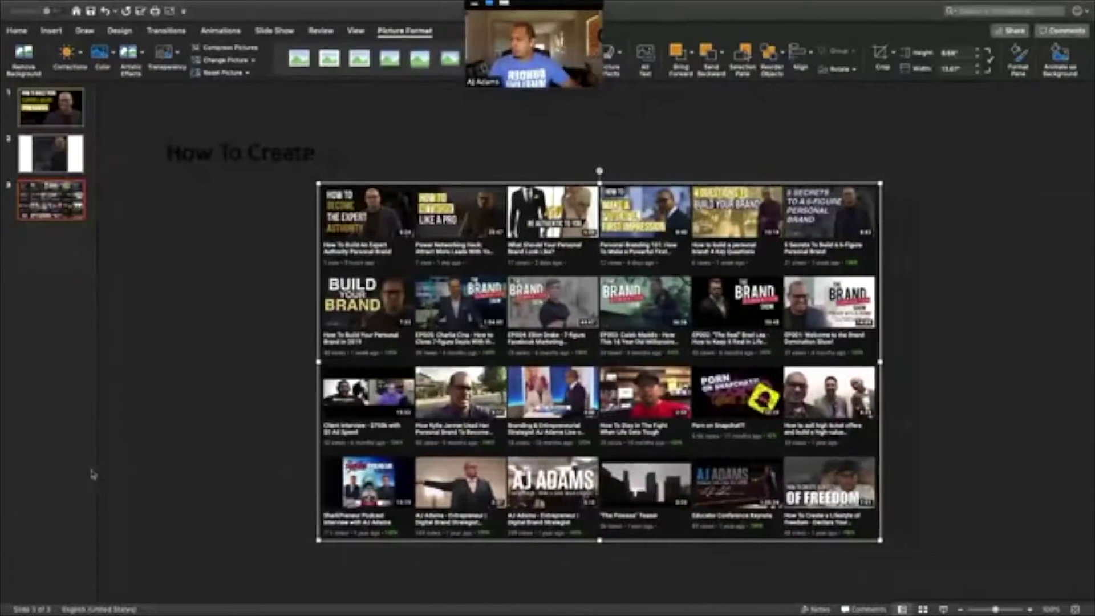
{"action": "left_click", "coordinate": [965, 399]}
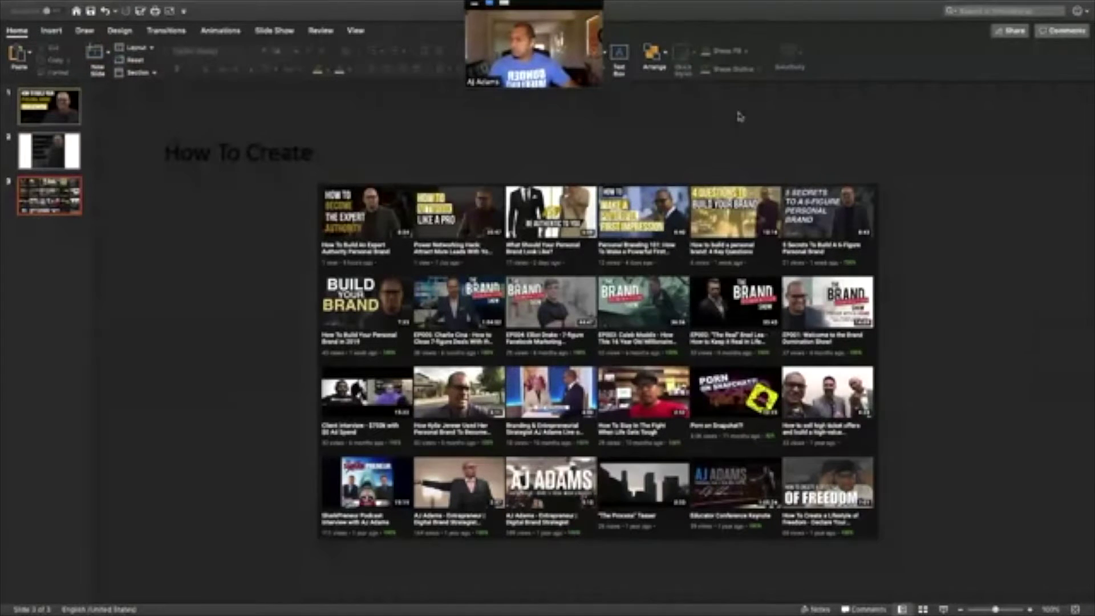
Crop the lower edge of the thumbnails screenshot up to the slide's bottom edge
{"action": "left_click", "coordinate": [667, 215]}
{"action": "left_click_drag", "start_coordinate": [557, 10], "coordinate": [139, 331]}
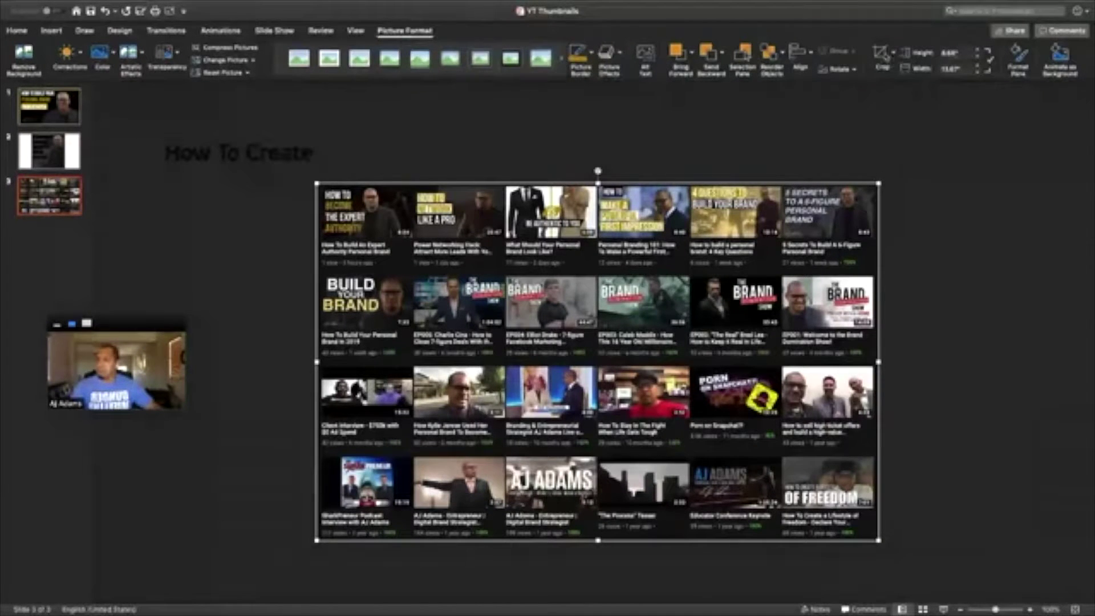
{"action": "left_click", "coordinate": [880, 54]}
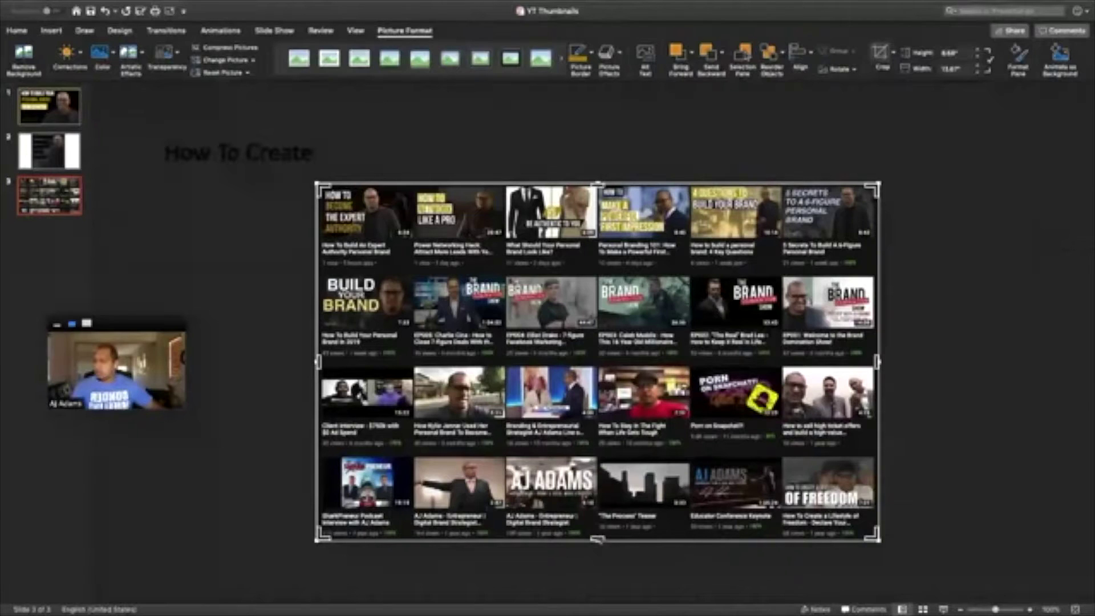
{"action": "left_click_drag", "start_coordinate": [598, 539], "coordinate": [598, 499]}
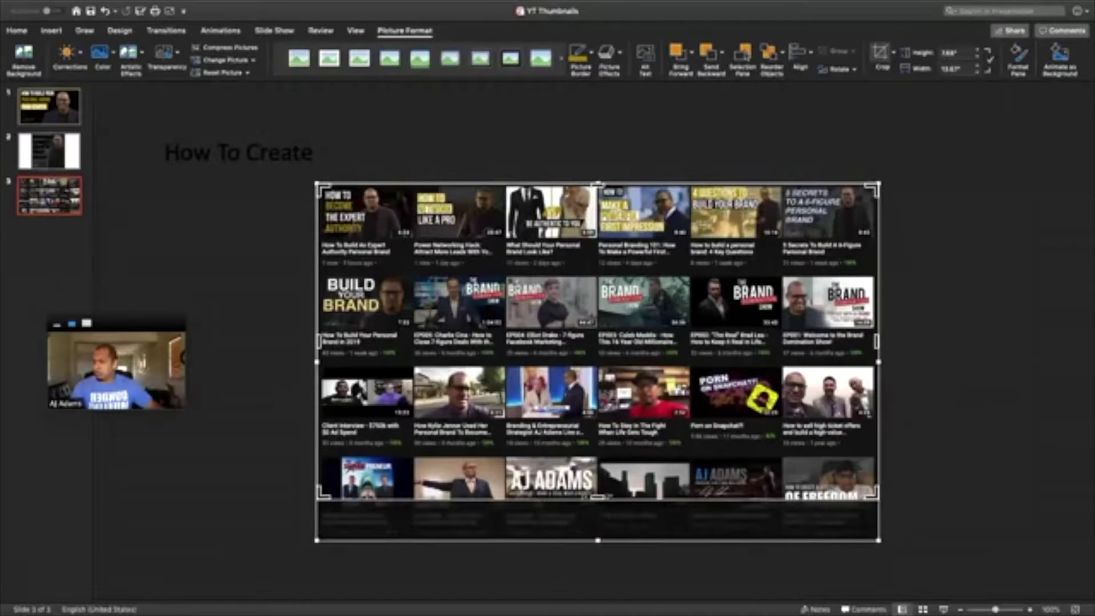
{"action": "left_click", "coordinate": [943, 356]}
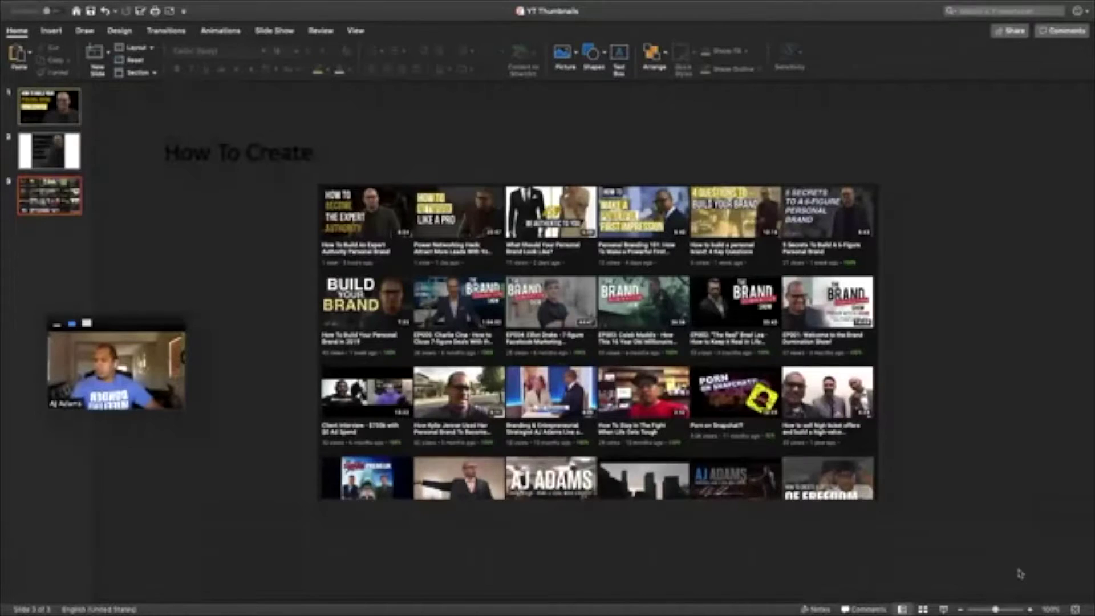
Bring the "How To Create" text box to the front and place it just outside the slide's upper-left corner
{"action": "left_click", "coordinate": [1031, 609]}
{"action": "left_click", "coordinate": [1031, 610]}
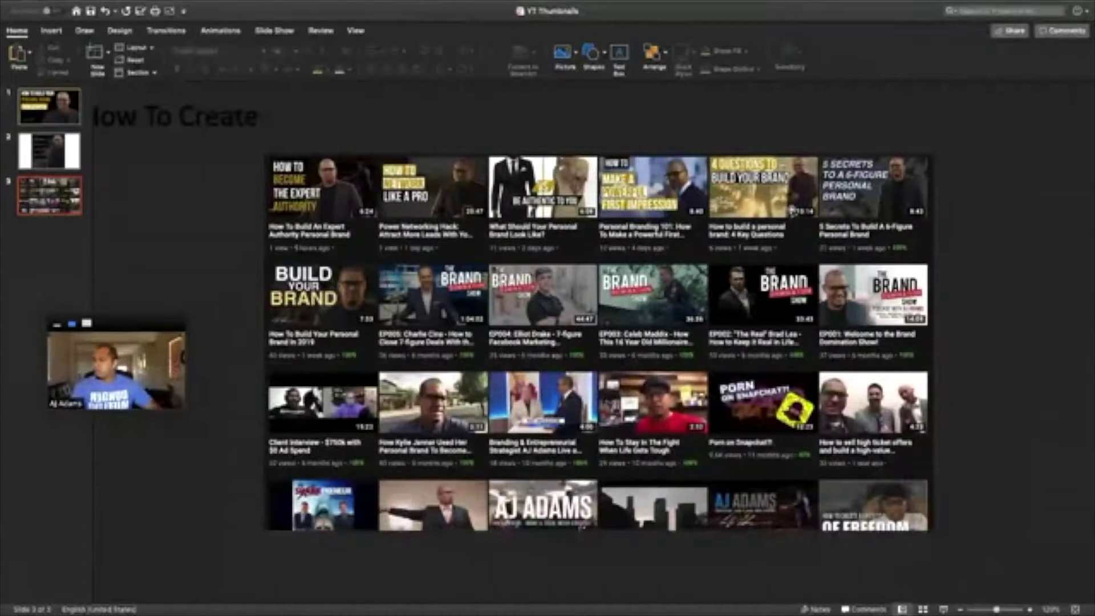
{"action": "left_click", "coordinate": [185, 110]}
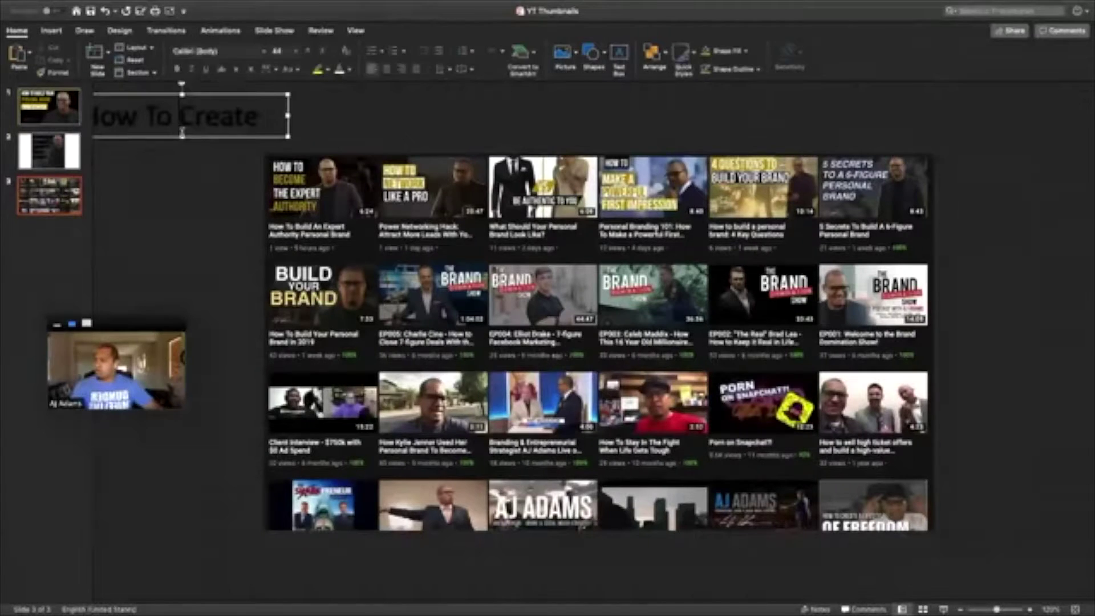
{"action": "left_click_drag", "start_coordinate": [189, 136], "coordinate": [423, 250]}
{"action": "key", "text": "super+z"}
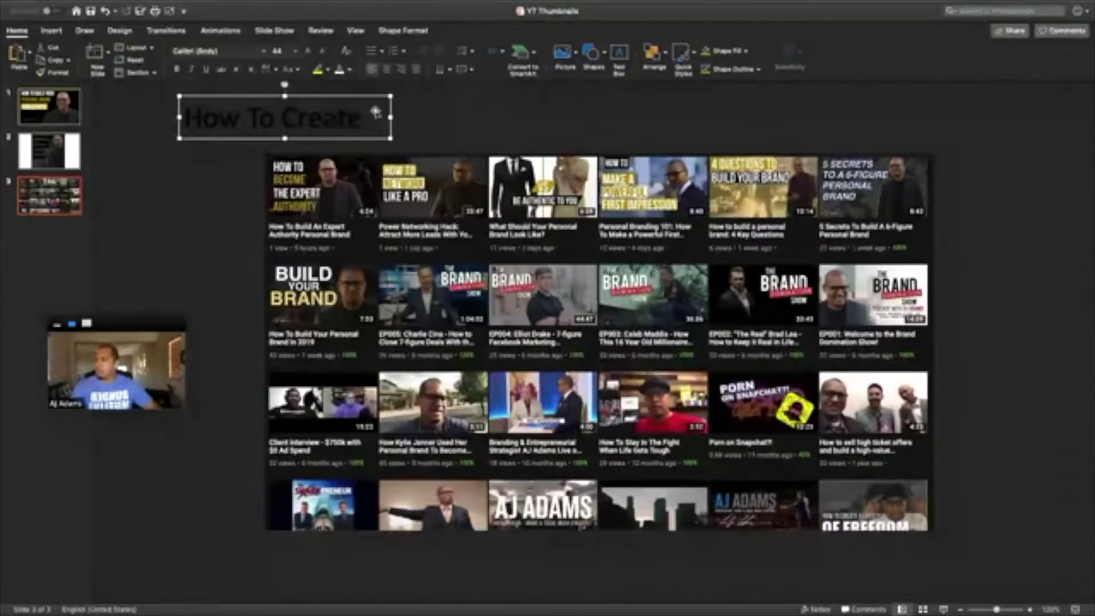
{"action": "left_click_drag", "start_coordinate": [353, 139], "coordinate": [388, 142]}
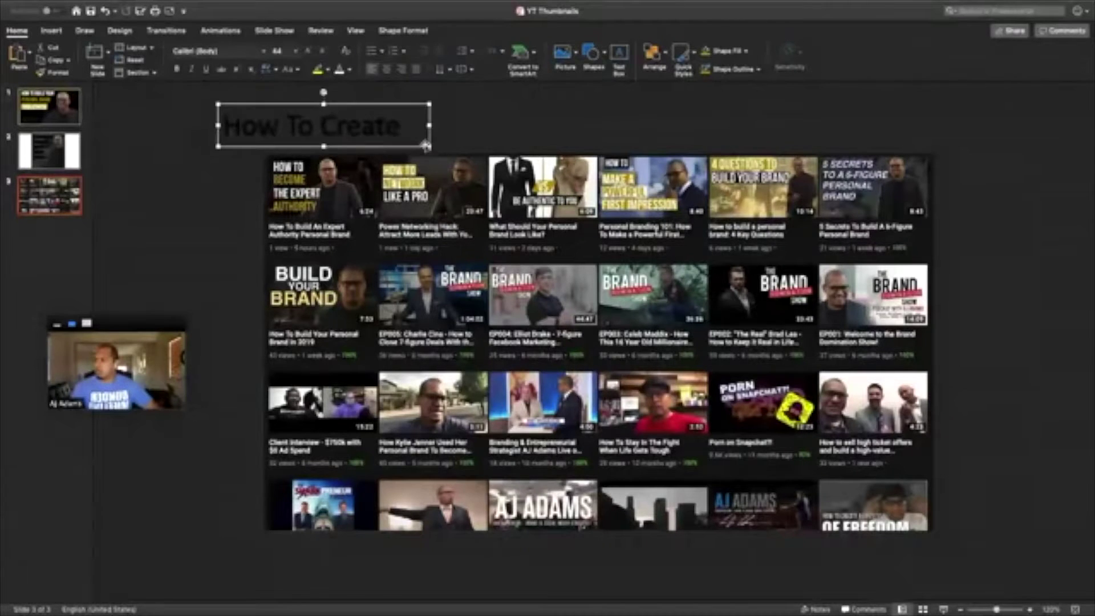
{"action": "left_click", "coordinate": [666, 53]}
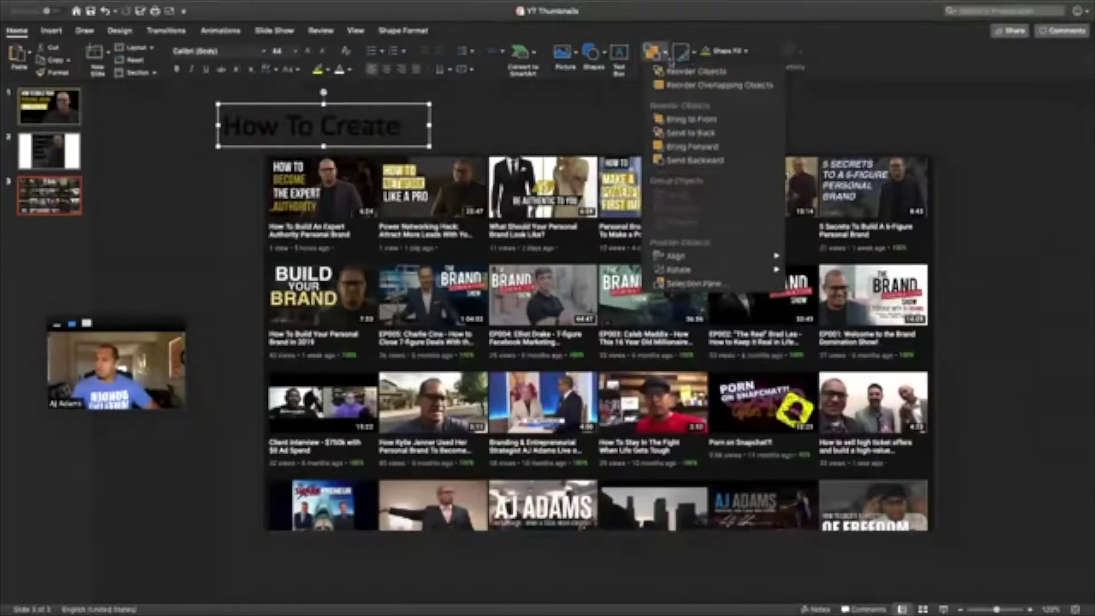
{"action": "left_click", "coordinate": [706, 121]}
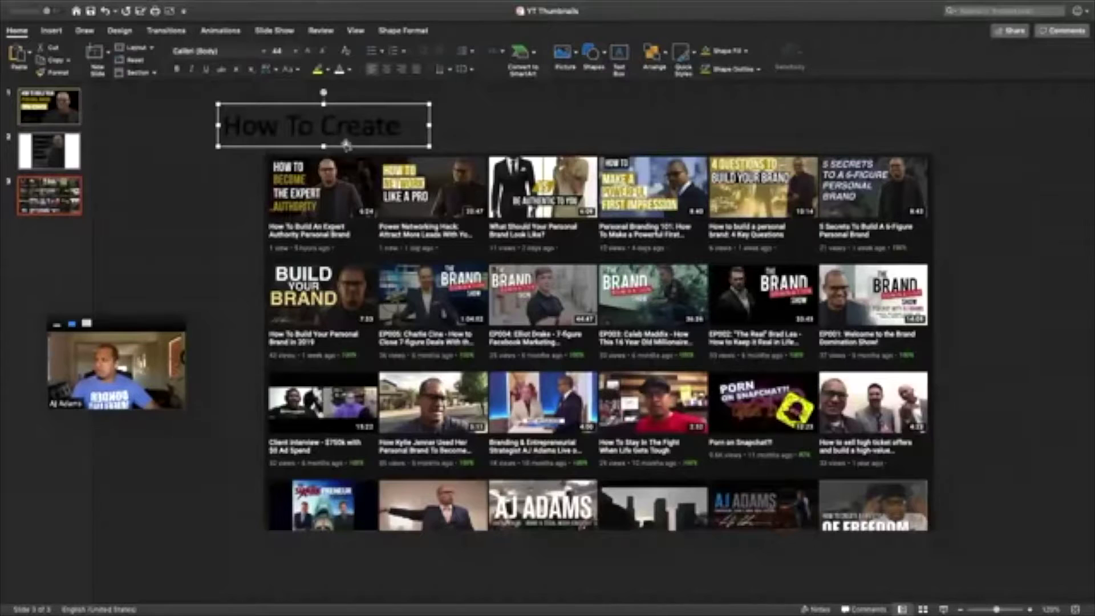
{"action": "left_click_drag", "start_coordinate": [346, 144], "coordinate": [257, 122]}
Draw a rectangle about 13.9 by 7.9 inches over the screenshot, covering the whole slide
{"action": "left_click", "coordinate": [137, 47]}
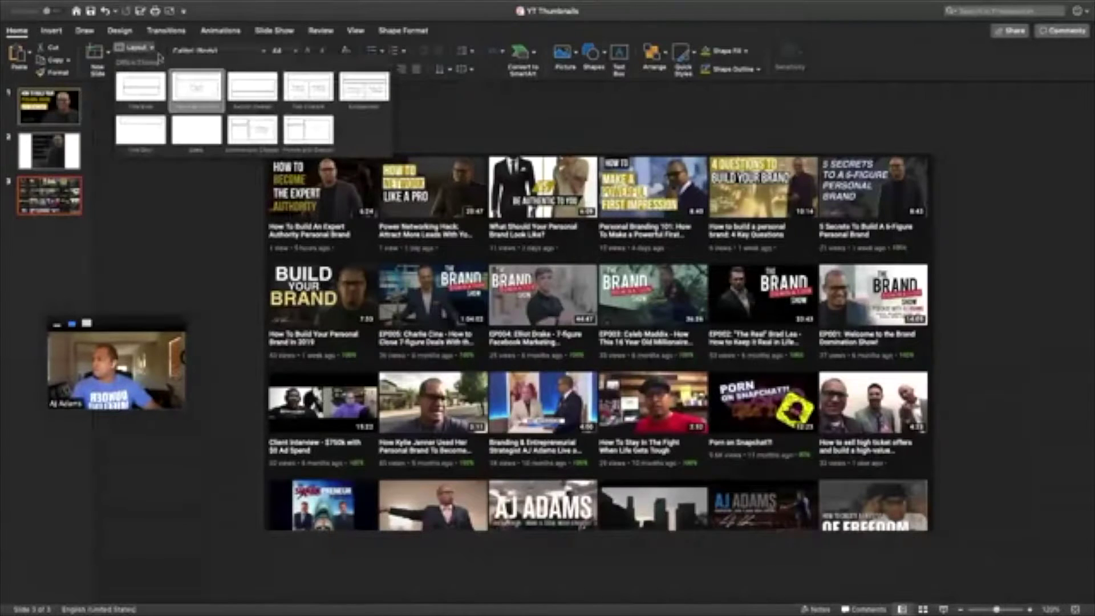
{"action": "left_click", "coordinate": [57, 32]}
{"action": "left_click", "coordinate": [57, 32]}
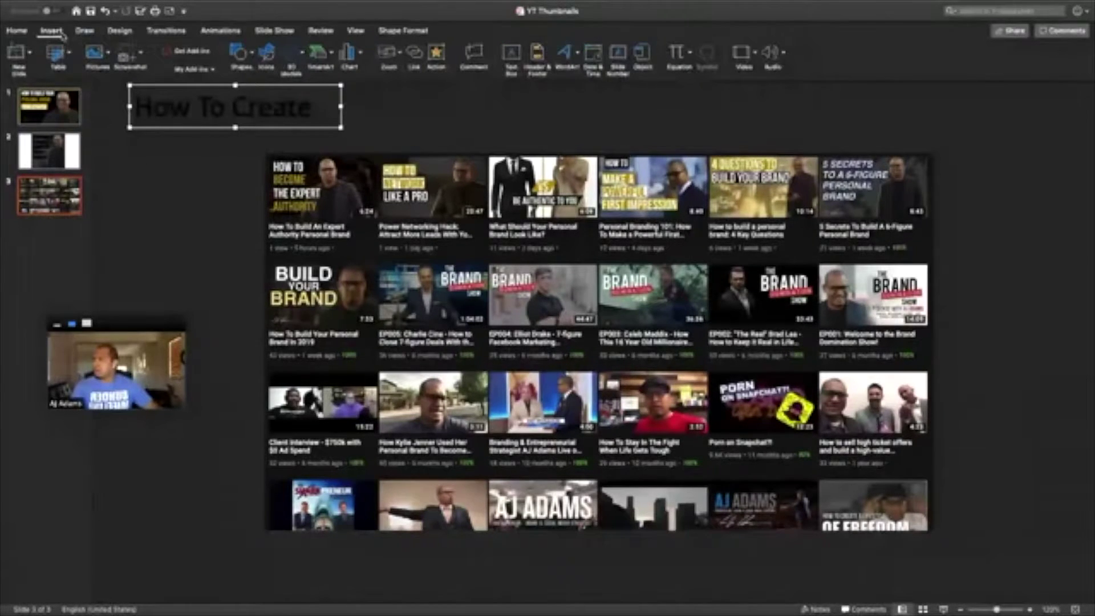
{"action": "left_click", "coordinate": [108, 55]}
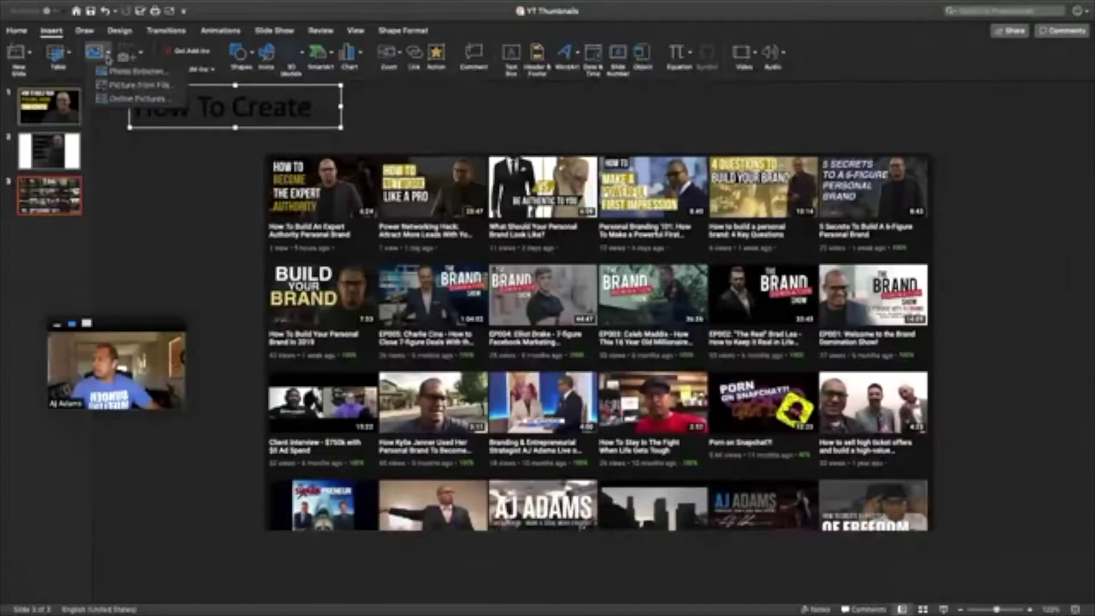
{"action": "left_click", "coordinate": [159, 85]}
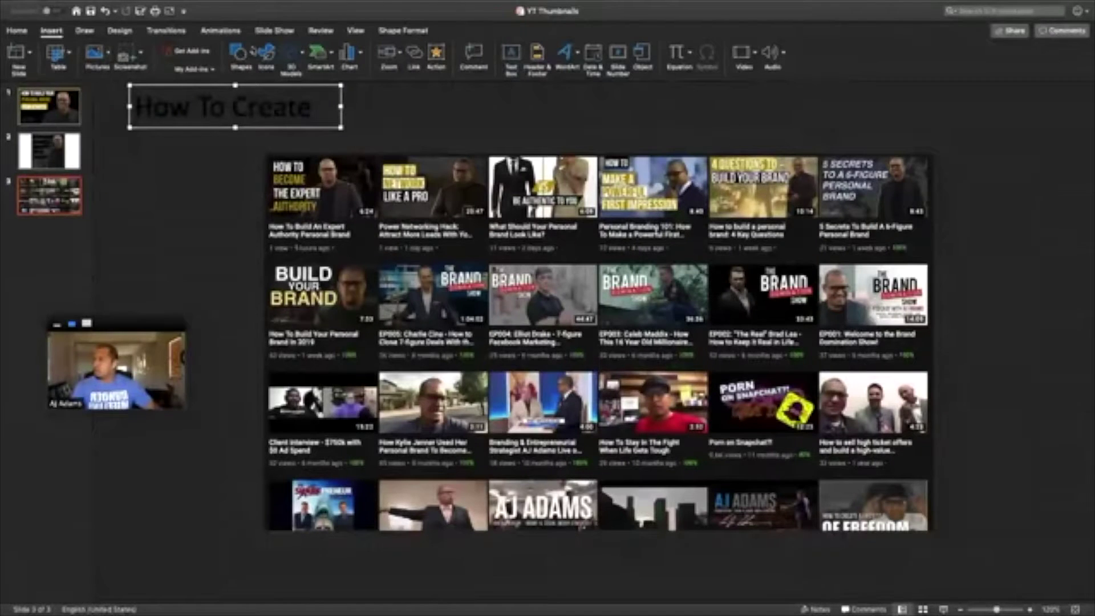
{"action": "left_click", "coordinate": [239, 55]}
{"action": "left_click", "coordinate": [334, 88]}
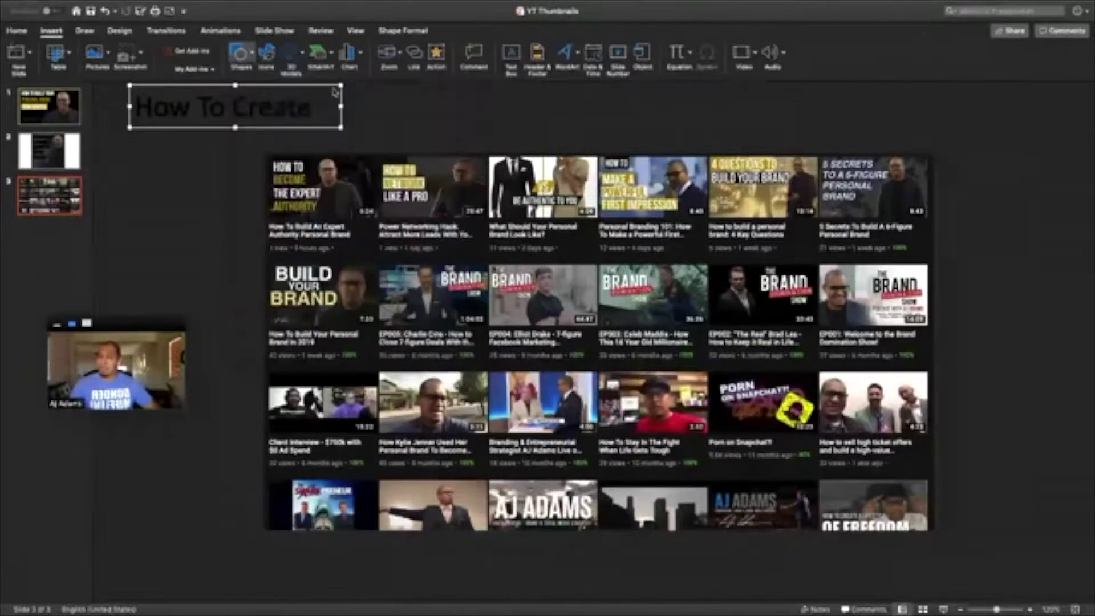
{"action": "left_click_drag", "start_coordinate": [257, 149], "coordinate": [950, 533]}
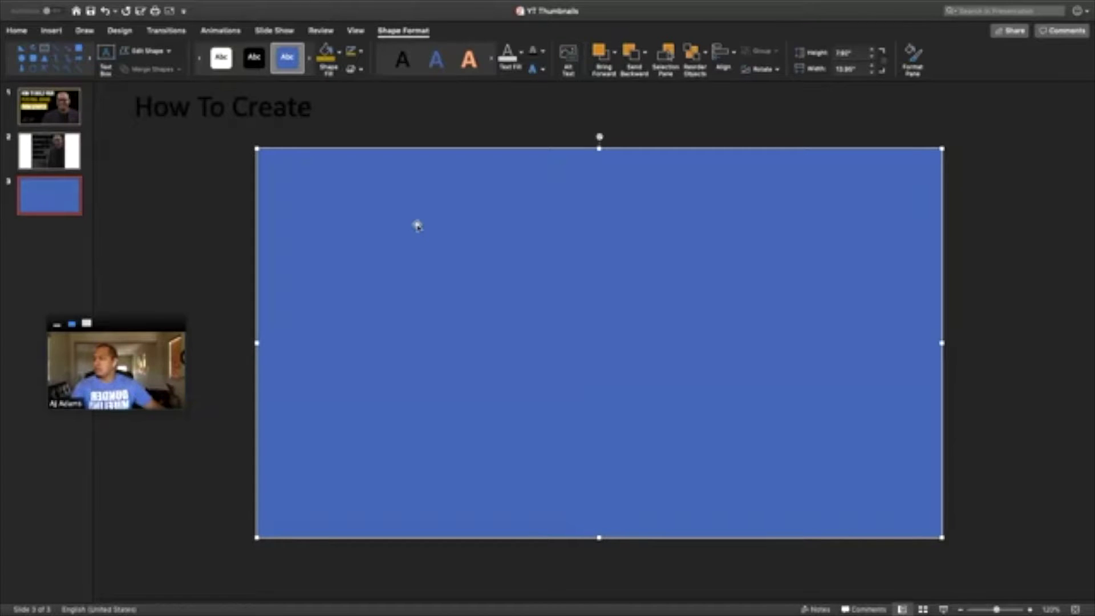
Fill the rectangle with dark gold and lower the fill's opacity so the screenshot shows through
{"action": "left_click", "coordinate": [255, 58]}
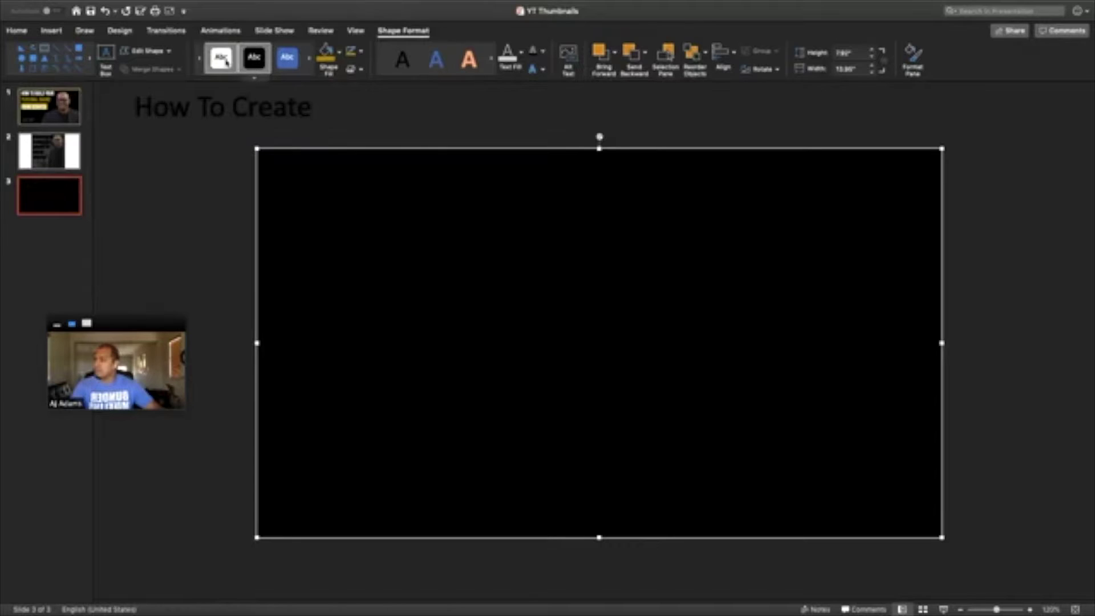
{"action": "left_click", "coordinate": [340, 54]}
{"action": "left_click", "coordinate": [333, 56]}
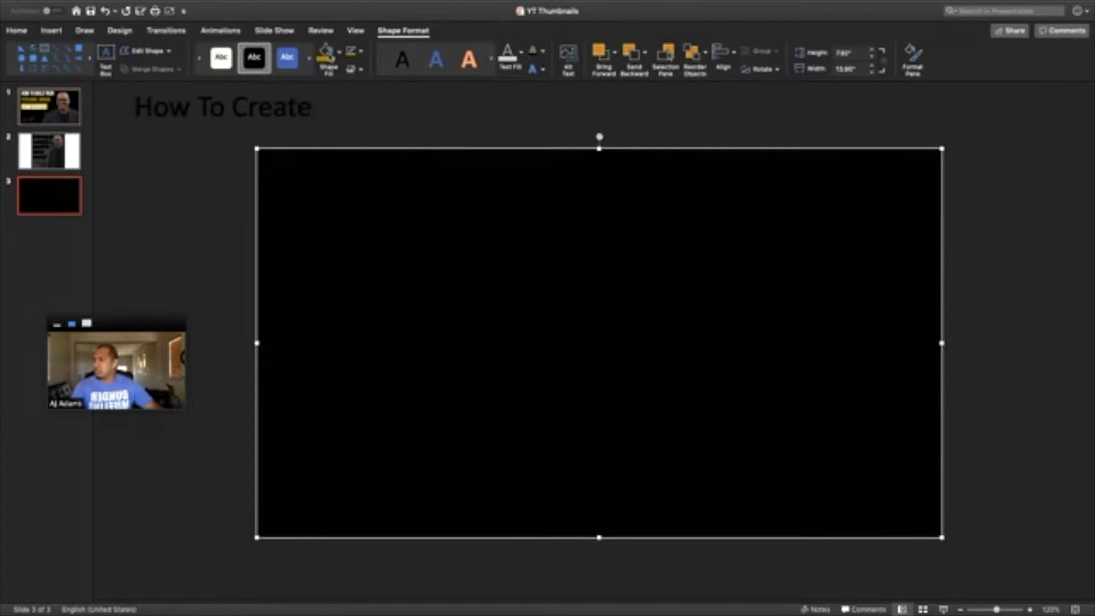
{"action": "left_click", "coordinate": [328, 55]}
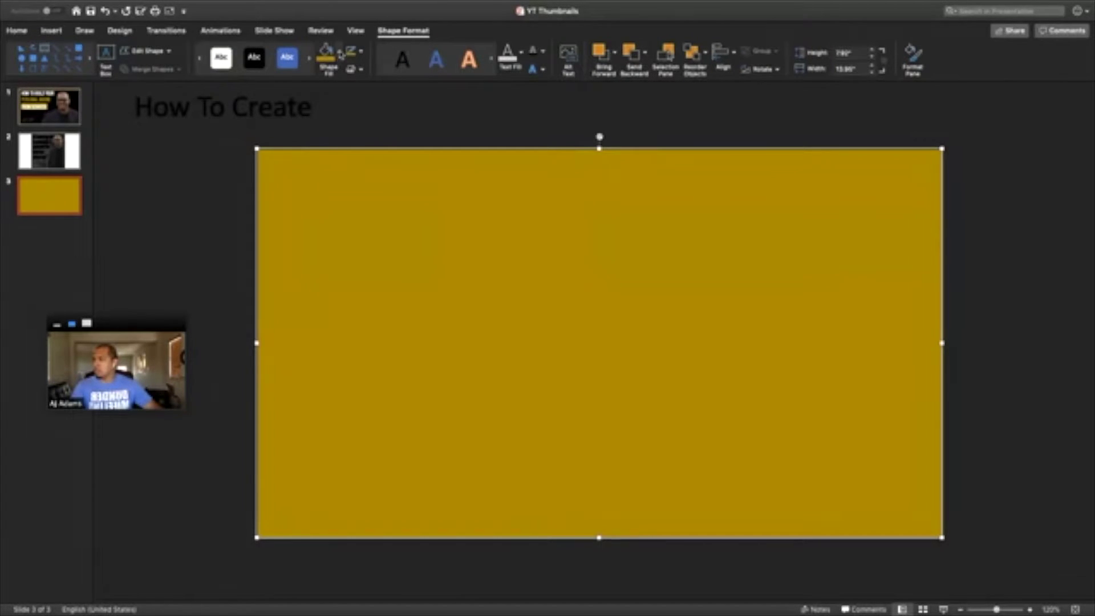
{"action": "left_click", "coordinate": [340, 55]}
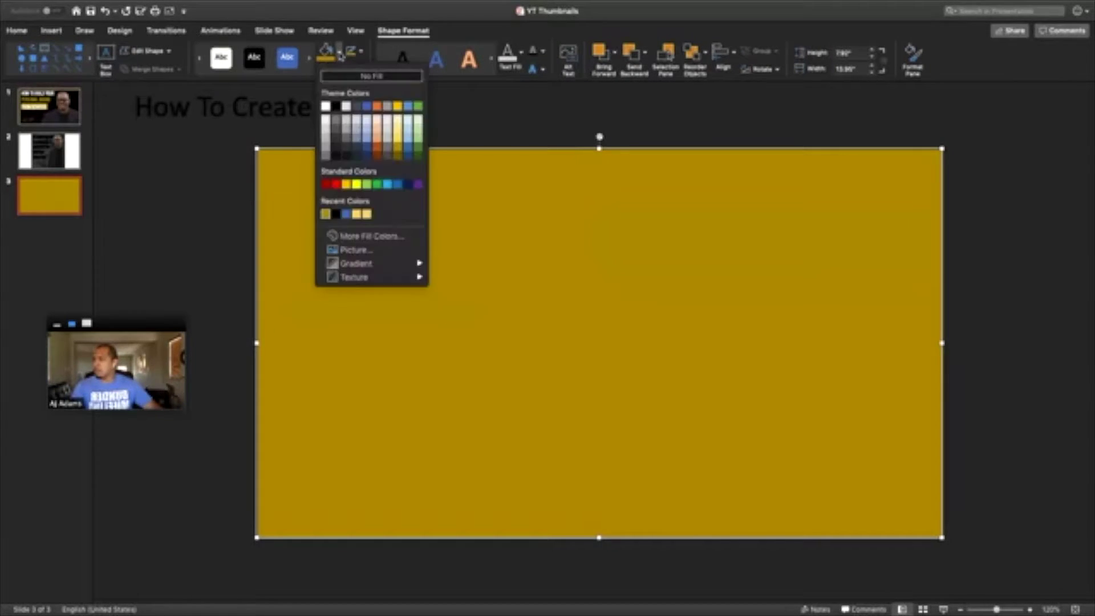
{"action": "left_click", "coordinate": [369, 236]}
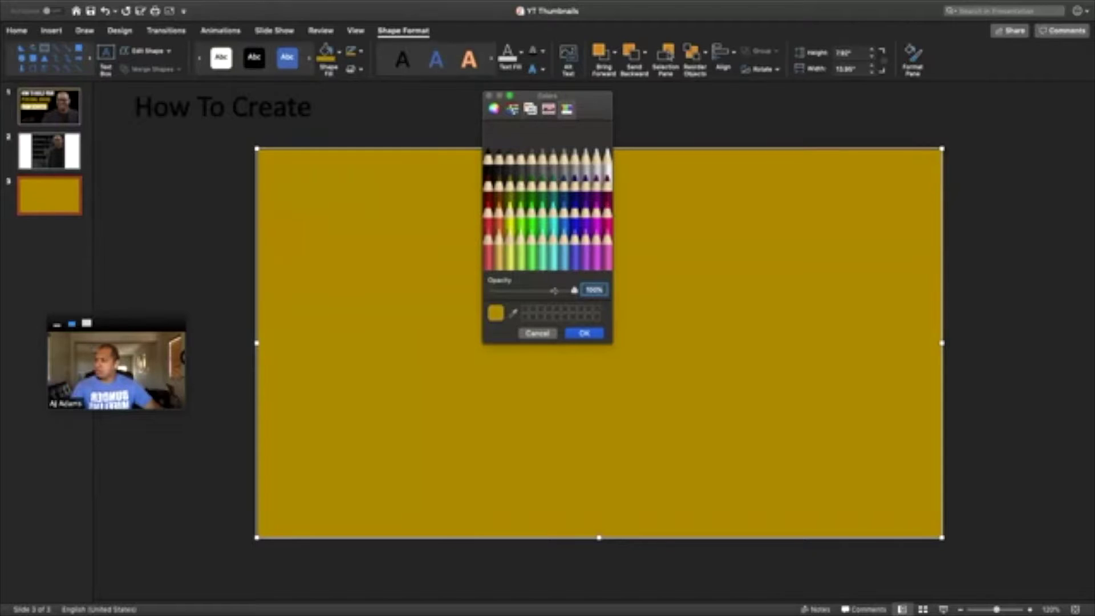
{"action": "left_click", "coordinate": [535, 292]}
{"action": "left_click", "coordinate": [584, 334]}
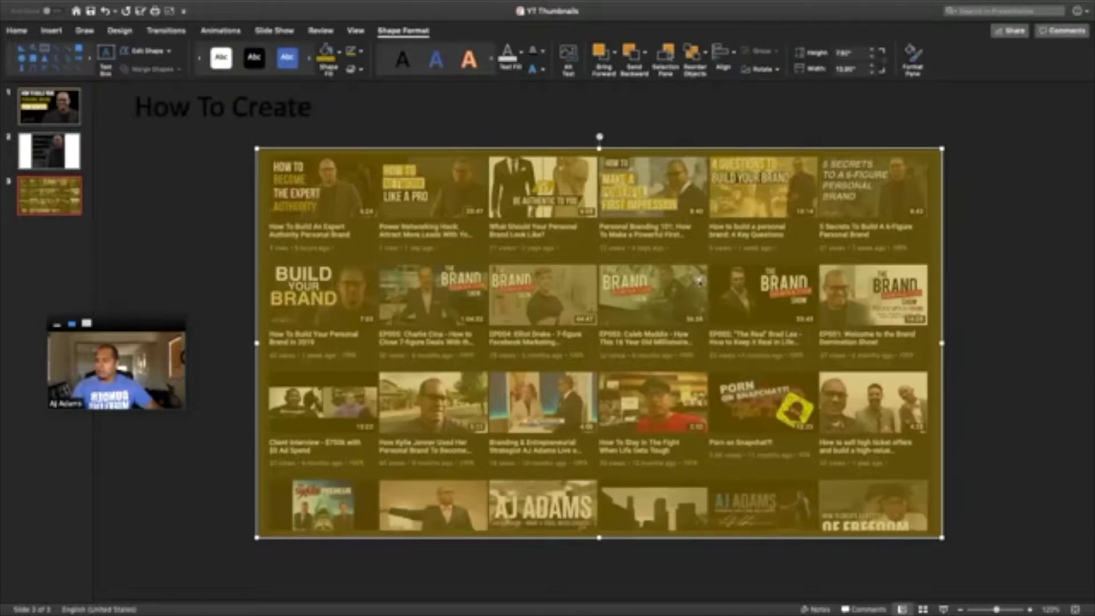
Change the overlay rectangle's fill color to black while keeping it semi-transparent, undoing the opaque black shape style tried first
{"action": "left_click", "coordinate": [257, 59]}
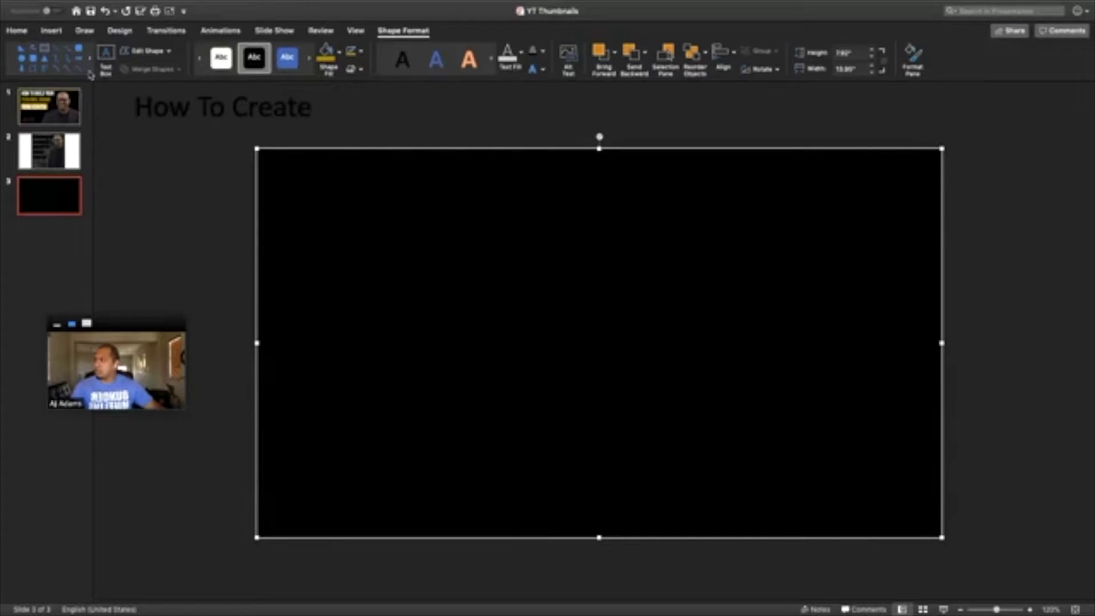
{"action": "left_click", "coordinate": [105, 11]}
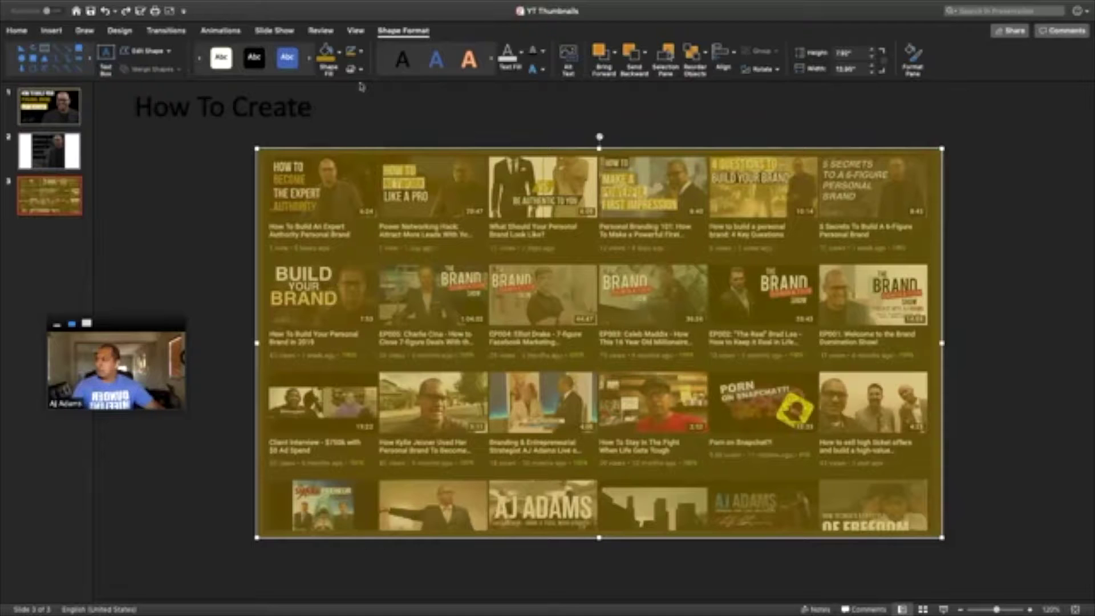
{"action": "left_click", "coordinate": [338, 52]}
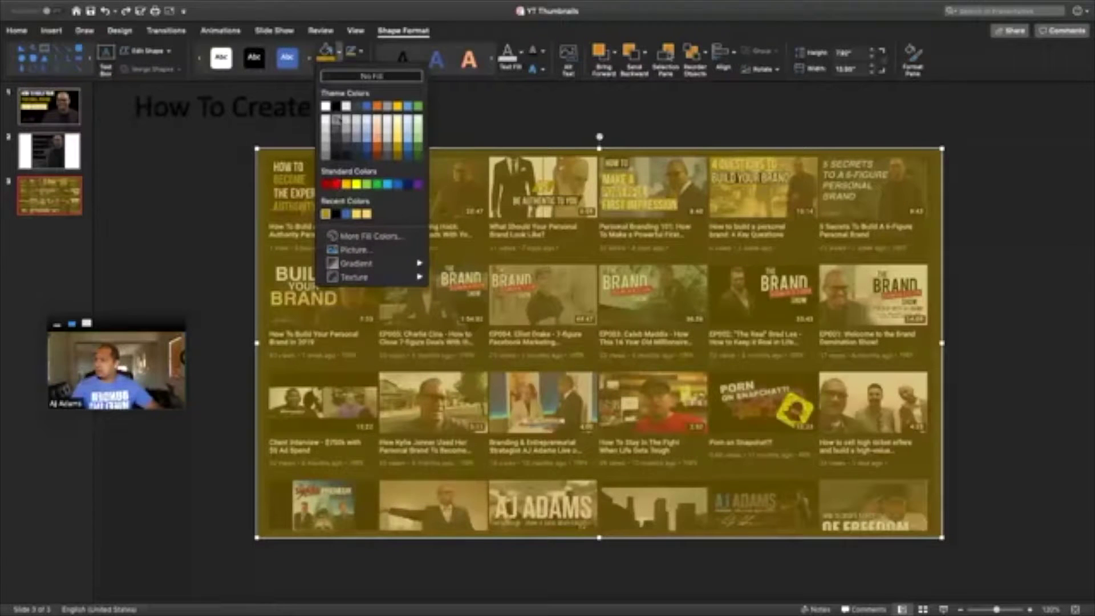
{"action": "left_click", "coordinate": [336, 107]}
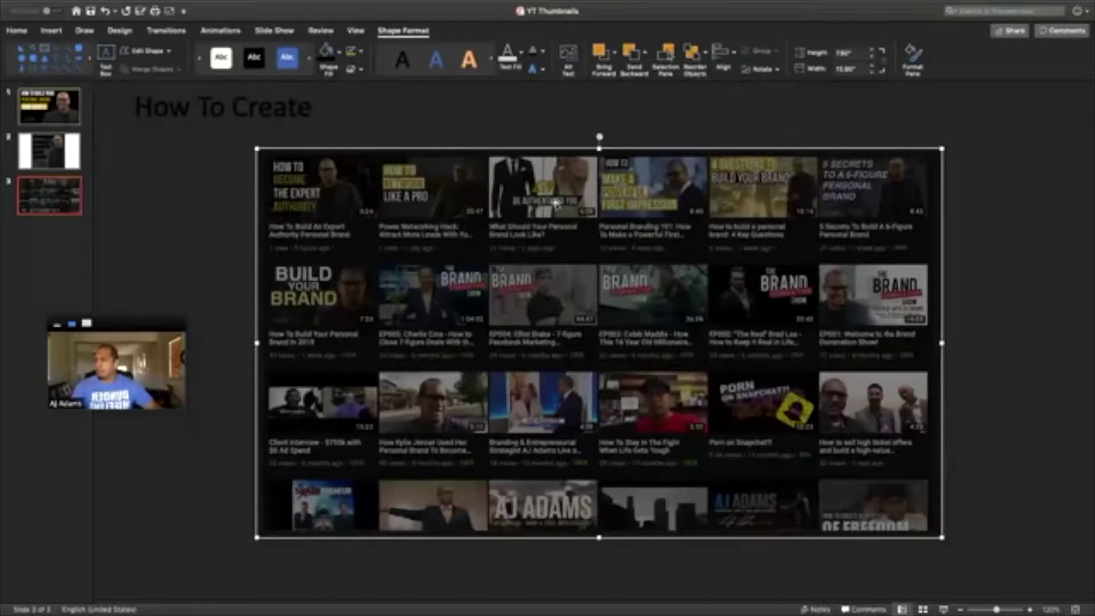
{"action": "mouse_move", "coordinate": [473, 213]}
{"action": "left_mouse_down"}
{"action": "mouse_move", "coordinate": [642, 423]}
{"action": "mouse_move", "coordinate": [472, 212]}
{"action": "left_mouse_up"}
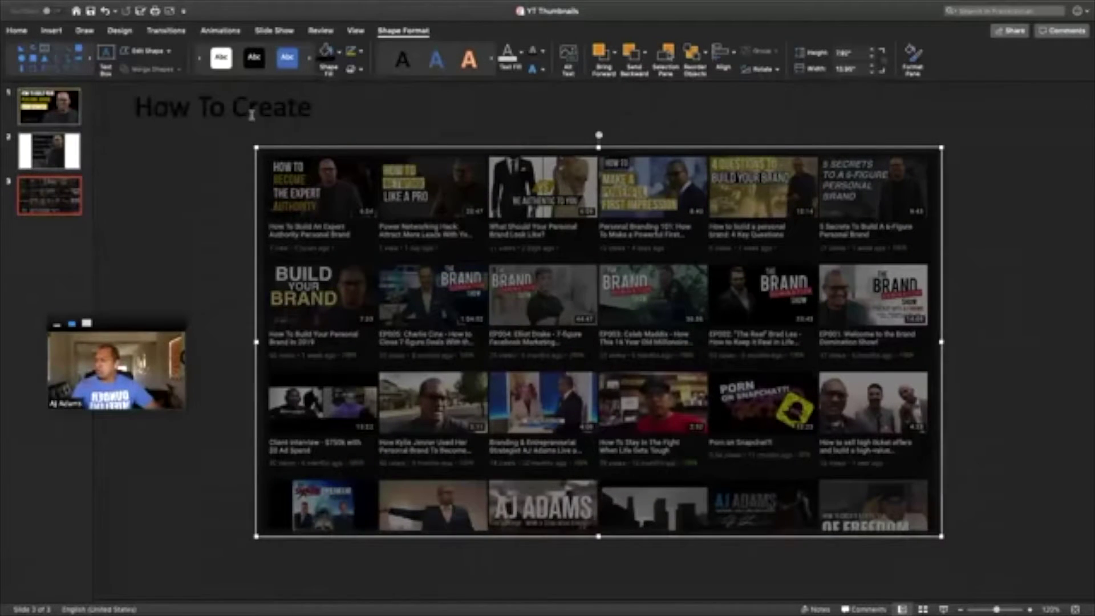
Change the "How To Create" text color to white and move its text box above the middle of the slide's upper edge
{"action": "left_click", "coordinate": [251, 114]}
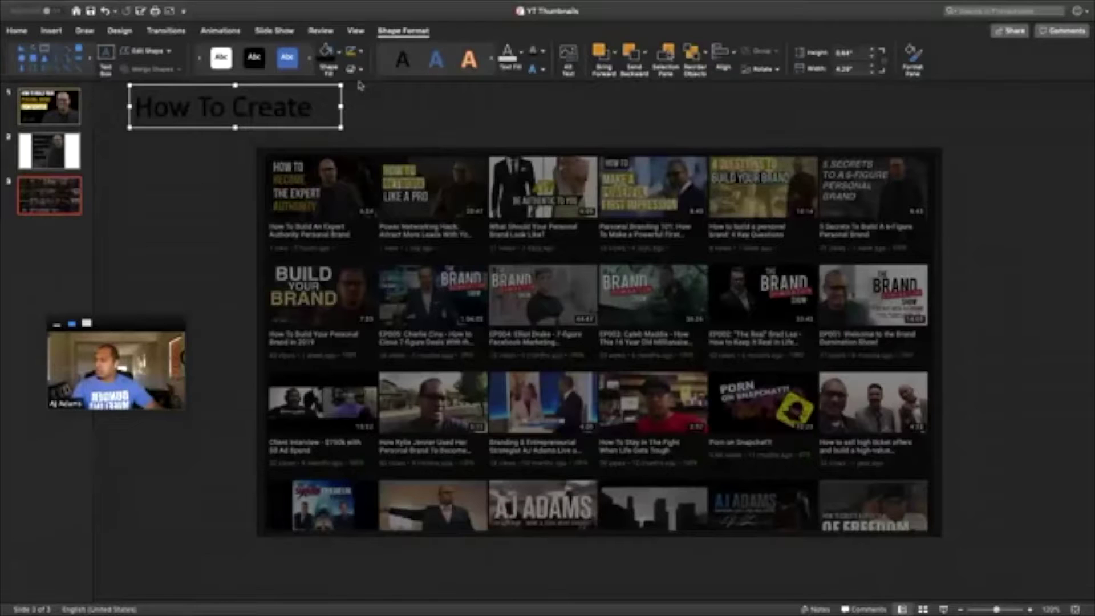
{"action": "left_click", "coordinate": [17, 32]}
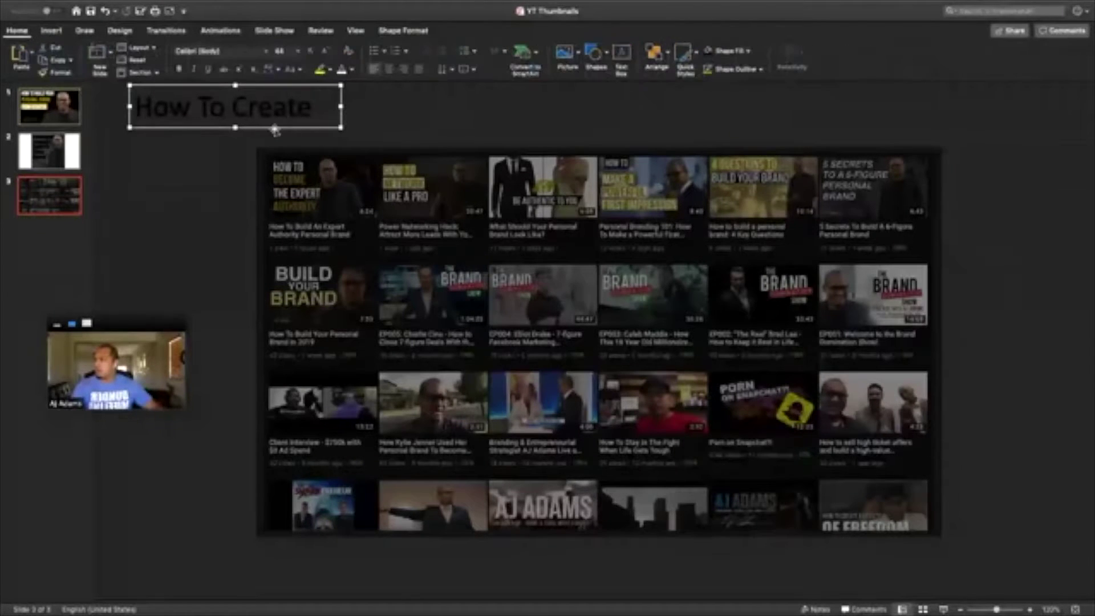
{"action": "left_click", "coordinate": [340, 69]}
{"action": "left_click_drag", "start_coordinate": [220, 129], "coordinate": [597, 140]}
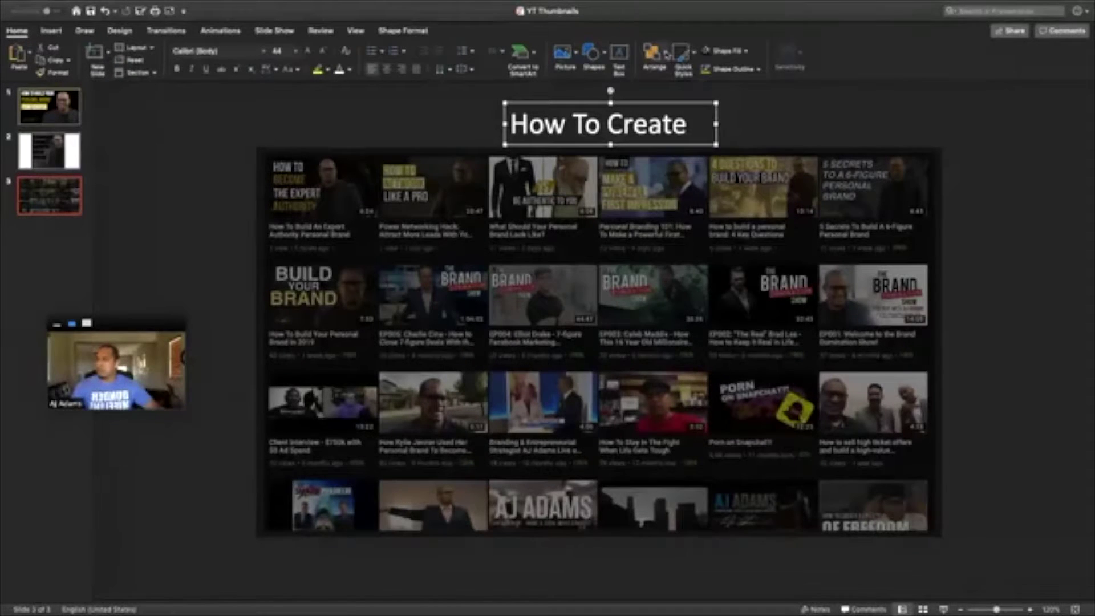
Review the stacking order of the overlapping objects and keep the "How To Create" text as the frontmost layer
{"action": "left_click", "coordinate": [666, 53]}
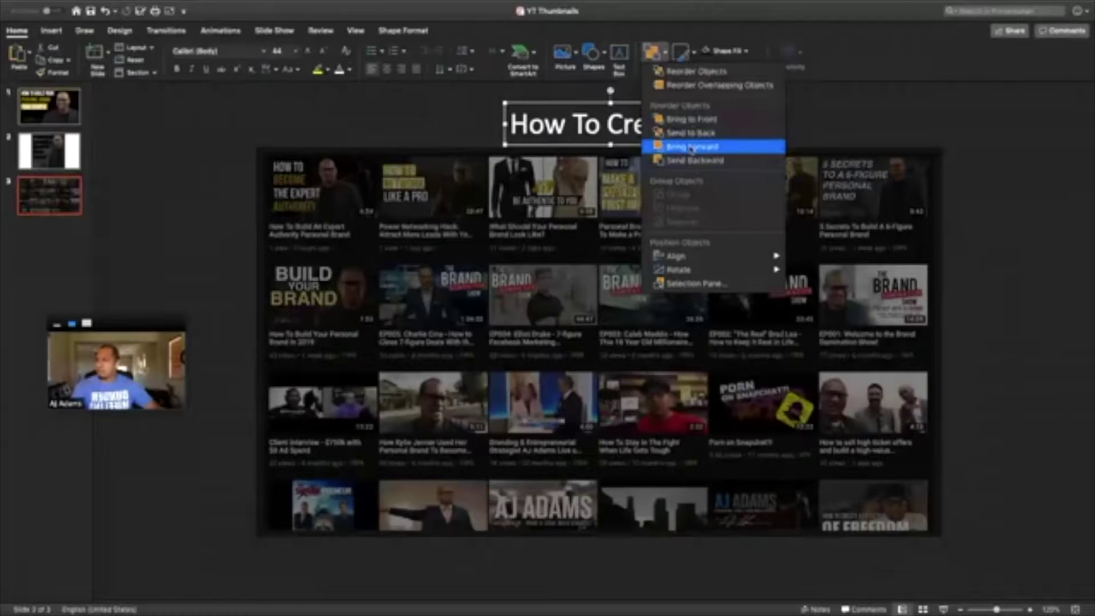
{"action": "left_click", "coordinate": [695, 85]}
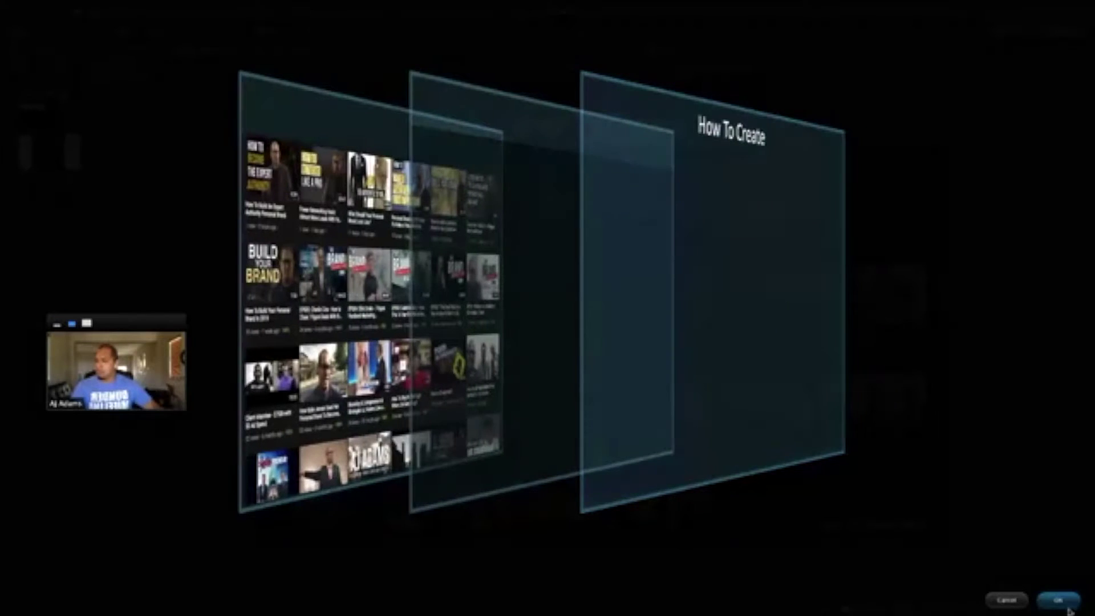
{"action": "left_click", "coordinate": [1065, 604]}
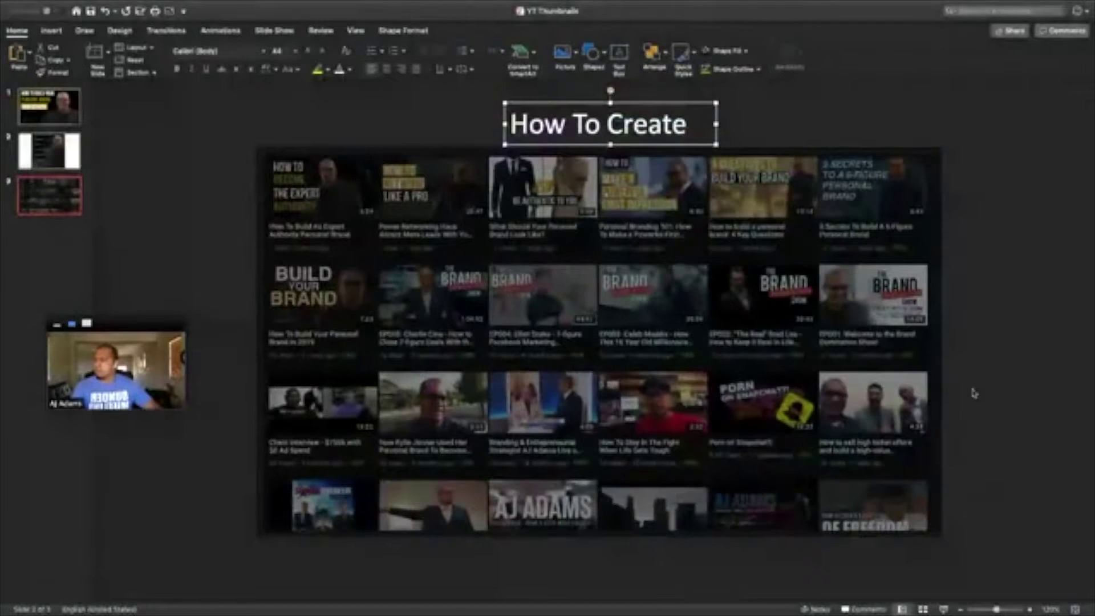
Place the "How To Create" text in the slide's upper-left area, enlarge it to 66 pt and widen its box to fit one line
{"action": "left_click_drag", "start_coordinate": [664, 145], "coordinate": [411, 238]}
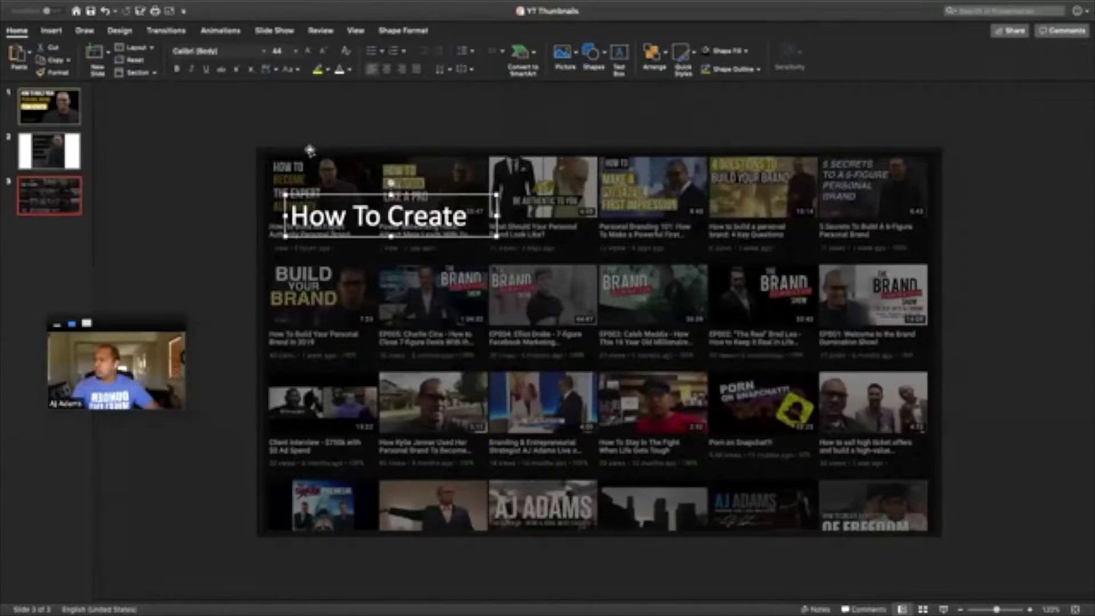
{"action": "left_click", "coordinate": [311, 54]}
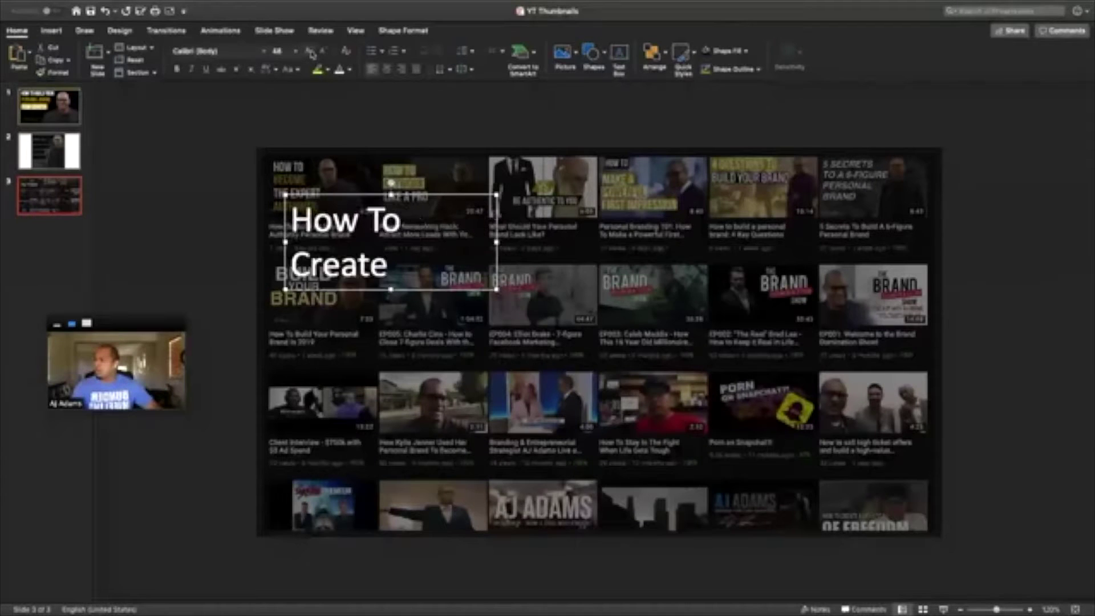
{"action": "left_click", "coordinate": [310, 55]}
{"action": "left_click_drag", "start_coordinate": [498, 253], "coordinate": [582, 253]}
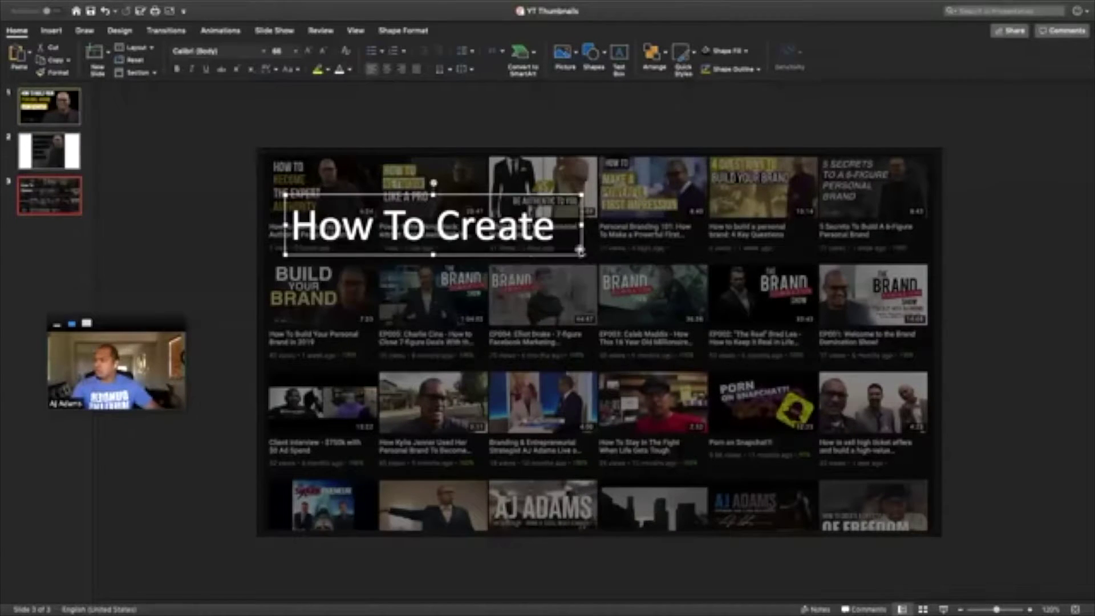
{"action": "left_click_drag", "start_coordinate": [511, 256], "coordinate": [530, 241]}
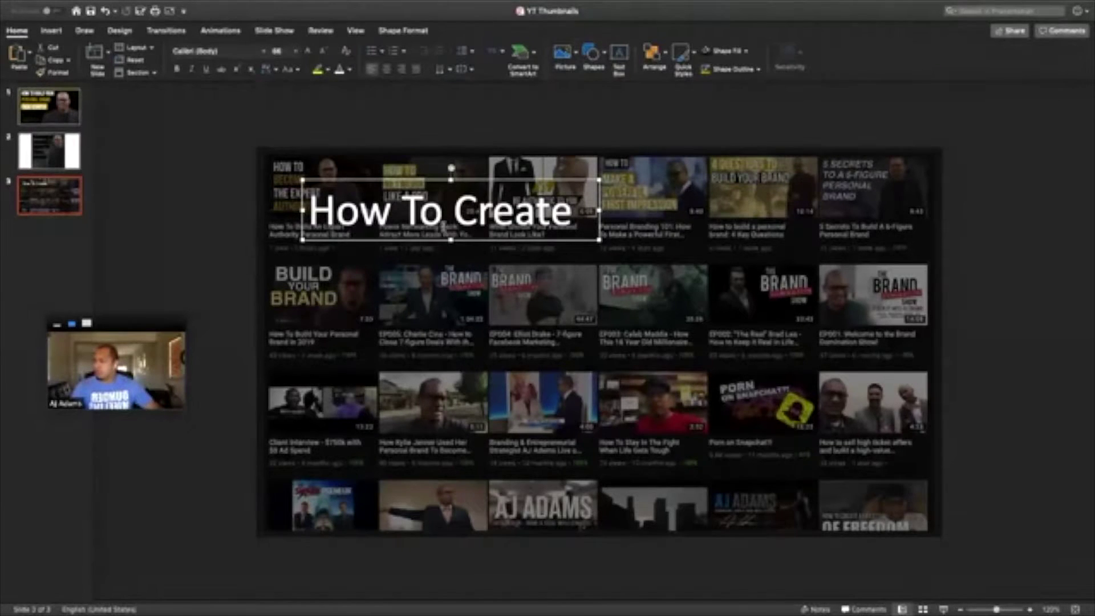
Check which font the "How to Build Your" title on slide 1 uses
{"action": "left_click", "coordinate": [57, 115]}
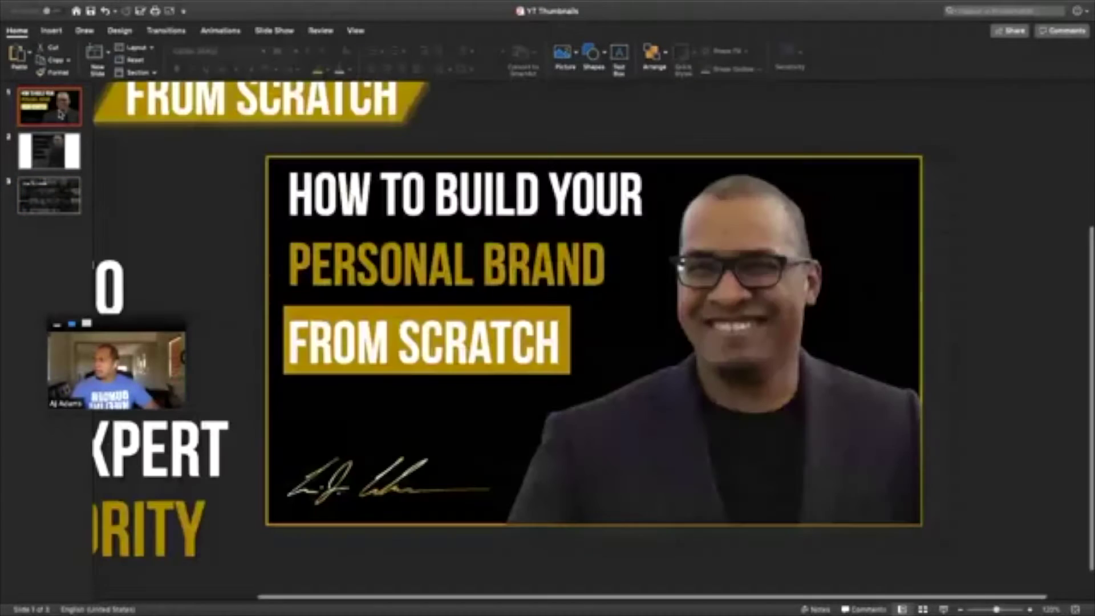
{"action": "left_click", "coordinate": [425, 188]}
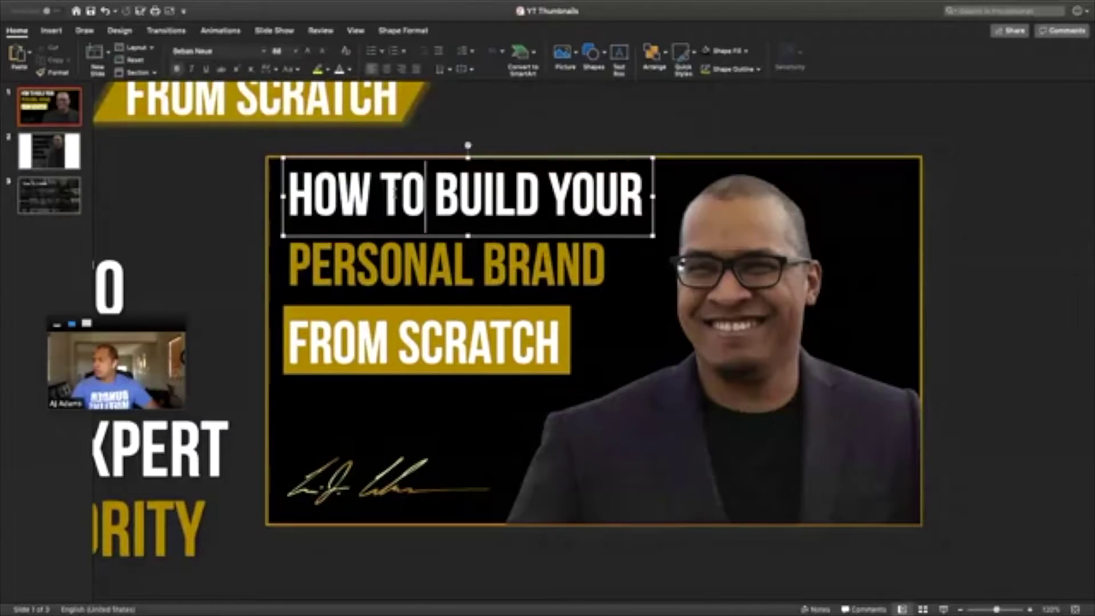
{"action": "left_click", "coordinate": [194, 50]}
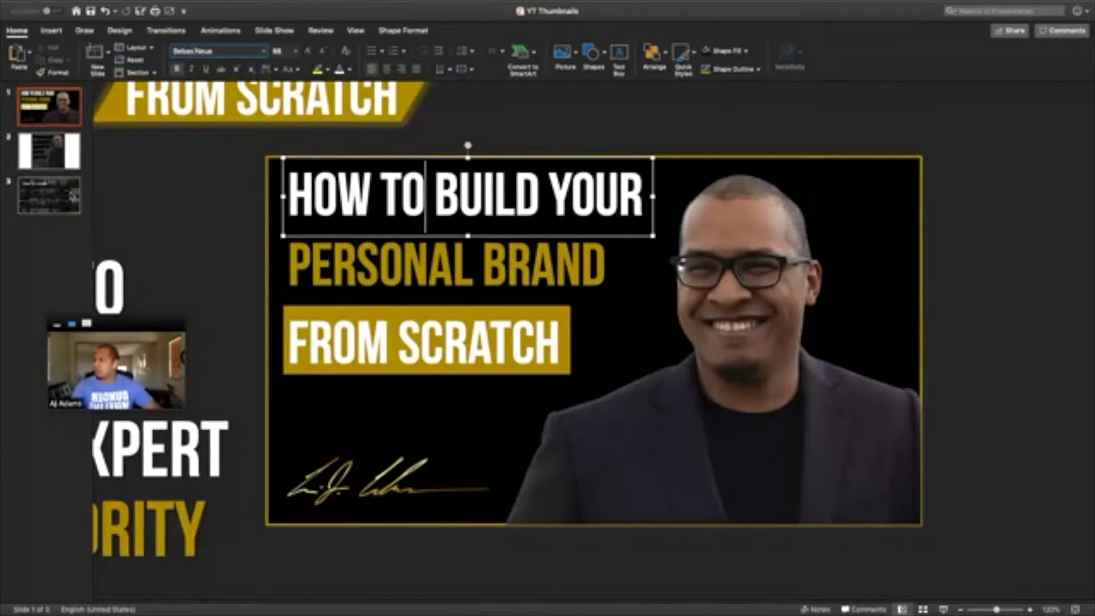
Set the font of the "How To Create" text on slide 3 to Bebas Neue
{"action": "left_click", "coordinate": [73, 197]}
{"action": "left_click", "coordinate": [415, 213]}
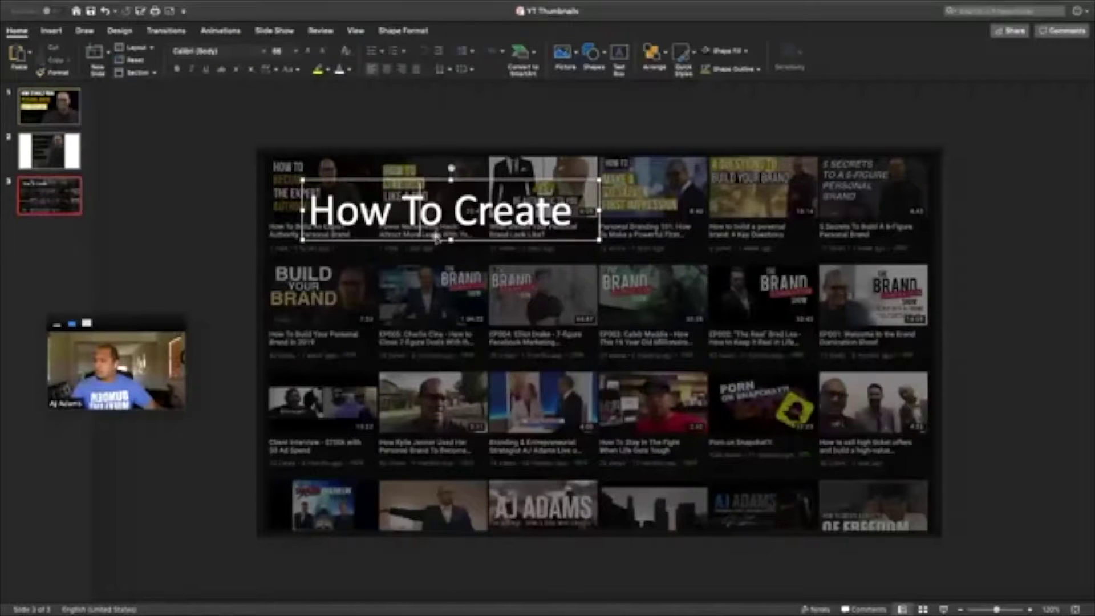
{"action": "triple_click", "coordinate": [437, 225]}
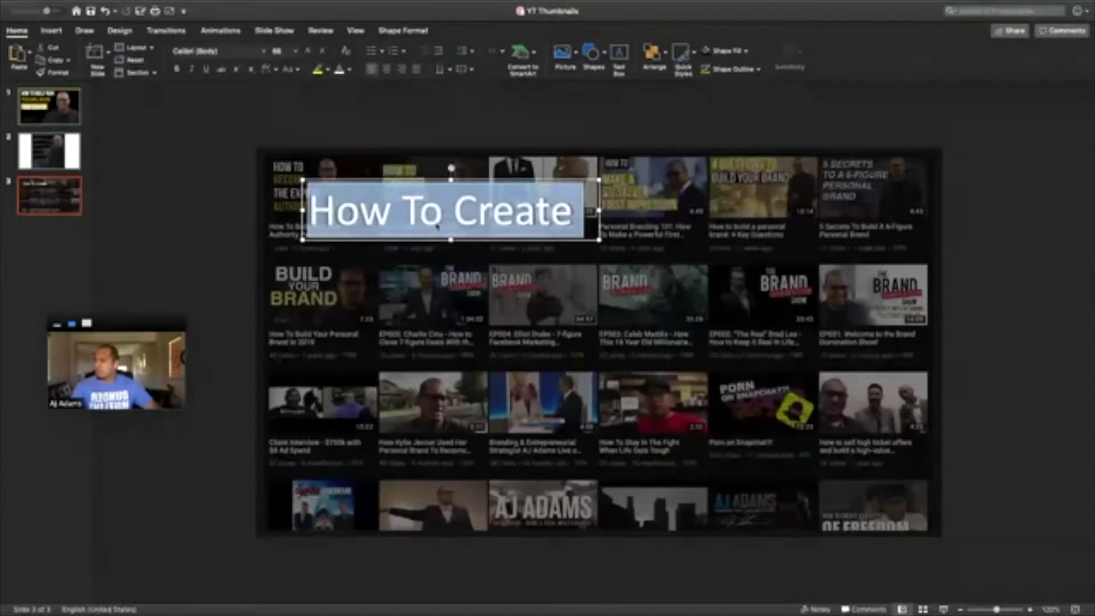
{"action": "left_click", "coordinate": [450, 241]}
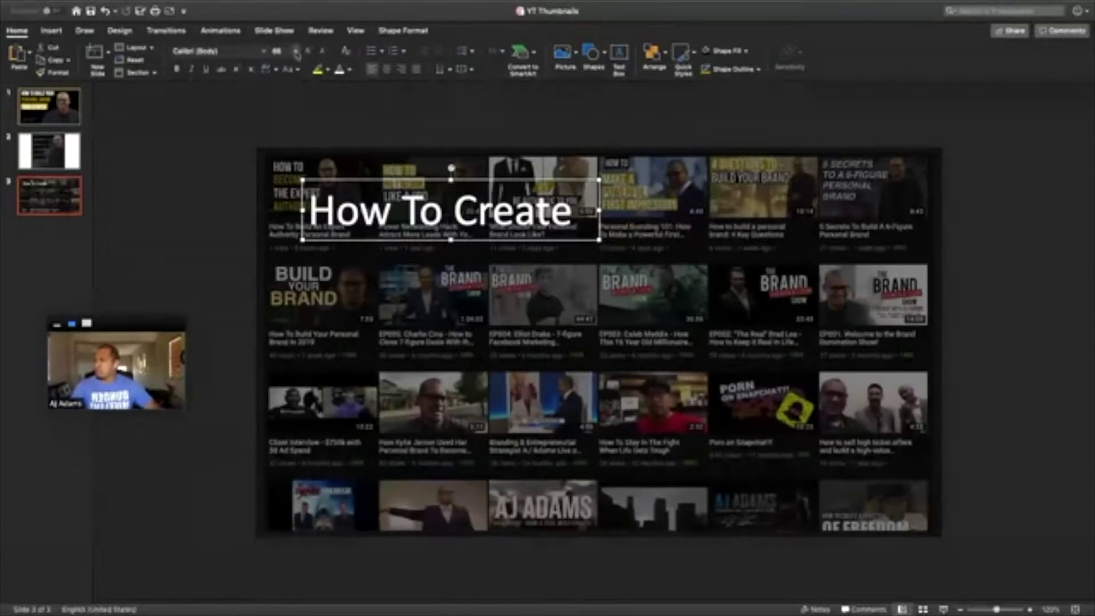
{"action": "left_click", "coordinate": [223, 53]}
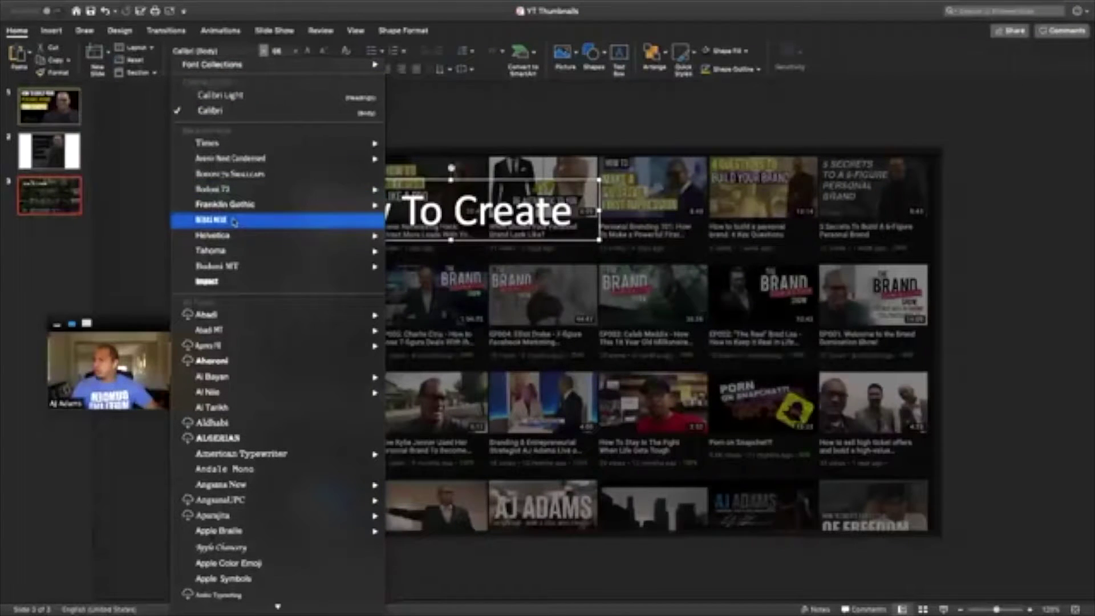
{"action": "left_click", "coordinate": [233, 220]}
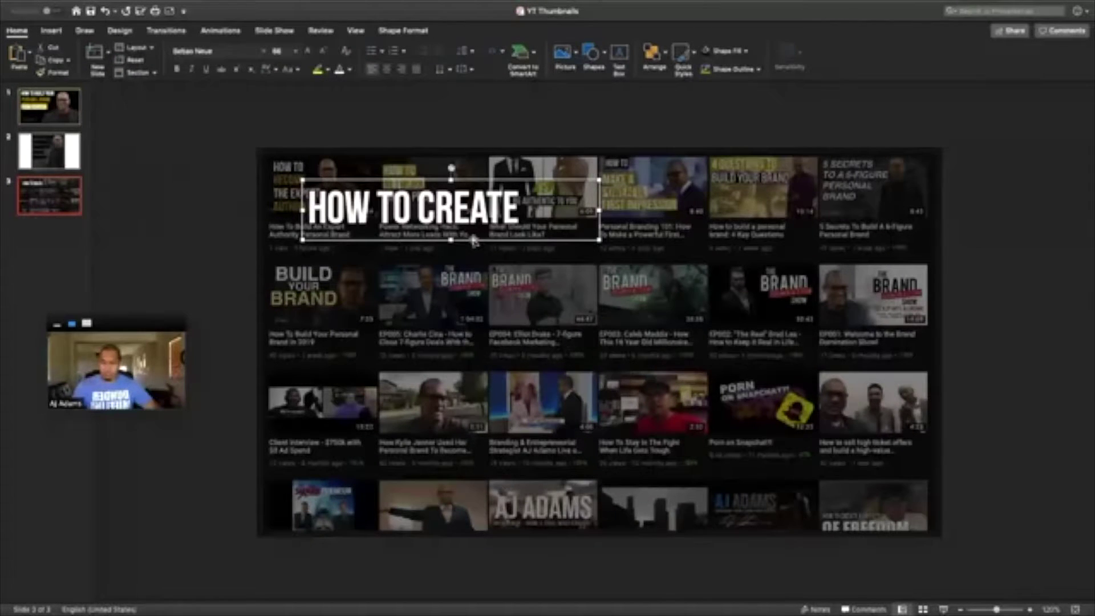
Duplicate the "How To Create" text box directly below the original and replace the copy's text with "THUMBNAILS"
{"action": "left_click_drag", "start_coordinate": [473, 241], "coordinate": [493, 288]}
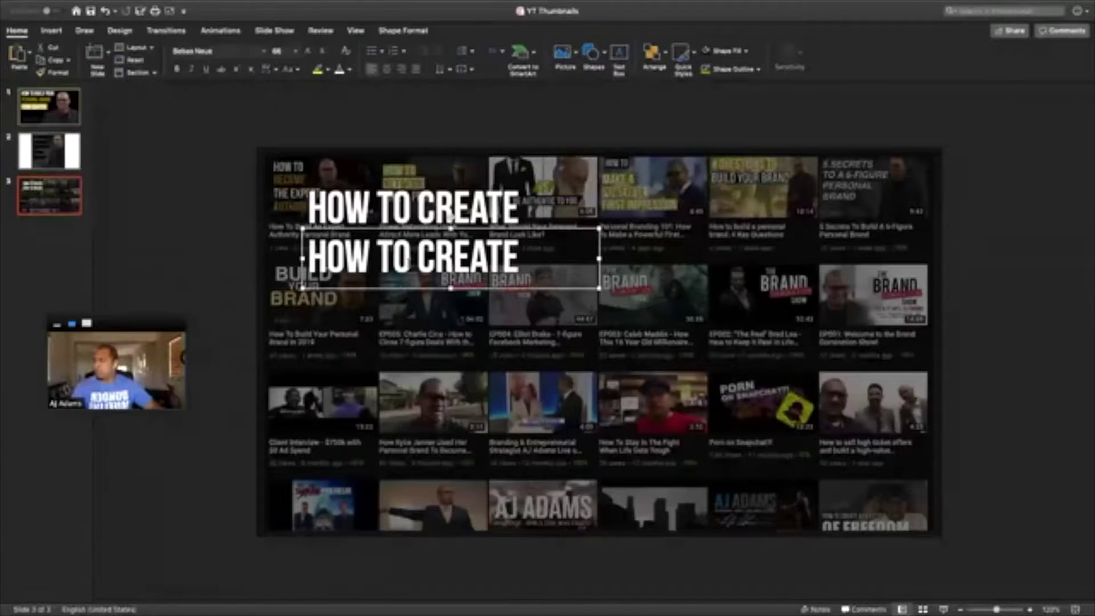
{"action": "left_click_drag", "start_coordinate": [407, 288], "coordinate": [406, 287]}
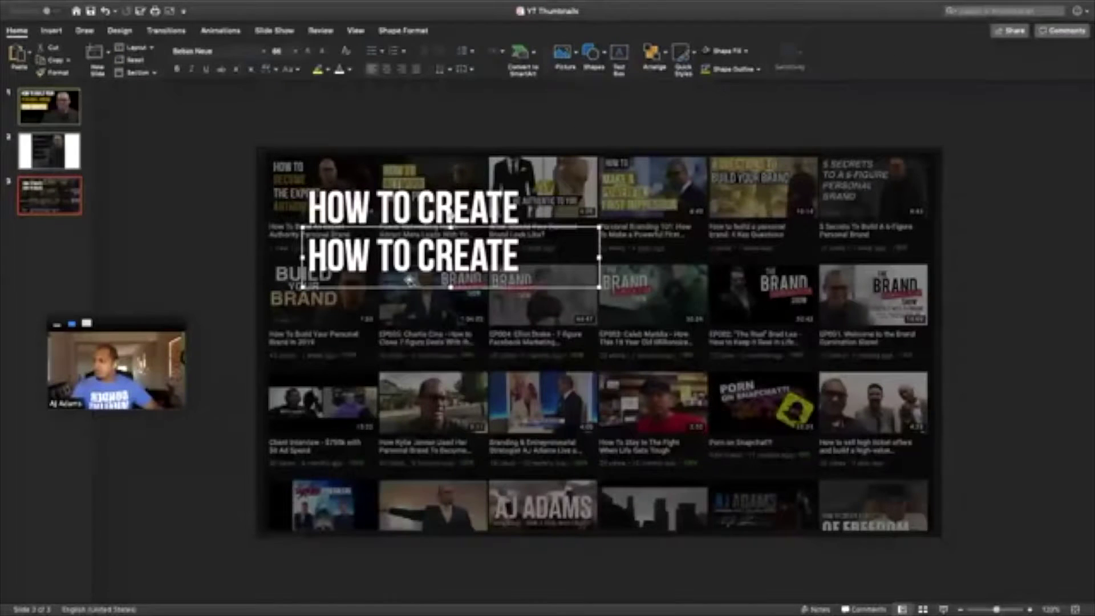
{"action": "triple_click", "coordinate": [416, 258]}
{"action": "type", "text": "YOU"}
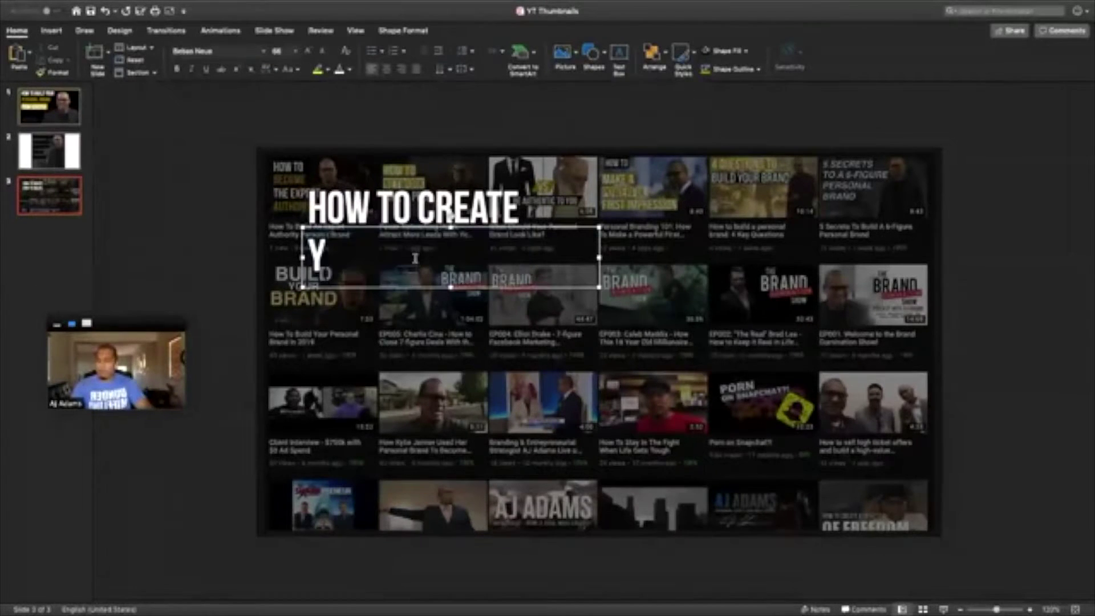
{"action": "key", "text": "BackSpace"}
{"action": "key", "text": "BackSpace"}
{"action": "key", "text": "BackSpace"}
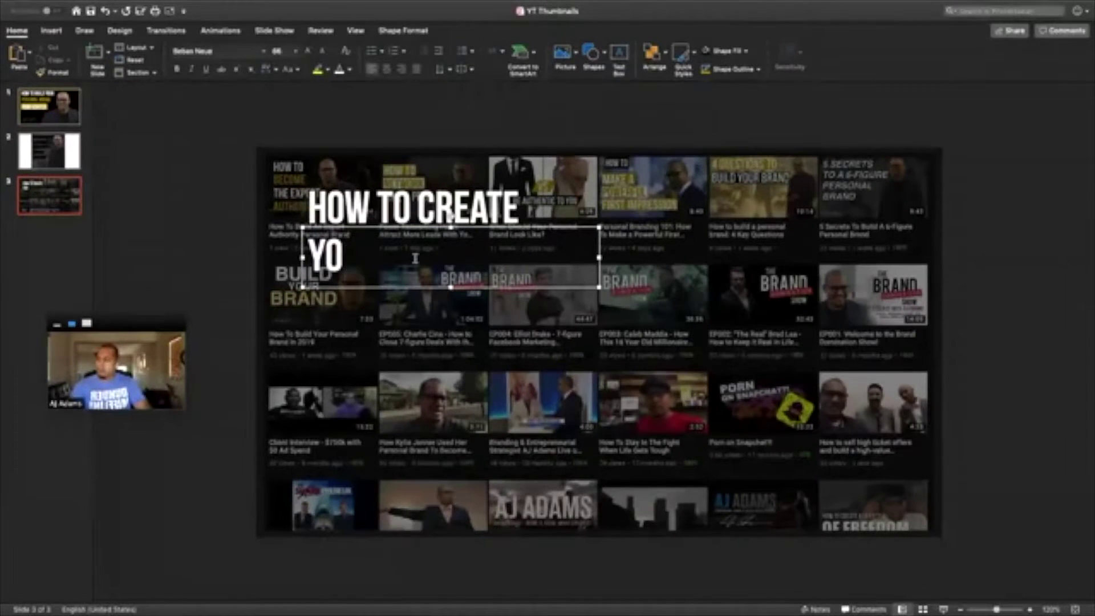
{"action": "type", "text": "THUM"}
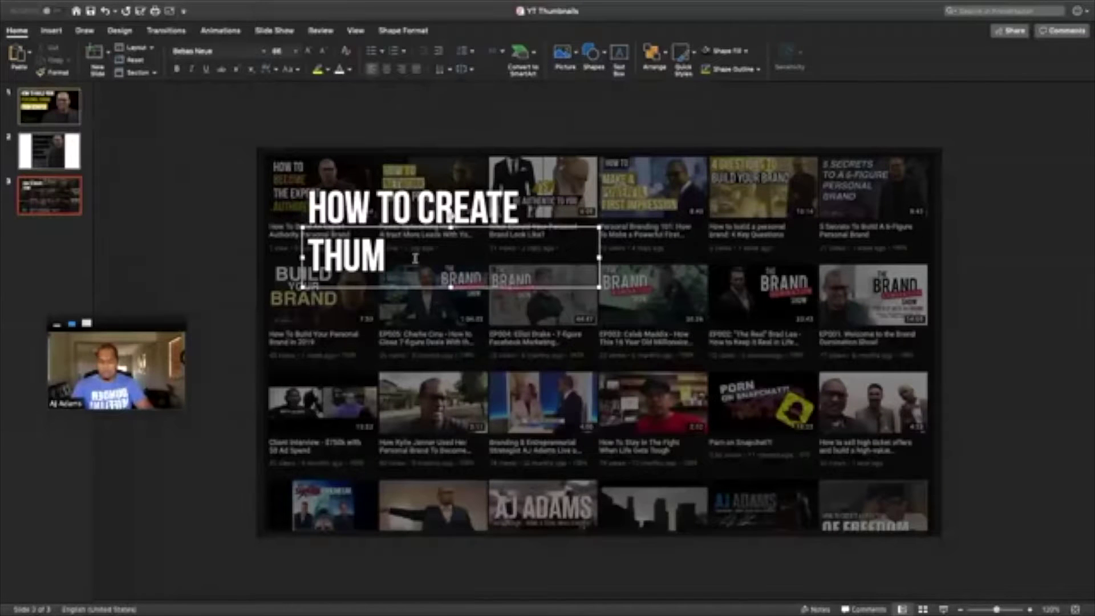
{"action": "type", "text": "BNAILS"}
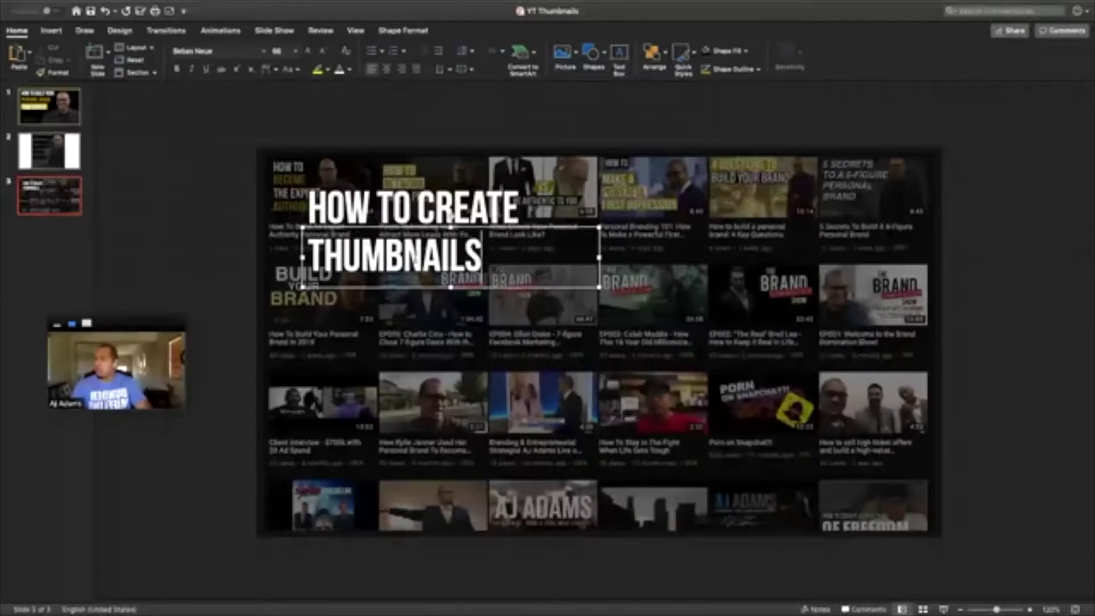
Duplicate the "THUMBNAILS" text box below it, change the copy's text to "WITHOUT PHOTOSHOP" and widen the box to fit one line
{"action": "left_click", "coordinate": [452, 287]}
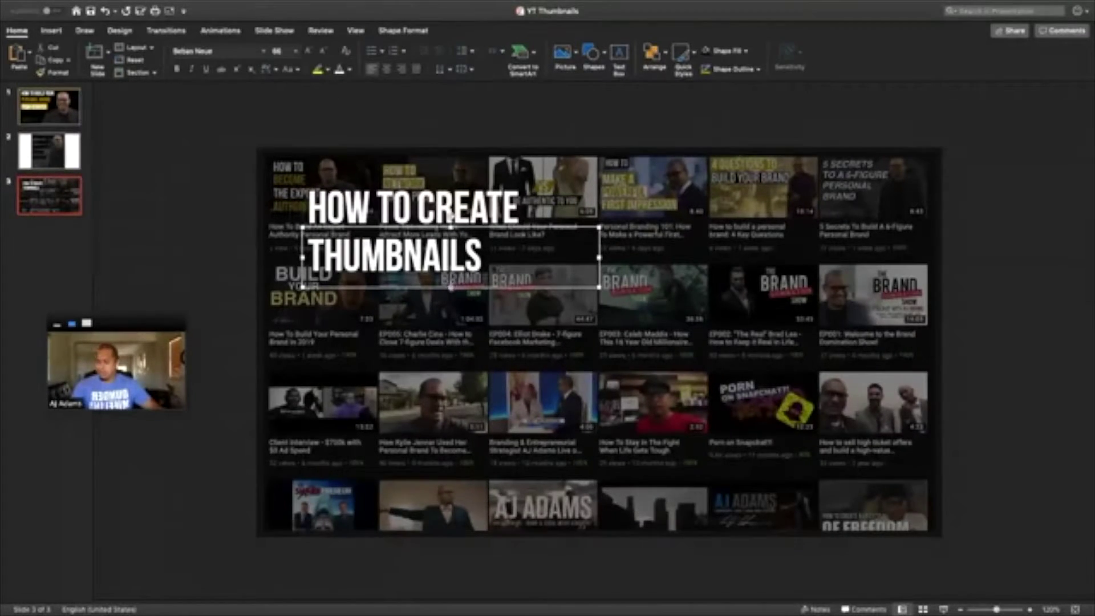
{"action": "key", "text": "super+v"}
{"action": "left_click_drag", "start_coordinate": [471, 290], "coordinate": [472, 344]}
{"action": "double_click", "coordinate": [418, 310]}
{"action": "type", "text": "WITHOUT"}
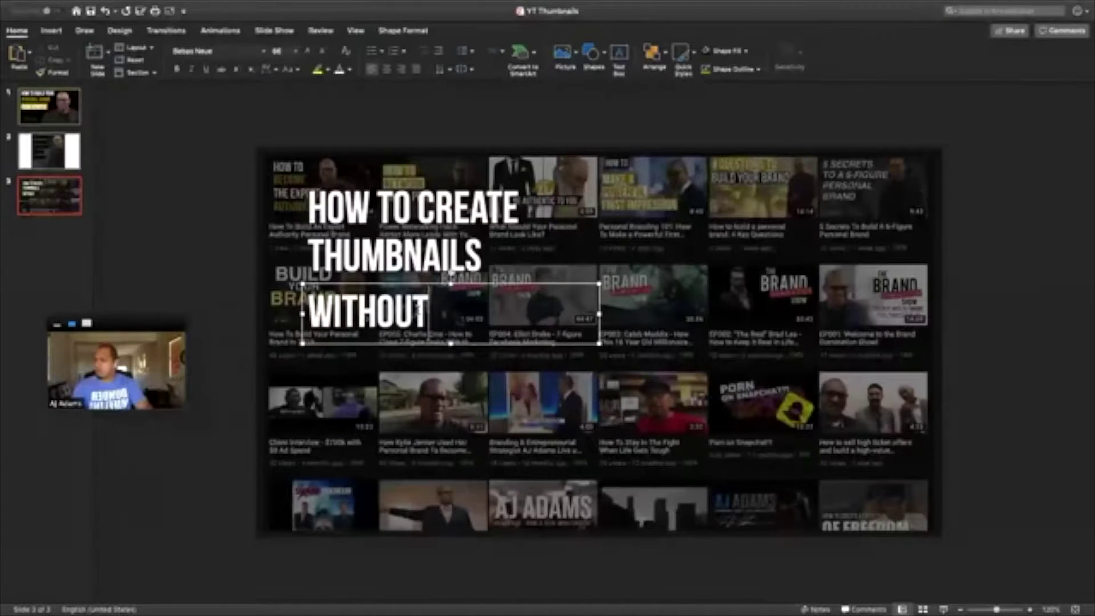
{"action": "type", "text": " PHOTOSHOP"}
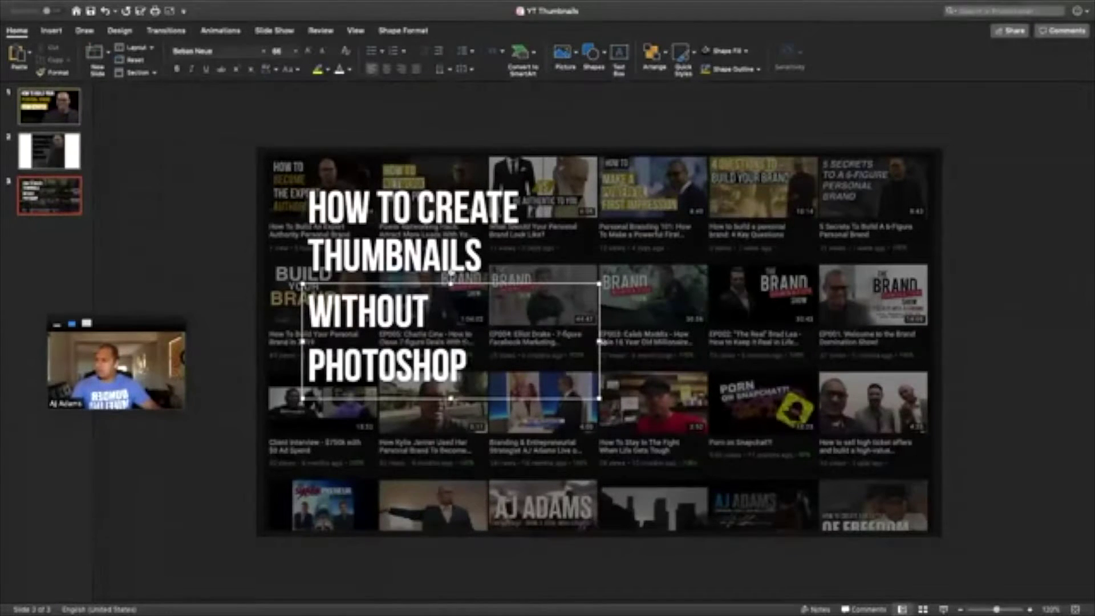
{"action": "left_click_drag", "start_coordinate": [599, 342], "coordinate": [626, 341]}
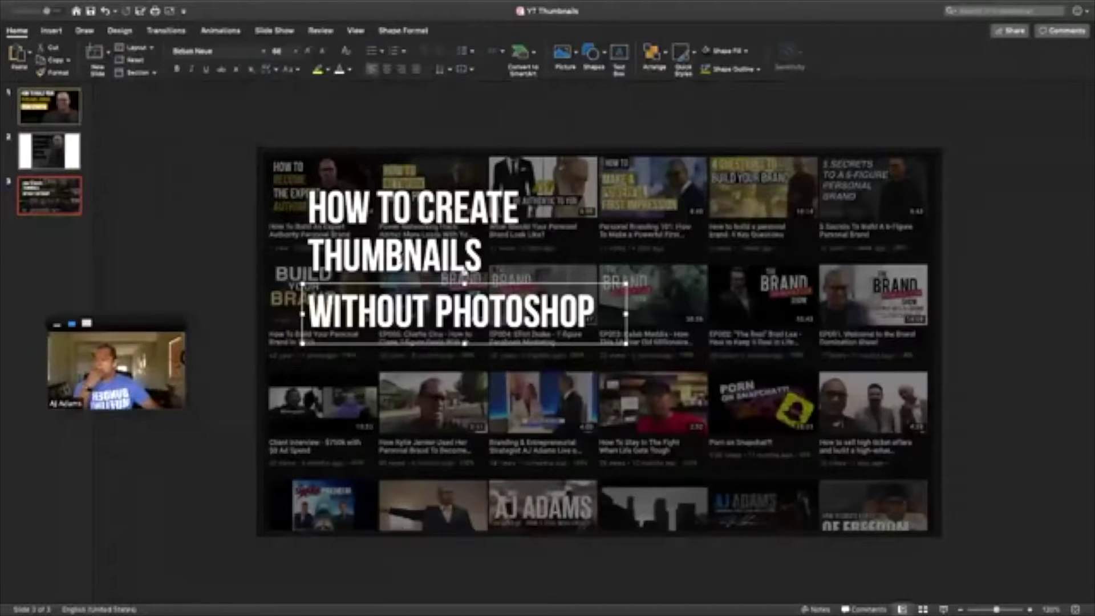
Try moving the word "CREATE" from the first title line to the start of the "THUMBNAILS" line
{"action": "left_click", "coordinate": [451, 228]}
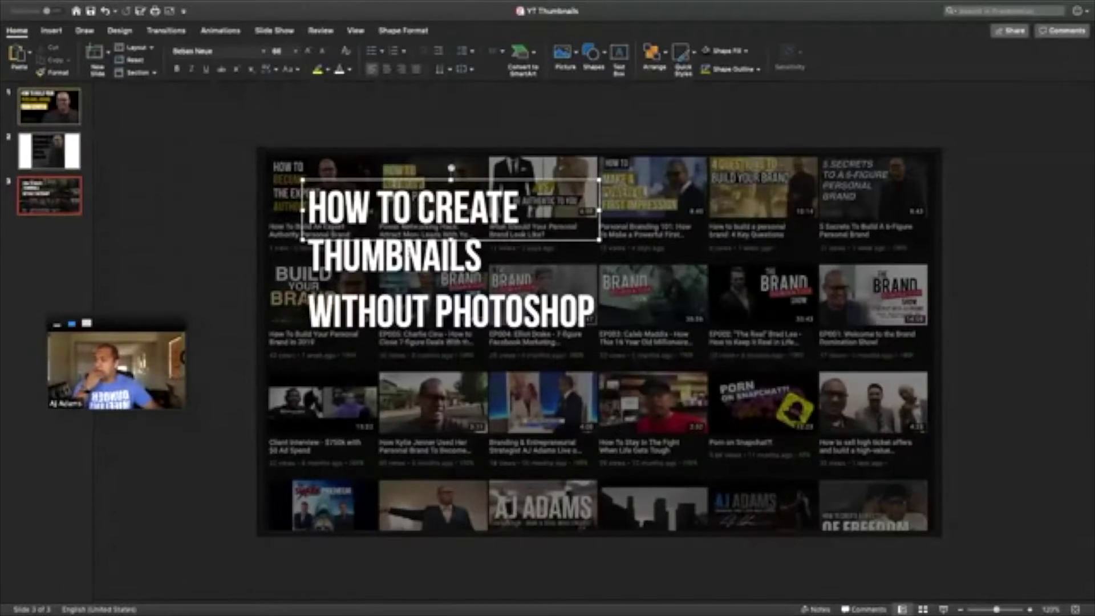
{"action": "double_click", "coordinate": [444, 211]}
{"action": "key", "text": "ctrl+c"}
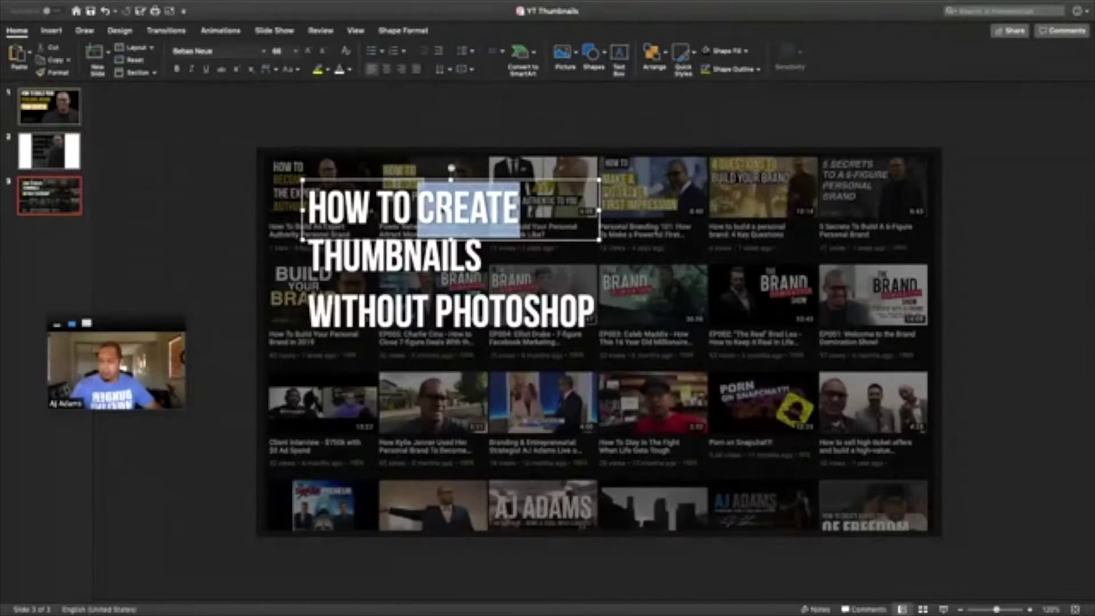
{"action": "key", "text": "Delete"}
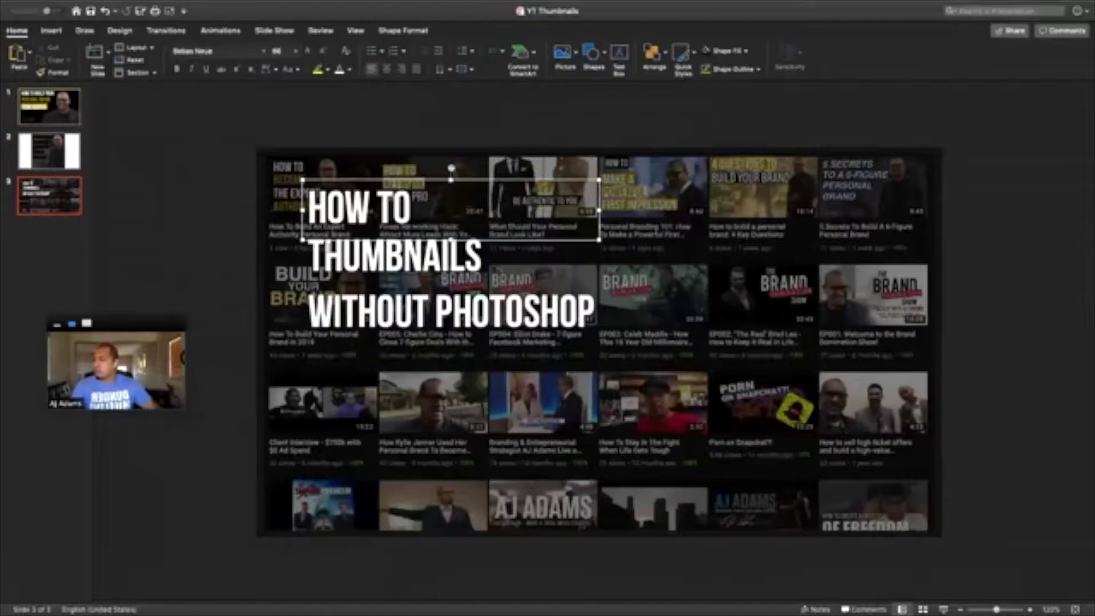
{"action": "left_click", "coordinate": [314, 259]}
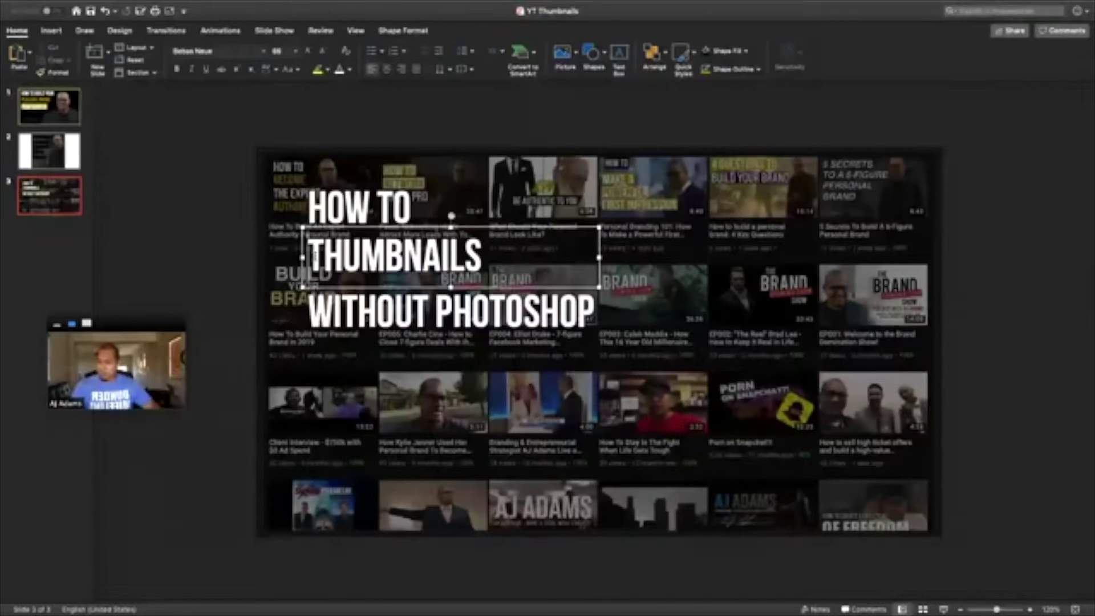
{"action": "key", "text": "ctrl+v"}
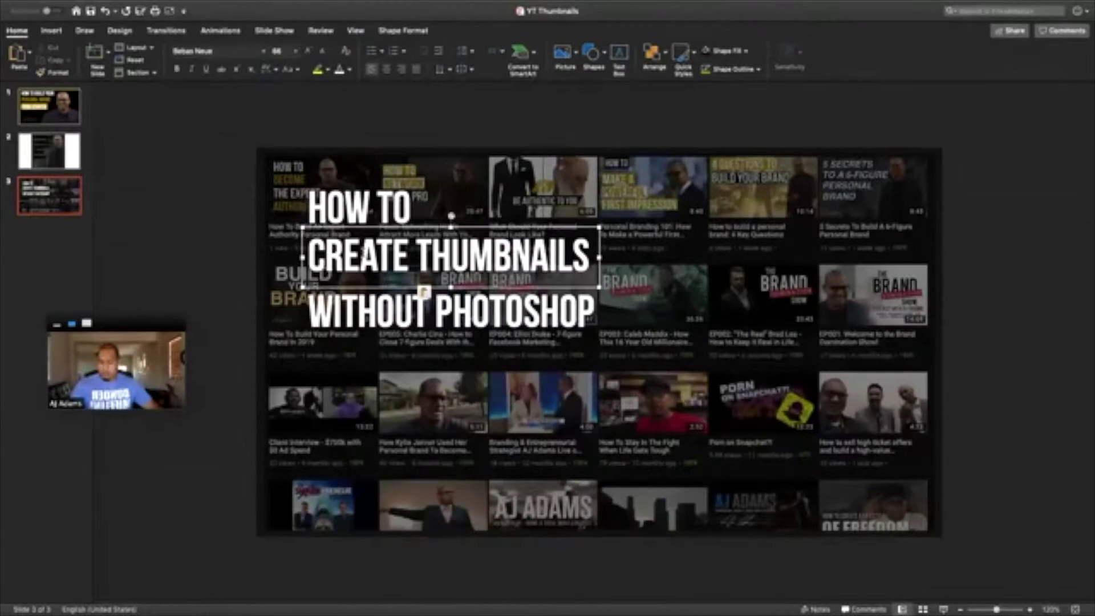
{"action": "key", "text": "super+z"}
{"action": "key", "text": "super+z"}
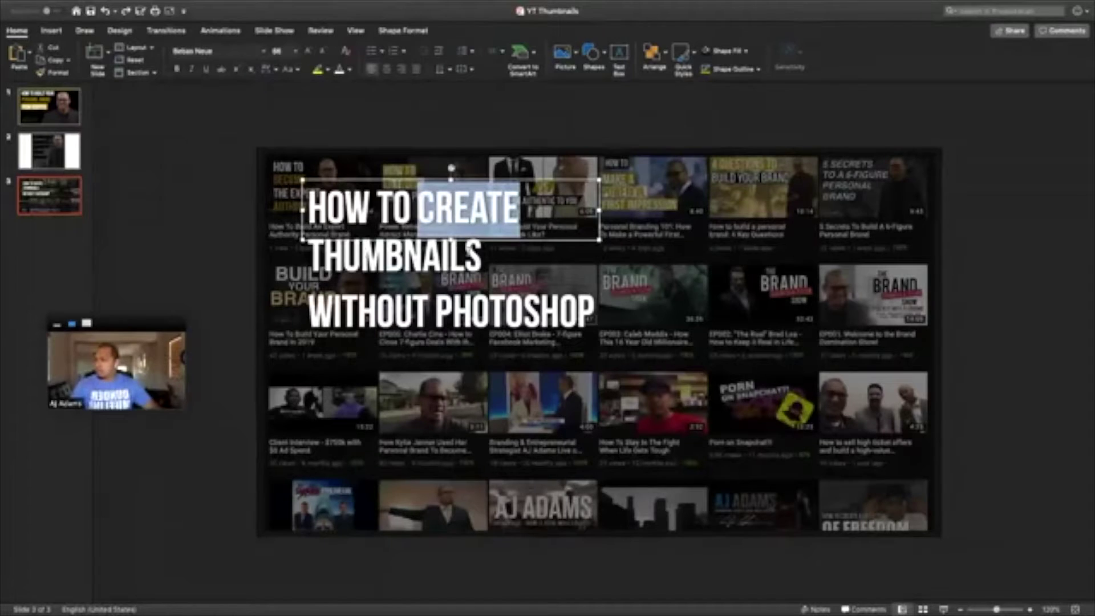
{"action": "left_click", "coordinate": [567, 129]}
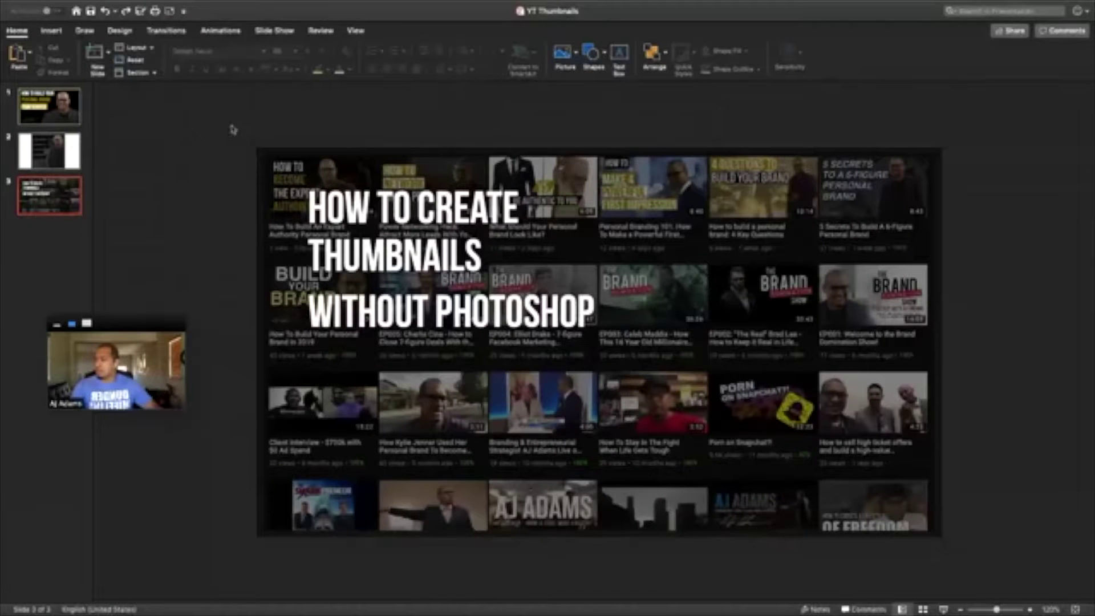
Enlarge the font of all three title lines by two size increments and widen the "WITHOUT PHOTOSHOP" box to keep one line
{"action": "left_click_drag", "start_coordinate": [219, 121], "coordinate": [644, 406]}
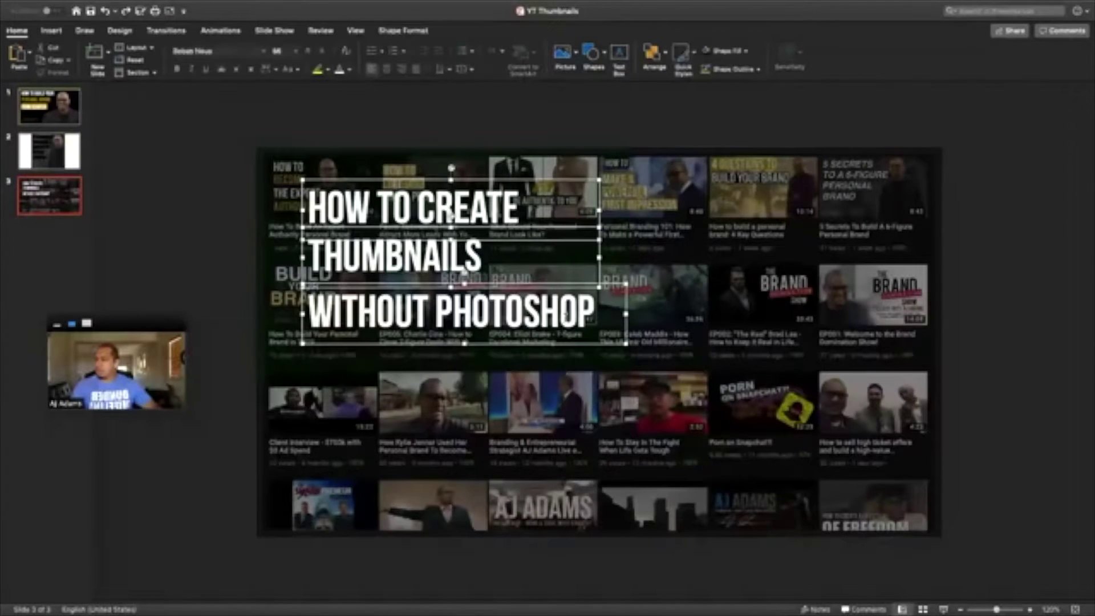
{"action": "left_click", "coordinate": [308, 51]}
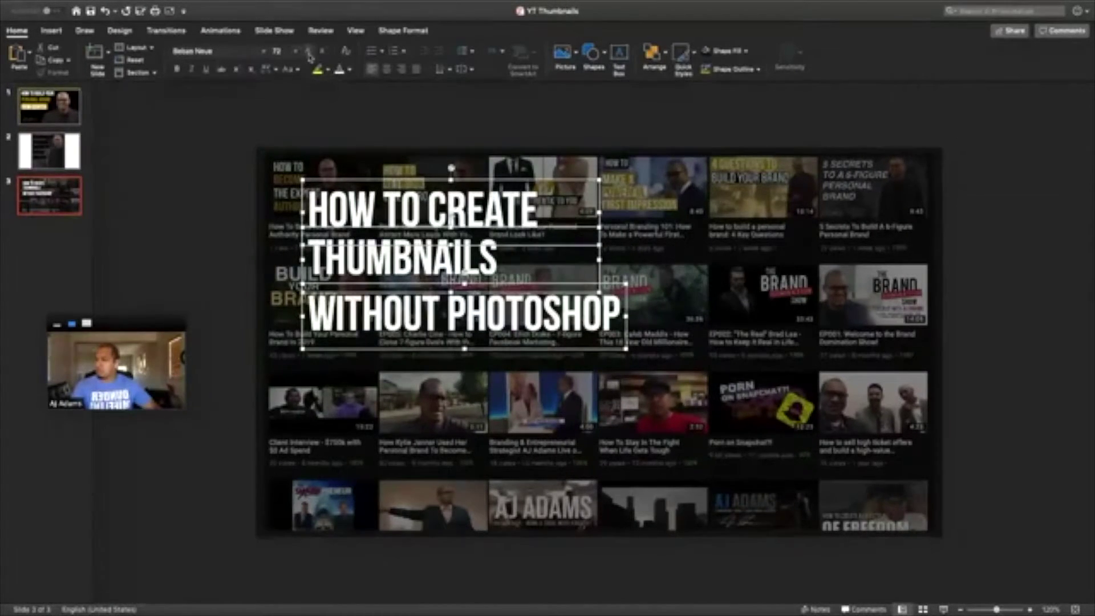
{"action": "left_click", "coordinate": [308, 51]}
{"action": "left_click_drag", "start_coordinate": [631, 355], "coordinate": [669, 354]}
{"action": "left_click", "coordinate": [558, 111]}
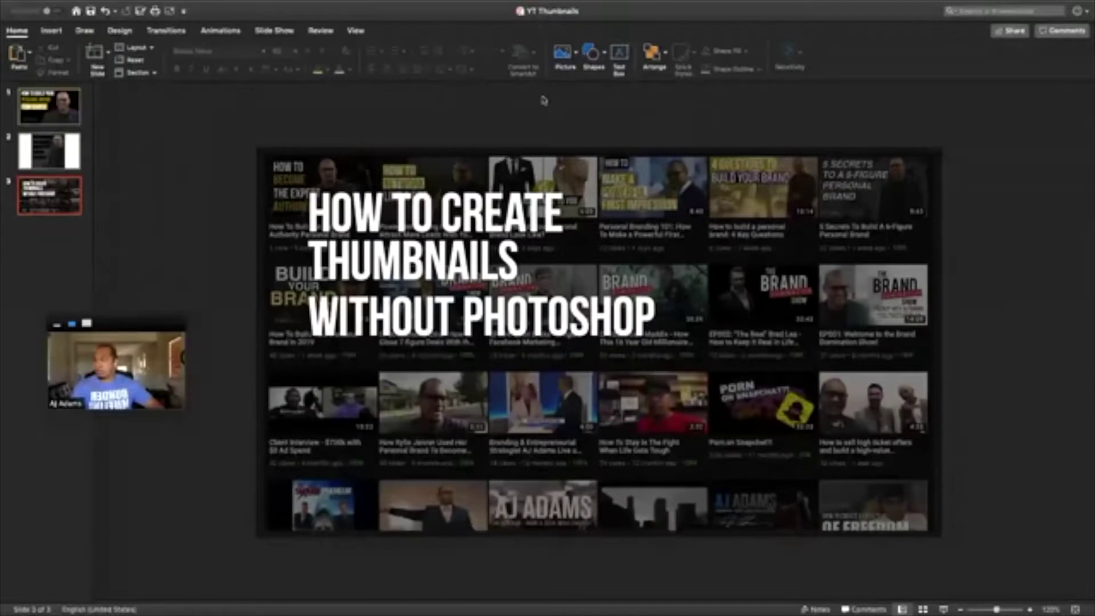
Darken the background screenshot on slide 3 by raising the black overlay's fill opacity to slightly under 69%
{"action": "left_click", "coordinate": [841, 185]}
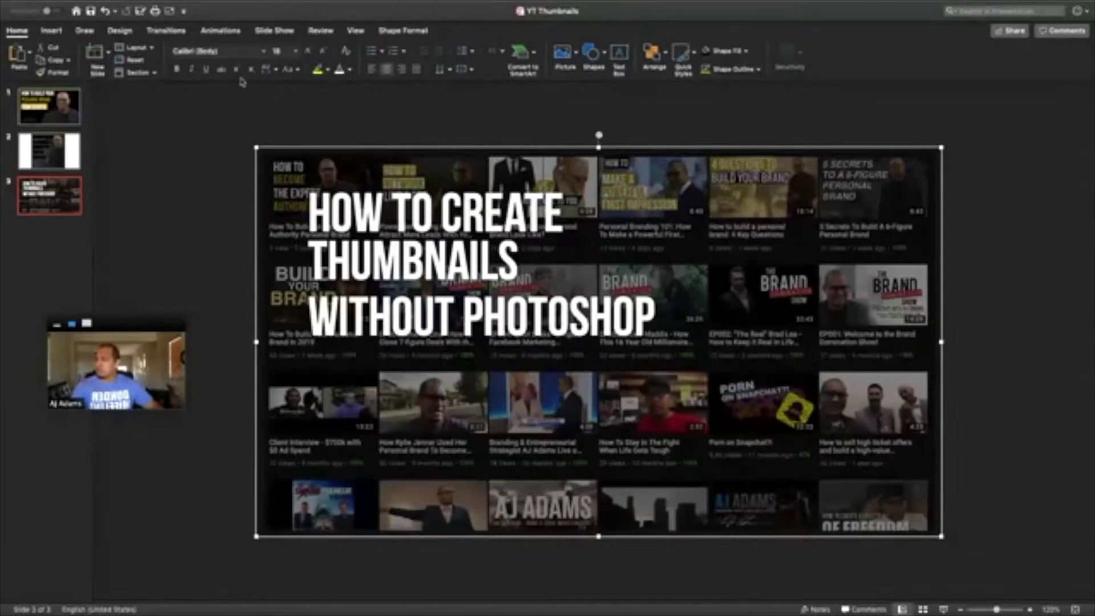
{"action": "left_click", "coordinate": [413, 34]}
{"action": "left_click", "coordinate": [341, 54]}
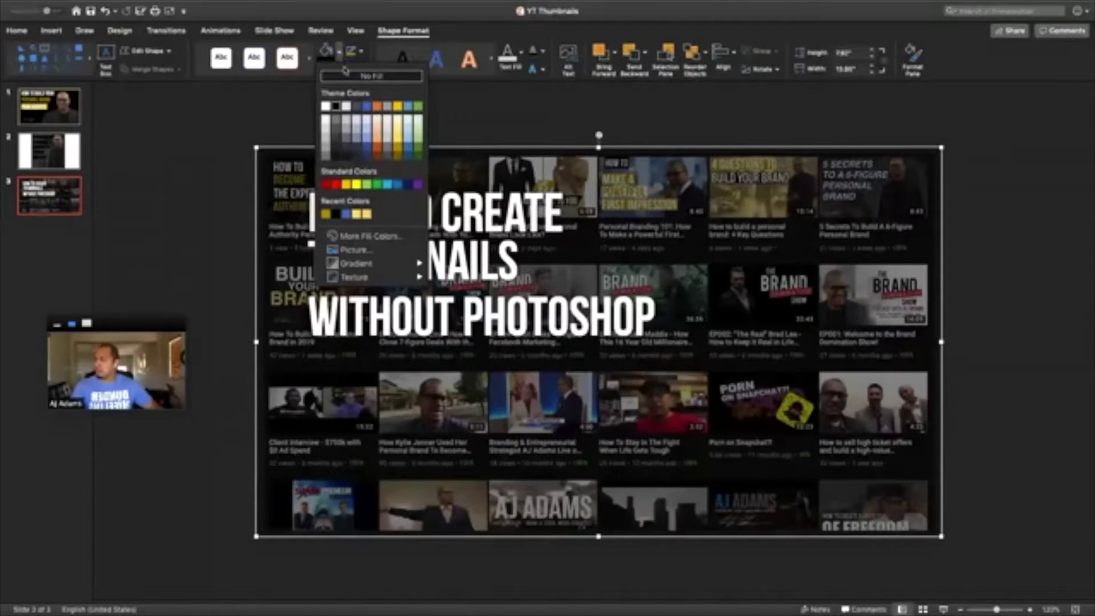
{"action": "left_click", "coordinate": [376, 239]}
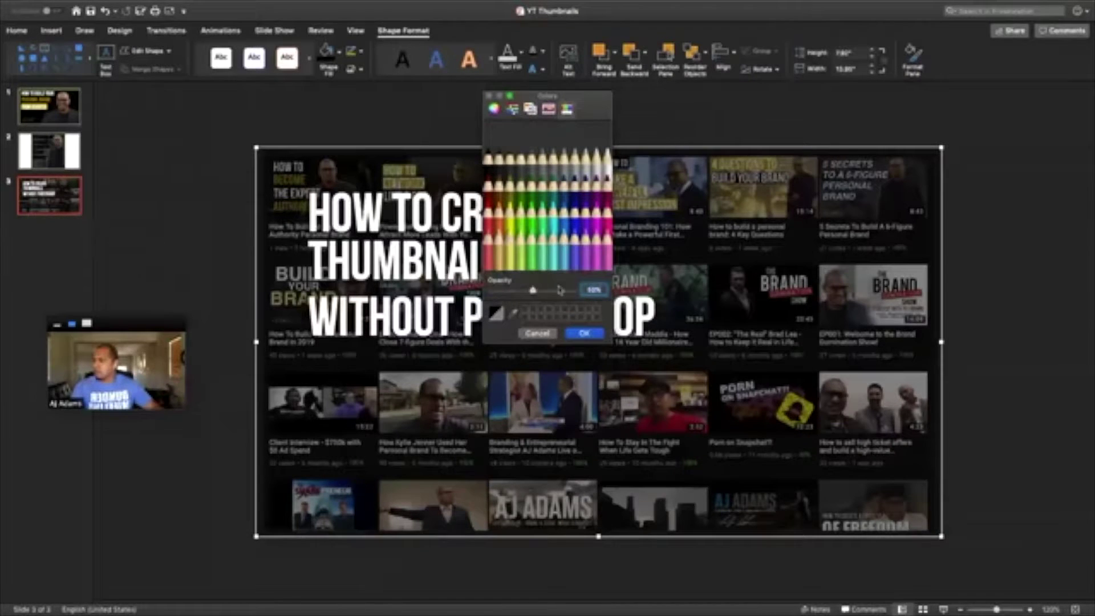
{"action": "left_click", "coordinate": [552, 293]}
{"action": "left_click", "coordinate": [581, 335]}
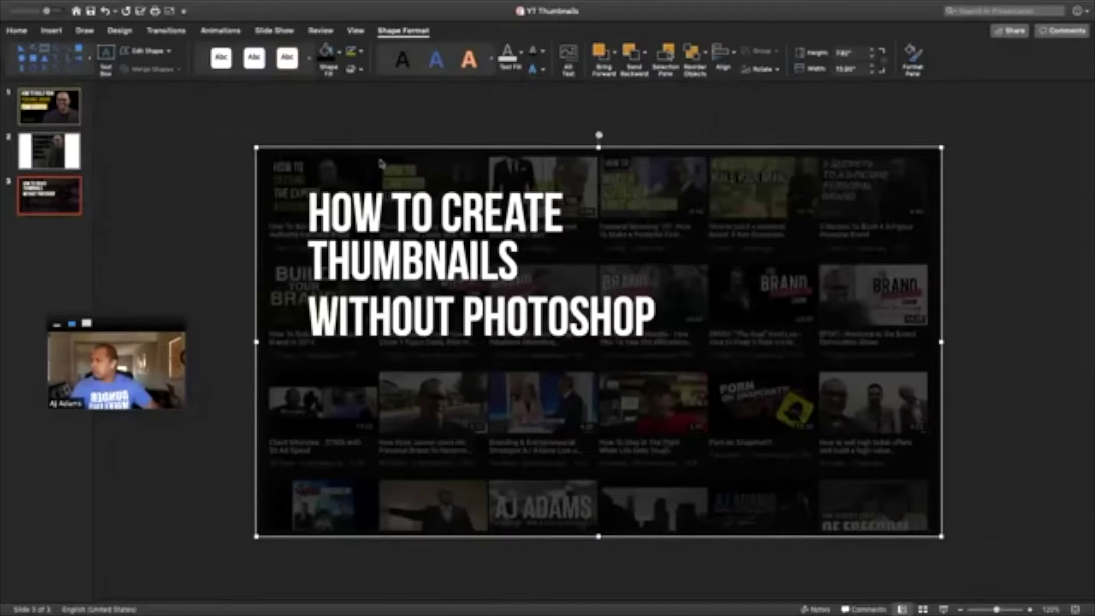
{"action": "left_click", "coordinate": [340, 52]}
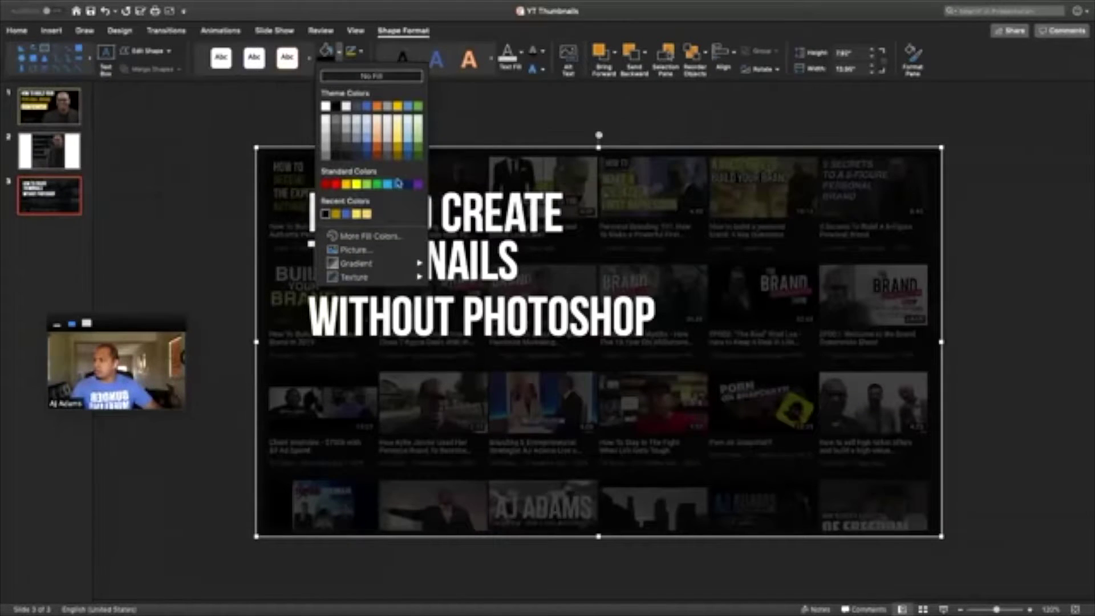
{"action": "left_click", "coordinate": [366, 237]}
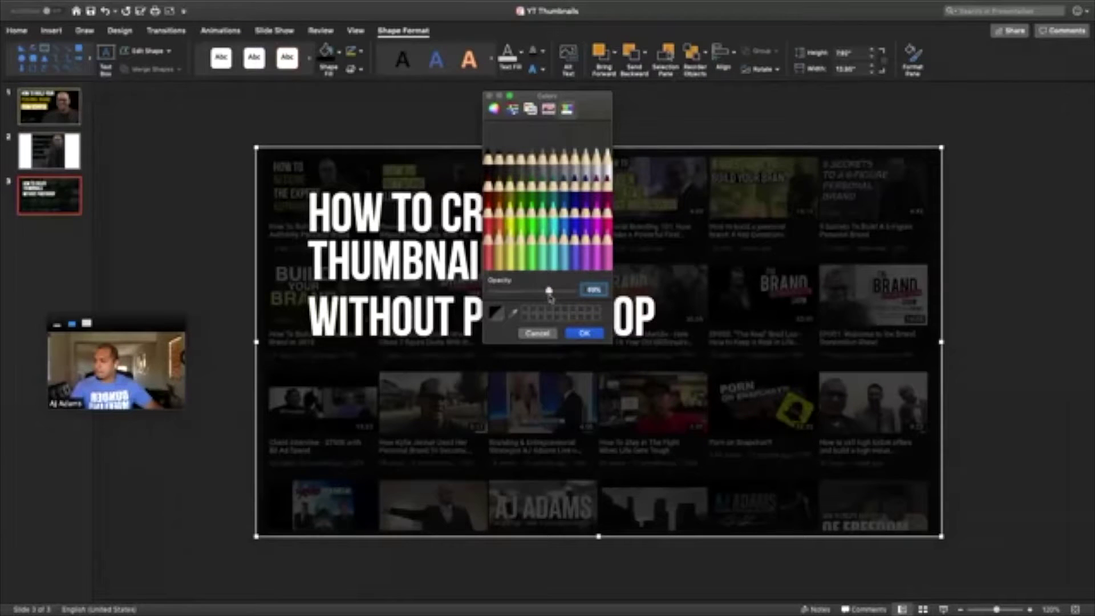
{"action": "left_click", "coordinate": [585, 333]}
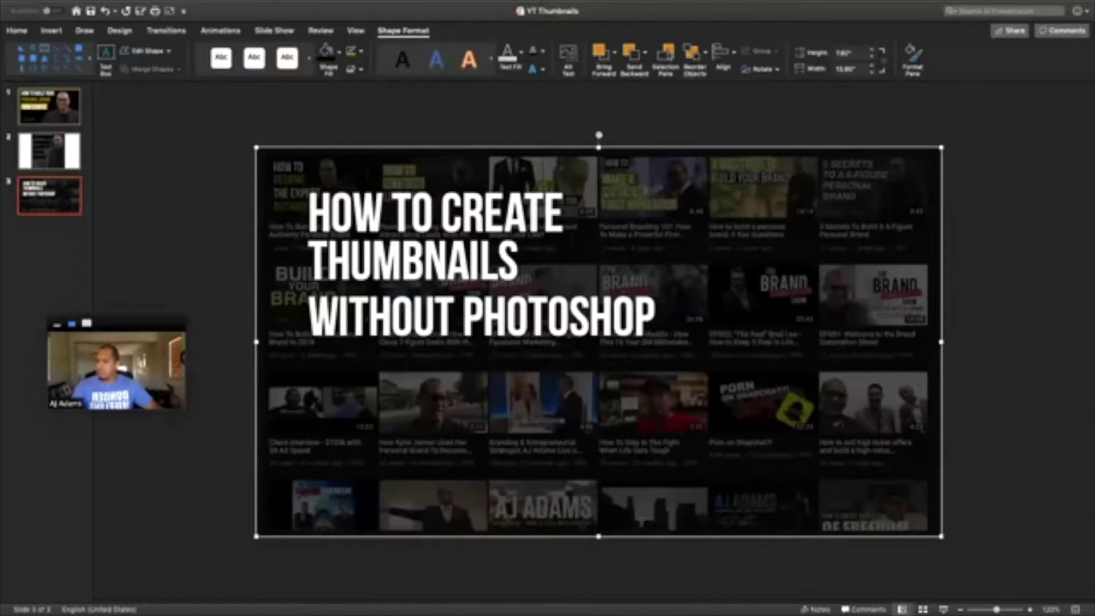
Take the presentation out of full screen, bring up the PNGs folder in Finder, and enlarge its window and previews
{"action": "mouse_move", "coordinate": [11, 5]}
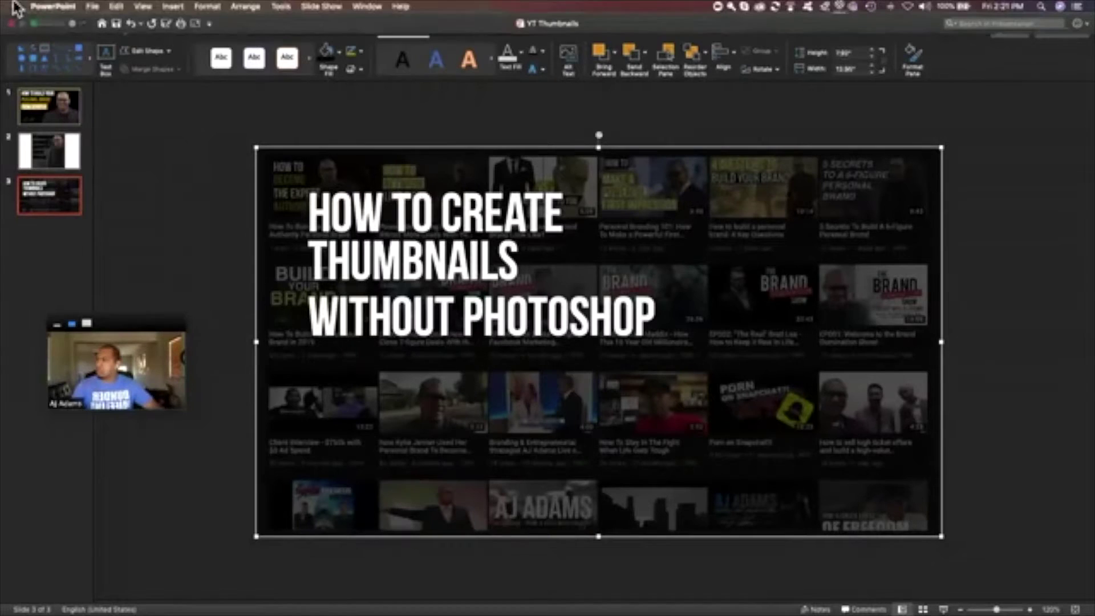
{"action": "left_click", "coordinate": [34, 24]}
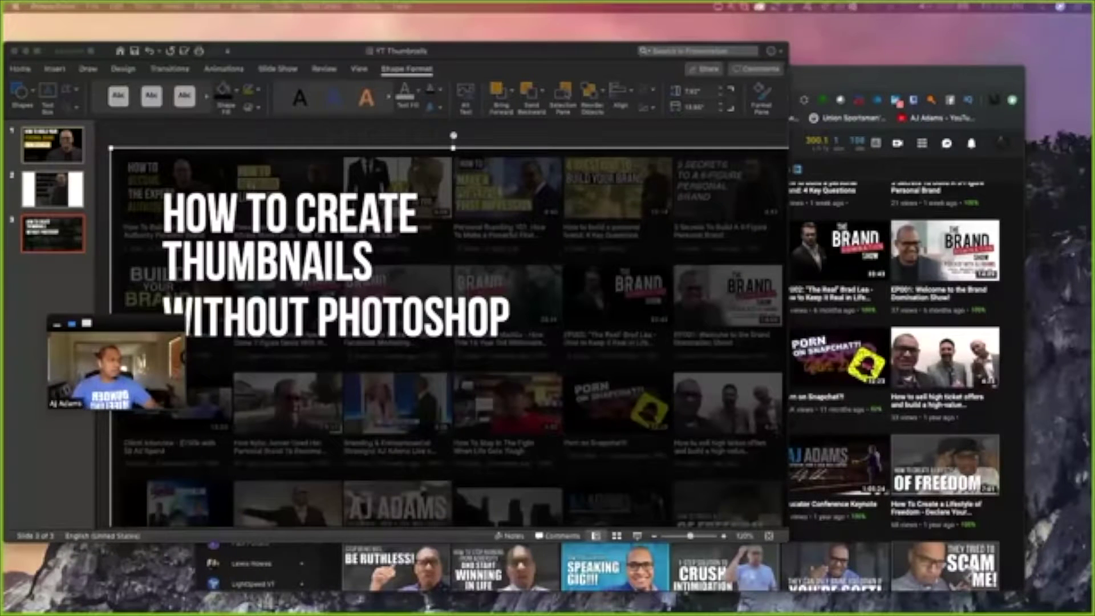
{"action": "left_click_drag", "start_coordinate": [1094, 94], "coordinate": [597, 44]}
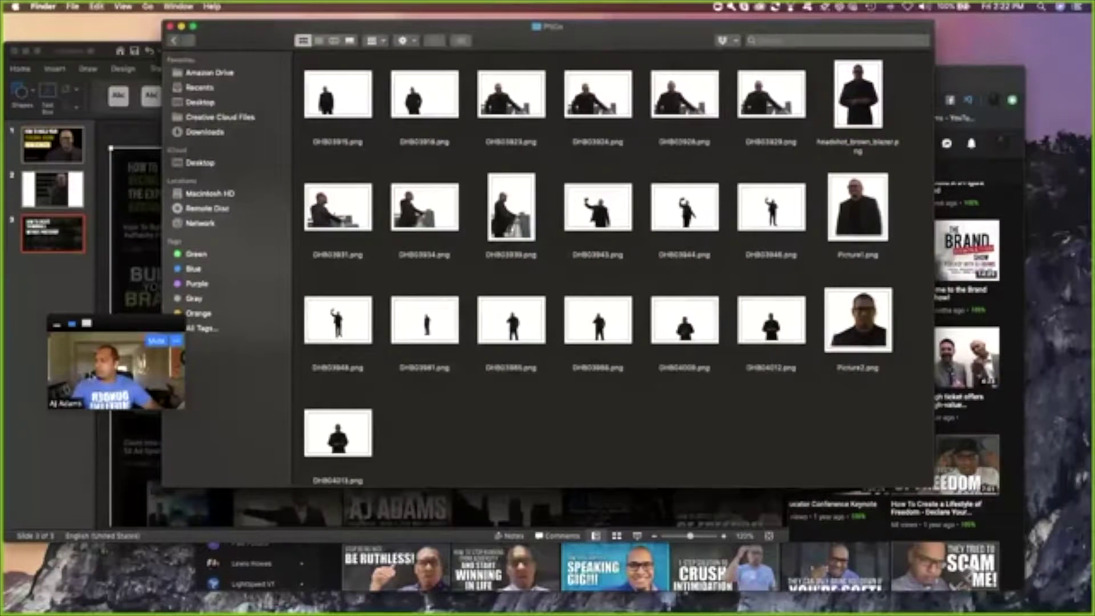
{"action": "left_click_drag", "start_coordinate": [934, 486], "coordinate": [1030, 556]}
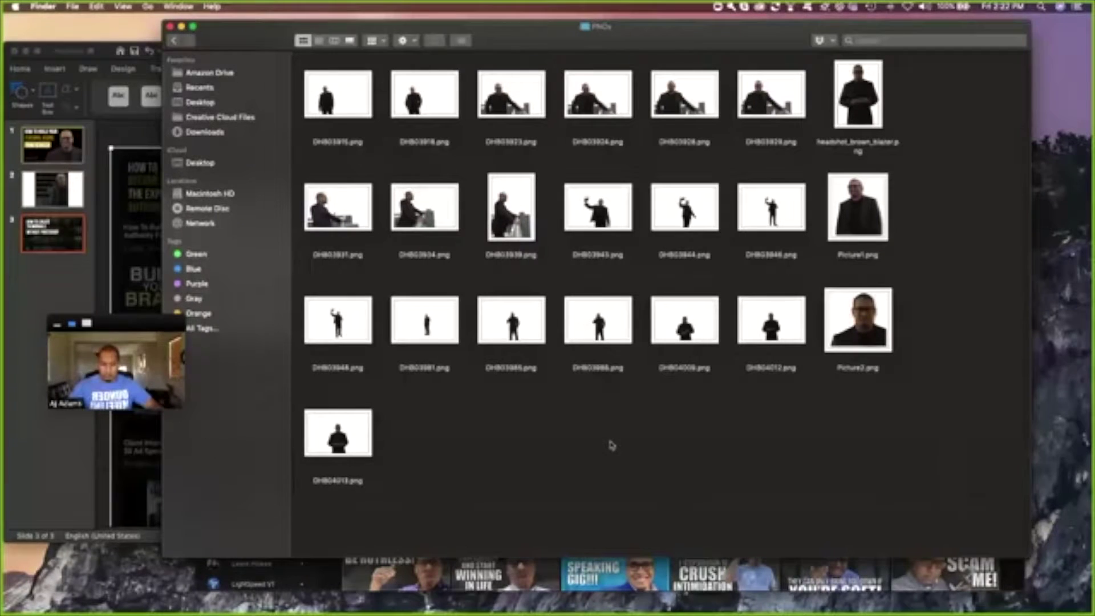
{"action": "key", "text": "super+equal"}
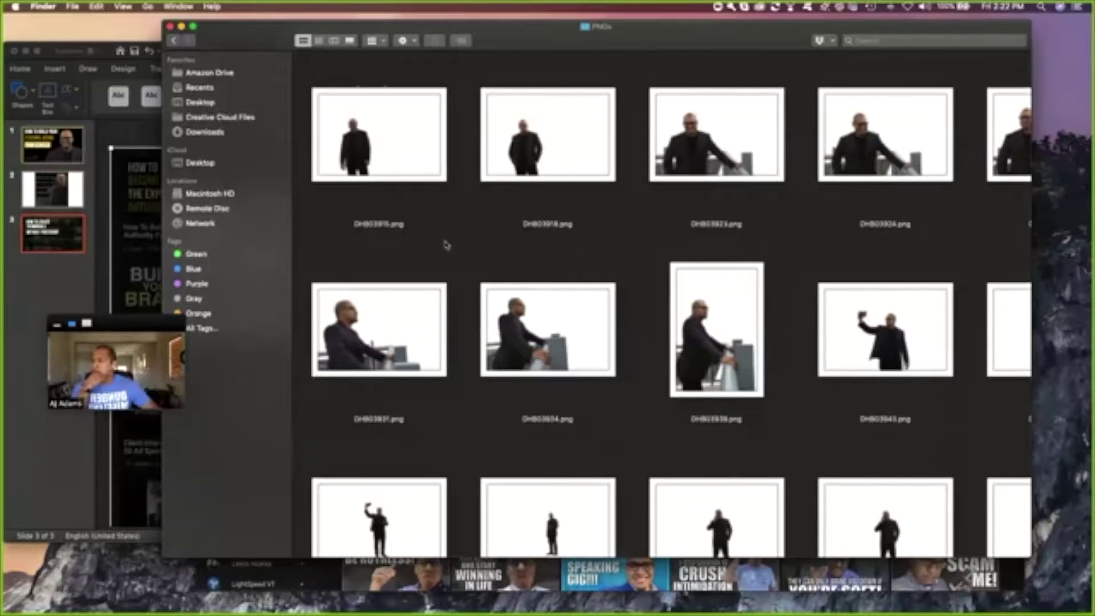
Examine the cut-out portraits in the PNGs folder for one that suits the thumbnail
{"action": "scroll", "coordinate": [666, 273], "scroll_direction": "right", "scroll_amount": 8}
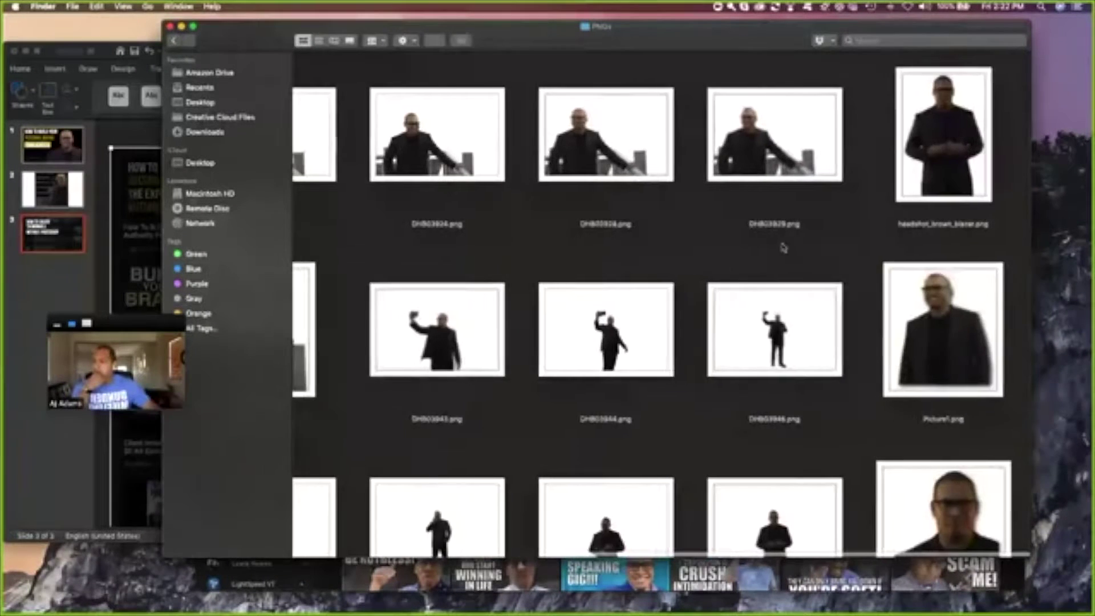
{"action": "scroll", "coordinate": [783, 247], "scroll_direction": "down", "scroll_amount": 4}
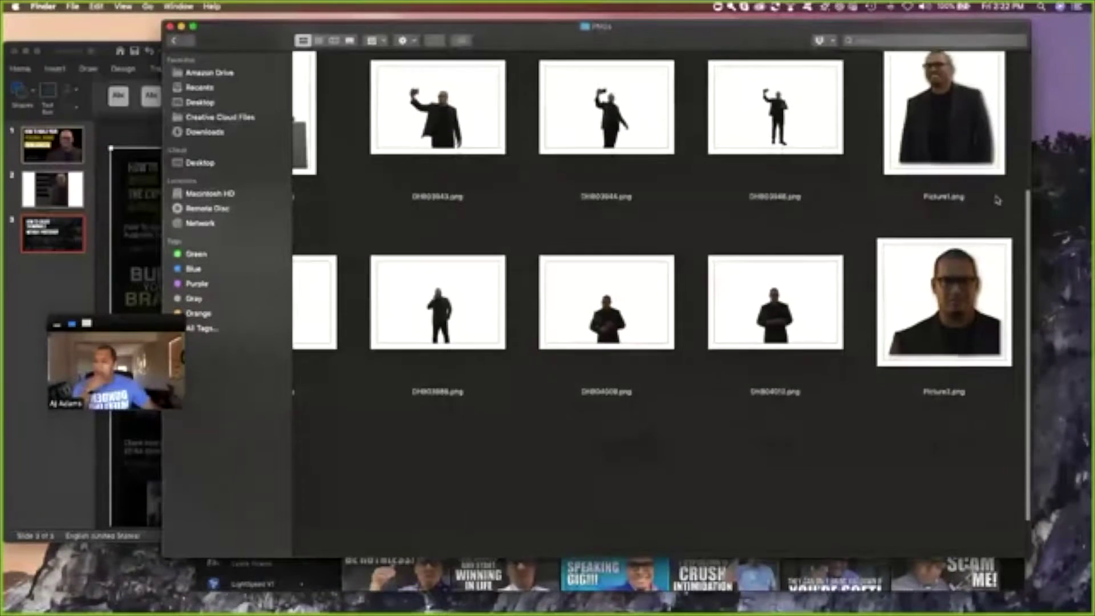
{"action": "left_click", "coordinate": [963, 201]}
{"action": "left_click", "coordinate": [957, 216]}
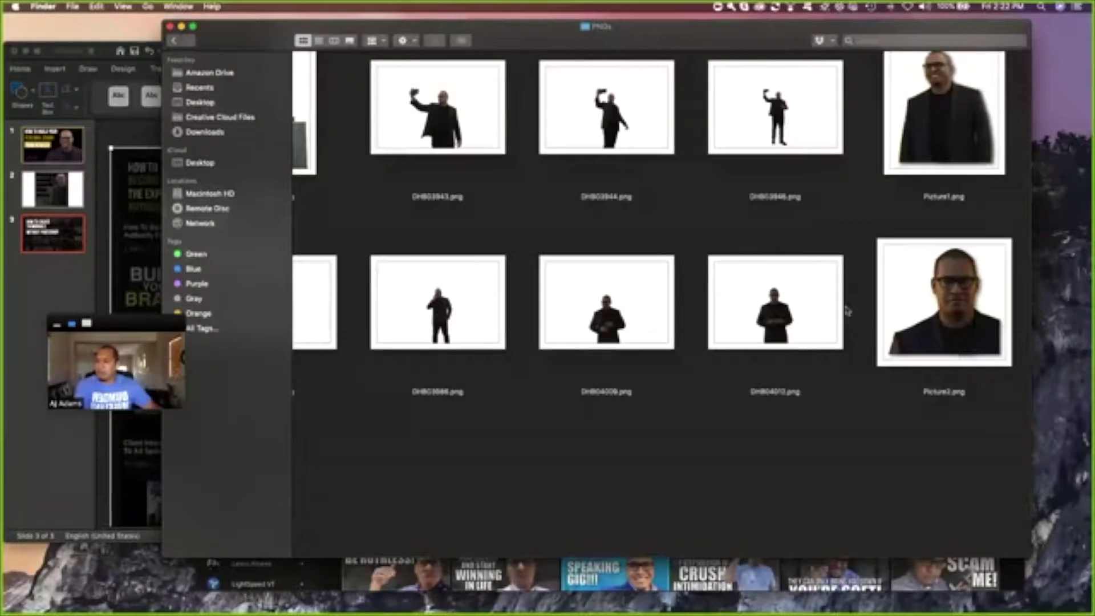
{"action": "scroll", "coordinate": [815, 277], "scroll_direction": "up", "scroll_amount": 5}
{"action": "scroll", "coordinate": [813, 255], "scroll_direction": "right", "scroll_amount": 3}
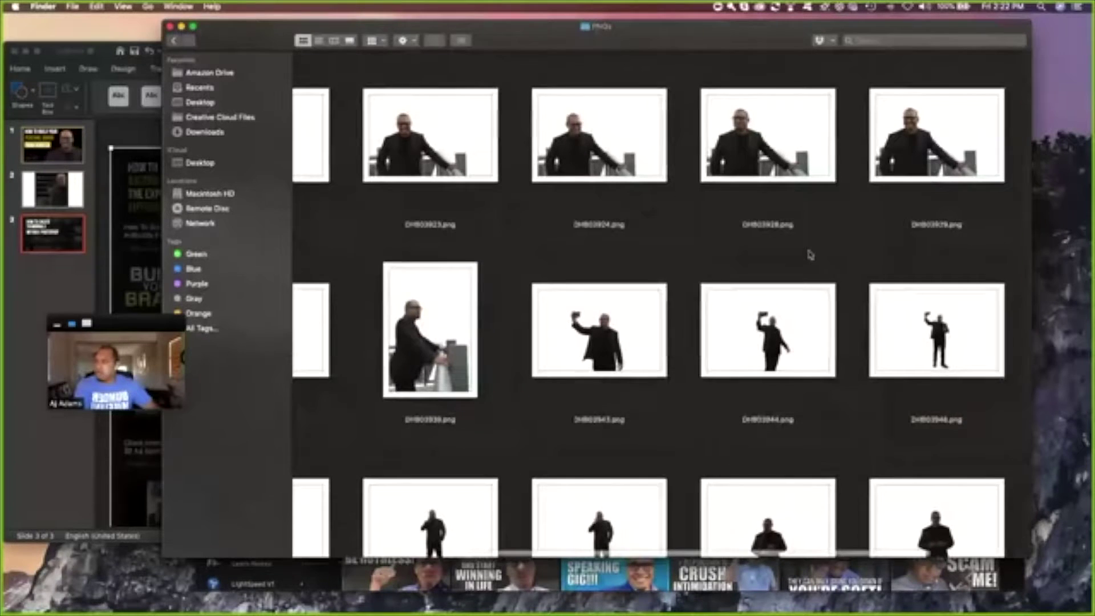
{"action": "scroll", "coordinate": [810, 255], "scroll_direction": "left", "scroll_amount": 5}
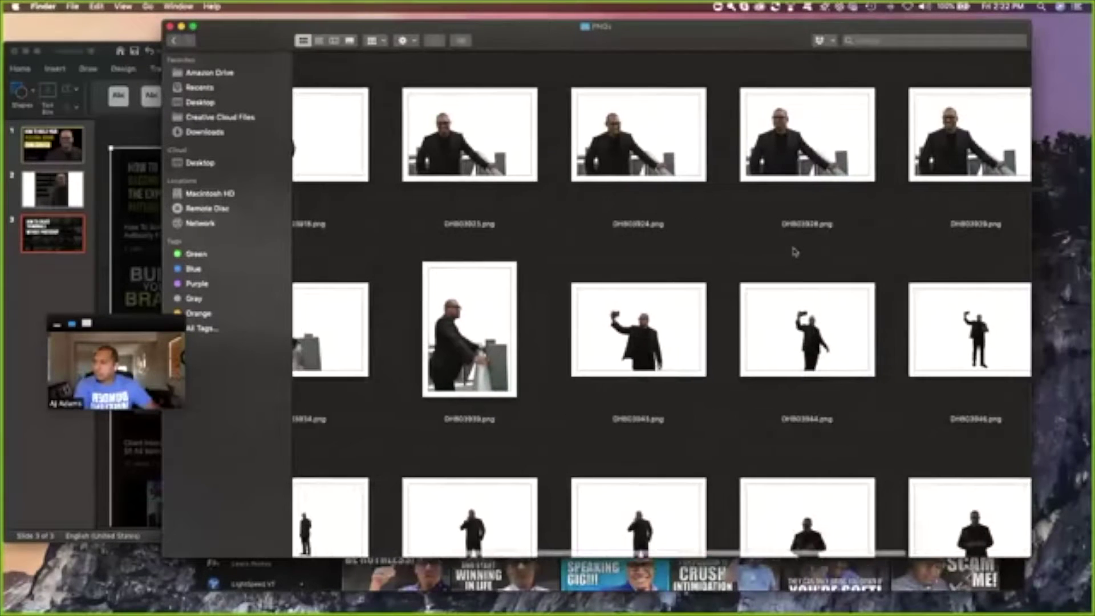
{"action": "scroll", "coordinate": [799, 254], "scroll_direction": "down", "scroll_amount": 3}
{"action": "scroll", "coordinate": [653, 269], "scroll_direction": "down", "scroll_amount": 5}
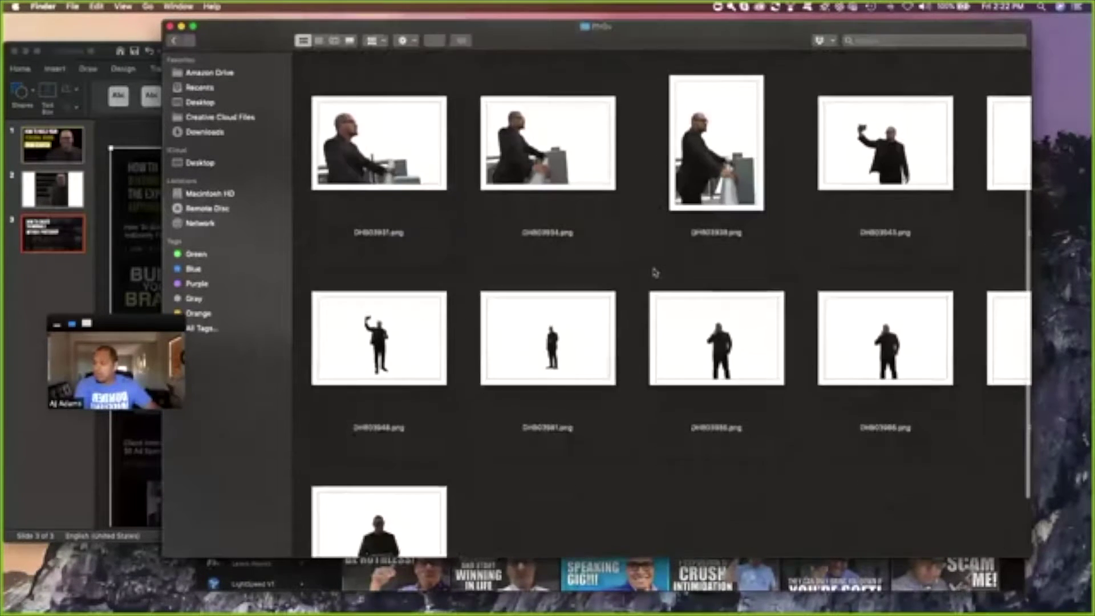
{"action": "scroll", "coordinate": [647, 263], "scroll_direction": "right", "scroll_amount": 5}
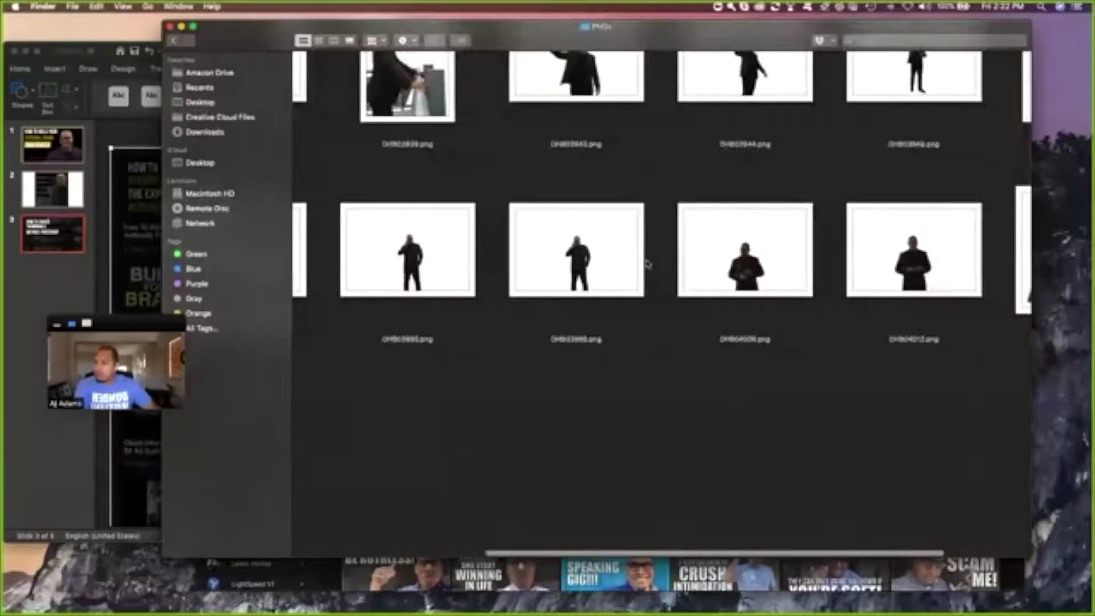
{"action": "scroll", "coordinate": [647, 262], "scroll_direction": "up", "scroll_amount": 2}
{"action": "scroll", "coordinate": [805, 276], "scroll_direction": "up", "scroll_amount": 5}
{"action": "scroll", "coordinate": [804, 277], "scroll_direction": "right", "scroll_amount": 1}
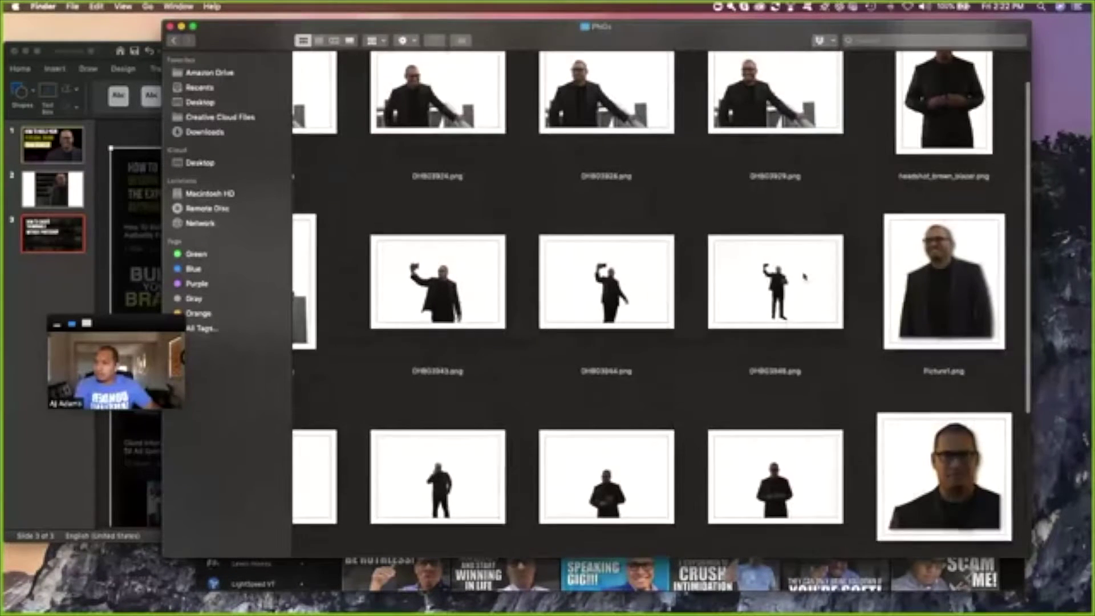
{"action": "scroll", "coordinate": [788, 265], "scroll_direction": "down", "scroll_amount": 1}
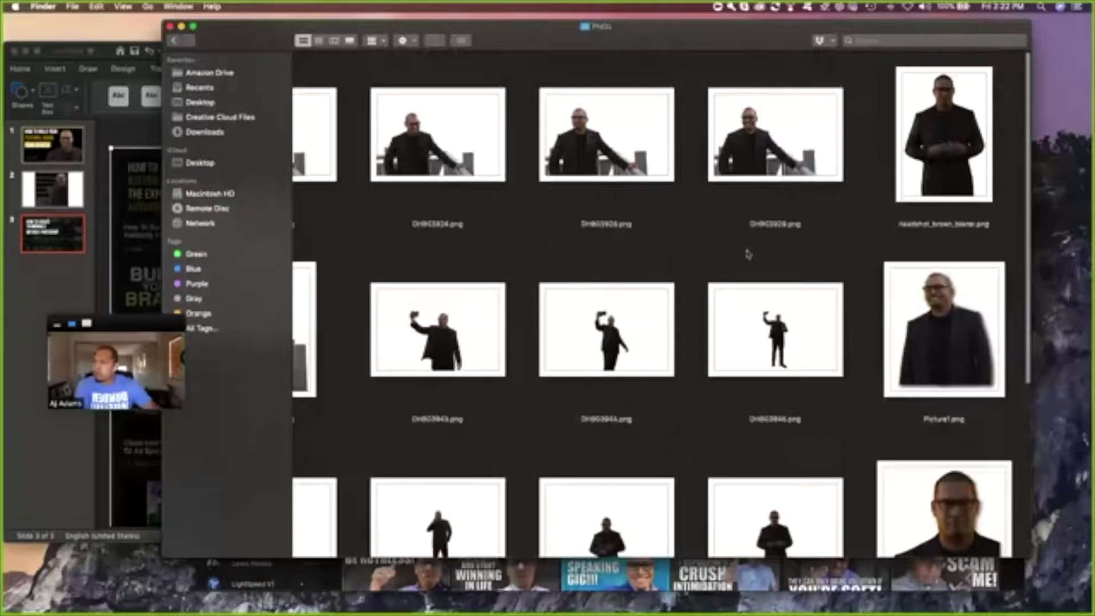
{"action": "scroll", "coordinate": [746, 254], "scroll_direction": "left", "scroll_amount": 3}
{"action": "left_click", "coordinate": [543, 329]}
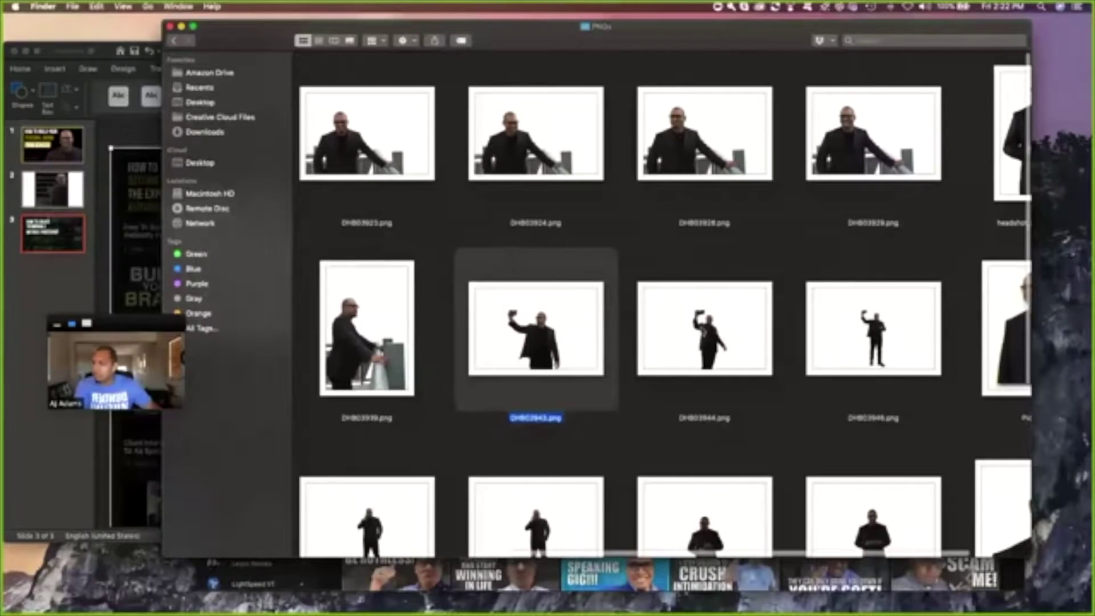
Place DHB03944.png from the PNGs folder onto slide 3 and return the presentation to full screen
{"action": "left_click", "coordinate": [735, 340]}
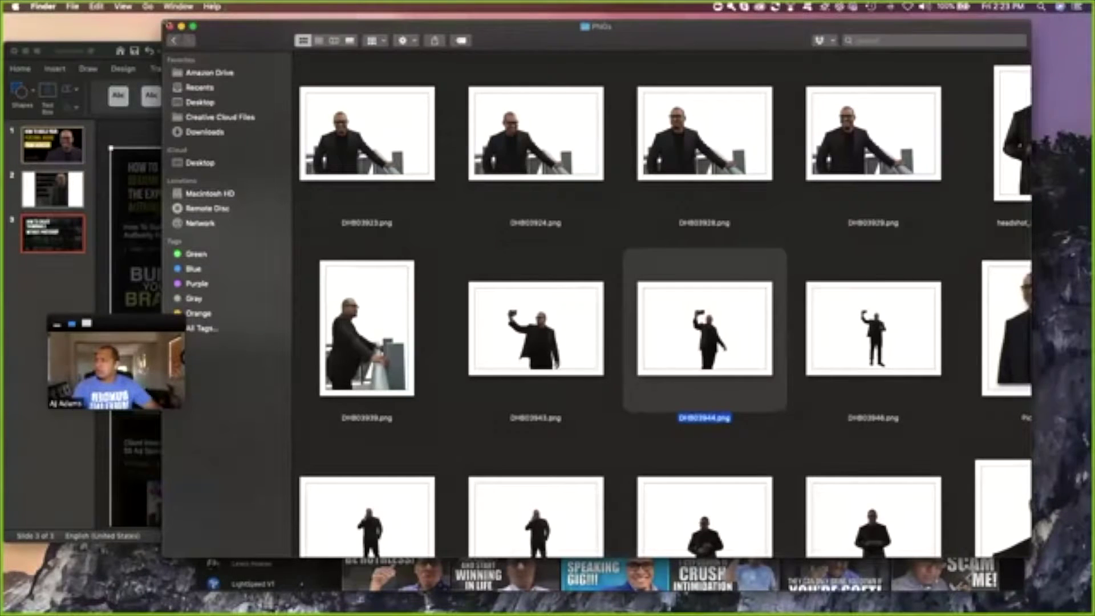
{"action": "left_click_drag", "start_coordinate": [164, 23], "coordinate": [605, 190]}
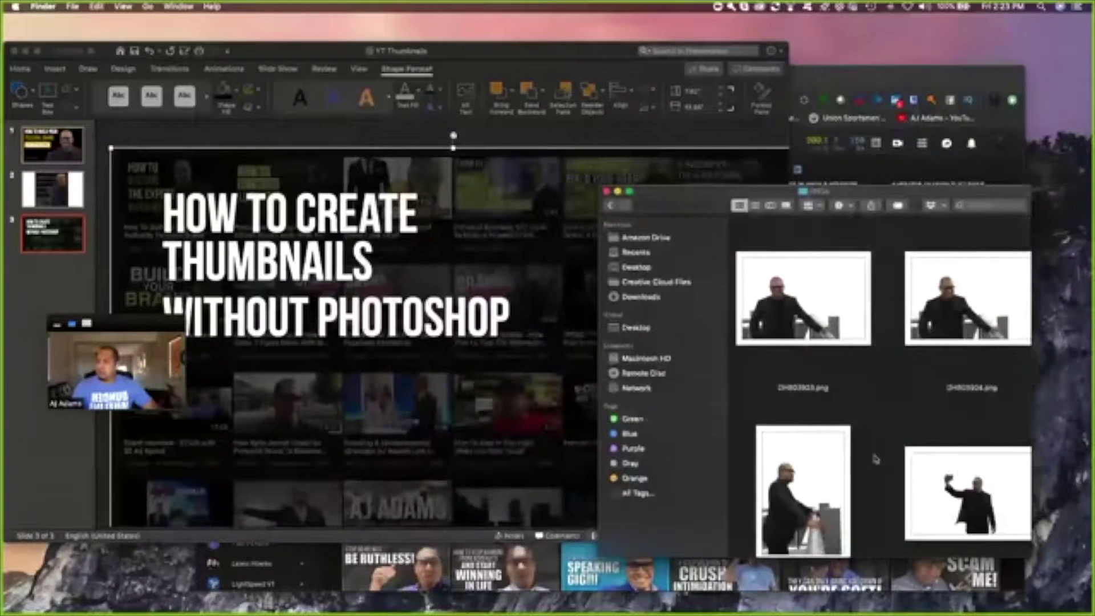
{"action": "scroll", "coordinate": [874, 459], "scroll_direction": "right", "scroll_amount": 3}
{"action": "left_click_drag", "start_coordinate": [911, 491], "coordinate": [385, 263]}
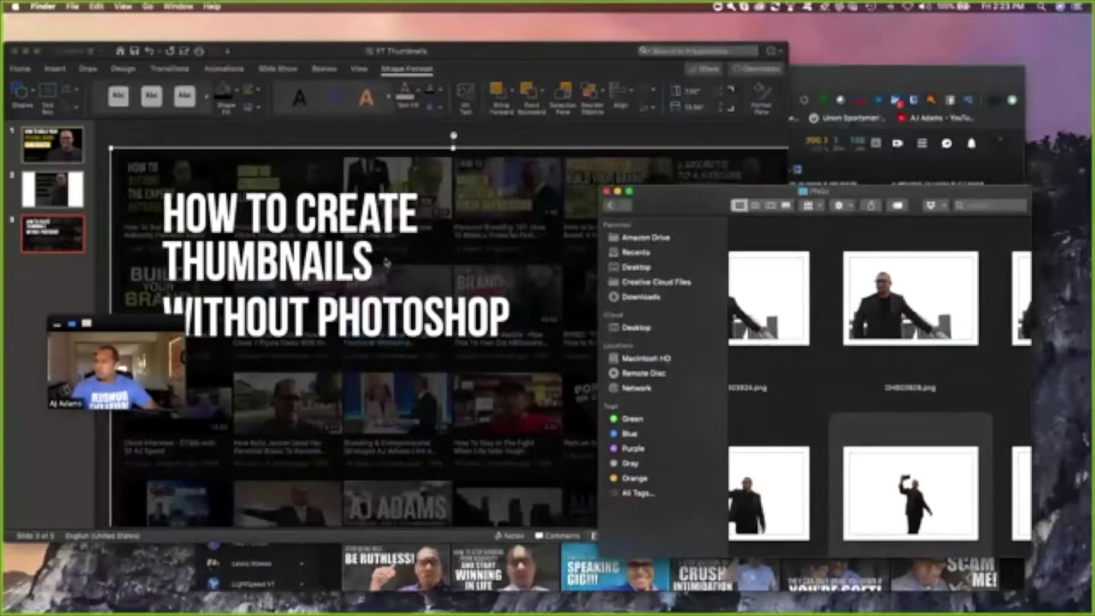
{"action": "key", "text": "super+w"}
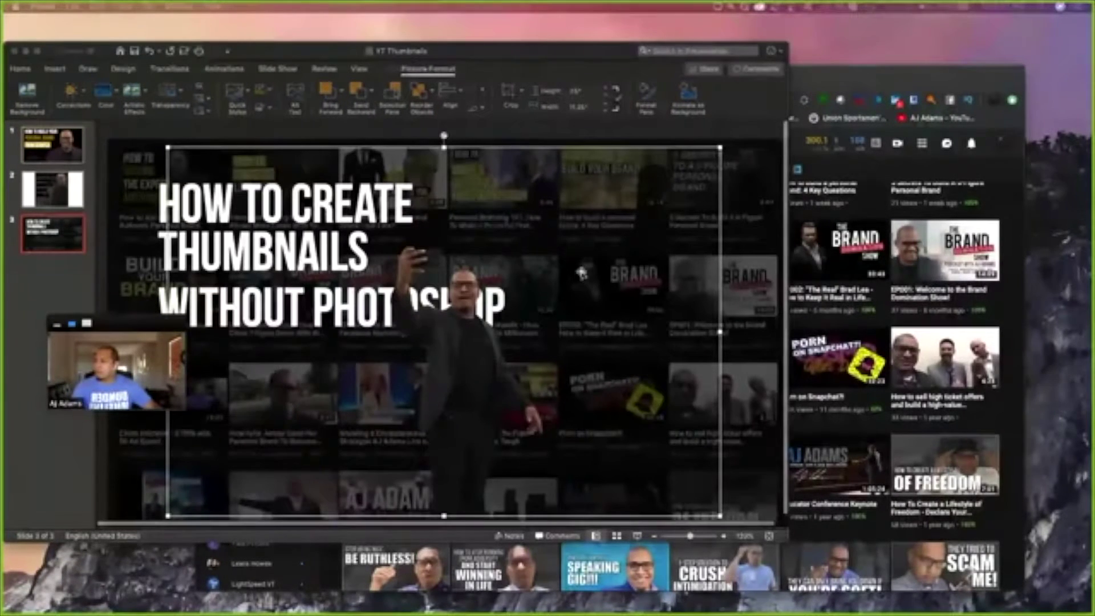
{"action": "left_click", "coordinate": [763, 206]}
{"action": "left_click", "coordinate": [37, 51]}
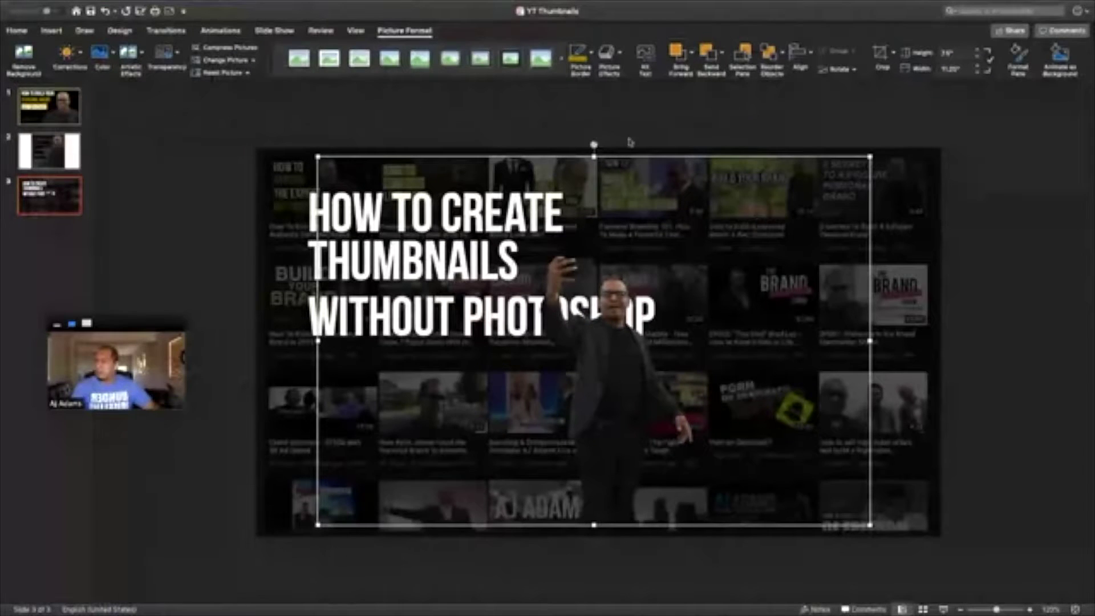
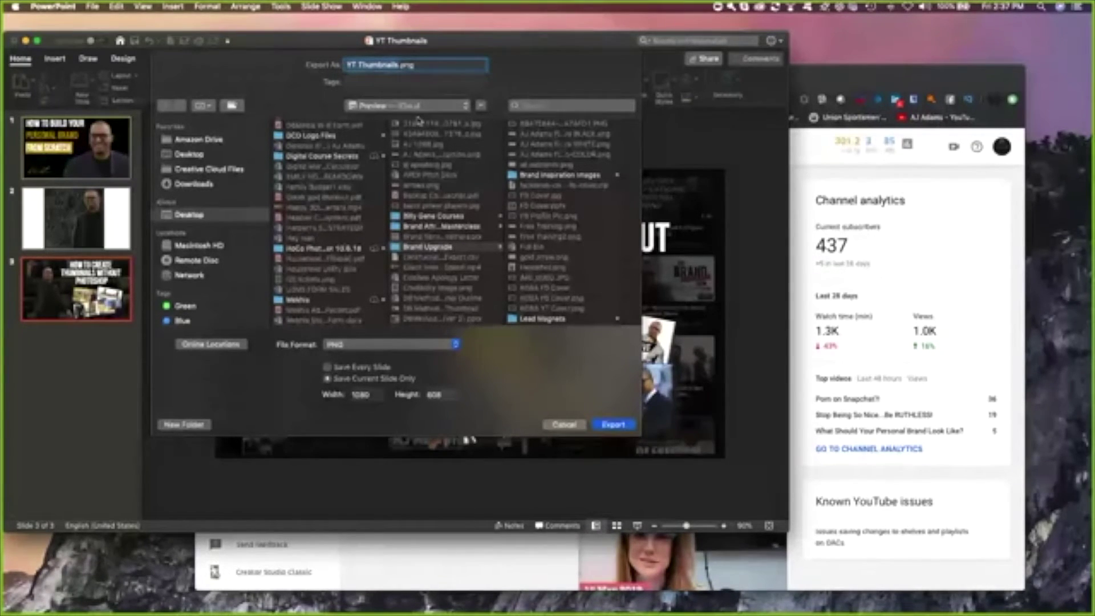
Switch to YouTube Studio in Chrome and view the thumbnail section in the details of "How To Build An Expert Authority Personal Brand"
{"action": "left_click", "coordinate": [813, 85]}
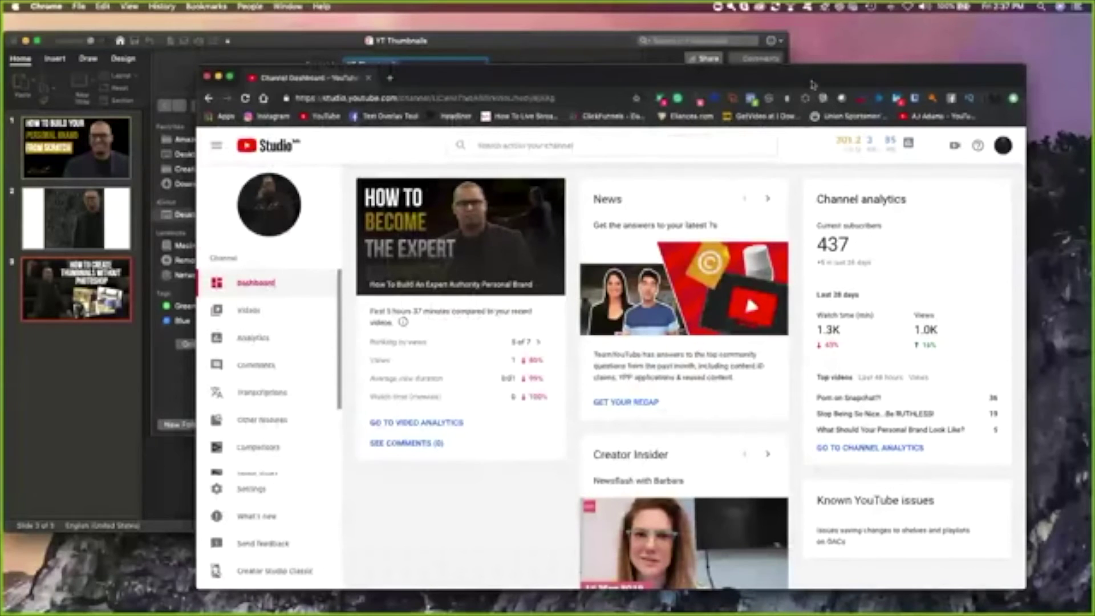
{"action": "left_click", "coordinate": [257, 316]}
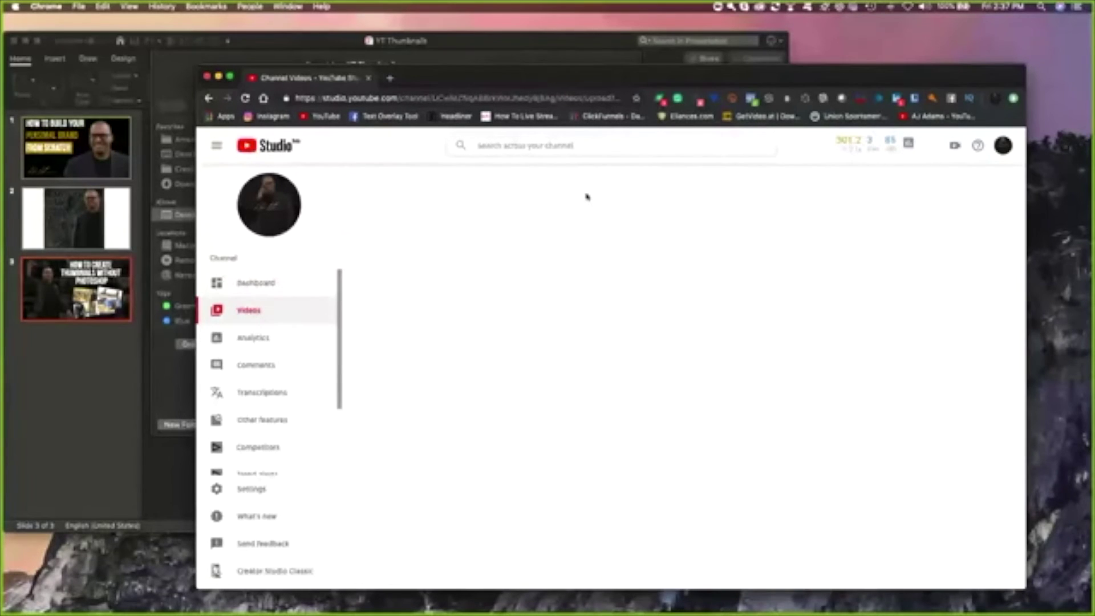
{"action": "left_click", "coordinate": [517, 269]}
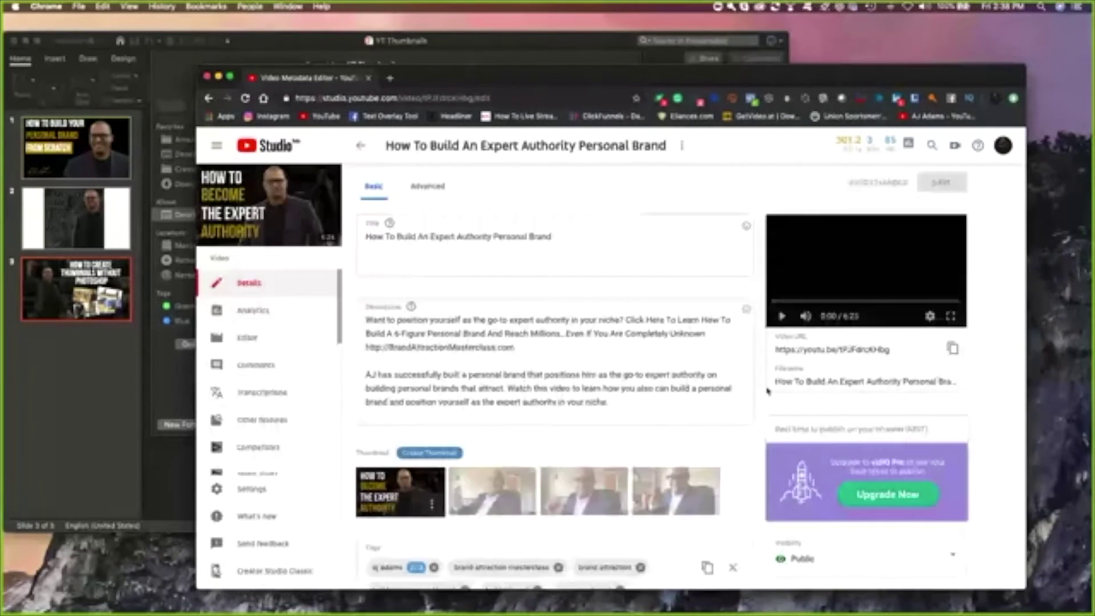
{"action": "scroll", "coordinate": [430, 337], "scroll_direction": "down", "scroll_amount": 4}
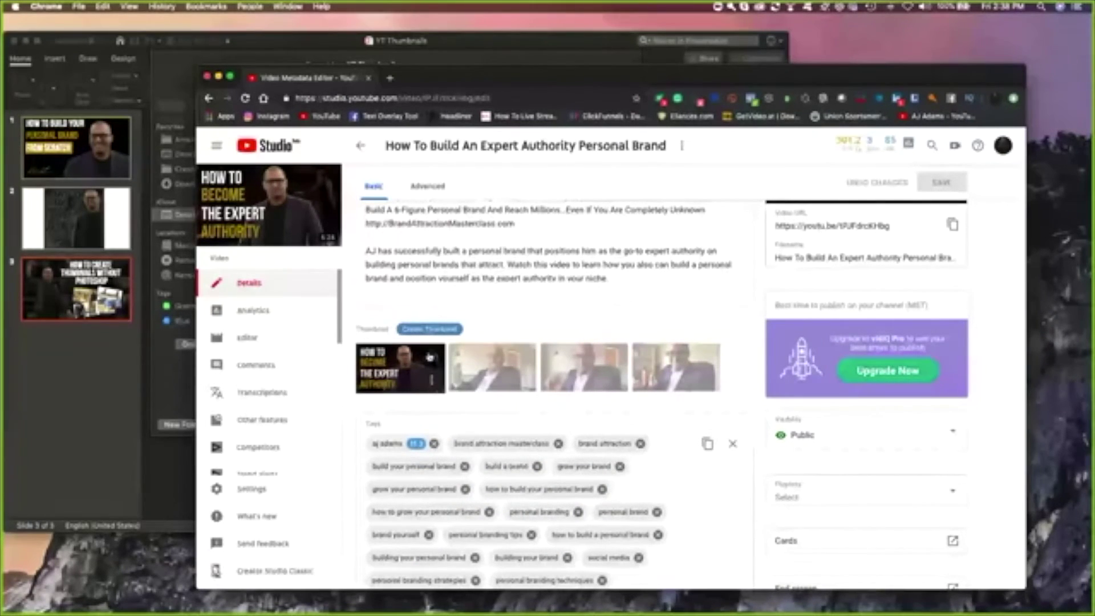
View the image file chooser offered for replacing the custom thumbnail, and cancel it together with the Thumbnail Editor
{"action": "left_click", "coordinate": [433, 385]}
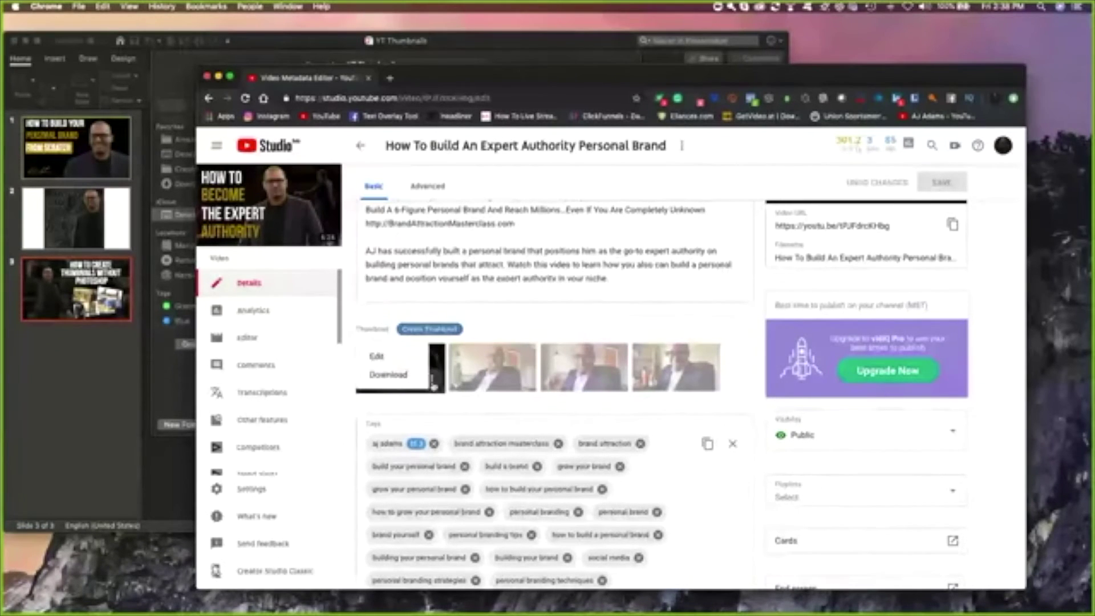
{"action": "left_click", "coordinate": [378, 358]}
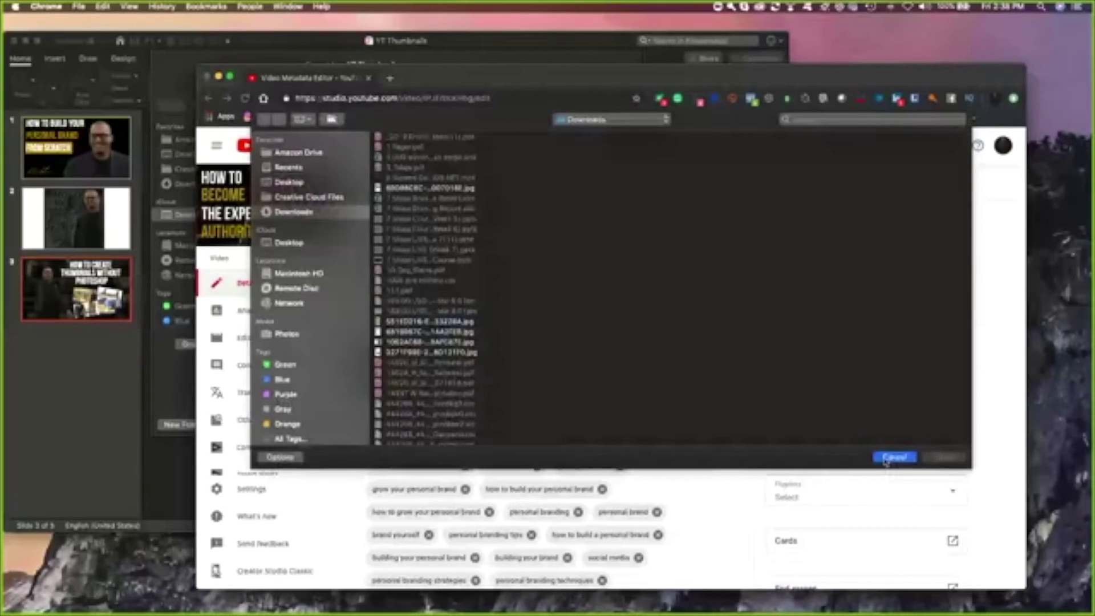
{"action": "left_click", "coordinate": [887, 458]}
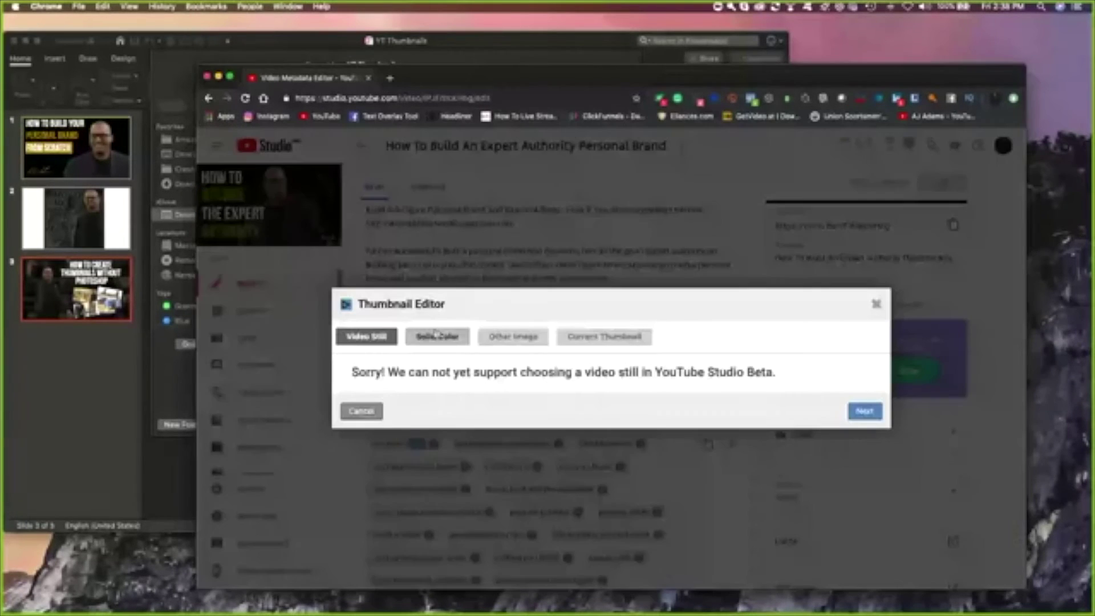
{"action": "left_click", "coordinate": [361, 411]}
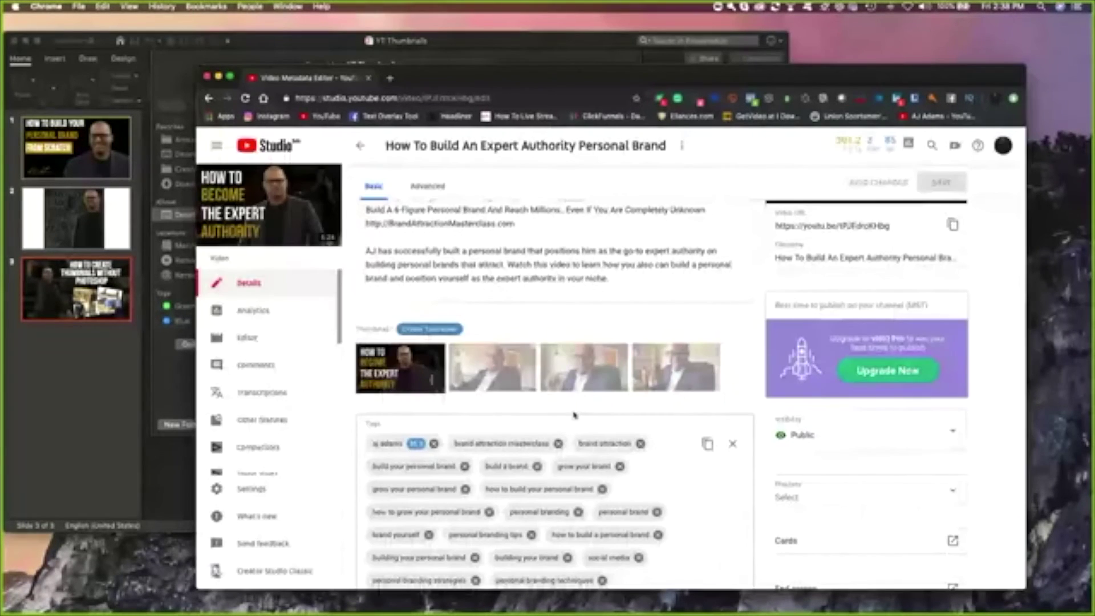
{"action": "scroll", "coordinate": [656, 377], "scroll_direction": "down", "scroll_amount": 1}
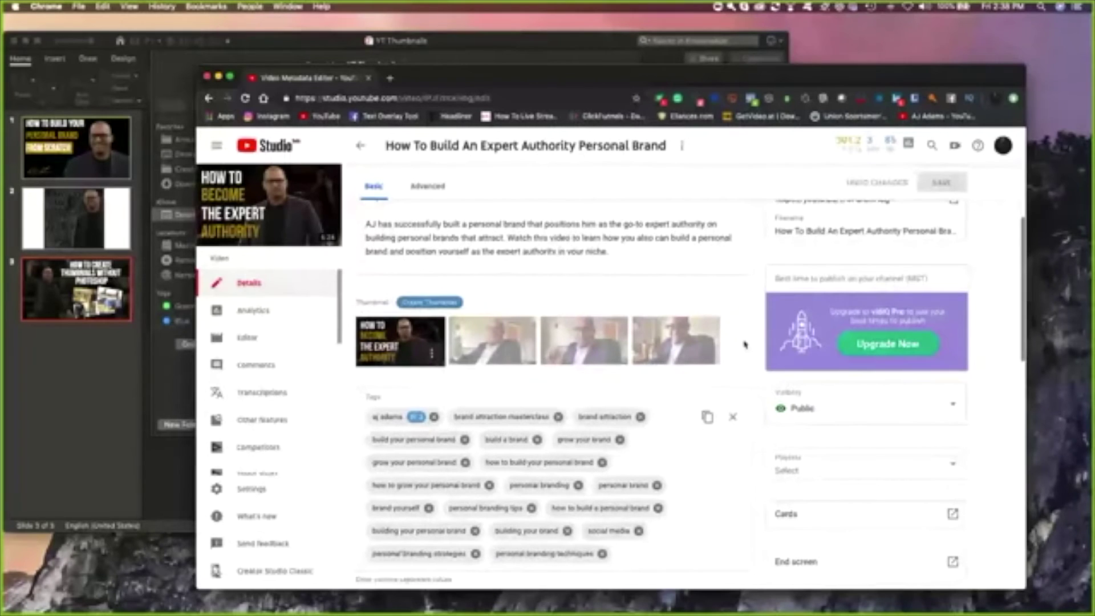
{"action": "scroll", "coordinate": [744, 344], "scroll_direction": "up", "scroll_amount": 1}
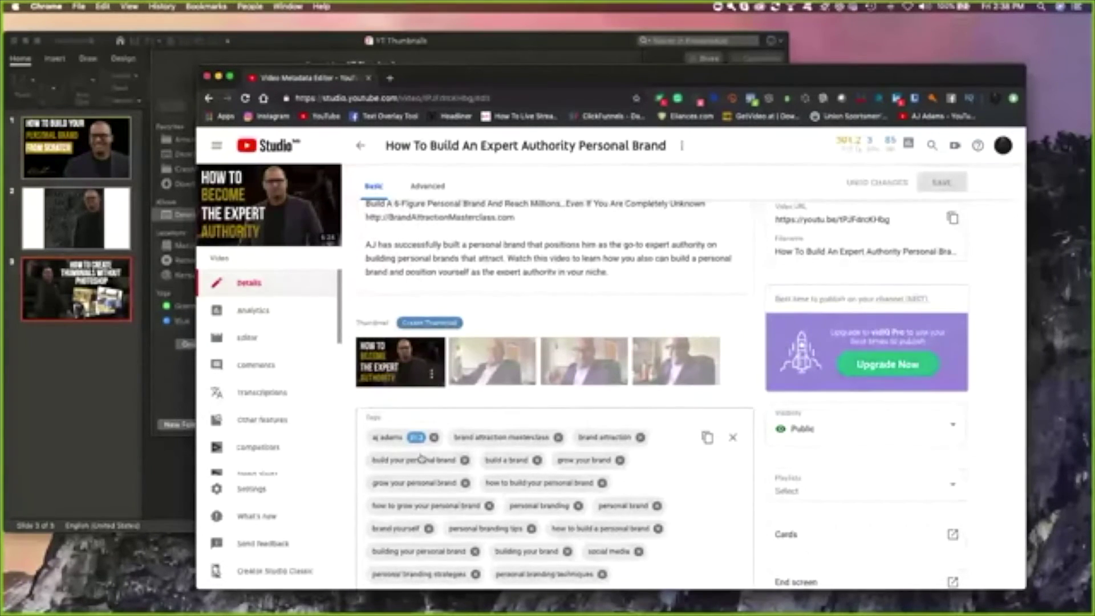
Try the first automatic video still as the thumbnail and switch back to the custom "How To Become The Expert Authority" image
{"action": "left_click", "coordinate": [432, 373]}
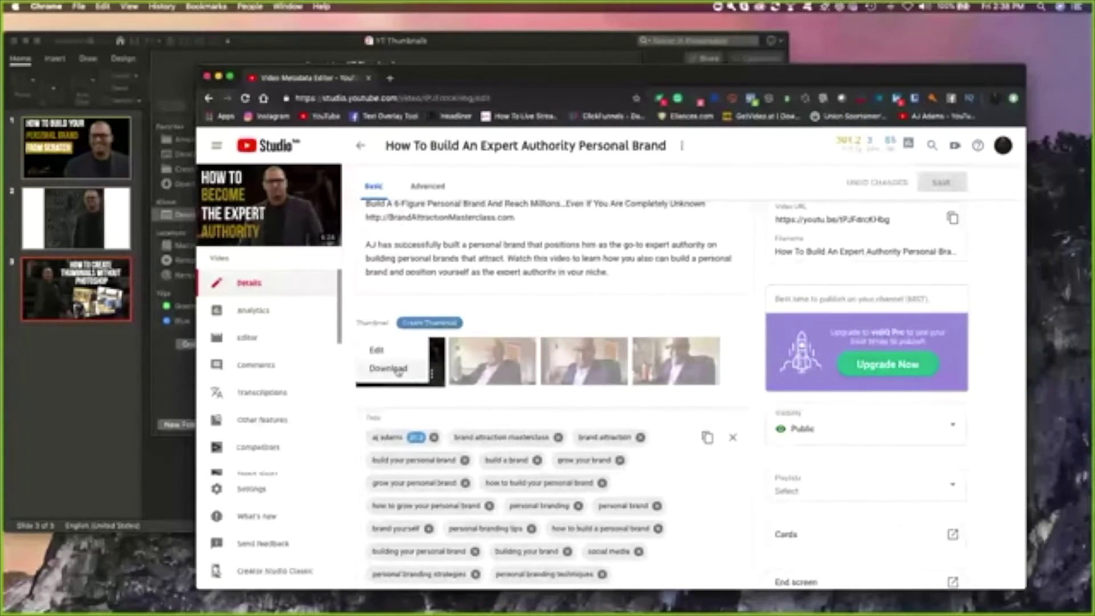
{"action": "left_click", "coordinate": [399, 370]}
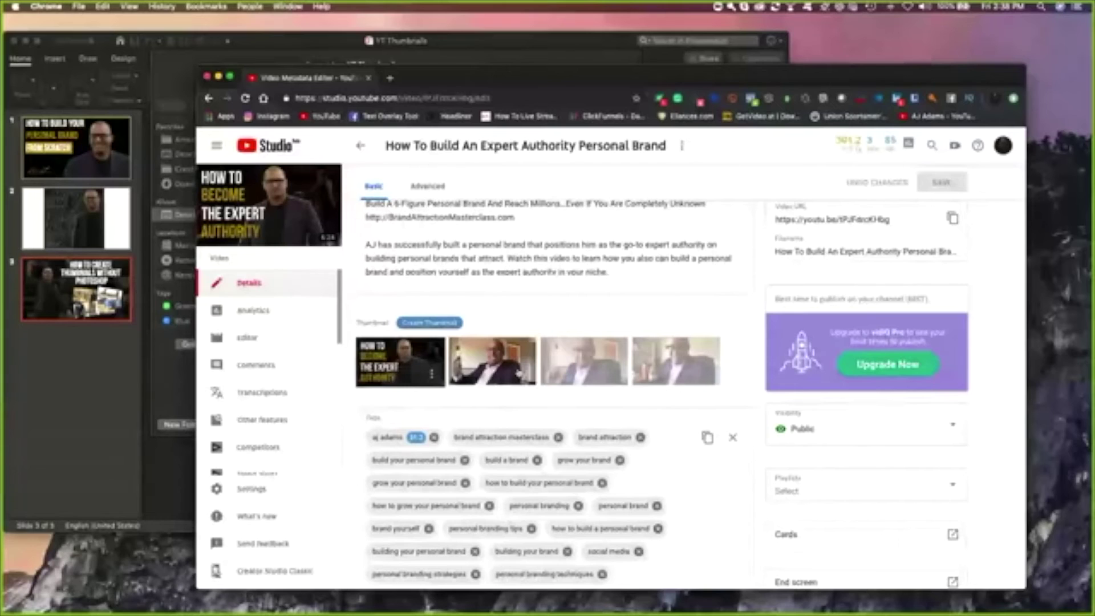
{"action": "left_click", "coordinate": [519, 374]}
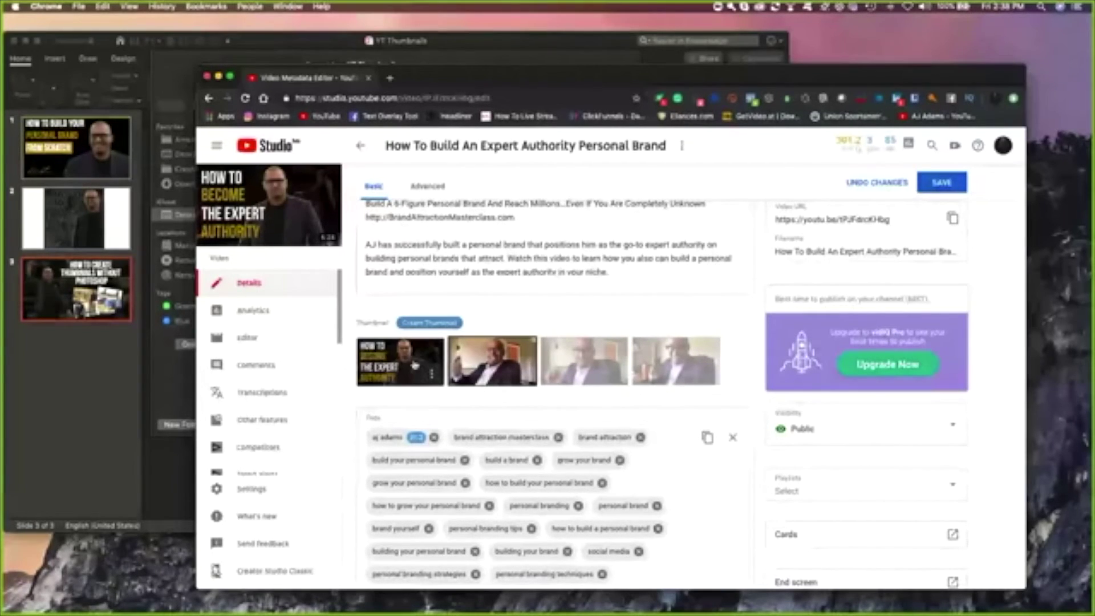
{"action": "left_click", "coordinate": [415, 366]}
{"action": "scroll", "coordinate": [735, 335], "scroll_direction": "down", "scroll_amount": 2}
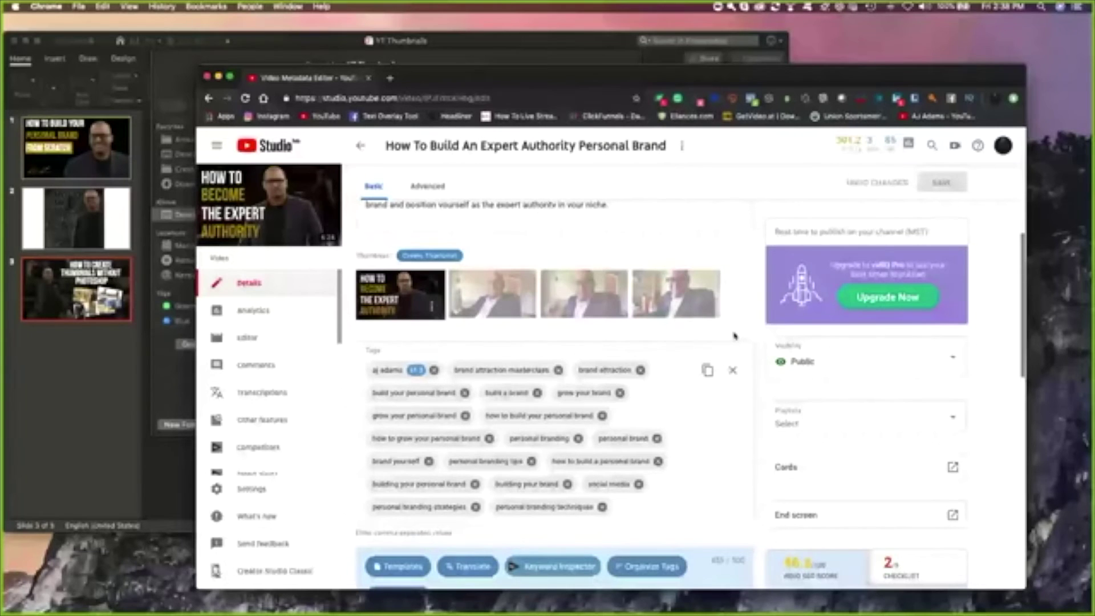
{"action": "scroll", "coordinate": [514, 275], "scroll_direction": "up", "scroll_amount": 2}
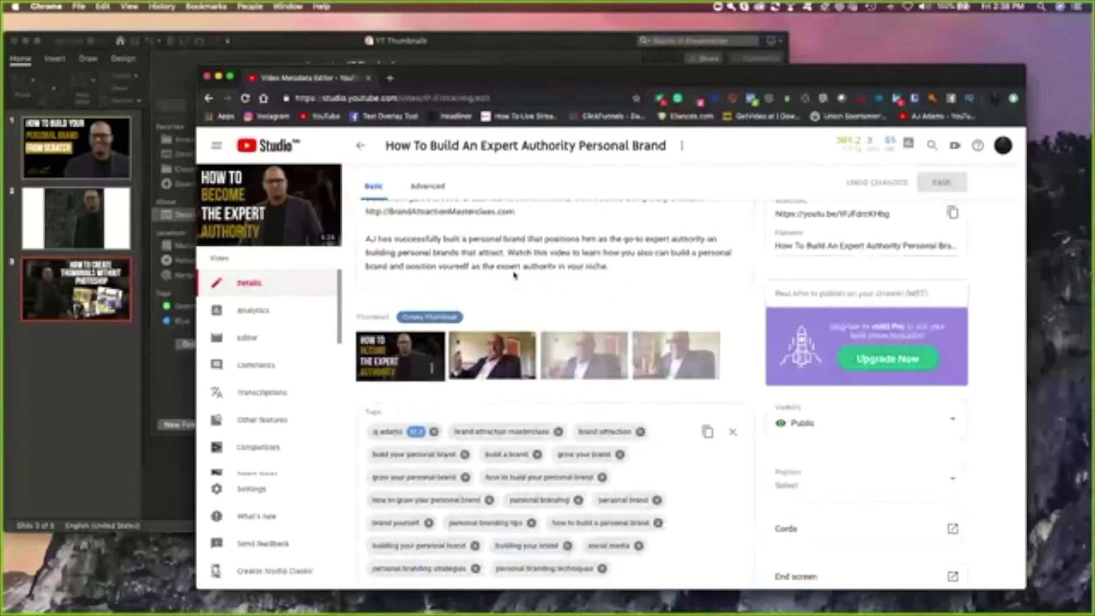
Return to the channel's video list and search Google in a new tab for "youtube thumbnail size"
{"action": "left_click", "coordinate": [361, 147]}
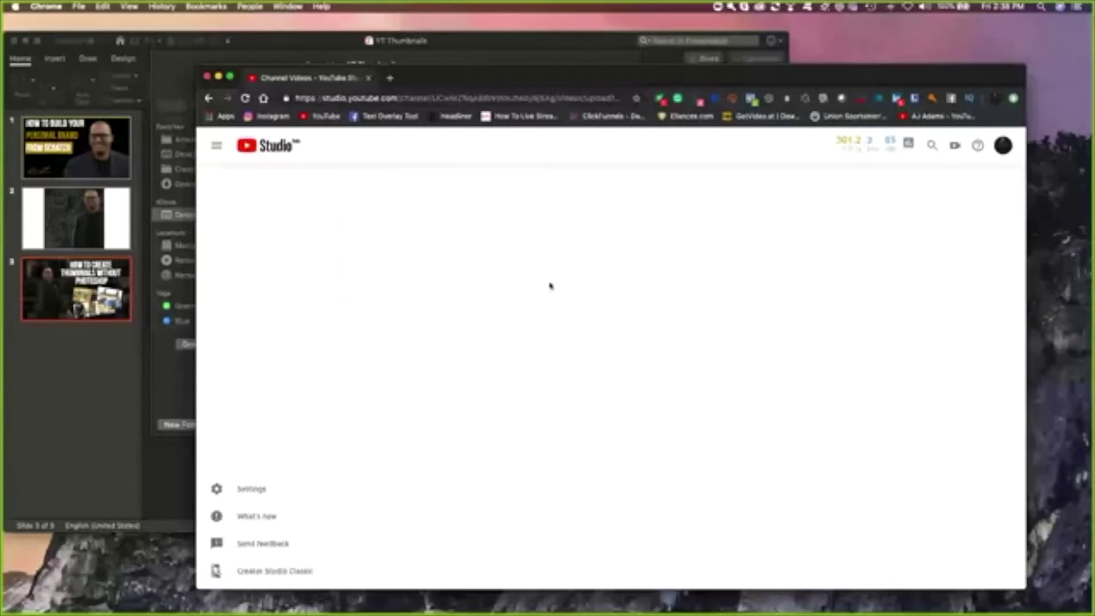
{"action": "left_click", "coordinate": [390, 78]}
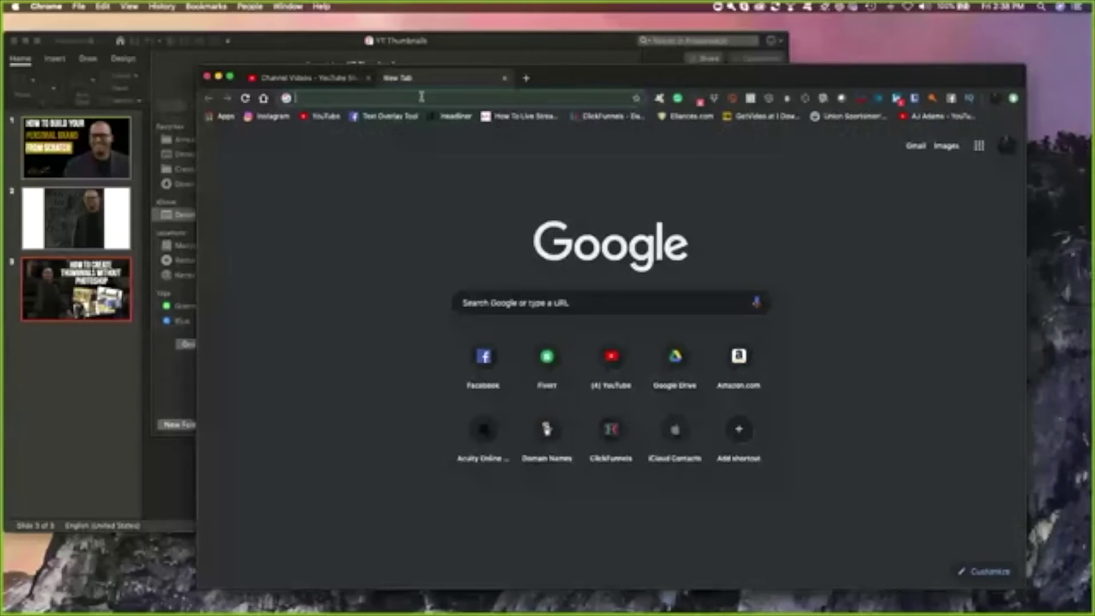
{"action": "type", "text": "youtu"}
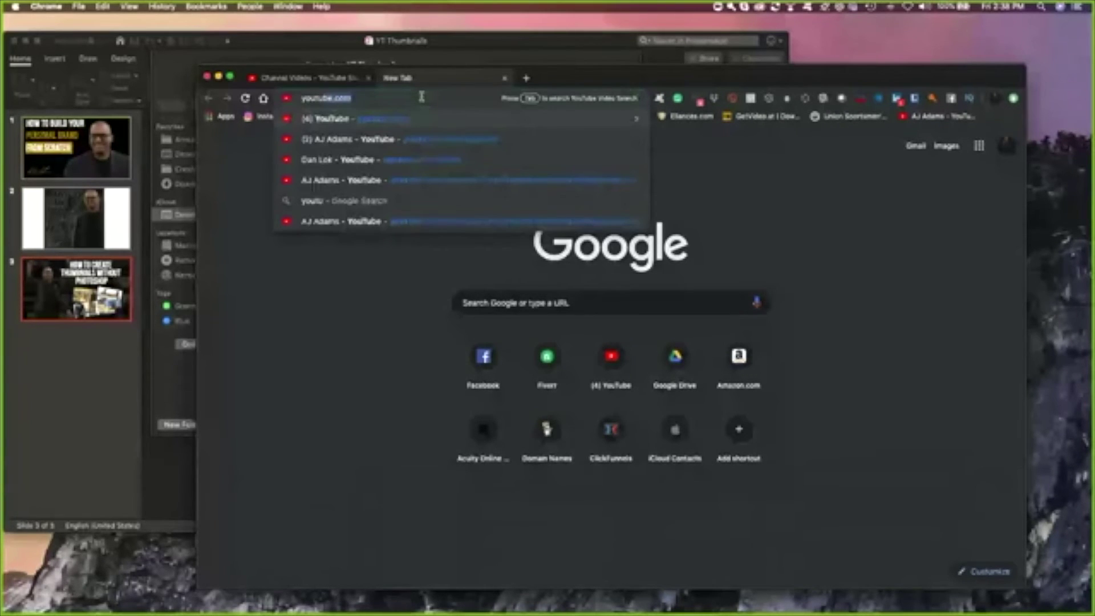
{"action": "type", "text": "e"}
{"action": "key", "text": "BackSpace"}
{"action": "type", "text": "be thumbnail size"}
{"action": "key", "text": "Return"}
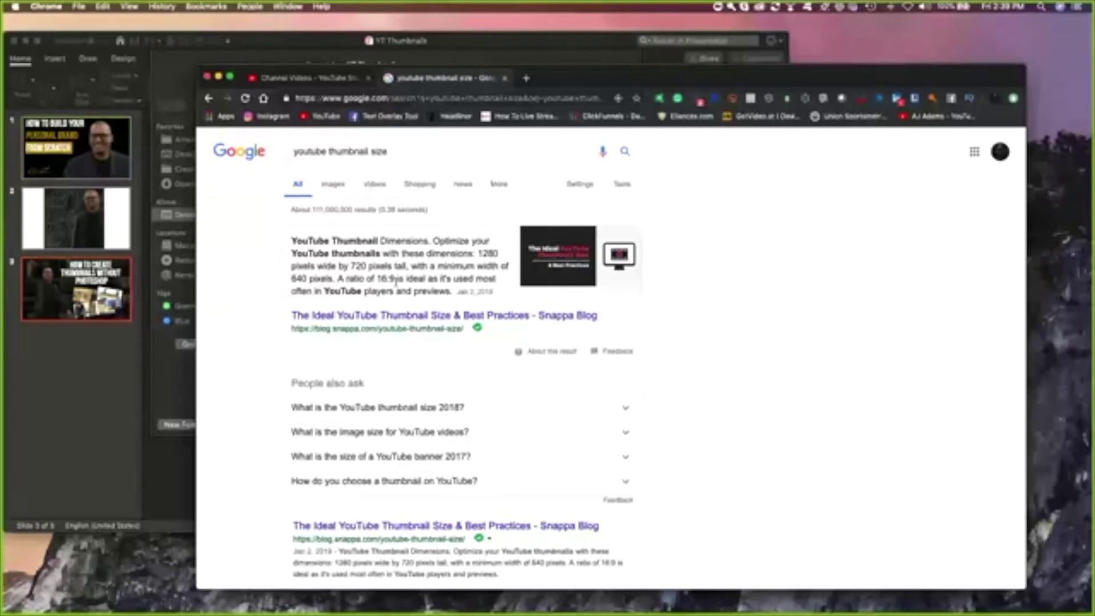
Examine the recommended dimensions, image formats and file size limit in the Snappa Blog article on YouTube thumbnail size, and close it
{"action": "left_click", "coordinate": [425, 317]}
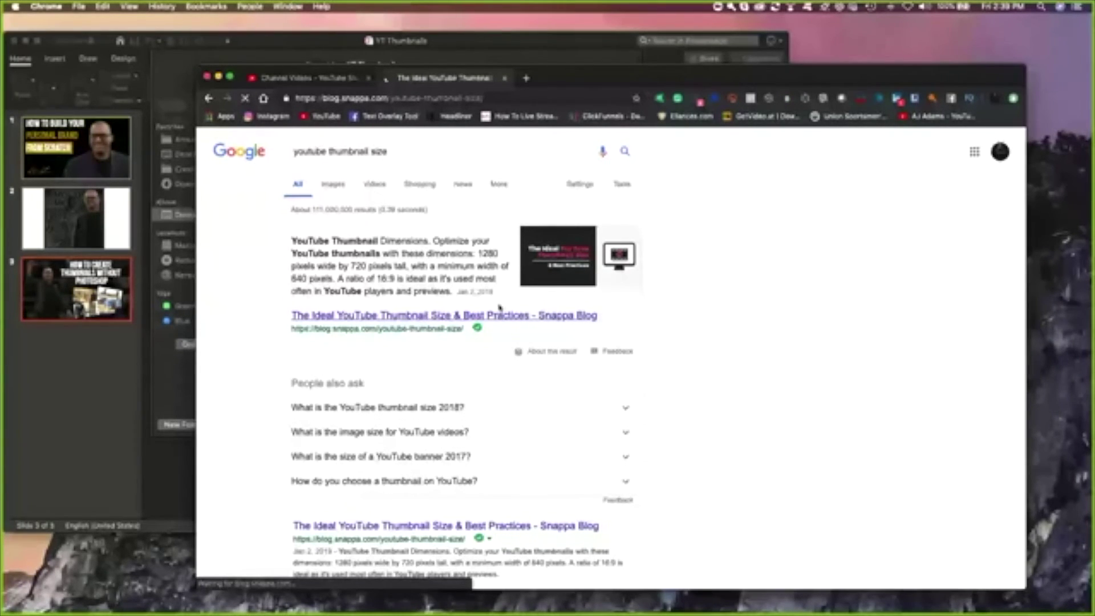
{"action": "scroll", "coordinate": [521, 318], "scroll_direction": "down", "scroll_amount": 6}
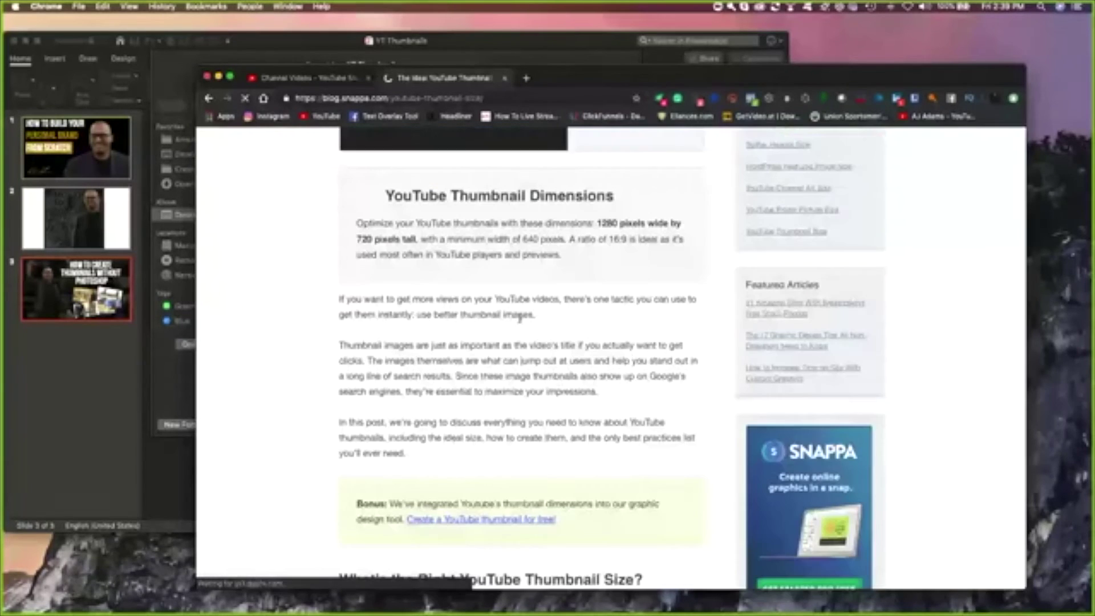
{"action": "scroll", "coordinate": [520, 318], "scroll_direction": "down", "scroll_amount": 10}
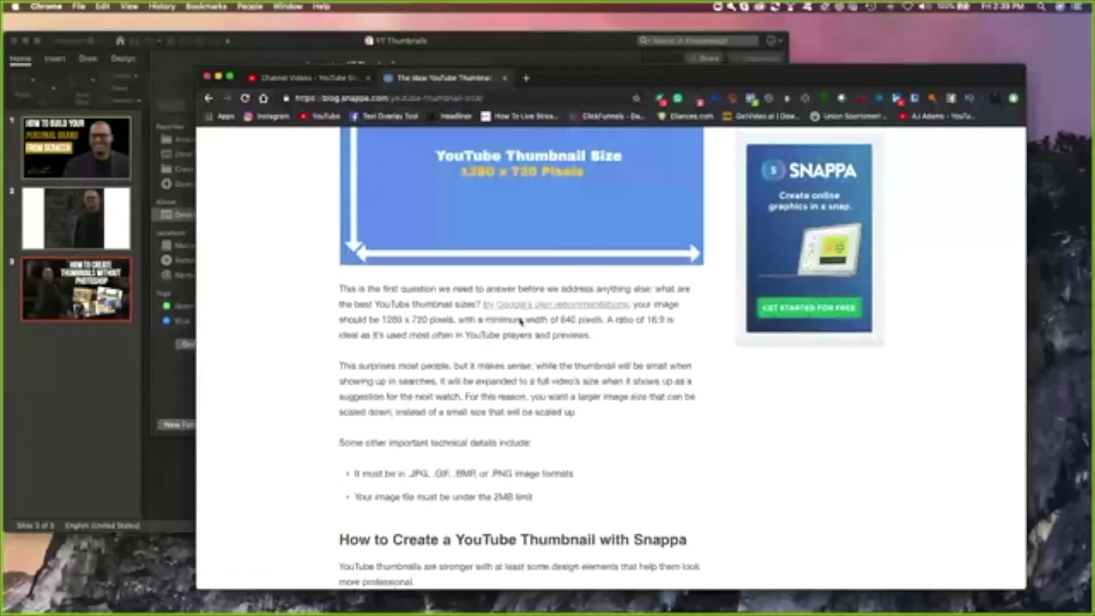
{"action": "scroll", "coordinate": [520, 322], "scroll_direction": "down", "scroll_amount": 1}
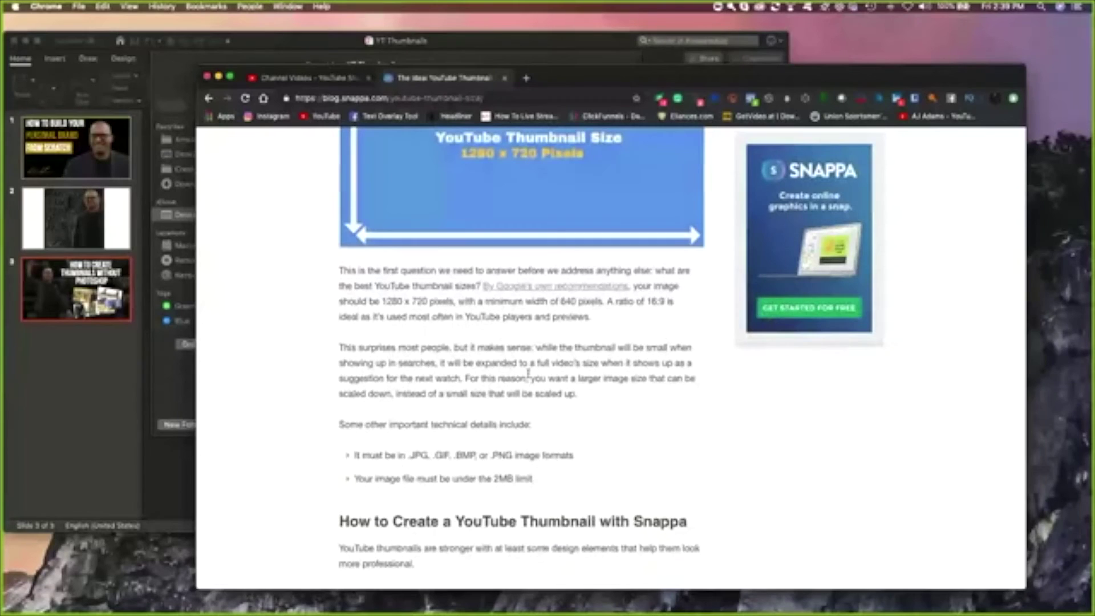
{"action": "left_click_drag", "start_coordinate": [354, 478], "coordinate": [599, 486]}
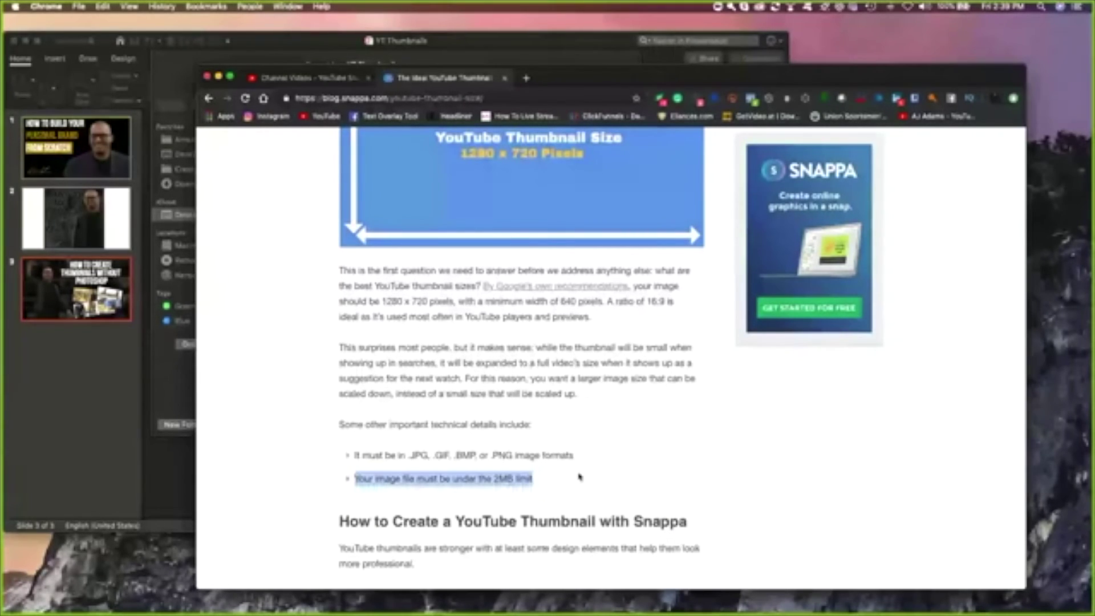
{"action": "left_click_drag", "start_coordinate": [585, 456], "coordinate": [356, 456]}
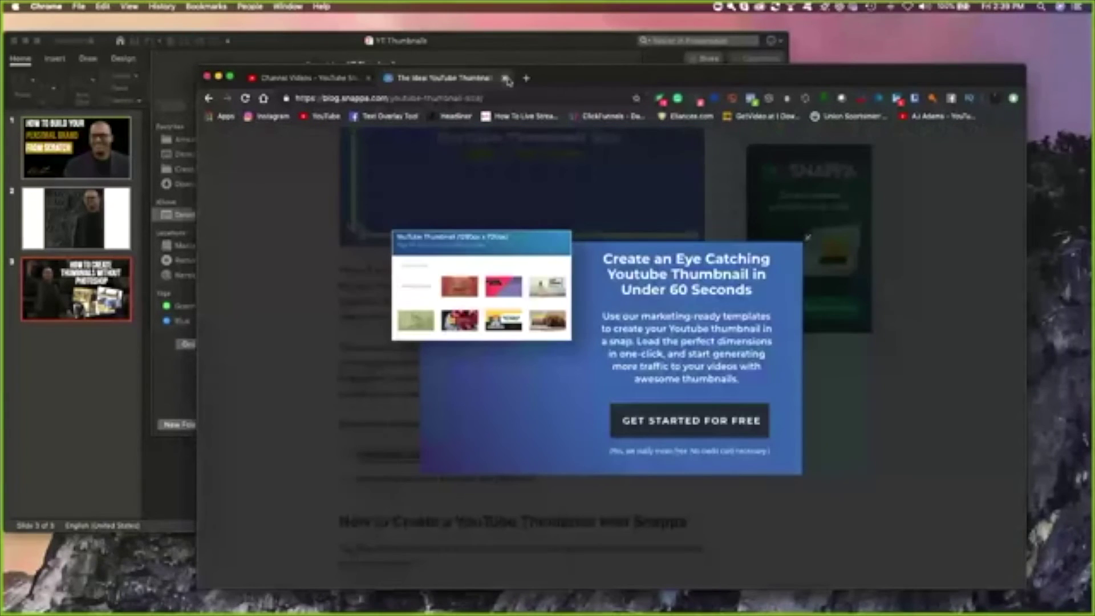
{"action": "left_click", "coordinate": [506, 79]}
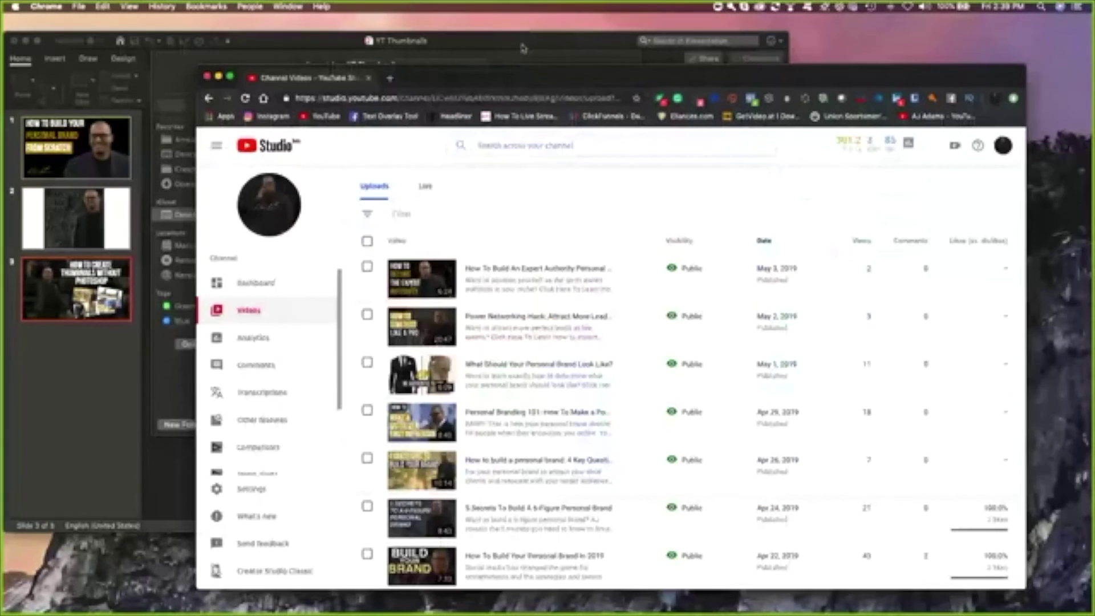
Switch back to the PowerPoint export dialog and name the export file "how to create thumbnails"
{"action": "left_click", "coordinate": [523, 48]}
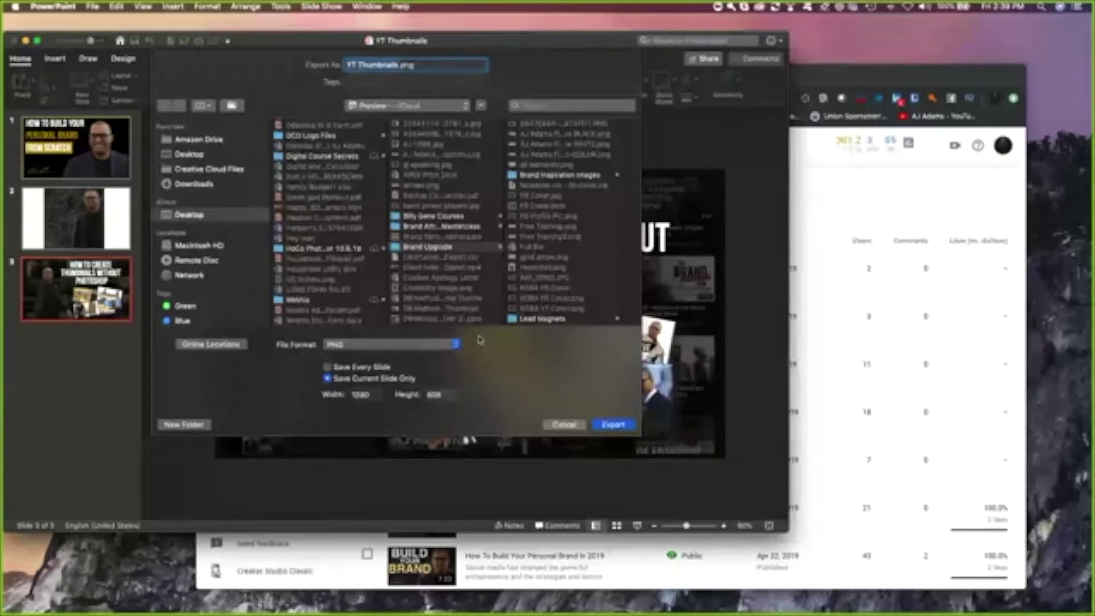
{"action": "type", "text": "New"}
{"action": "type", "text": " to create t"}
{"action": "type", "text": "humbnail"}
{"action": "type", "text": "s"}
{"action": "left_click", "coordinate": [433, 246]}
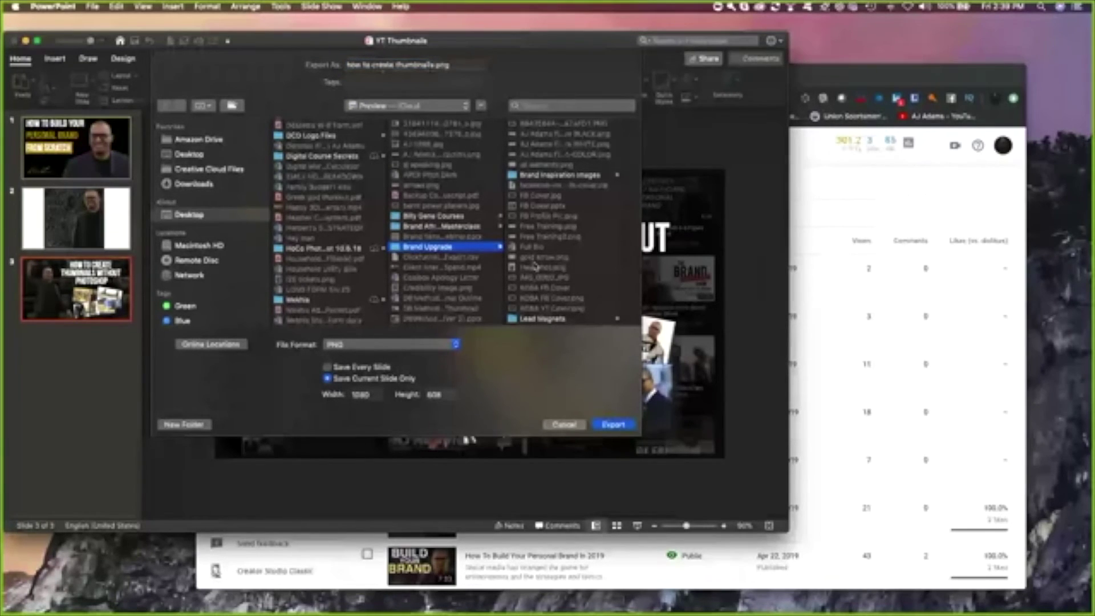
{"action": "scroll", "coordinate": [542, 268], "scroll_direction": "down", "scroll_amount": 5}
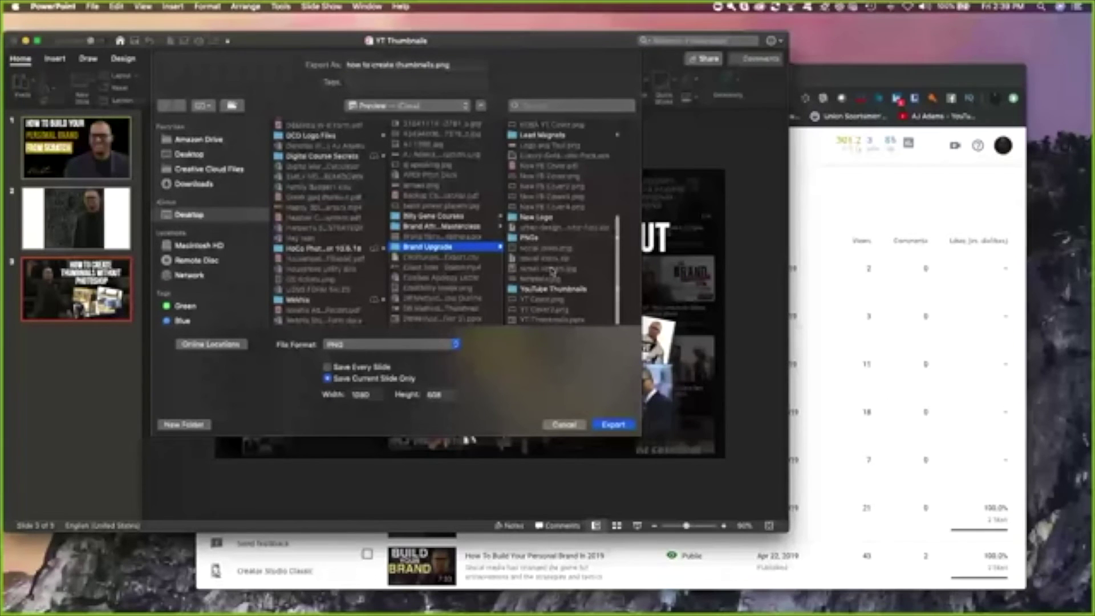
{"action": "left_click", "coordinate": [551, 289]}
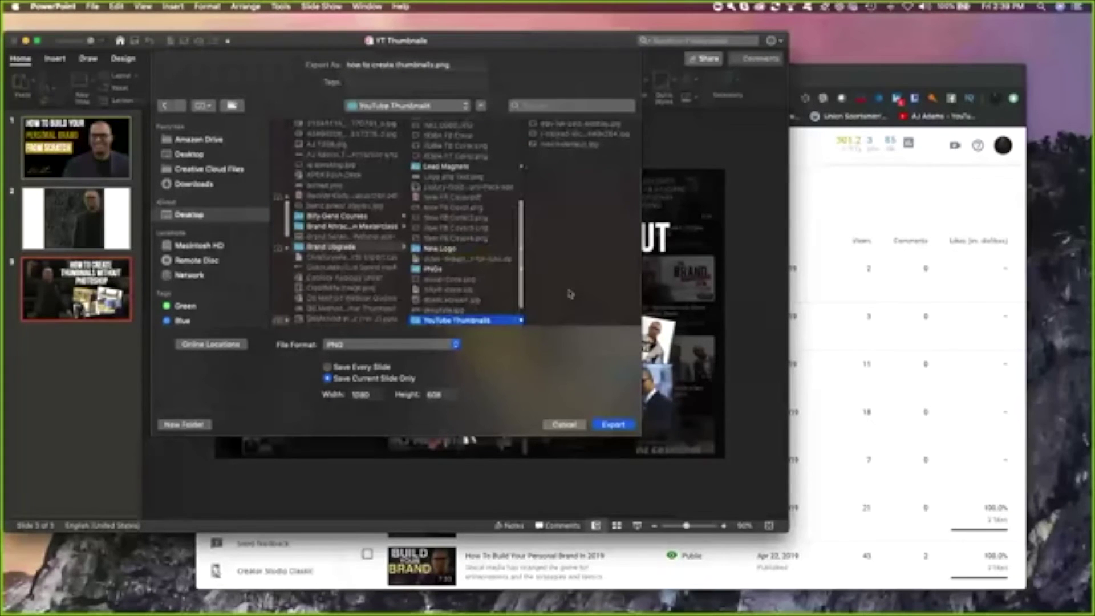
Choose the Thumbnails folder inside NEW SM Content > YouTube as the export location
{"action": "scroll", "coordinate": [378, 222], "scroll_direction": "left", "scroll_amount": 3}
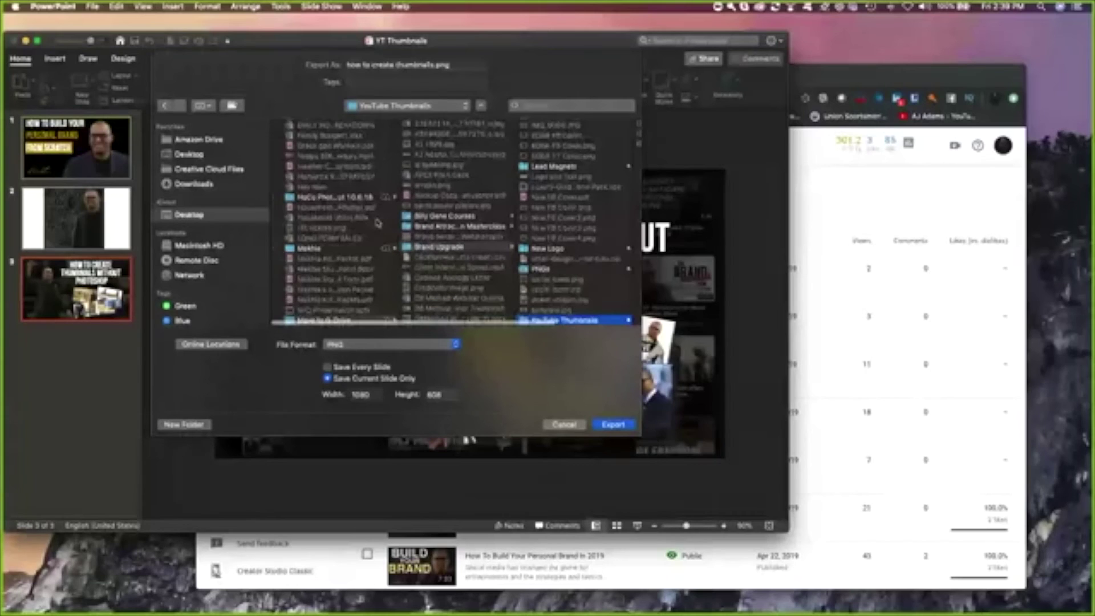
{"action": "scroll", "coordinate": [378, 222], "scroll_direction": "down", "scroll_amount": 5}
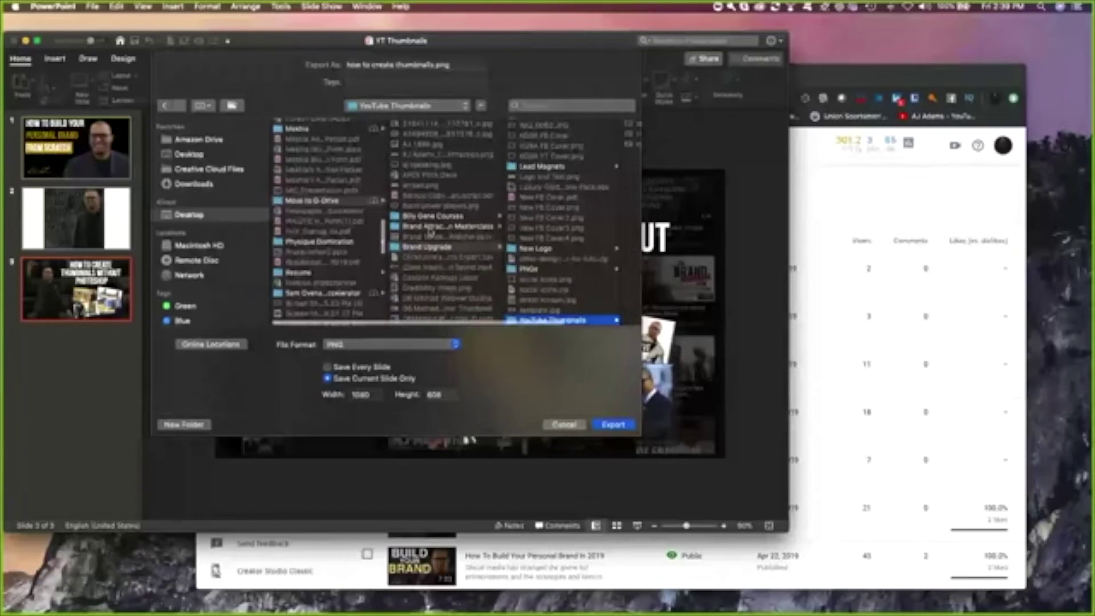
{"action": "scroll", "coordinate": [431, 233], "scroll_direction": "down", "scroll_amount": 8}
{"action": "left_click", "coordinate": [430, 272]}
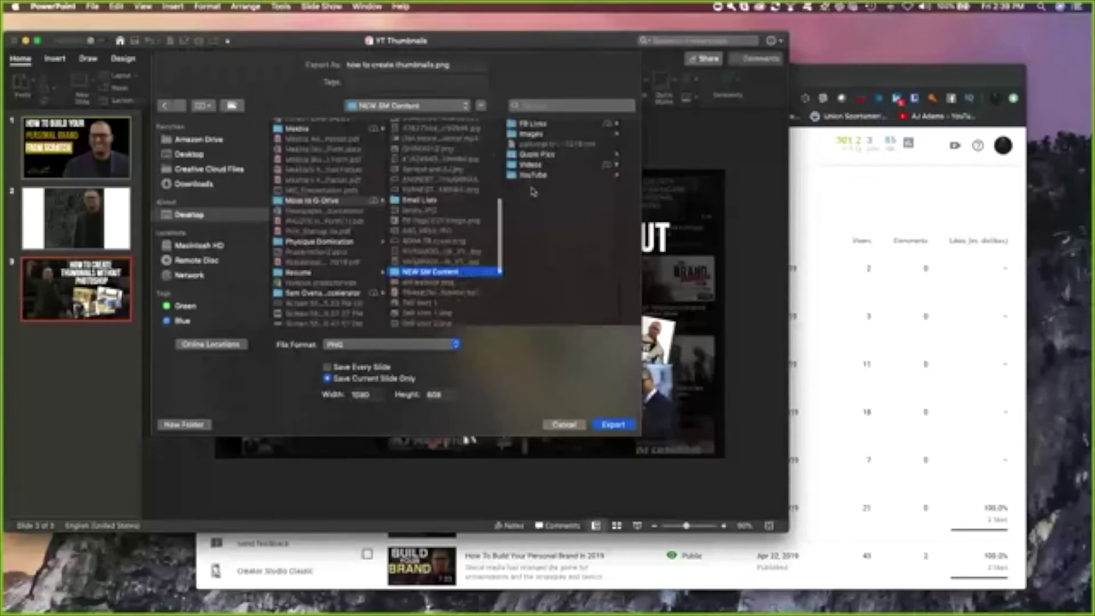
{"action": "left_click", "coordinate": [533, 175]}
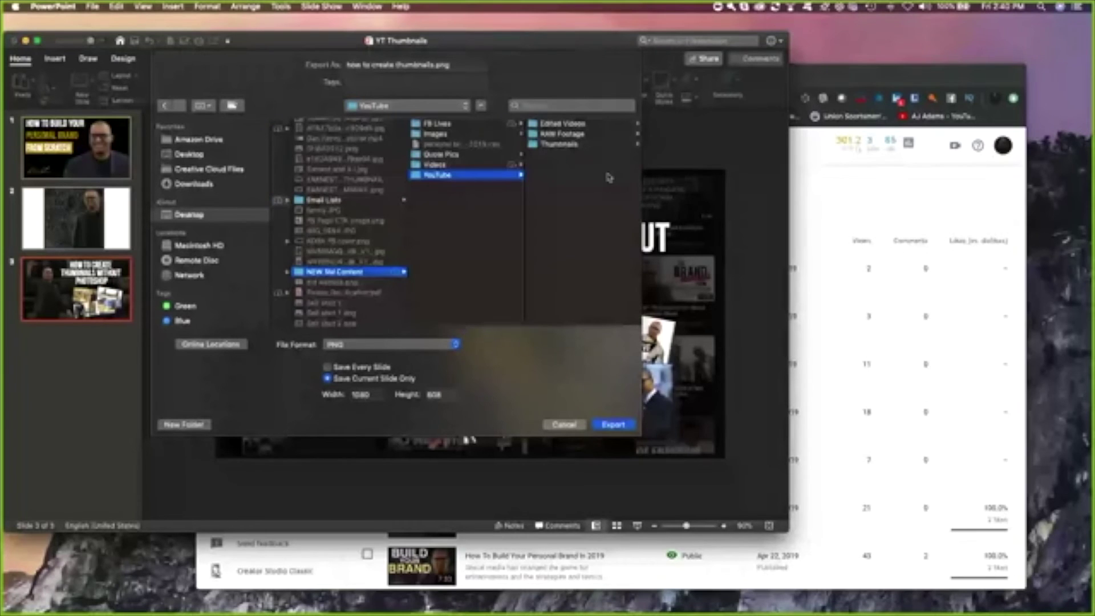
{"action": "left_click", "coordinate": [565, 144]}
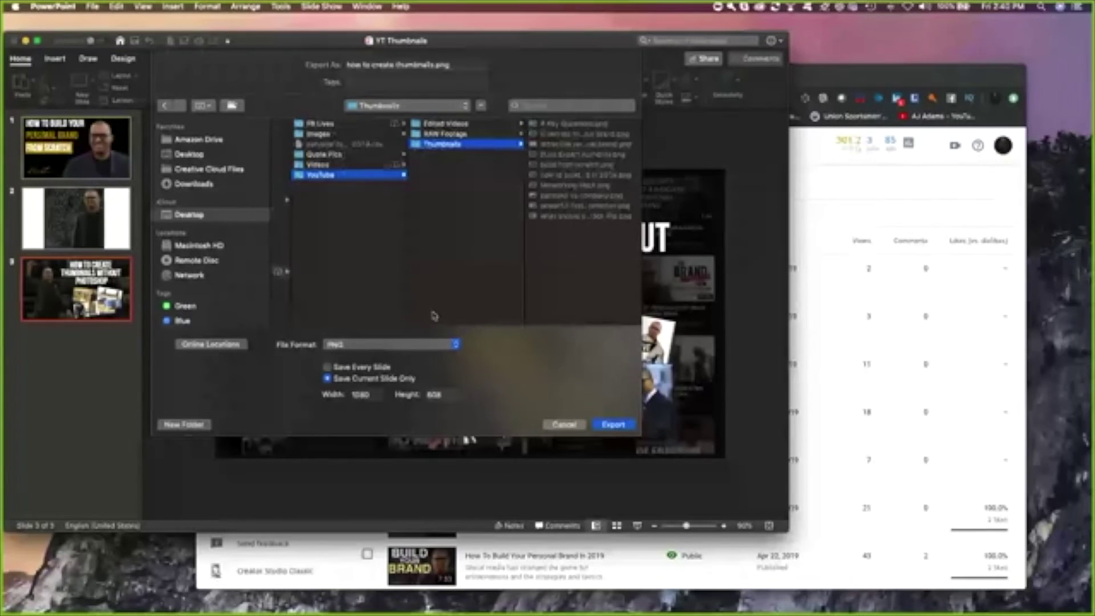
Set the export width to 1080 and export only the current slide as a PNG
{"action": "double_click", "coordinate": [361, 395]}
{"action": "type", "text": "3000"}
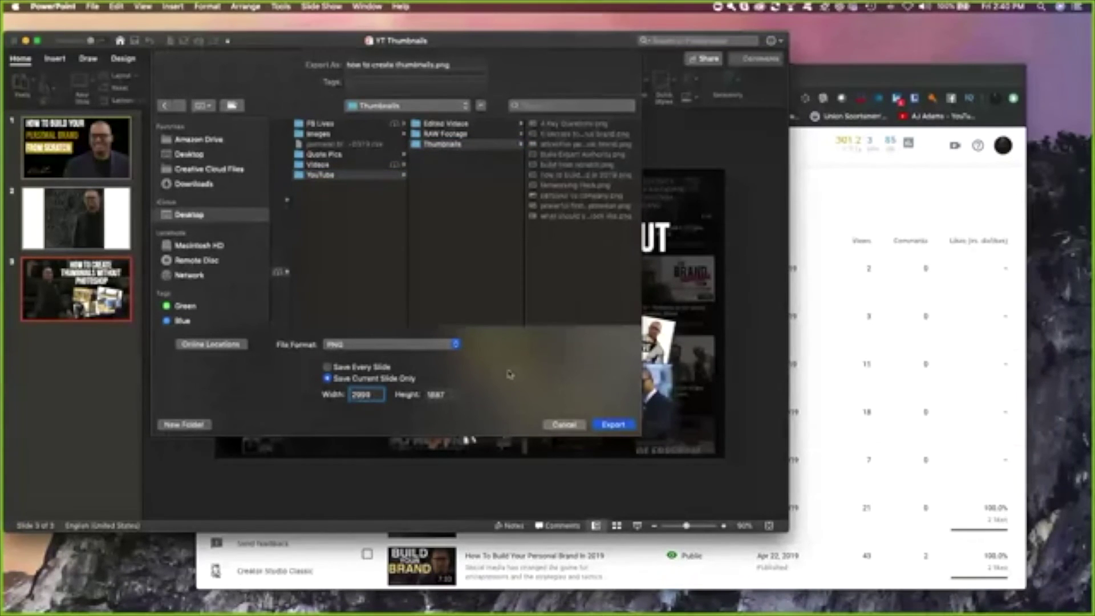
{"action": "double_click", "coordinate": [369, 399]}
{"action": "type", "text": "1080"}
{"action": "left_click", "coordinate": [619, 425]}
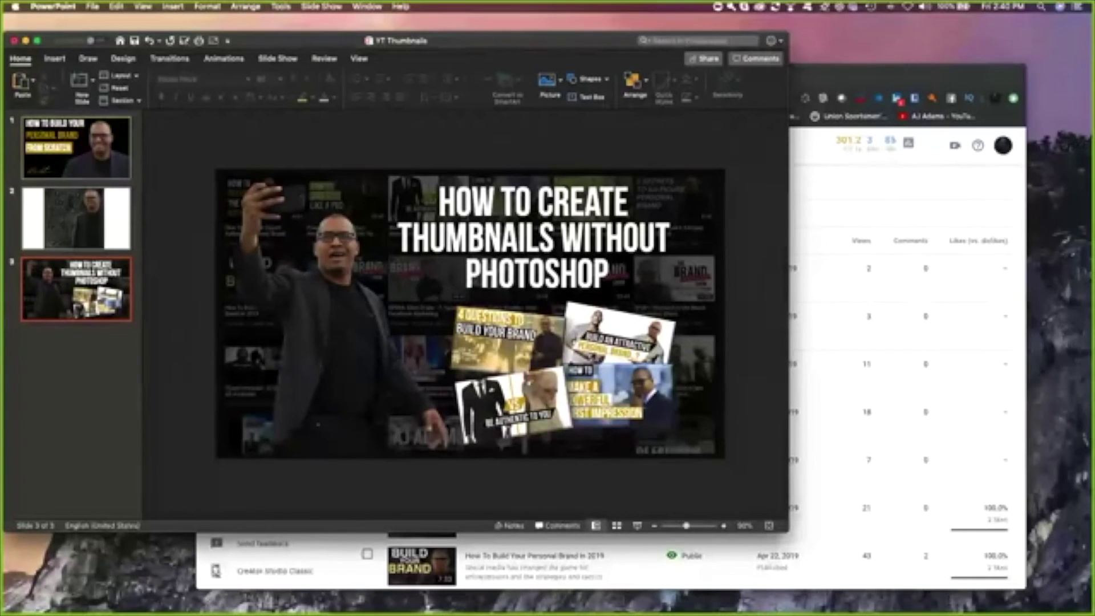
{"action": "left_click_drag", "start_coordinate": [609, 185], "coordinate": [132, 383]}
{"action": "left_click", "coordinate": [128, 380]}
{"action": "left_click_drag", "start_coordinate": [227, 380], "coordinate": [723, 289]}
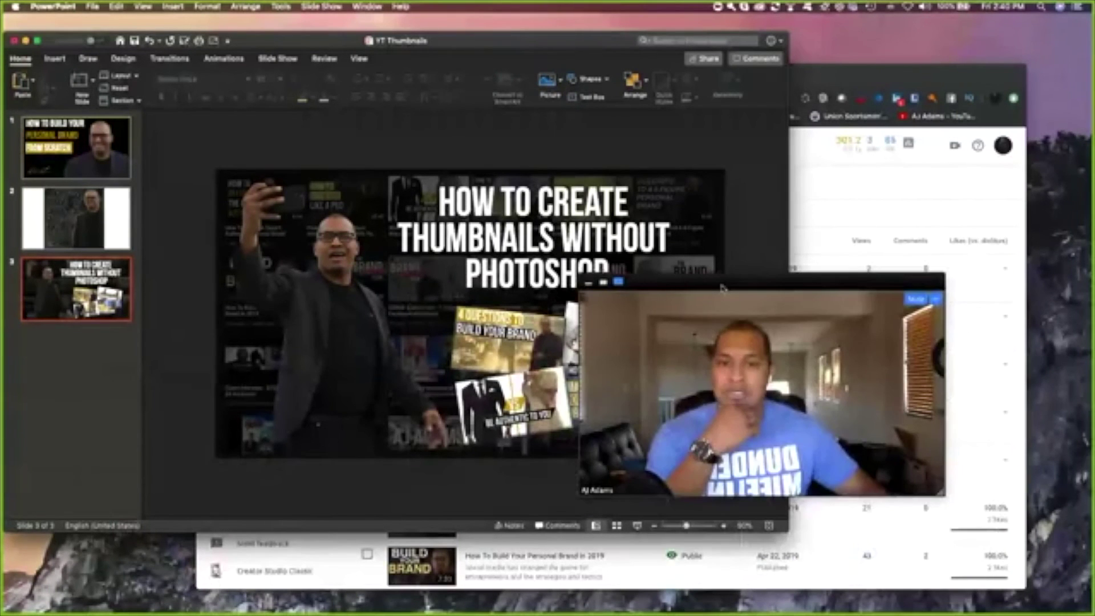